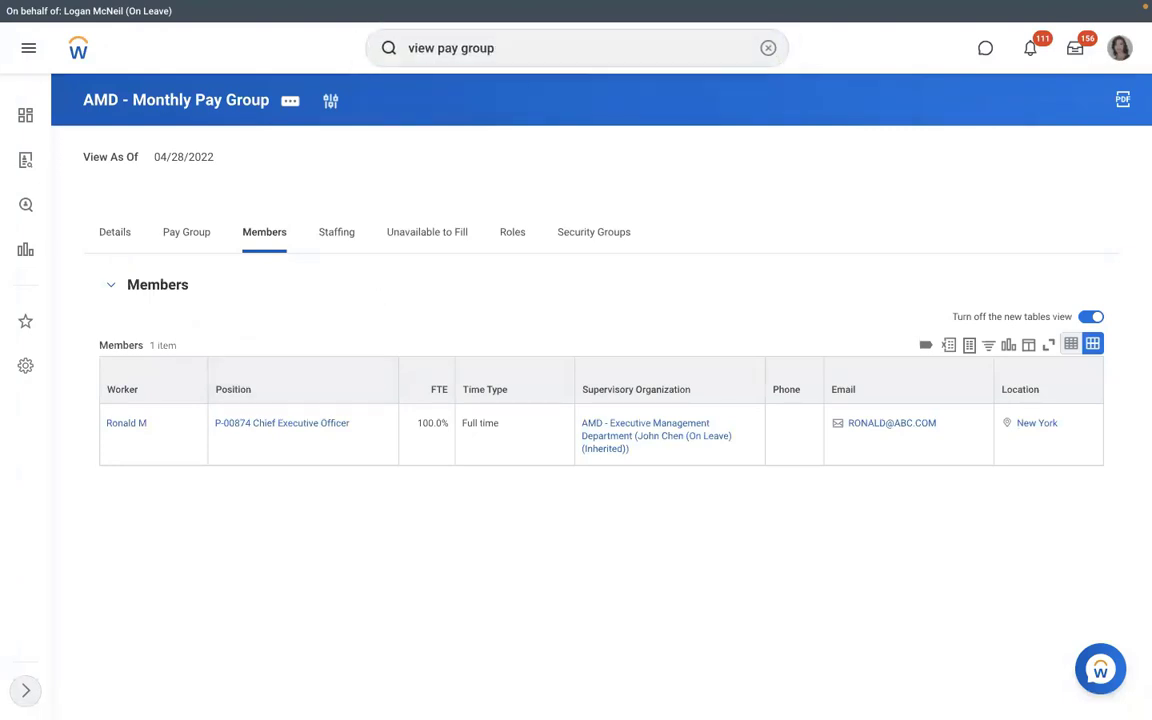
Run View Pay Group for RBS - Monthly PYG, list its members, and open the second member's profile.
{"action": "key", "text": "Return"}
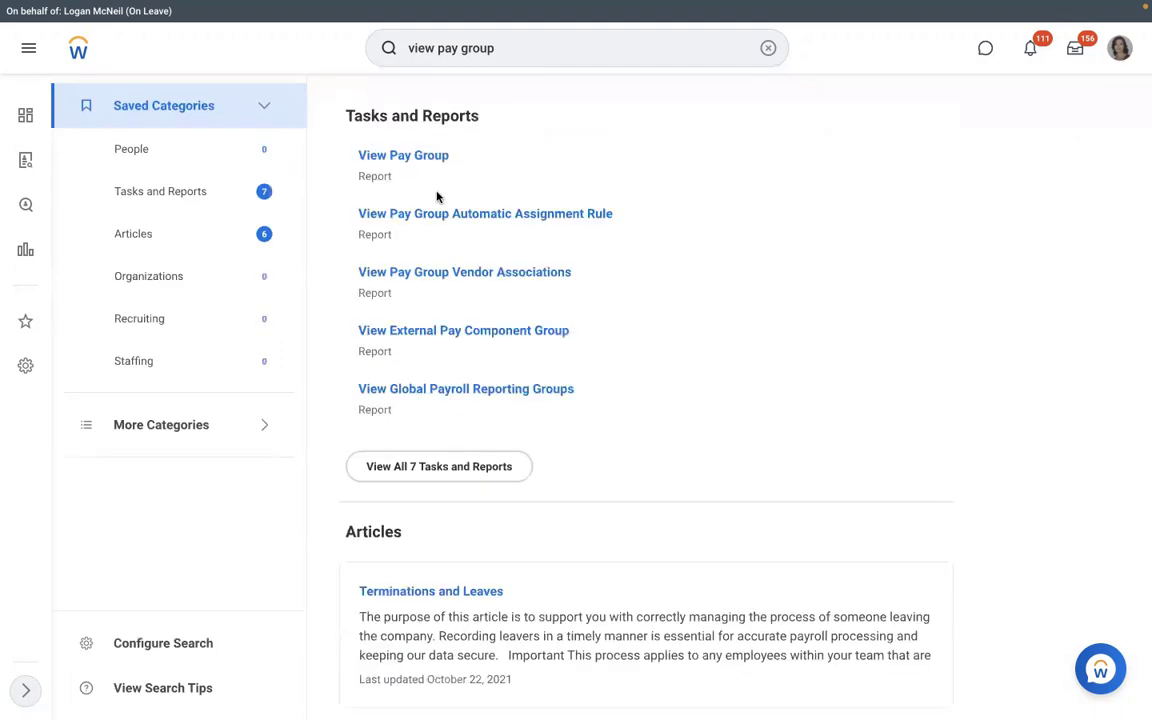
{"action": "left_click", "coordinate": [386, 388]}
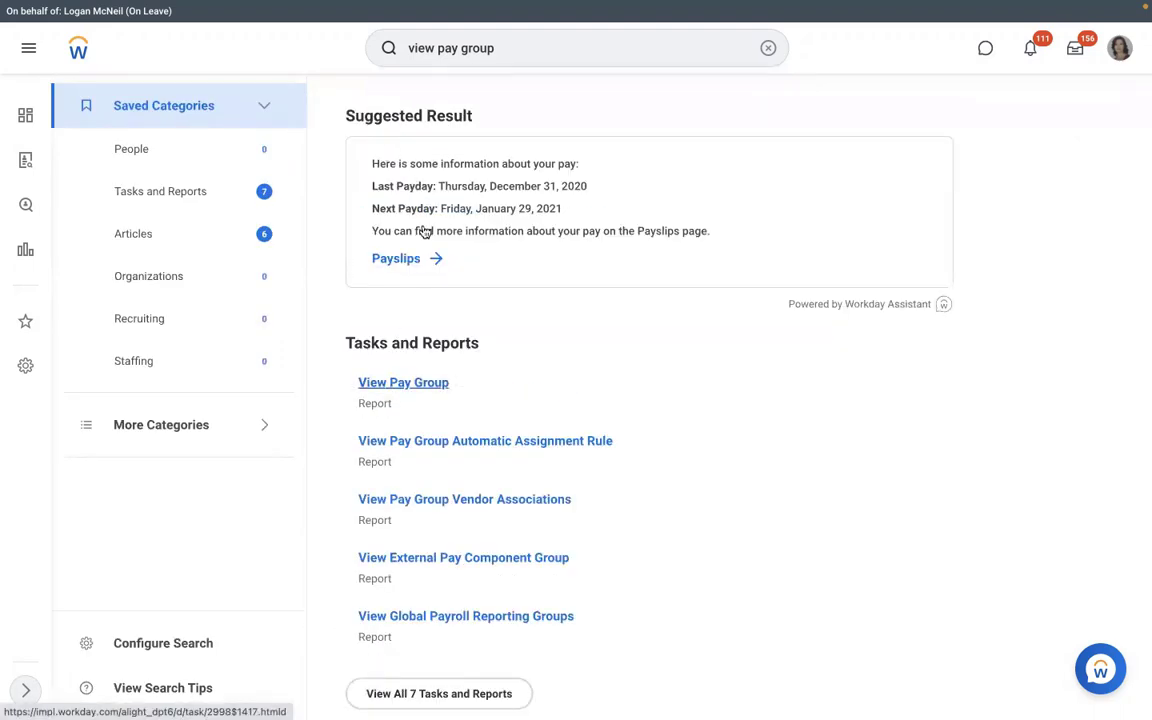
{"action": "type", "text": "dmd"}
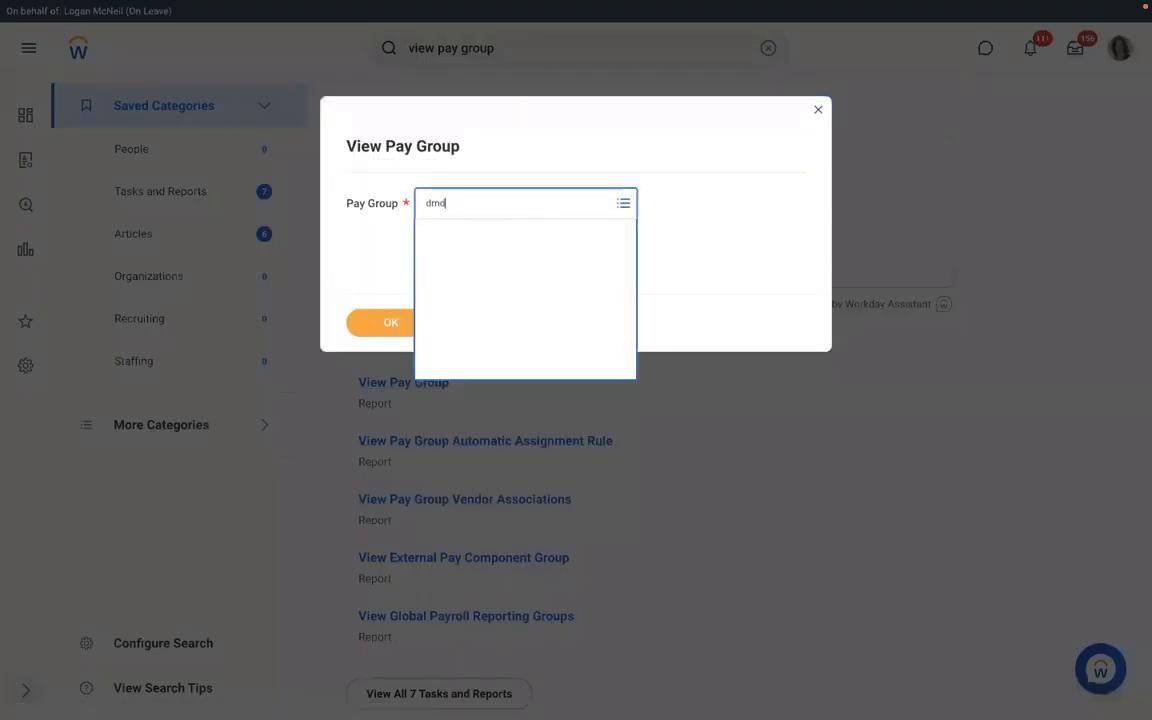
{"action": "key", "text": "Return"}
{"action": "left_click", "coordinate": [392, 322]}
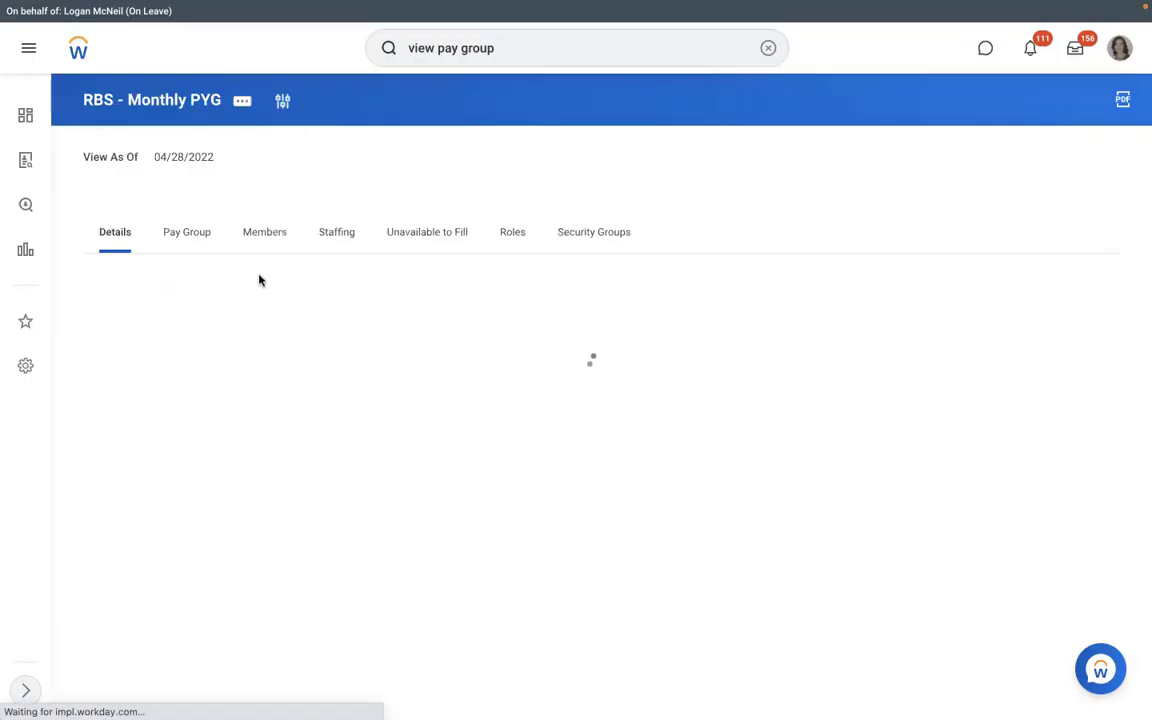
{"action": "left_click", "coordinate": [252, 238]}
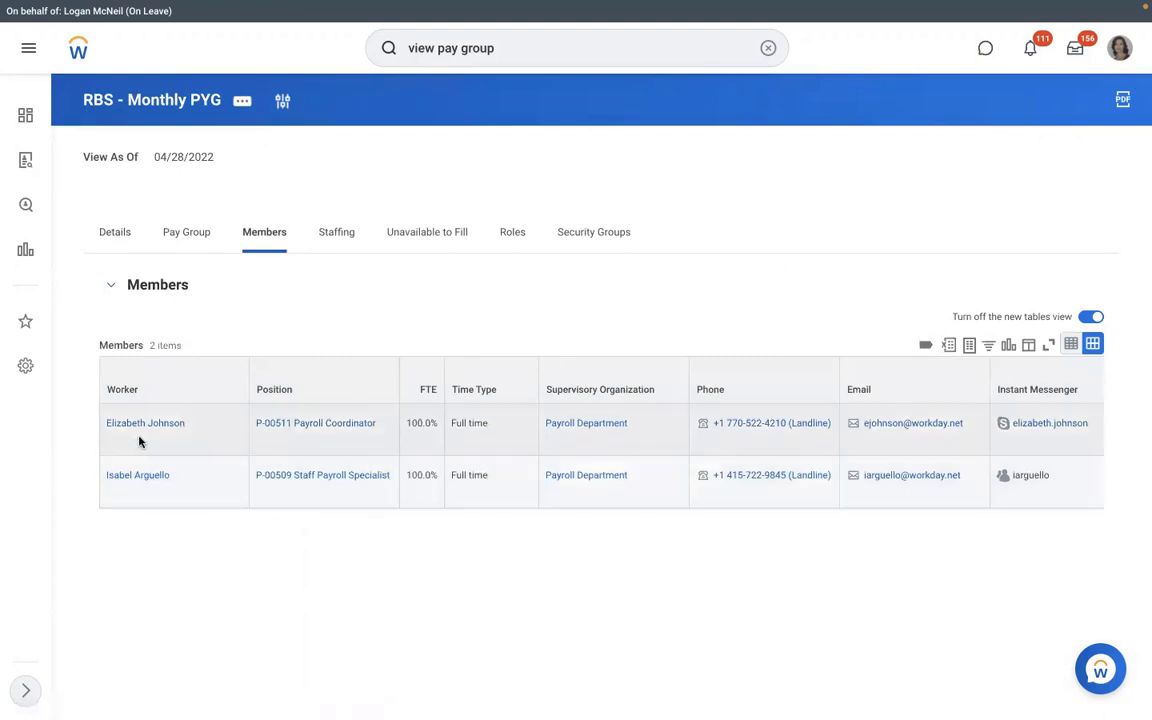
{"action": "double_click", "coordinate": [140, 476]}
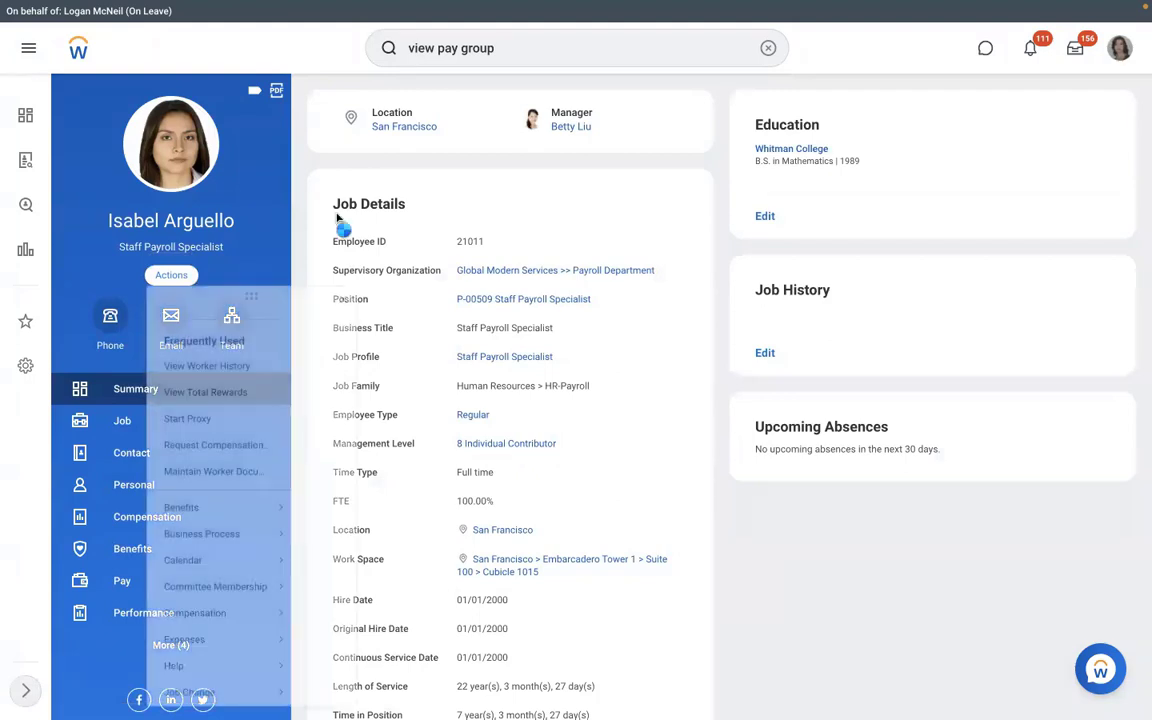
Browse the Staff Payroll Specialist's Actions menu, including the Benefits and Payroll submenus, then close it.
{"action": "mouse_move", "coordinate": [270, 507]}
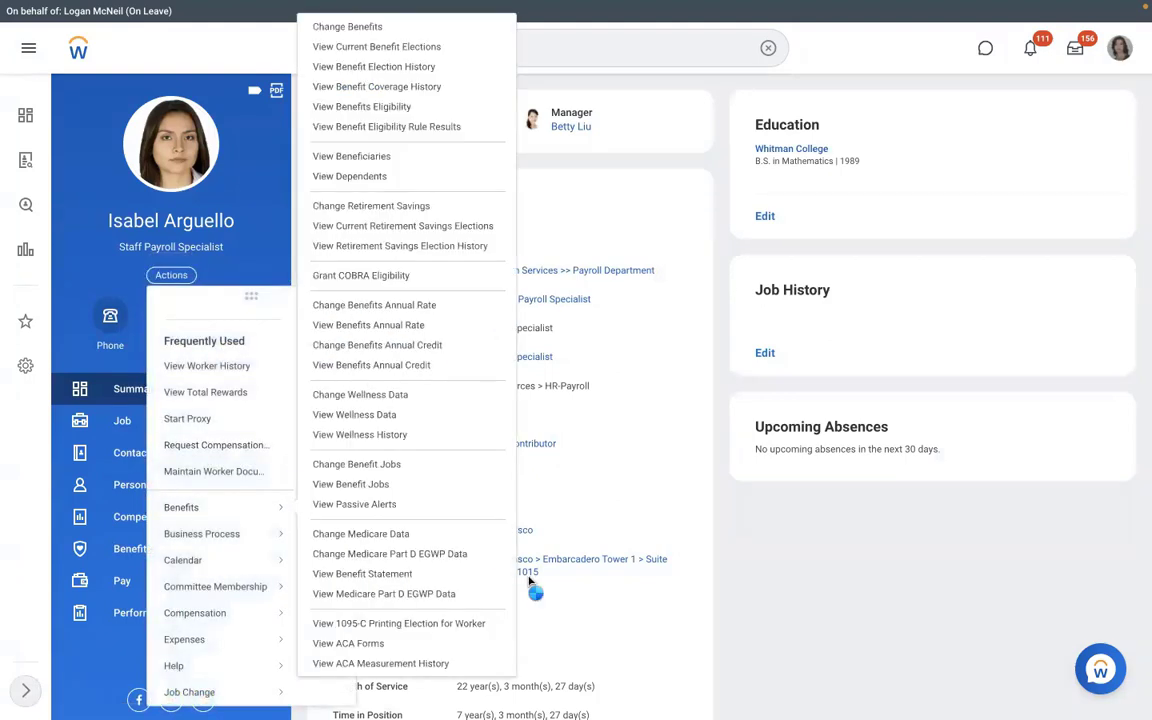
{"action": "left_click", "coordinate": [337, 574]}
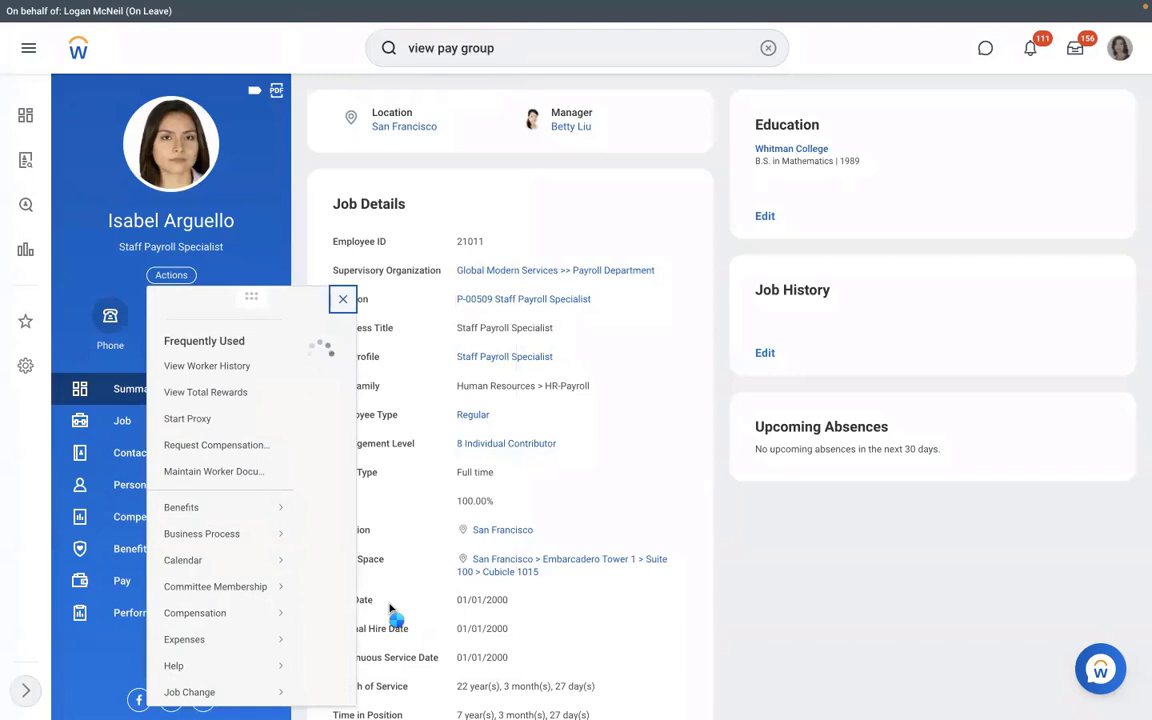
{"action": "scroll", "coordinate": [391, 609], "scroll_direction": "down", "scroll_amount": 5}
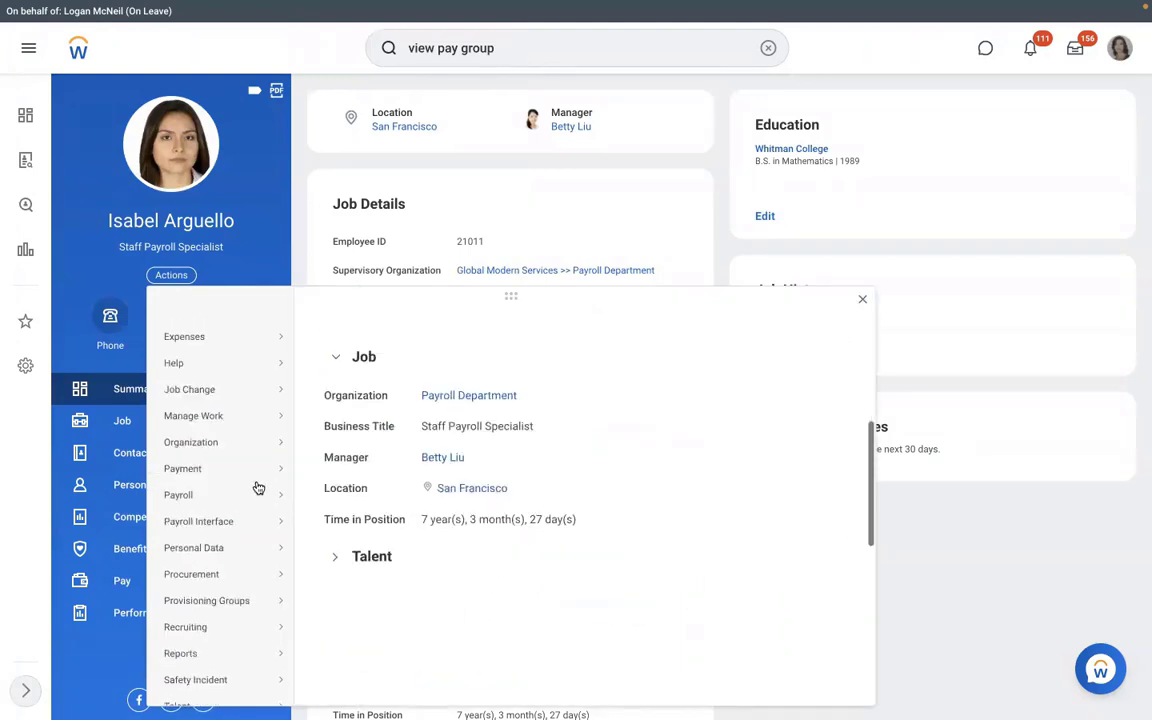
{"action": "mouse_move", "coordinate": [270, 493]}
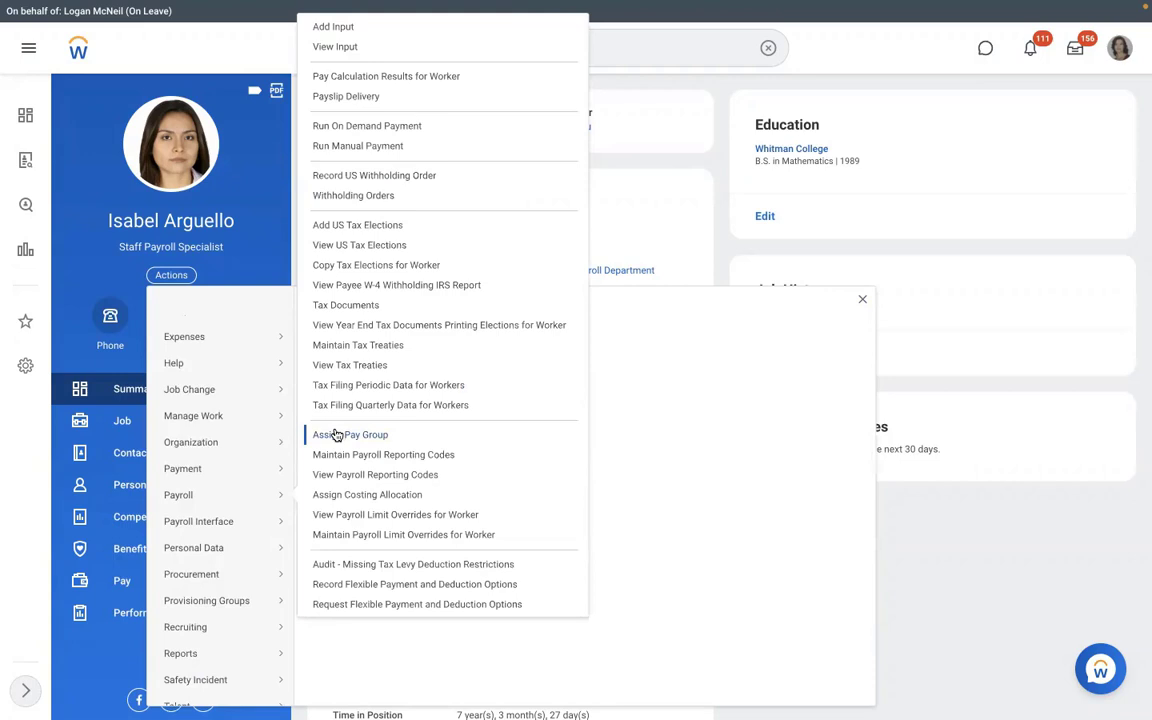
{"action": "left_click", "coordinate": [650, 224]}
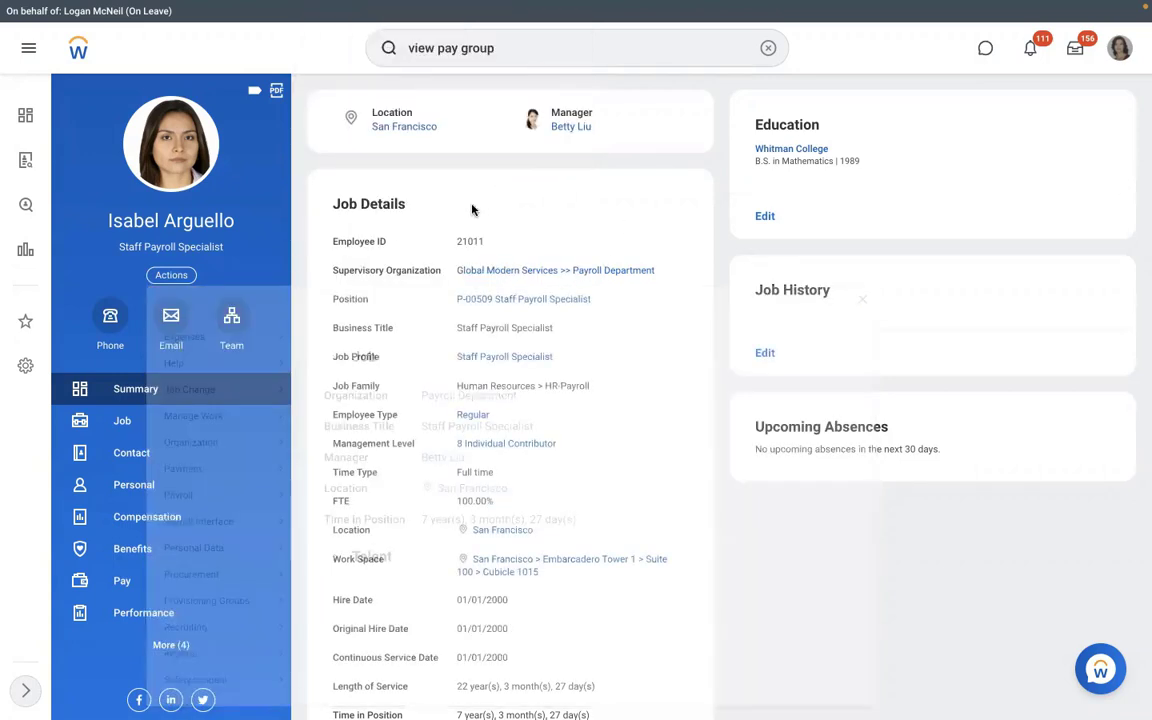
Look up the Assign Pay Group task and cancel it without changes.
{"action": "left_click", "coordinate": [767, 50]}
{"action": "type", "text": "assign"}
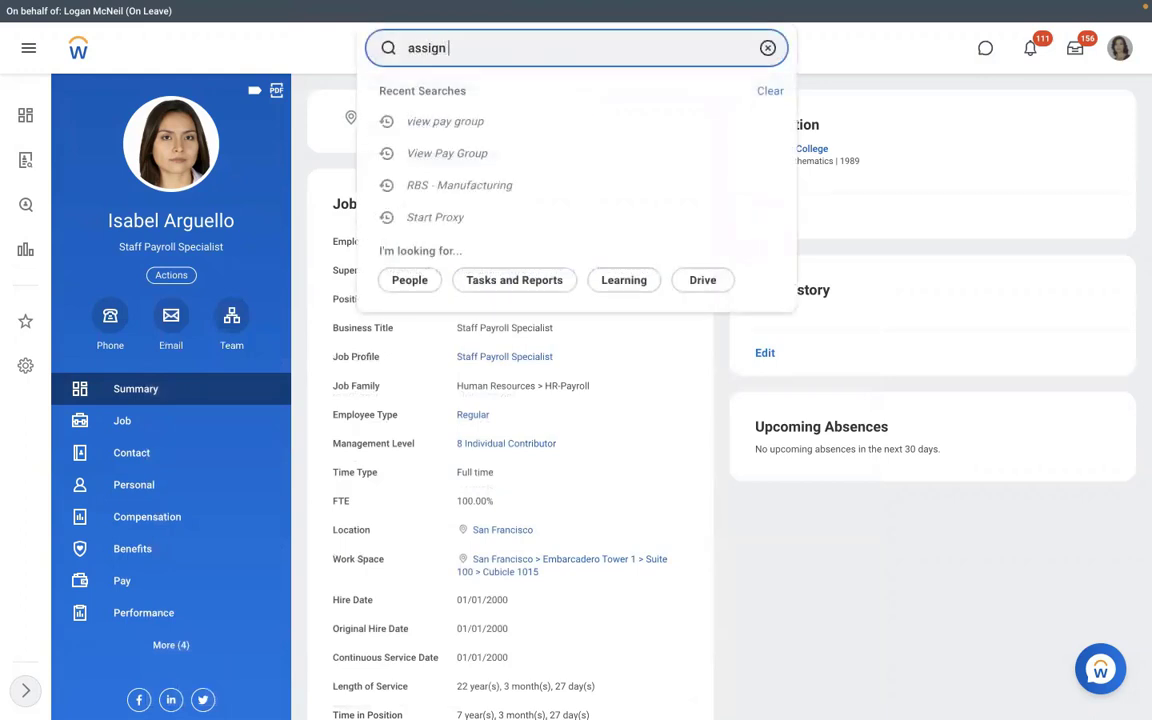
{"action": "type", "text": " pay group"}
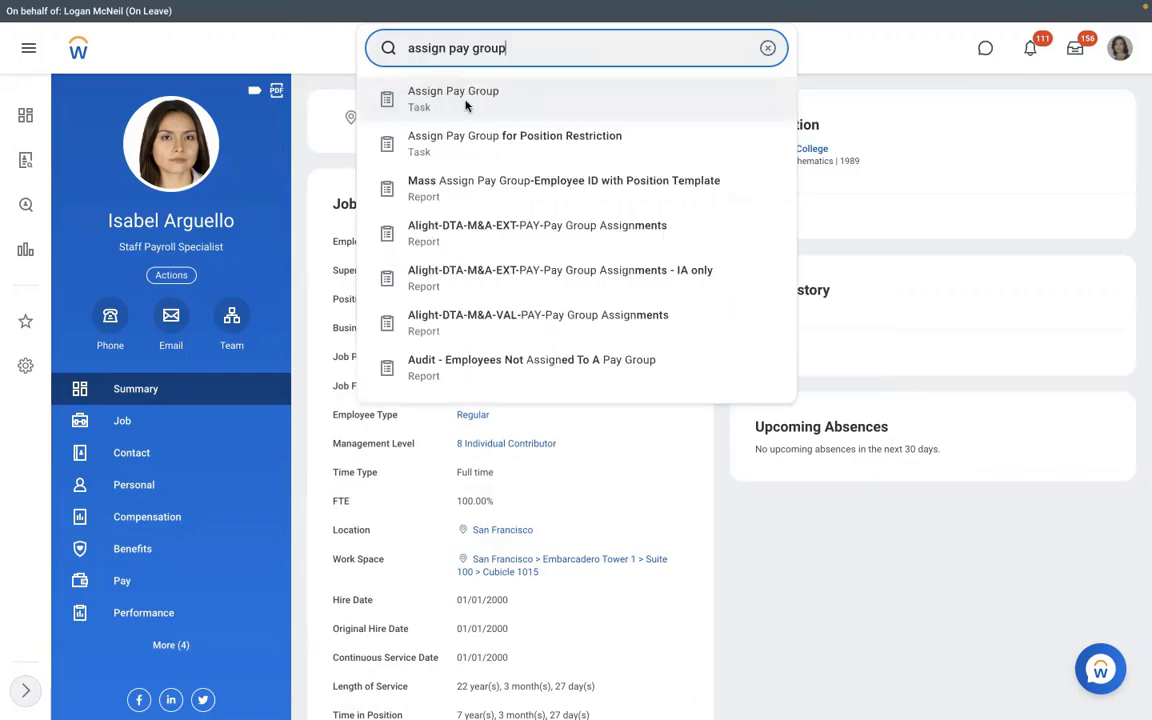
{"action": "left_click", "coordinate": [465, 105]}
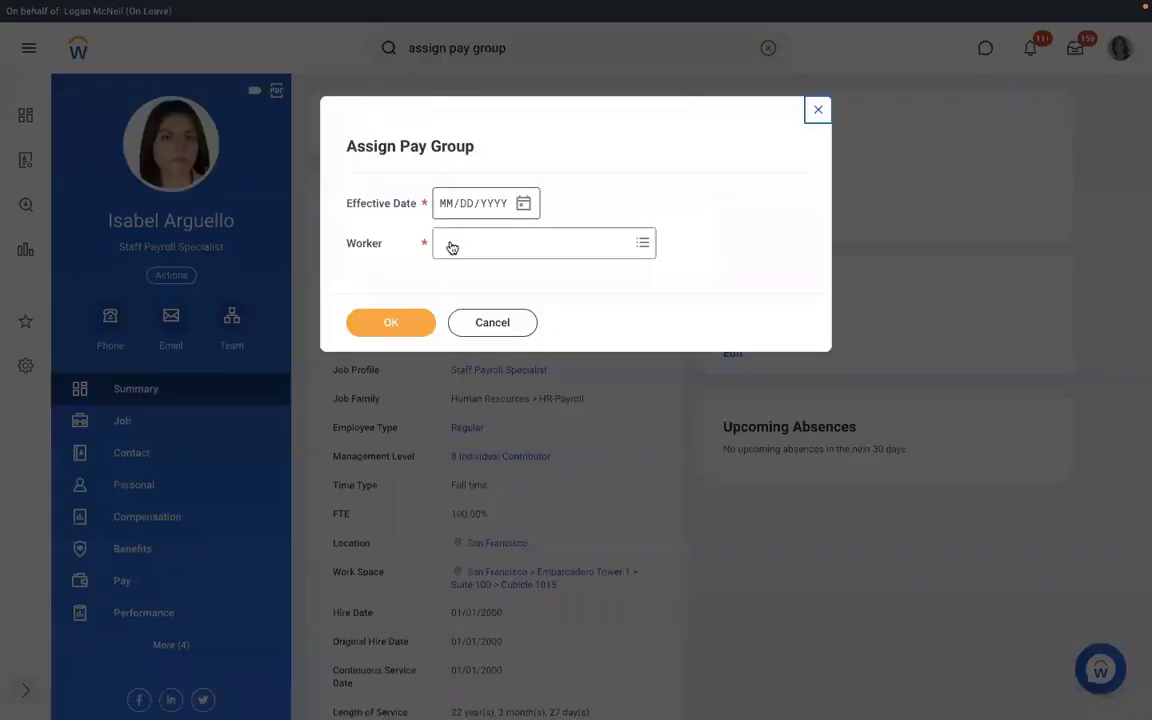
{"action": "left_click", "coordinate": [475, 322]}
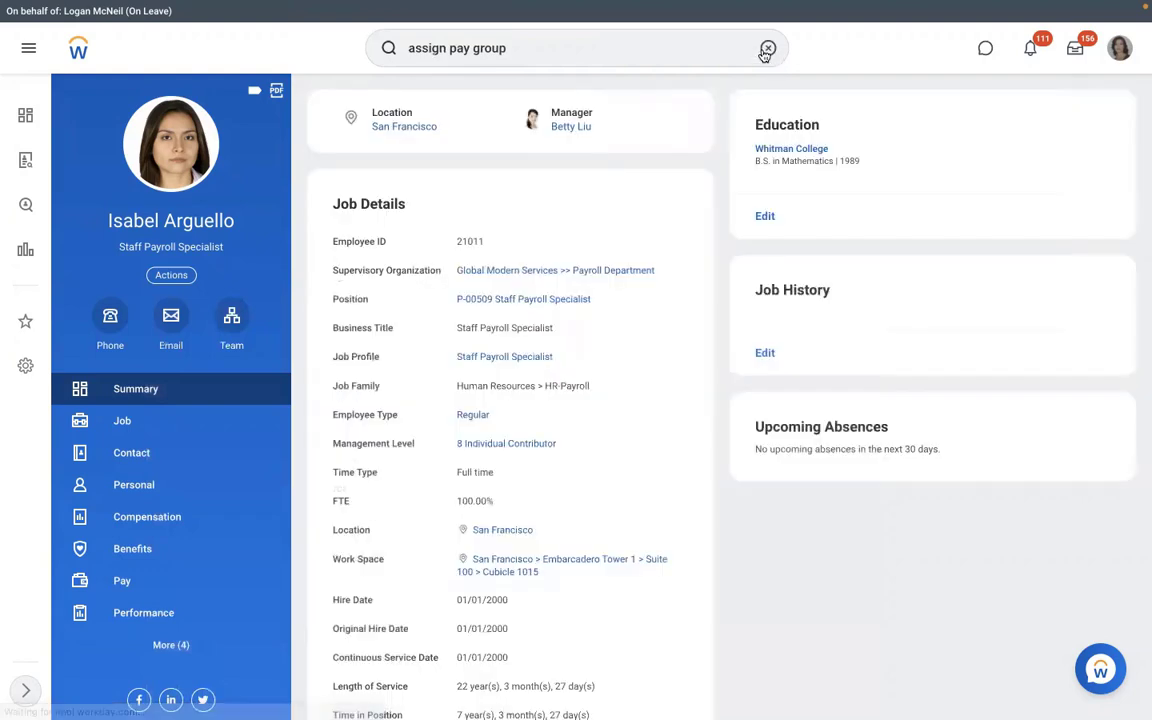
{"action": "left_click", "coordinate": [767, 49]}
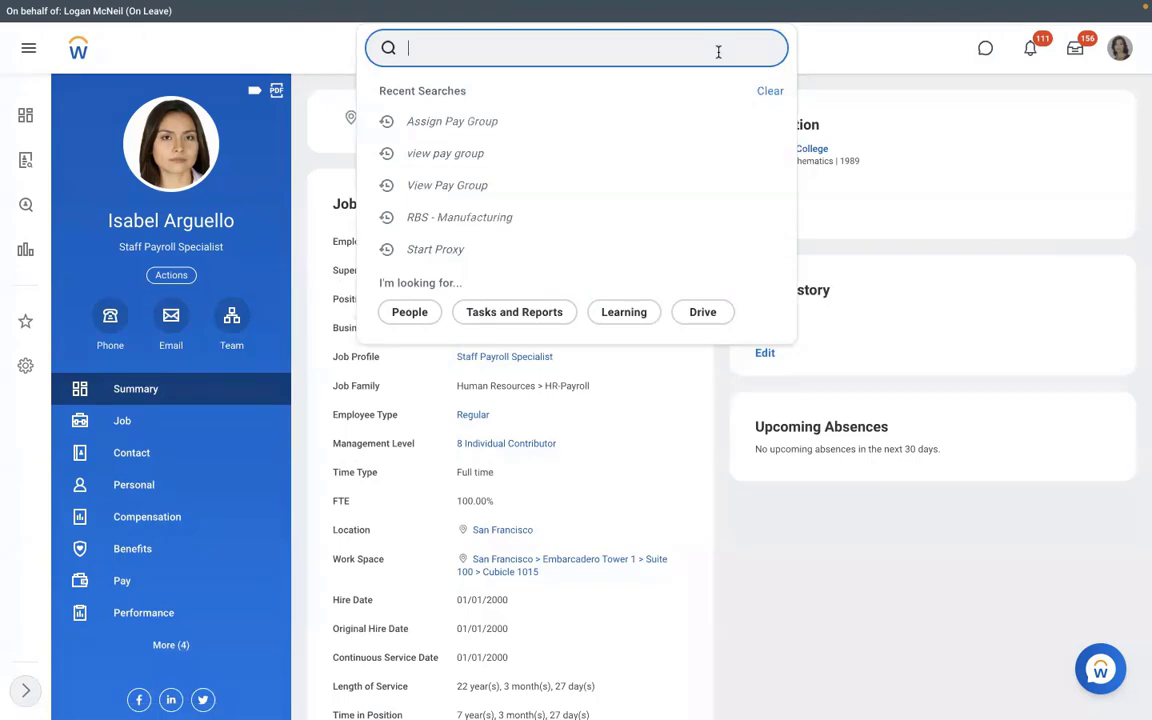
From the worker's Pay Group tab, open RBS - Monthly PYG and view its Pay Group options.
{"action": "left_click", "coordinate": [168, 588]}
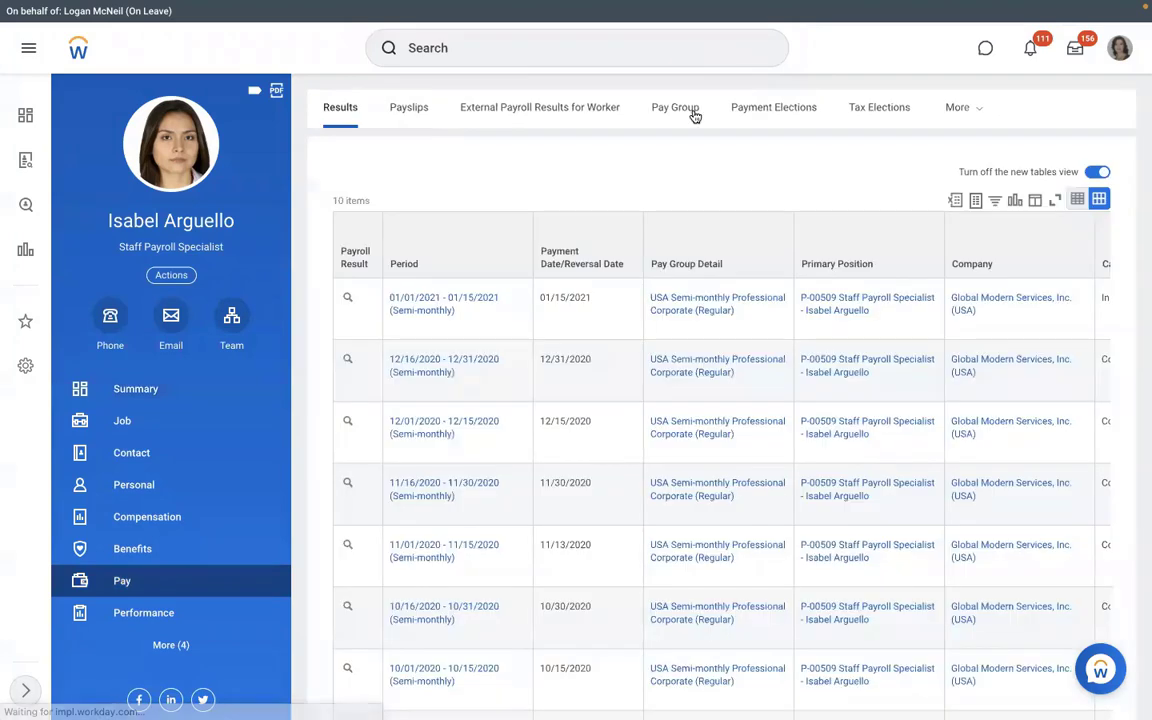
{"action": "left_click", "coordinate": [693, 114]}
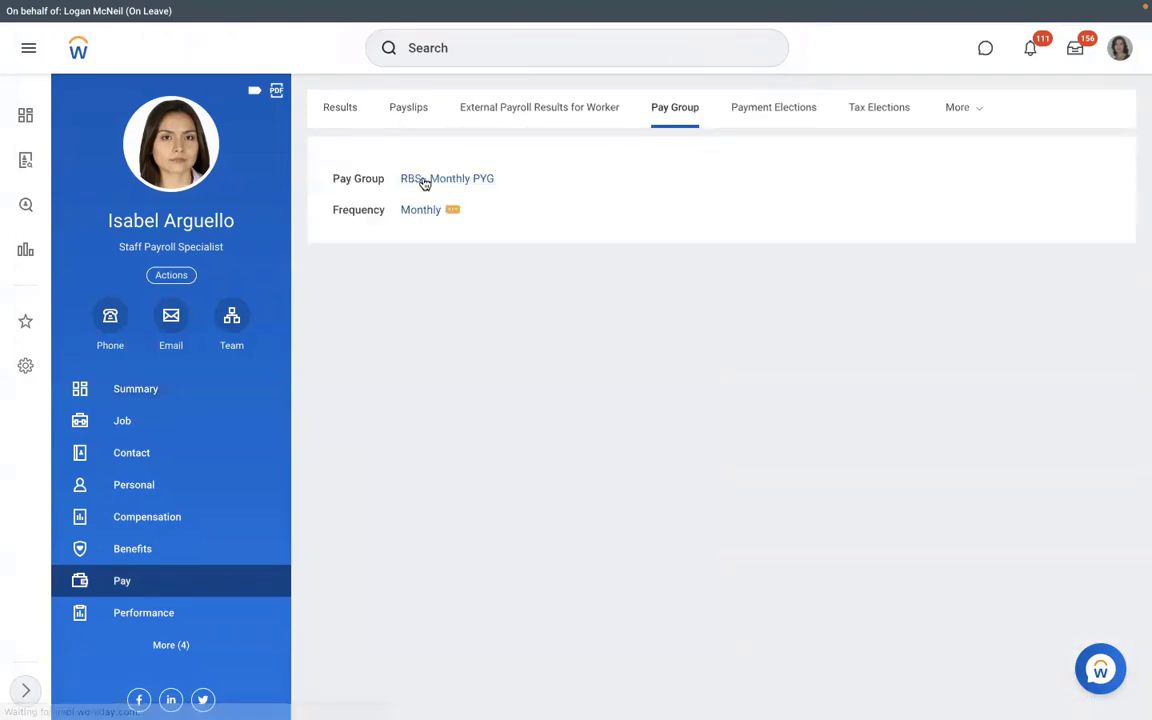
{"action": "left_click", "coordinate": [424, 182]}
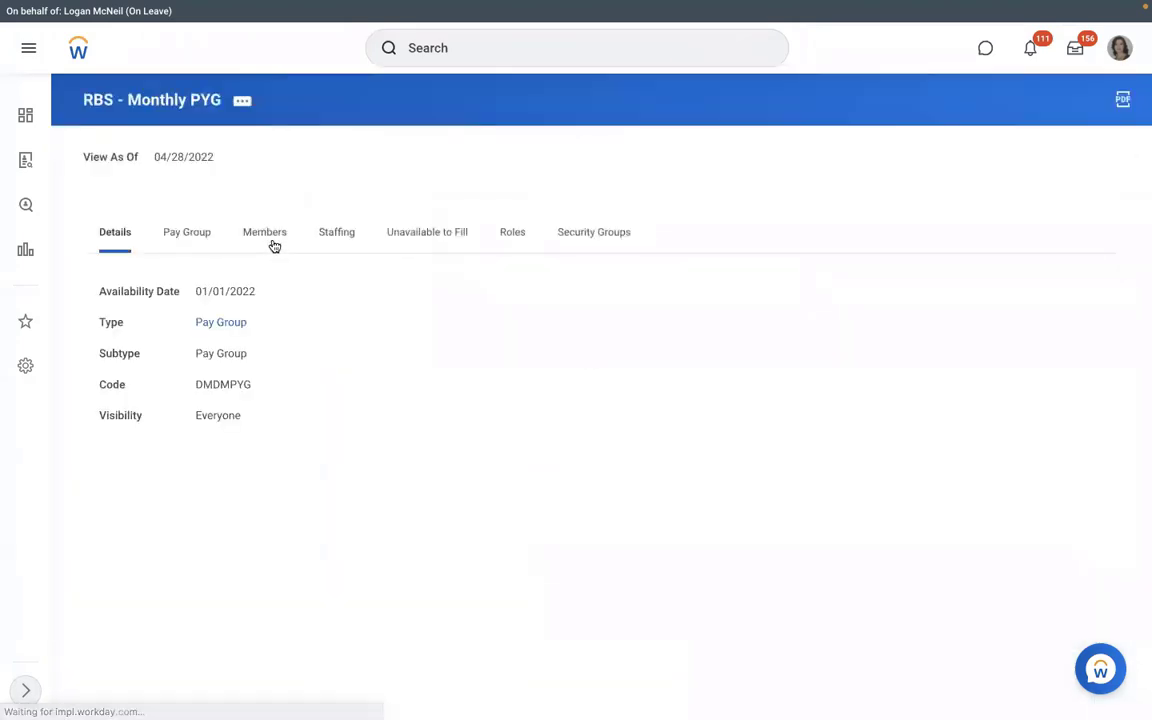
{"action": "left_click", "coordinate": [188, 236]}
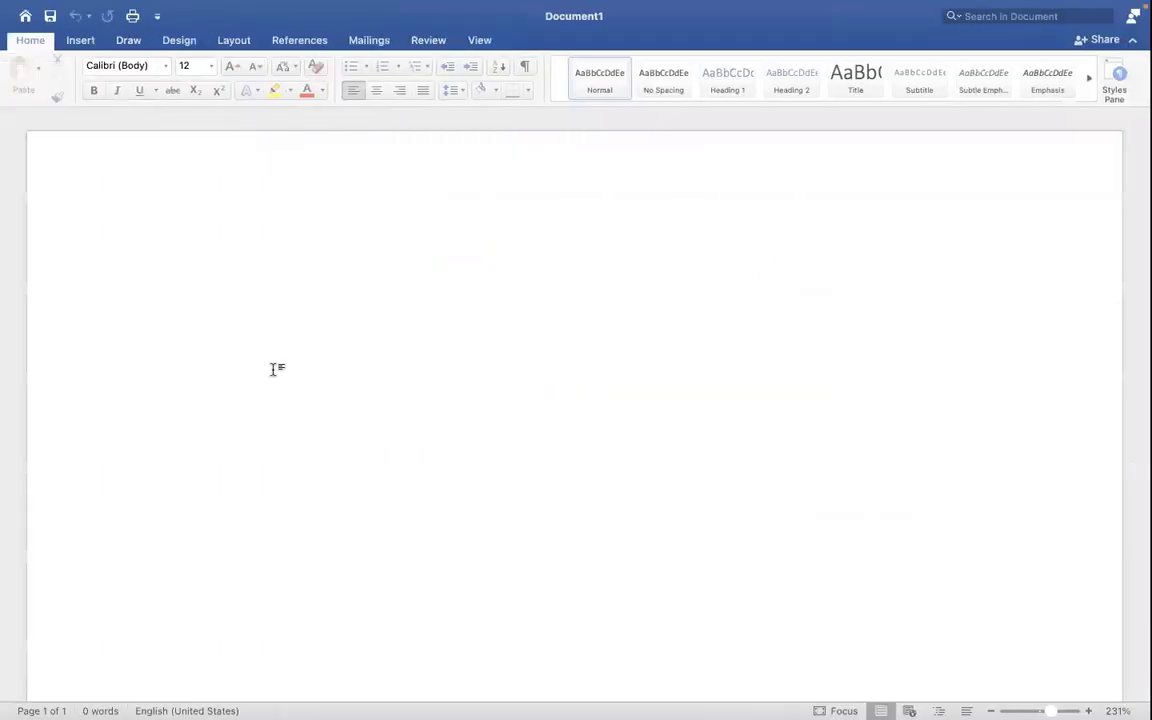
Type the list items 'Assign PYG at Worker level' and 'Assign PYG through task' in Word.
{"action": "type", "text": "1."}
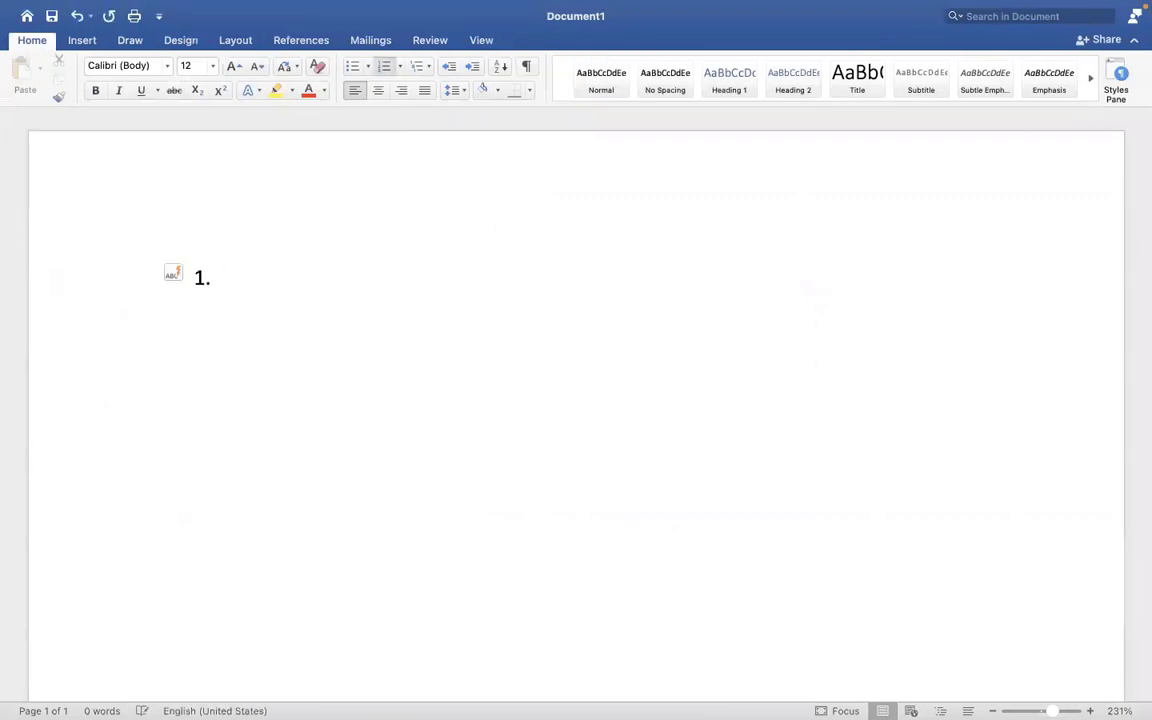
{"action": "type", "text": " Assign pa"}
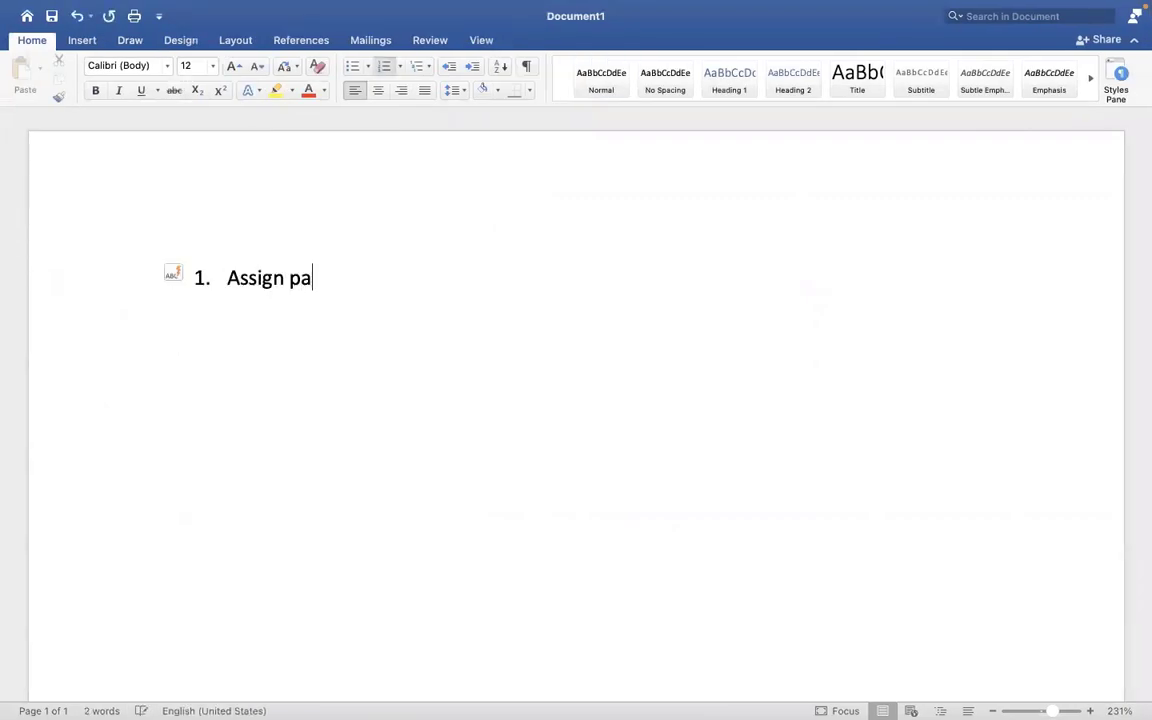
{"action": "key", "text": "BackSpace"}
{"action": "key", "text": "BackSpace"}
{"action": "type", "text": "PYG at "}
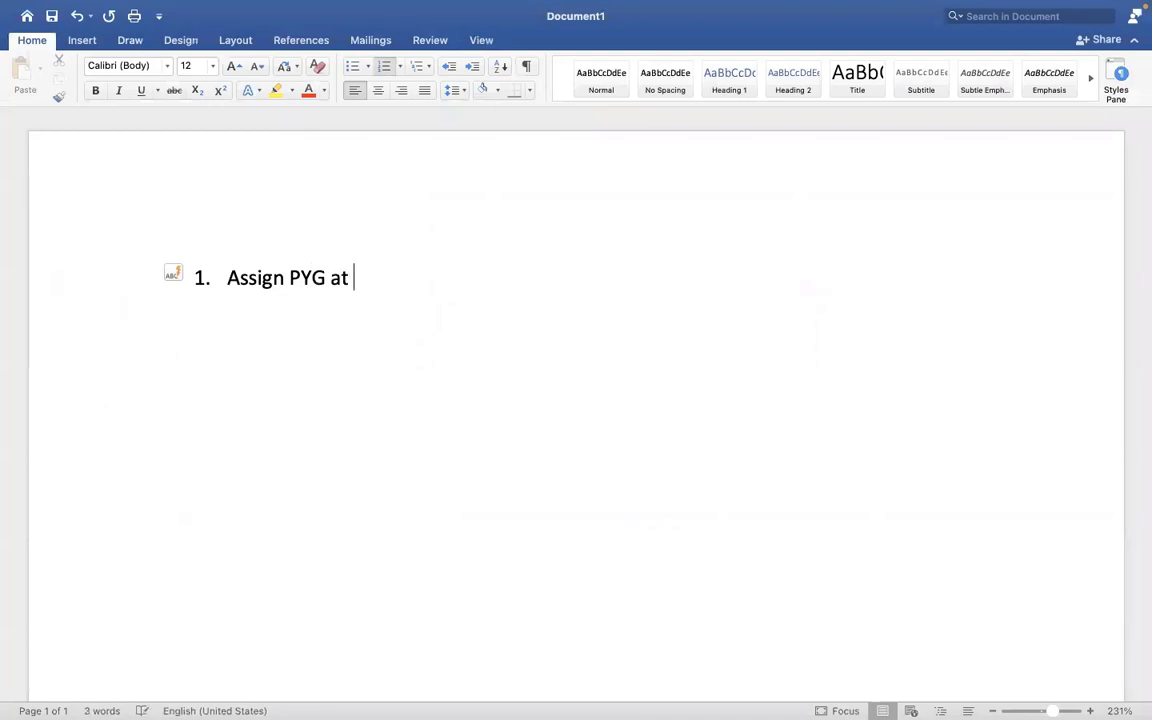
{"action": "type", "text": "Worklebe"}
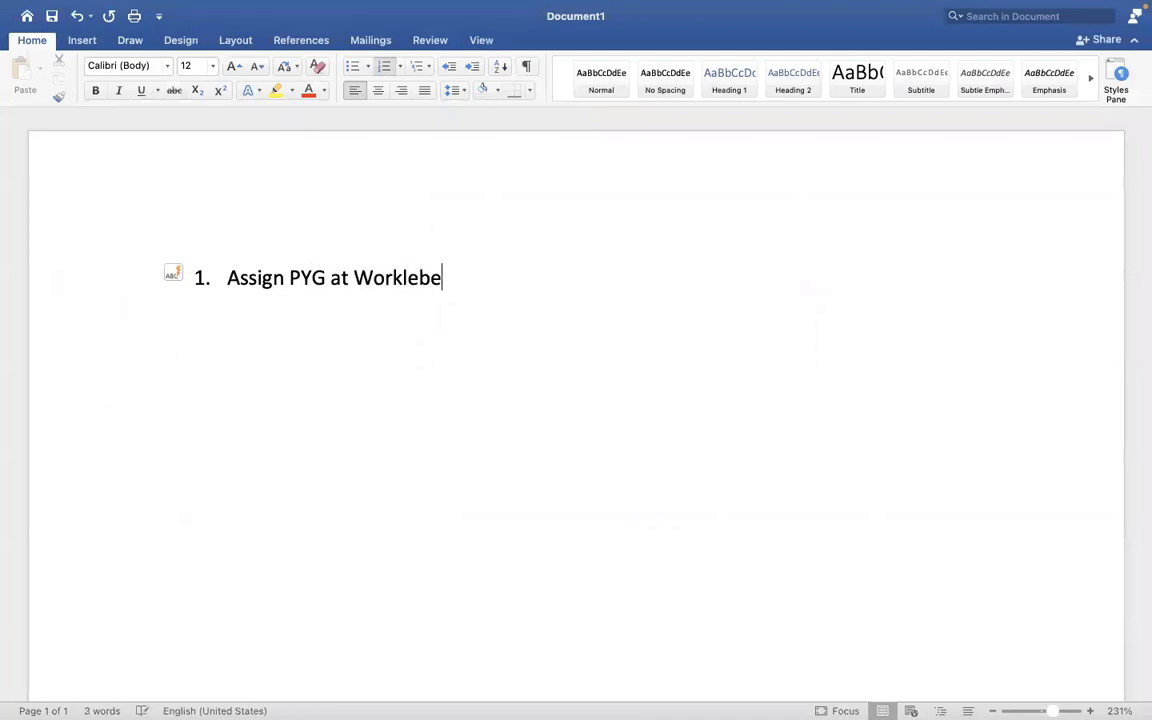
{"action": "key", "text": "BackSpace"}
{"action": "key", "text": "BackSpace"}
{"action": "key", "text": "BackSpace"}
{"action": "key", "text": "BackSpace"}
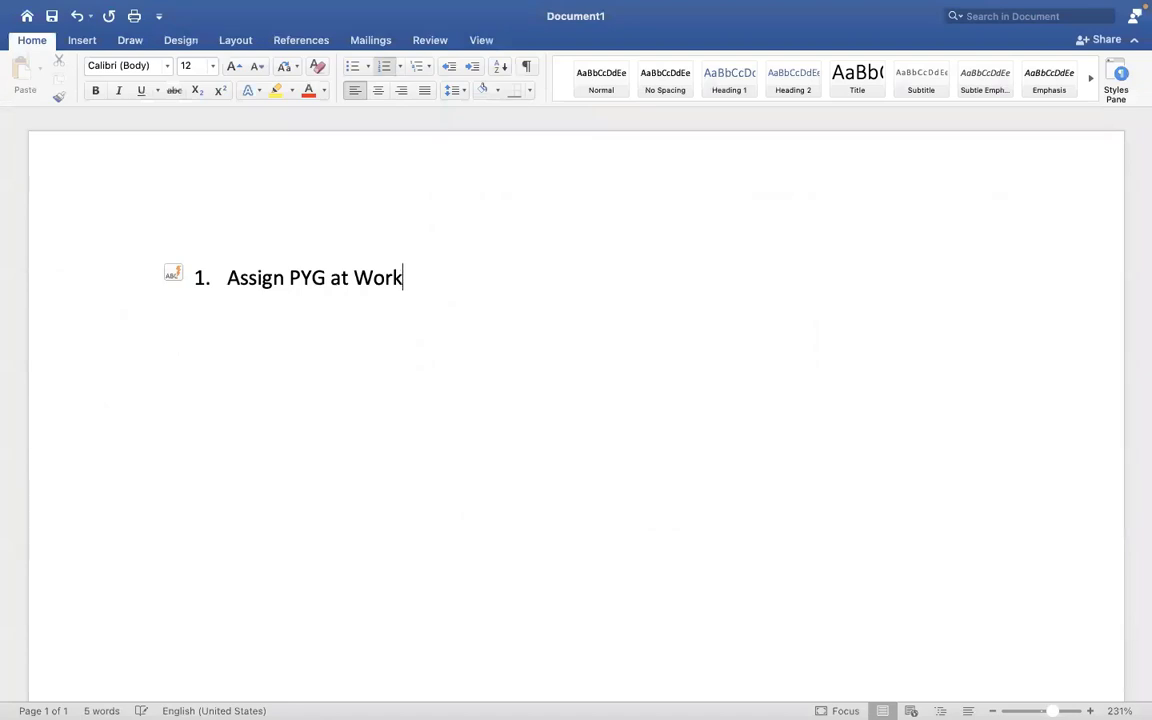
{"action": "type", "text": "er level"}
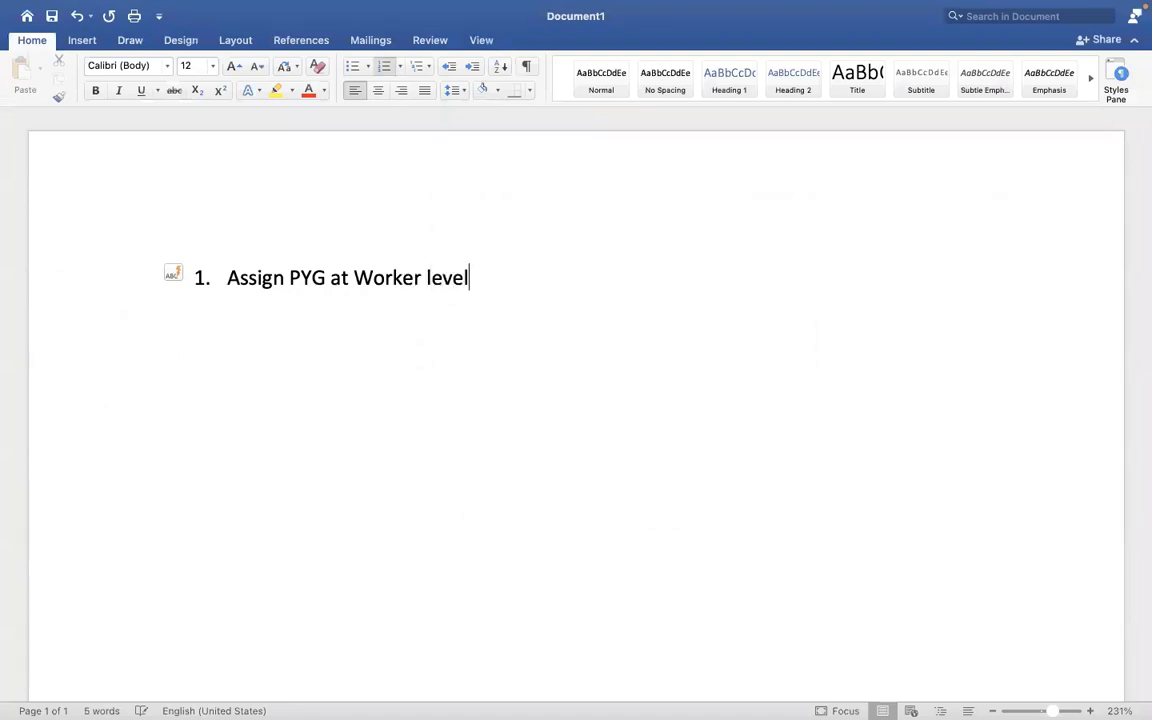
{"action": "key", "text": "Return"}
{"action": "type", "text": "Assign P"}
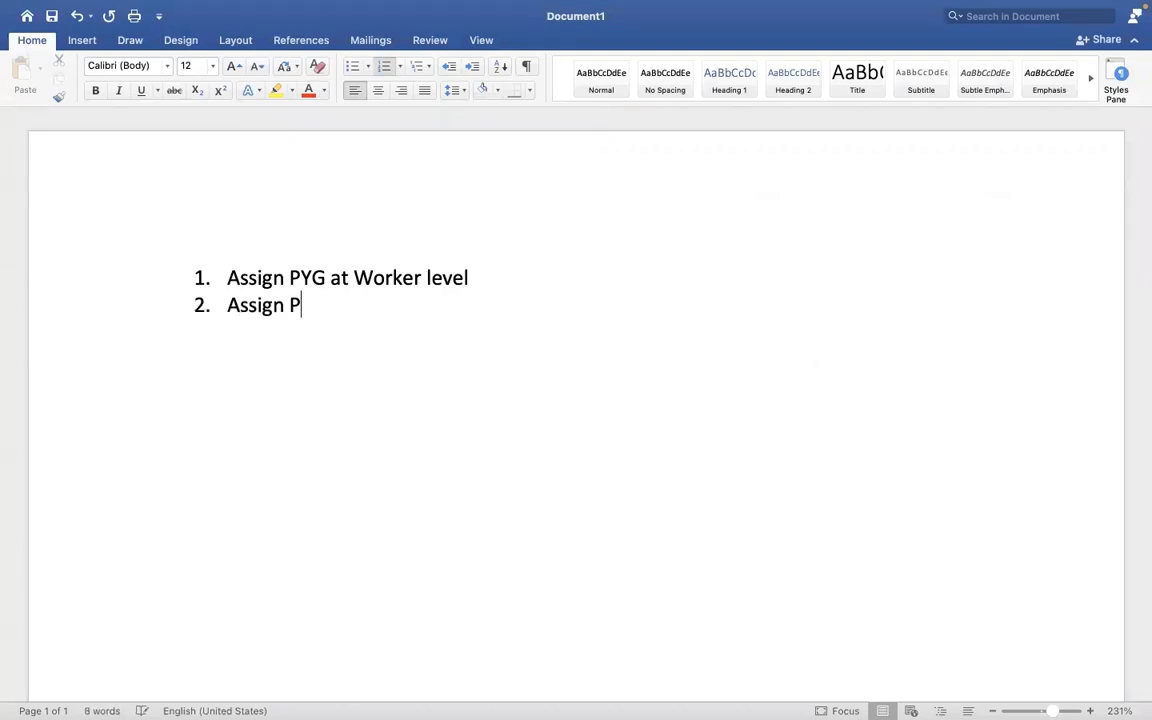
{"action": "type", "text": "YG at"}
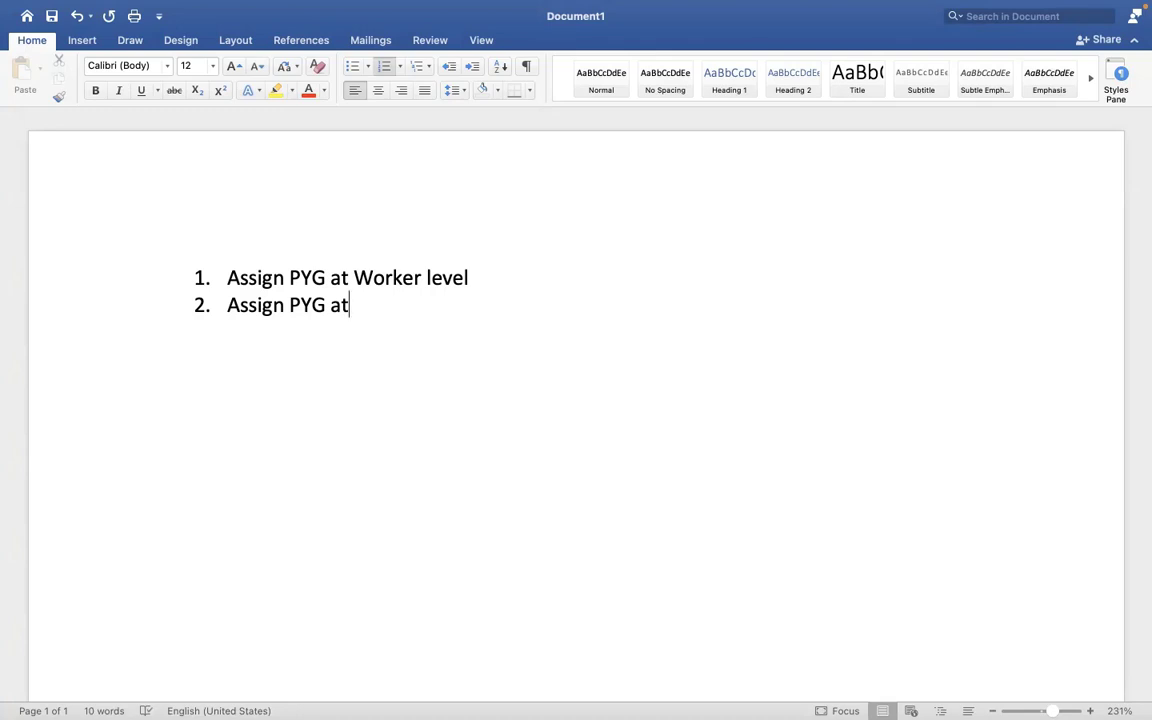
{"action": "key", "text": "BackSpace"}
{"action": "key", "text": "BackSpace"}
{"action": "type", "text": "through task"}
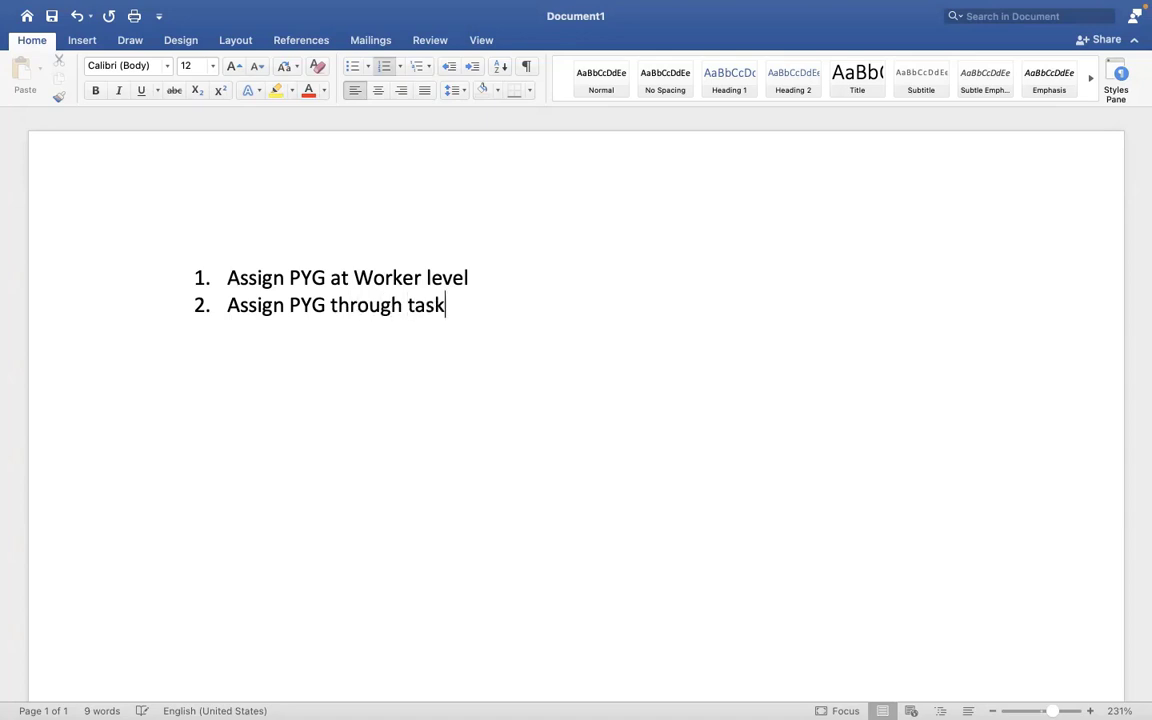
Add a third item, 'Assign/default the PYG based on automatic rule', then return to Workday.
{"action": "key", "text": "Return"}
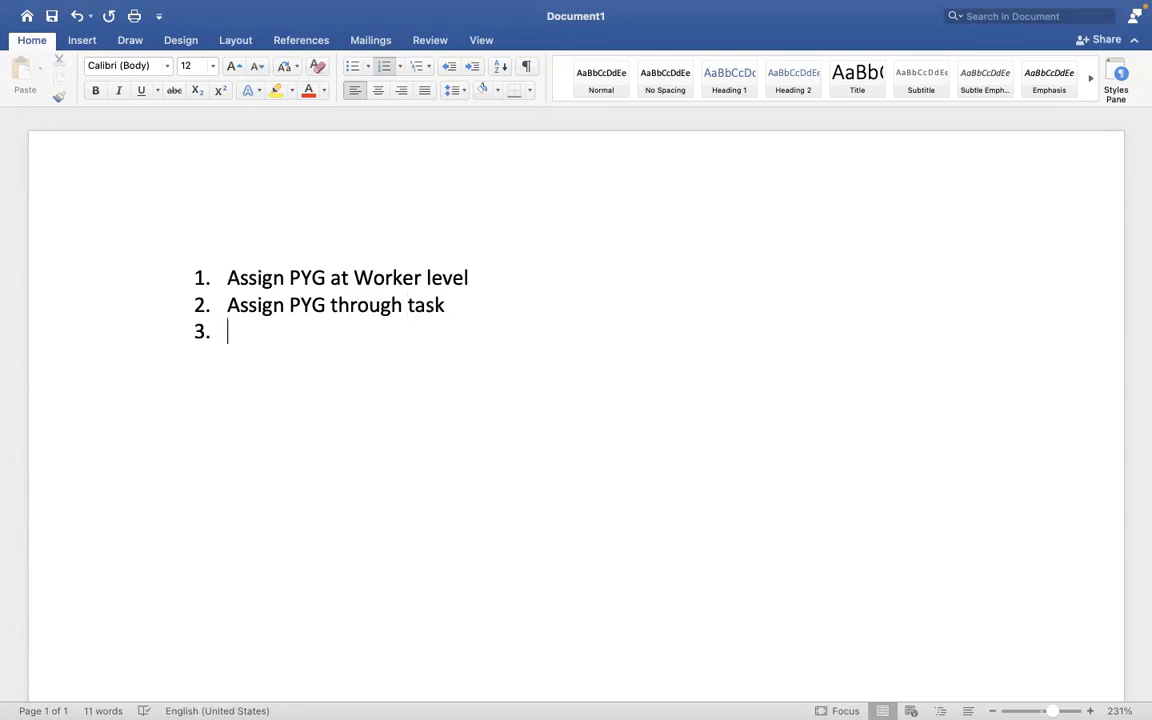
{"action": "type", "text": "A"}
{"action": "key", "text": "BackSpace"}
{"action": "type", "text": "Assign"}
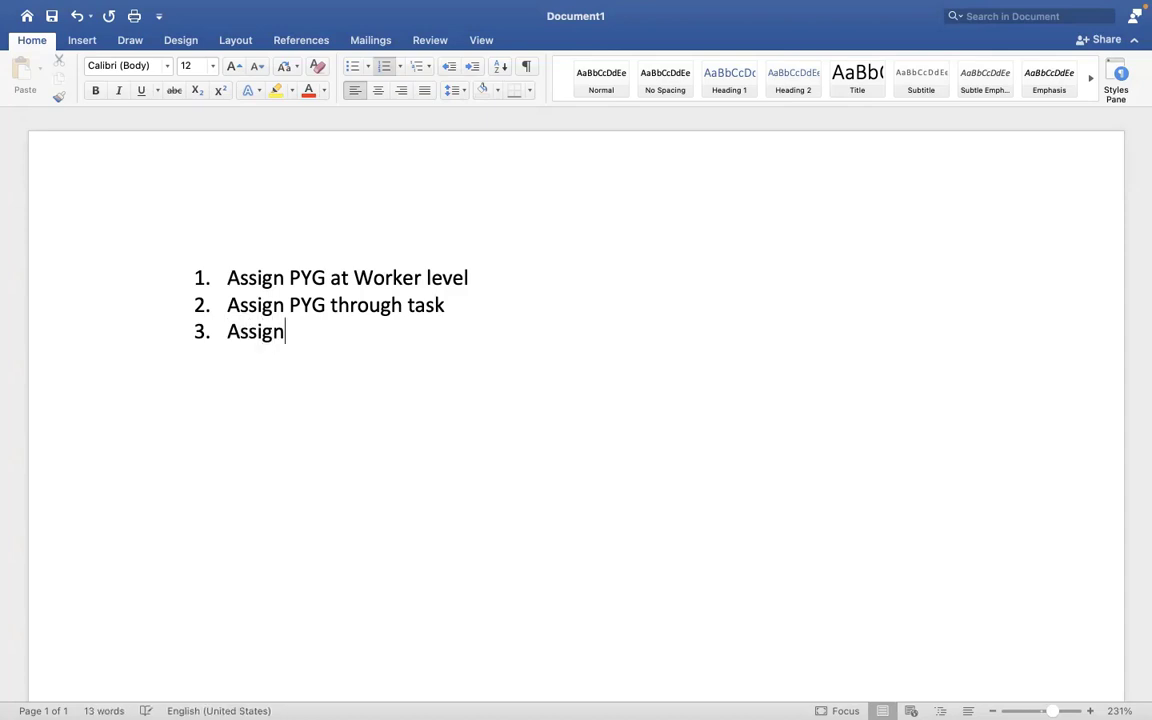
{"action": "type", "text": "/defaul"}
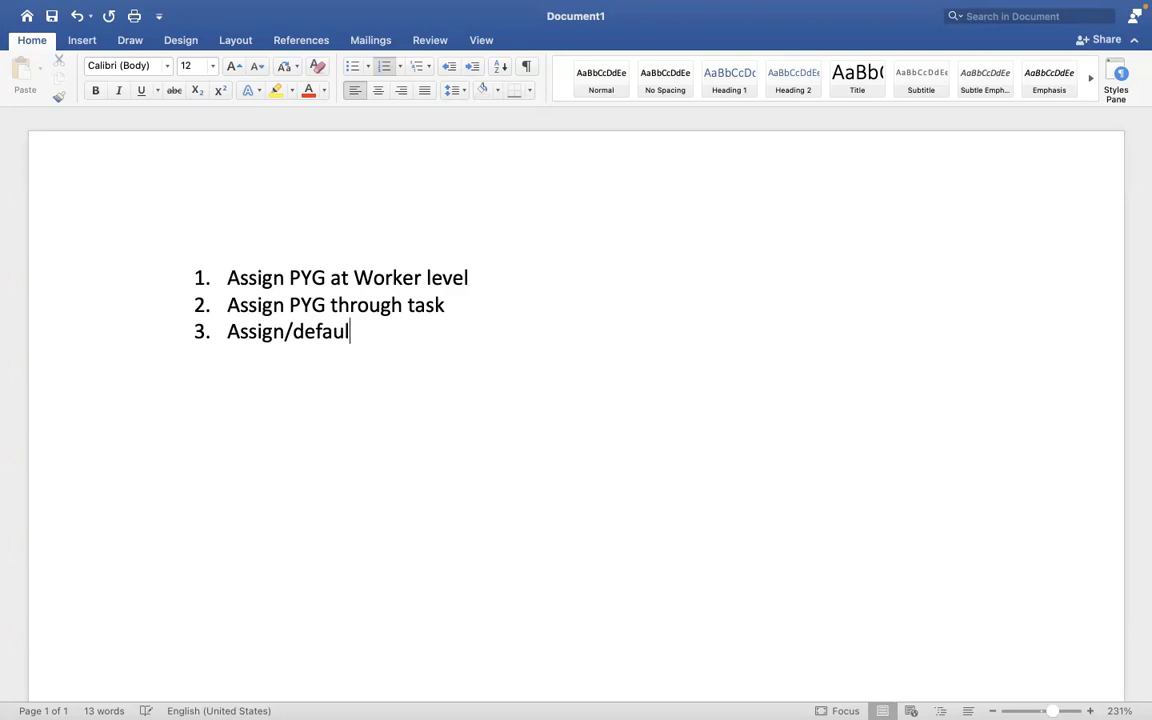
{"action": "type", "text": "t the PYG"}
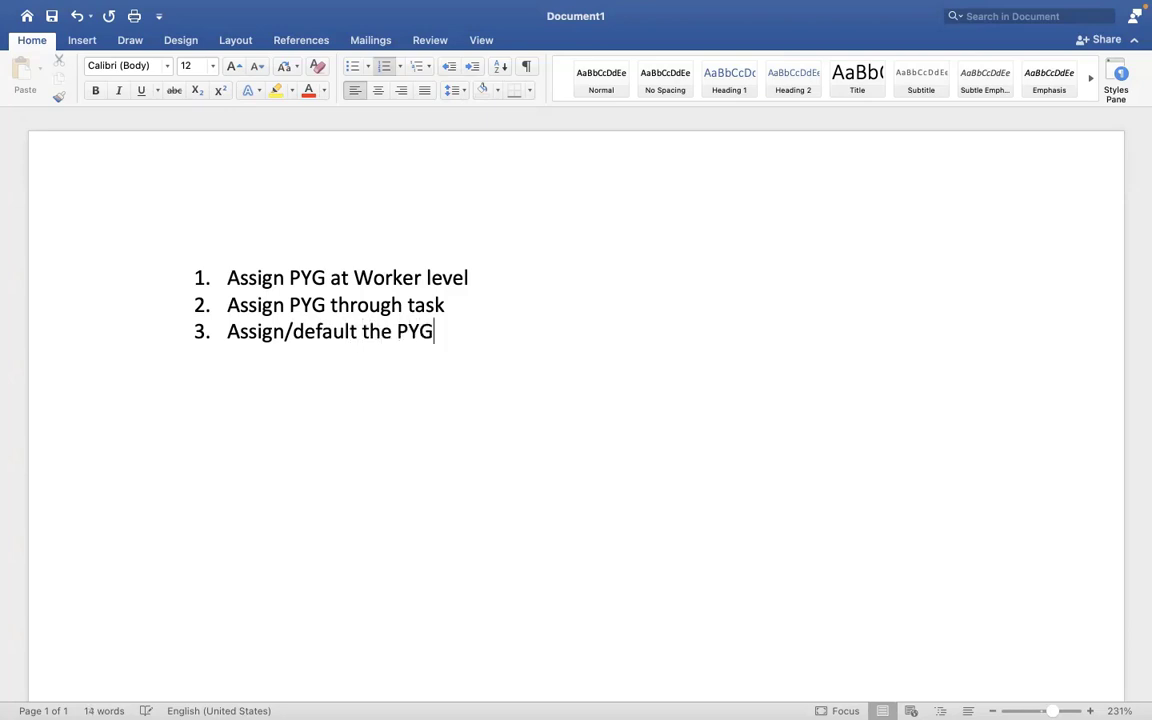
{"action": "type", "text": " based "}
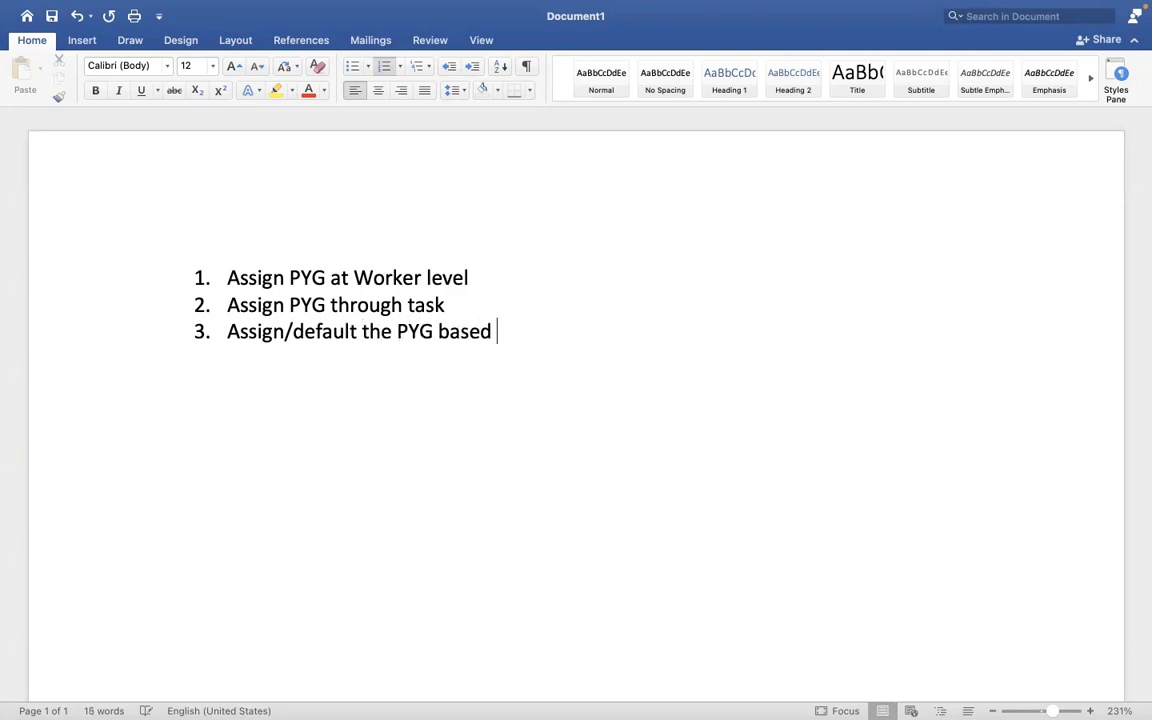
{"action": "type", "text": "on auto"}
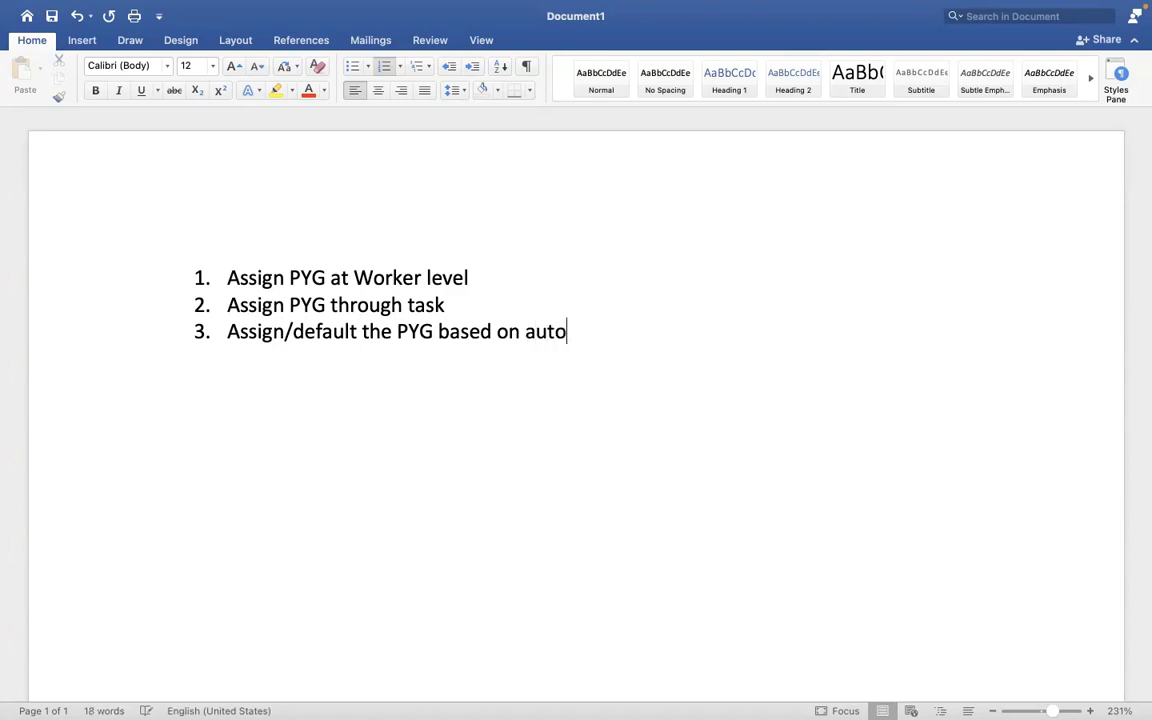
{"action": "type", "text": "matic rule"}
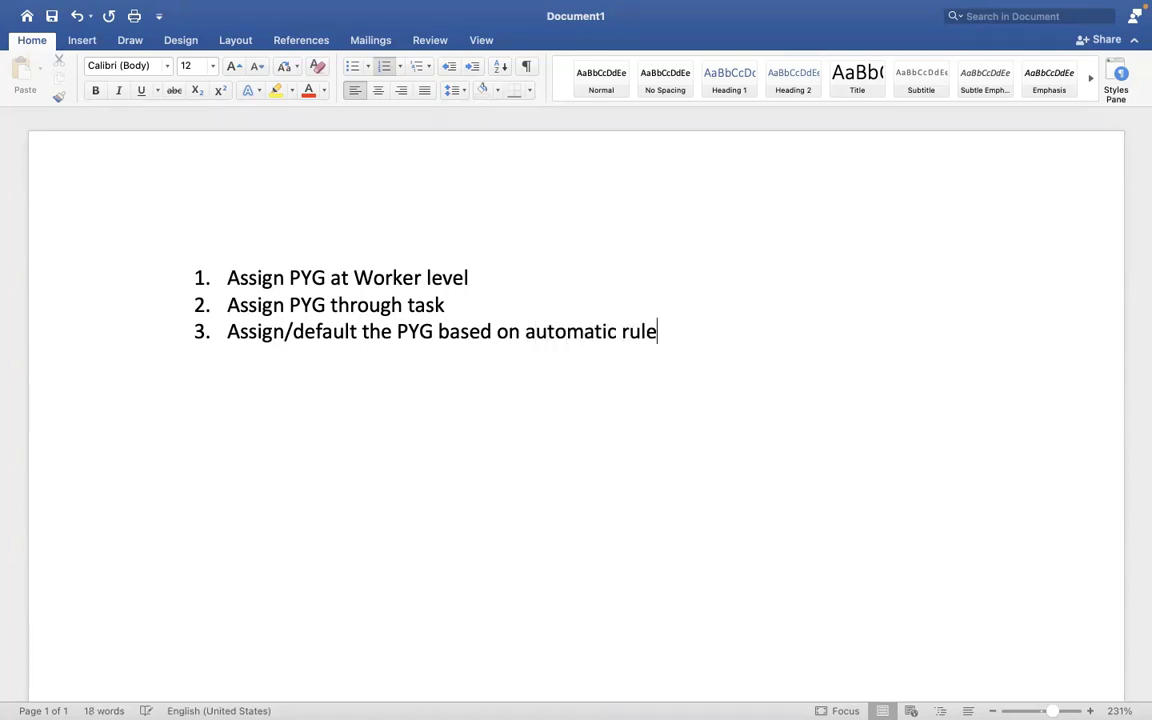
{"action": "key", "text": "ctrl+Right"}
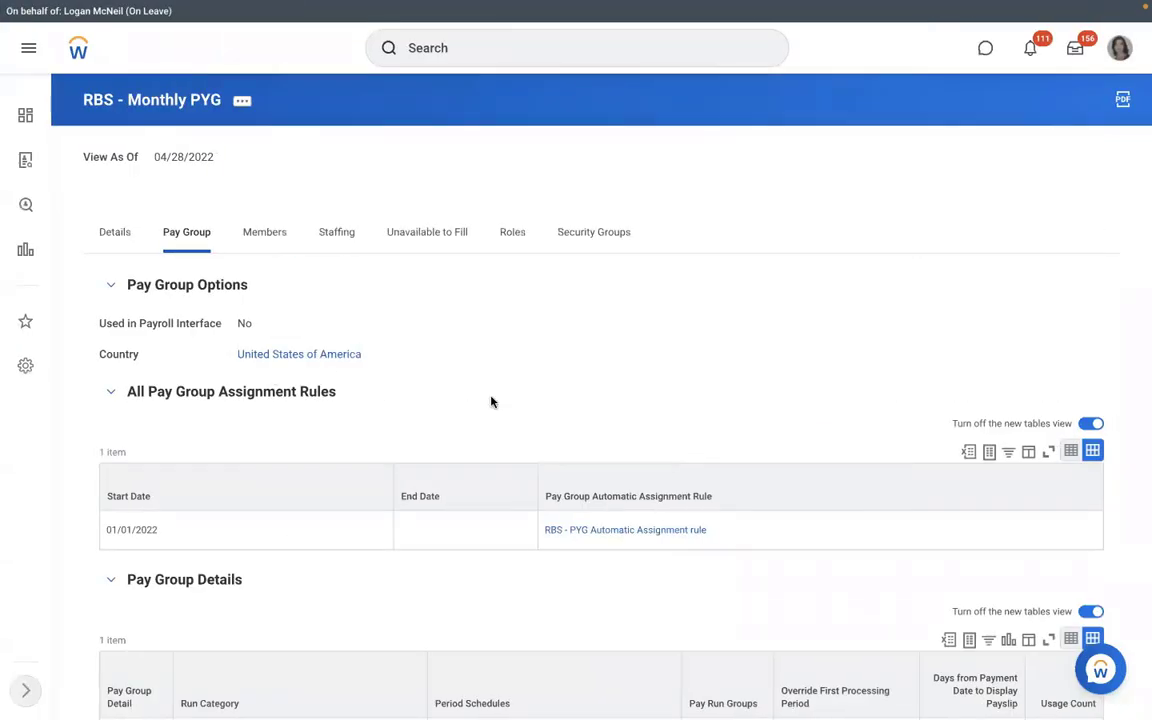
Open the RBS - PYG Automatic Assignment rule, check its Rule Usage, and return to its conditions.
{"action": "left_click", "coordinate": [602, 534]}
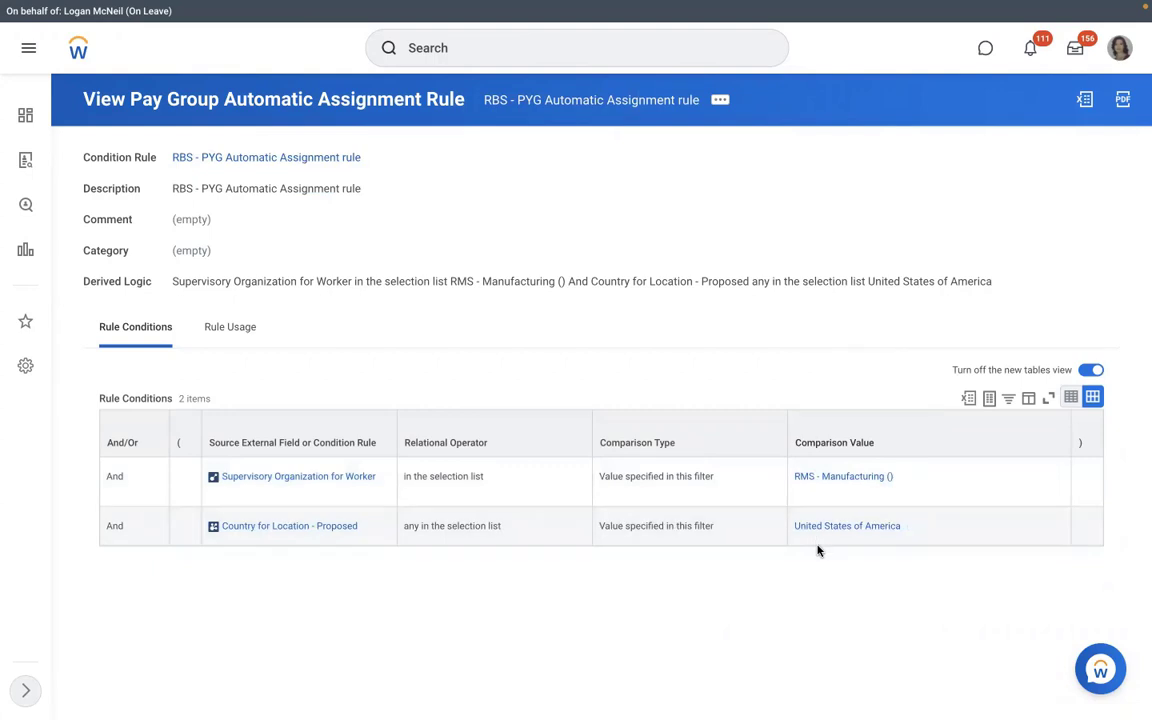
{"action": "left_click", "coordinate": [224, 336]}
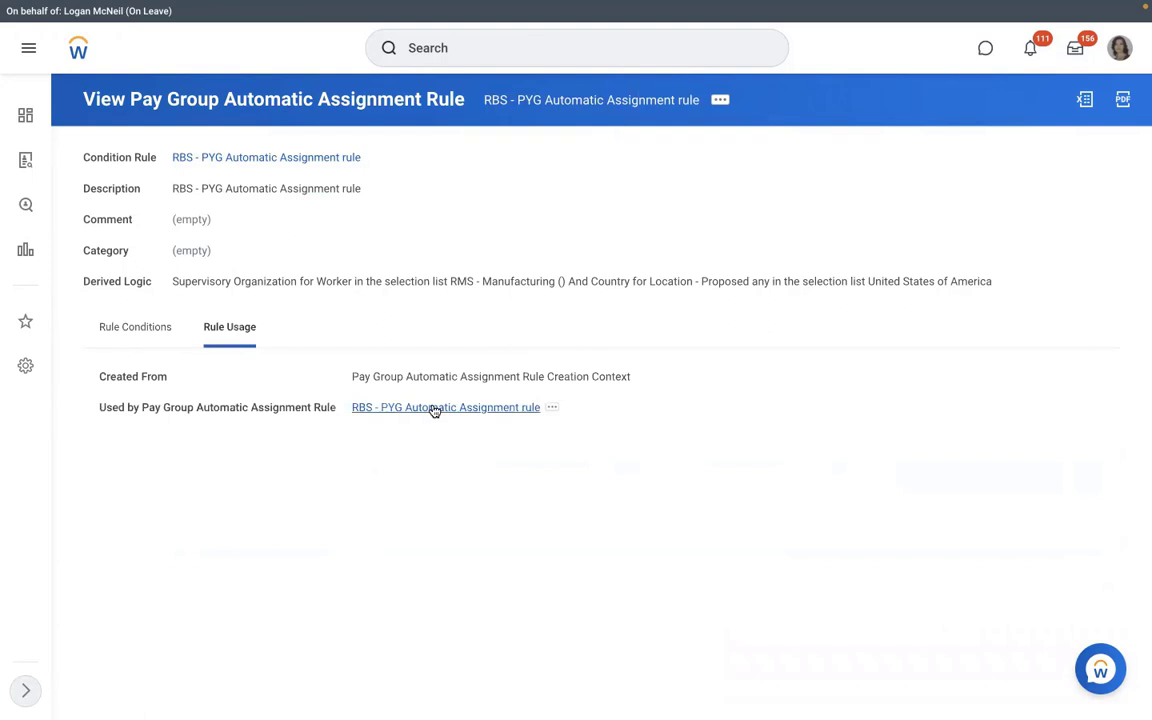
{"action": "left_click", "coordinate": [434, 408]}
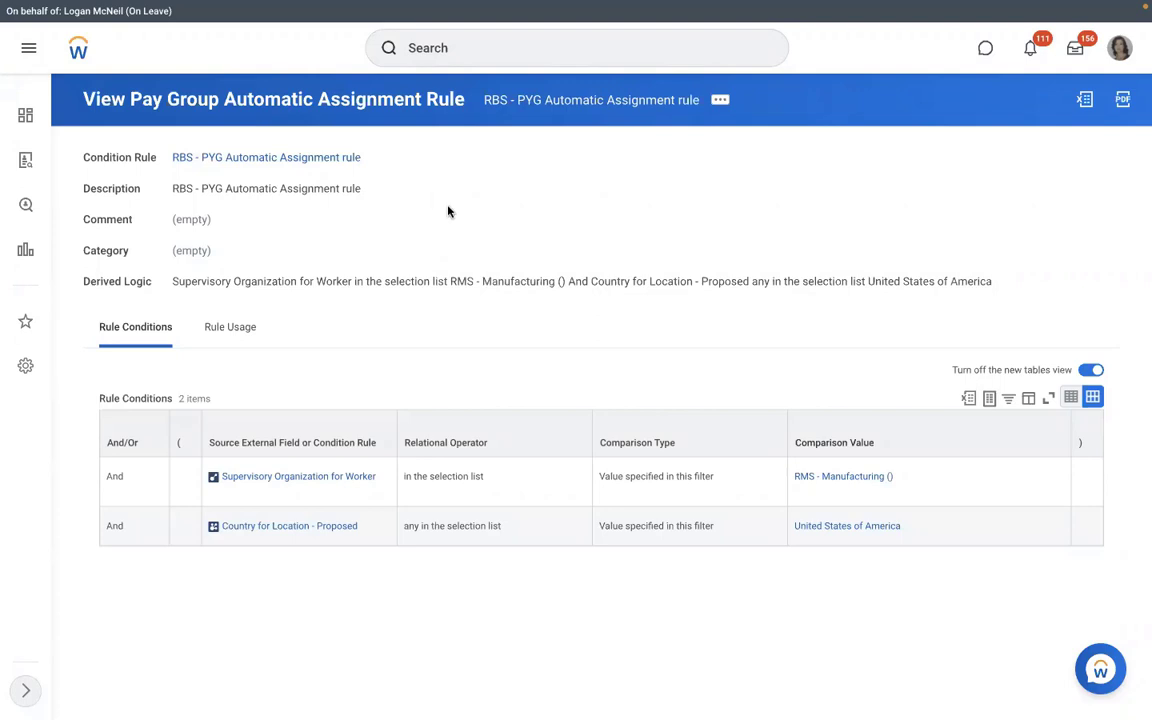
From RMS - Manufacturing's Staffing, start a business process definition, search 'create position' unsuccessfully, and cancel.
{"action": "left_click", "coordinate": [799, 479]}
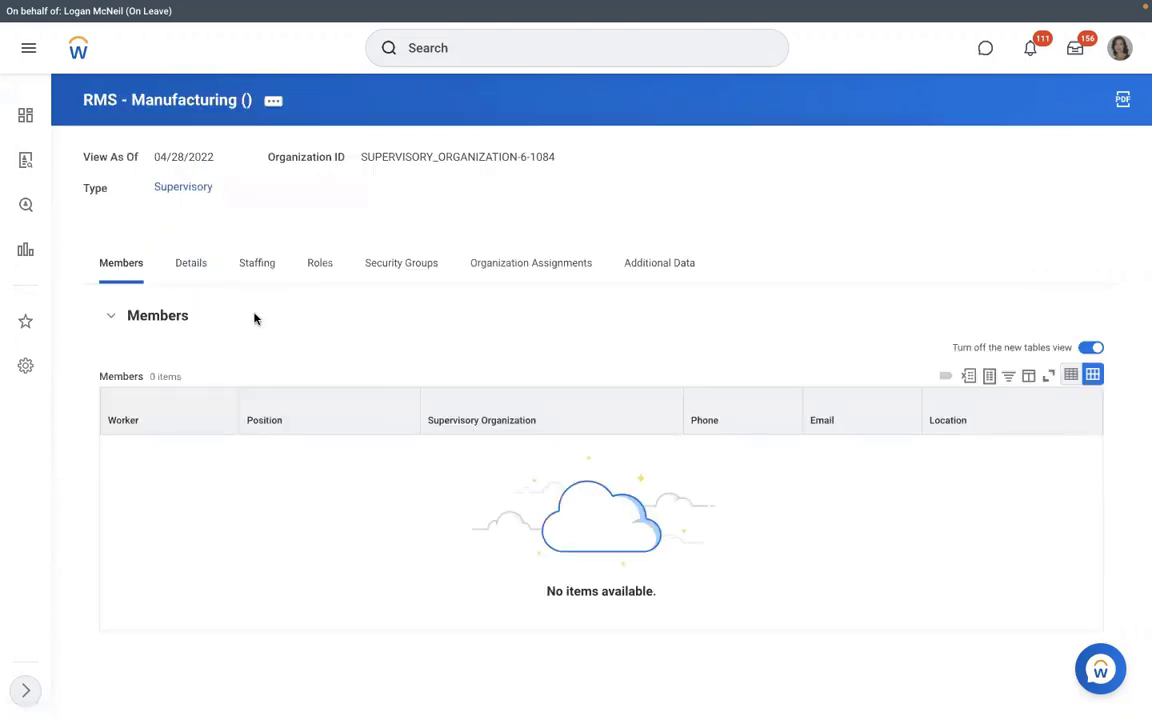
{"action": "left_click", "coordinate": [254, 284]}
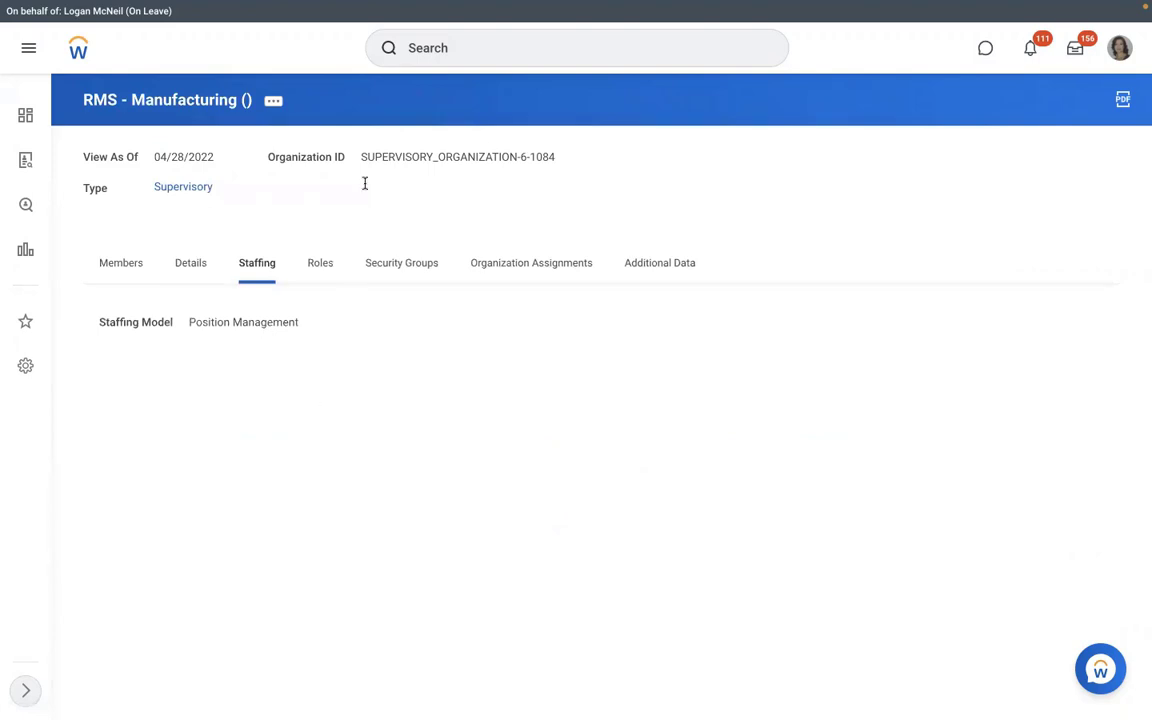
{"action": "left_click", "coordinate": [276, 101]}
{"action": "mouse_move", "coordinate": [355, 267]}
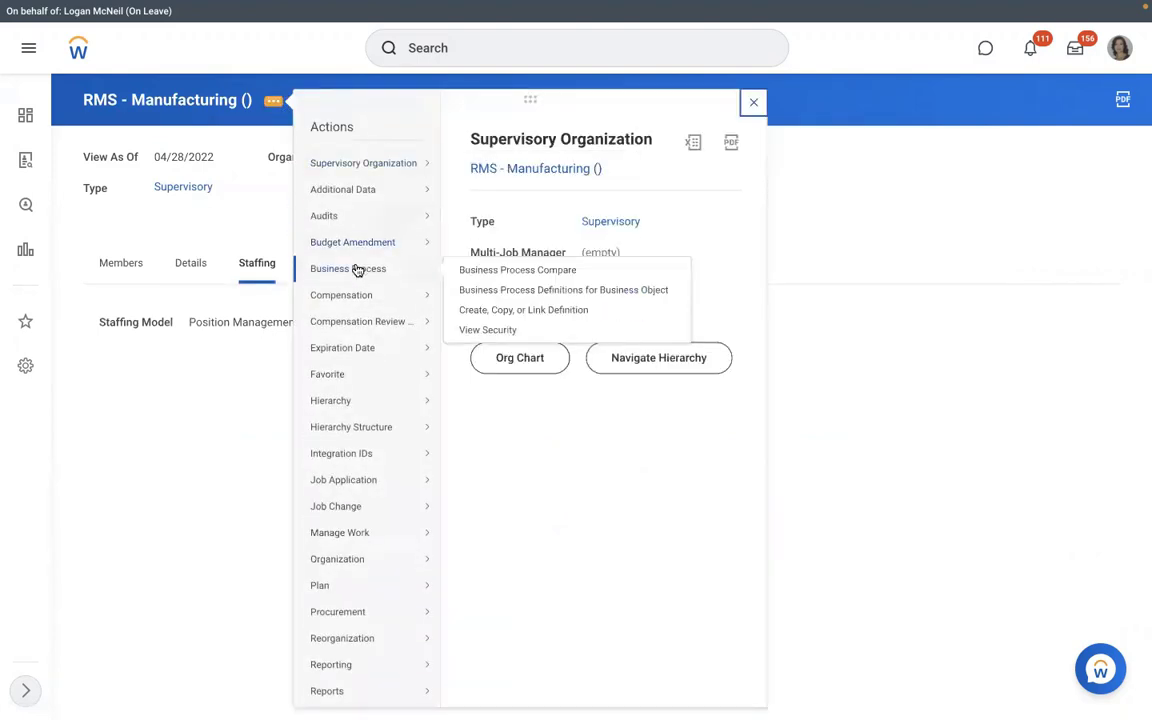
{"action": "left_click", "coordinate": [487, 311]}
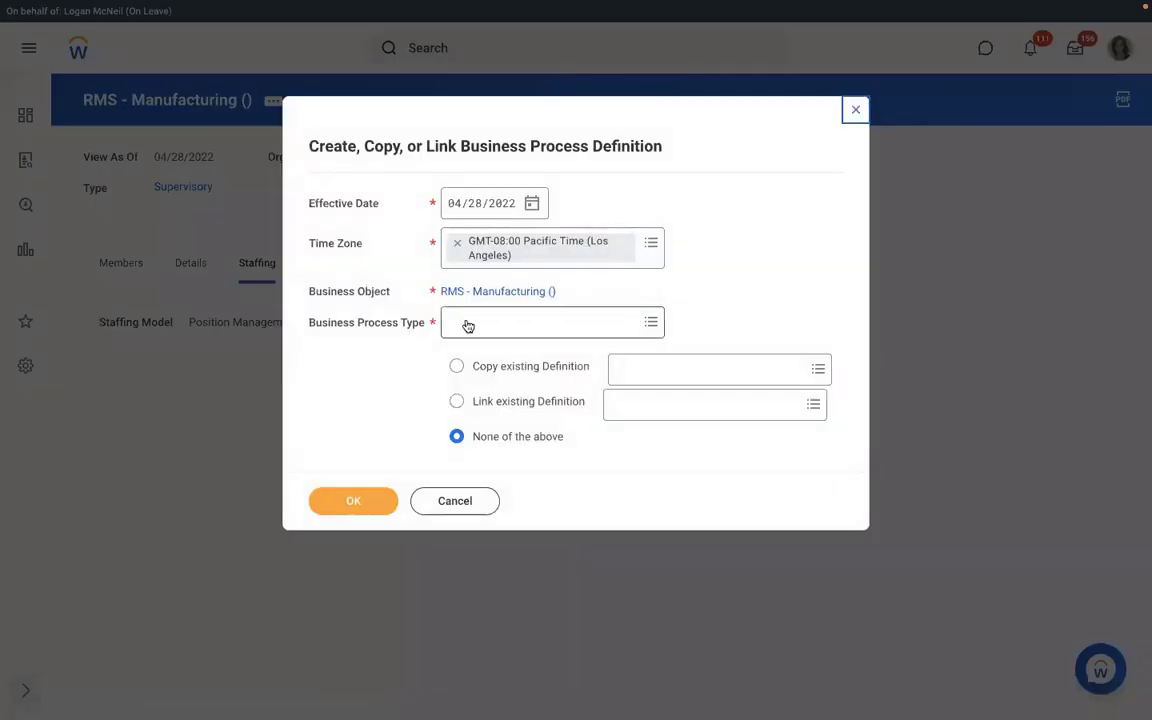
{"action": "left_click", "coordinate": [466, 322]}
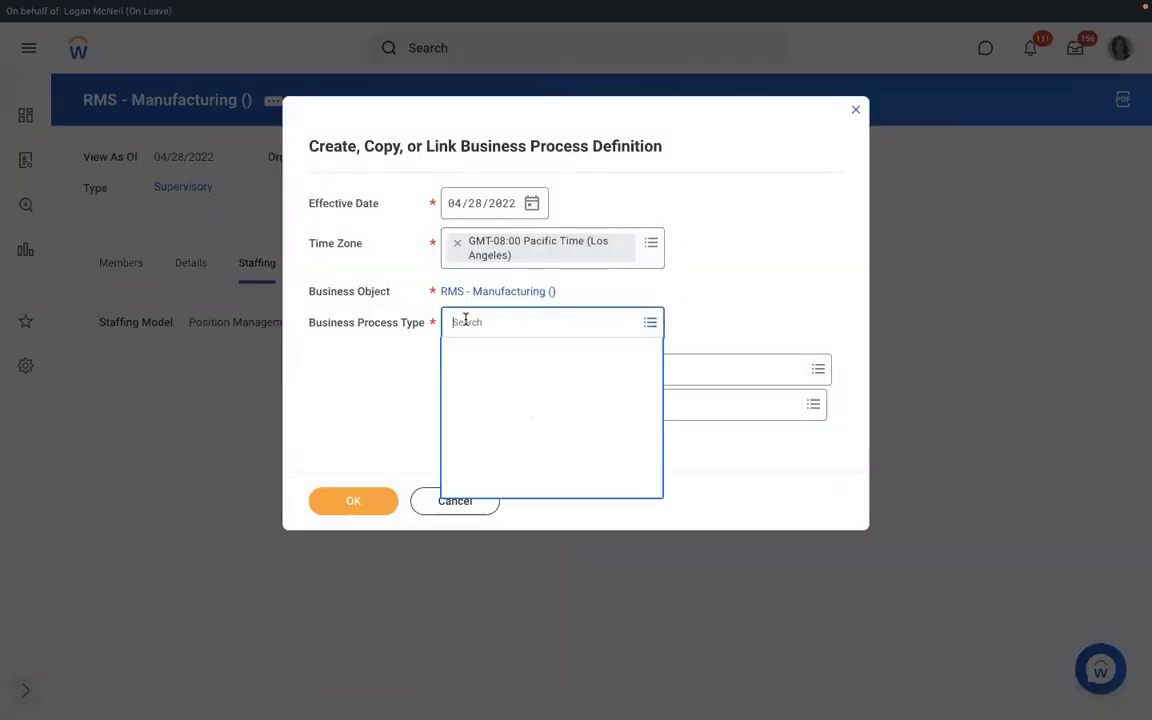
{"action": "type", "text": "create "}
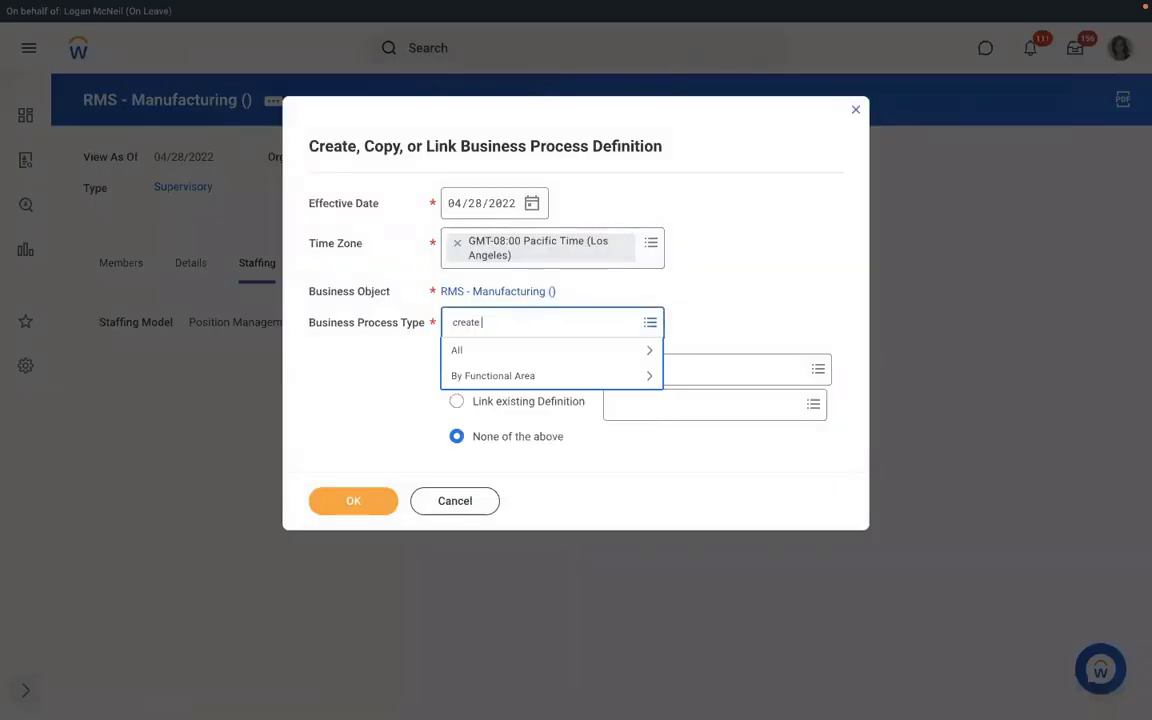
{"action": "type", "text": "position"}
{"action": "key", "text": "Return"}
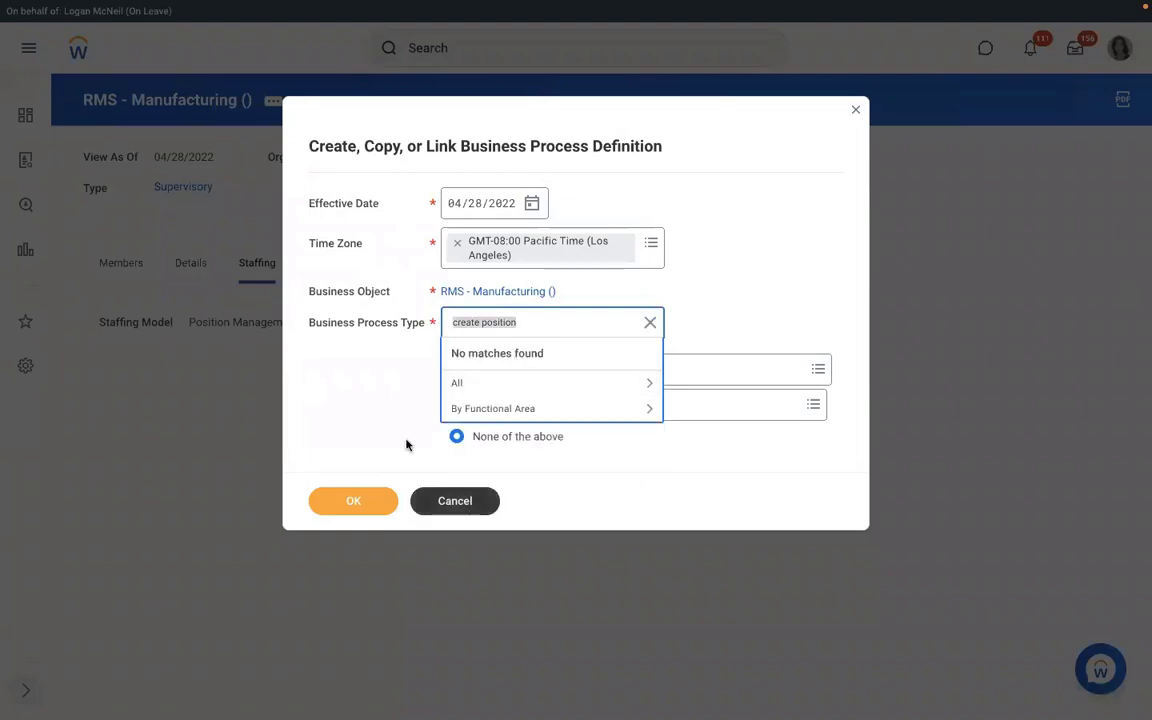
{"action": "left_click", "coordinate": [434, 499]}
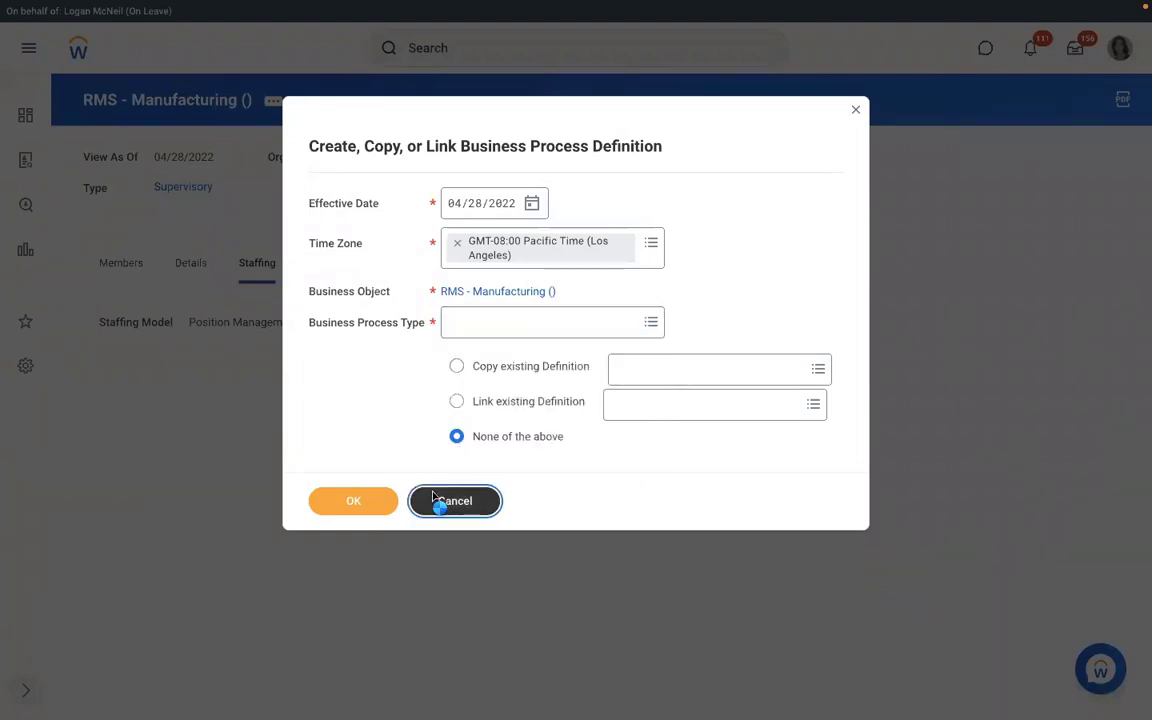
{"action": "left_click", "coordinate": [434, 499]}
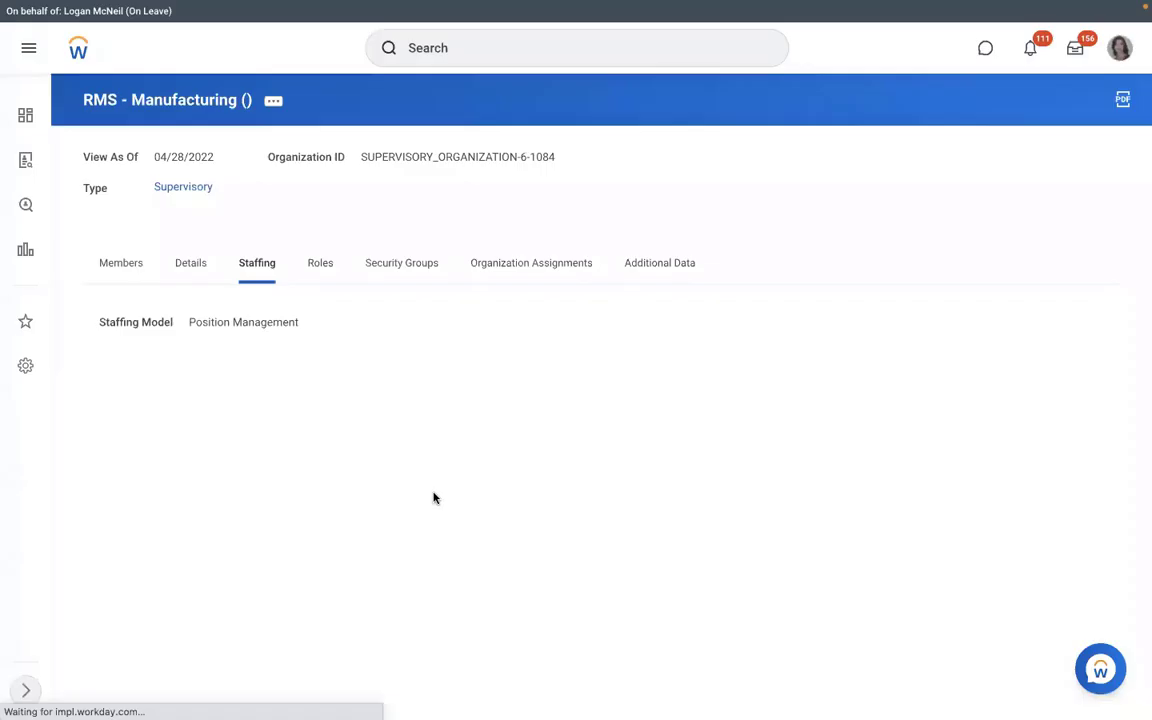
Restart the Create, Copy, or Link Definition and choose Hire as the business process type.
{"action": "left_click", "coordinate": [273, 103]}
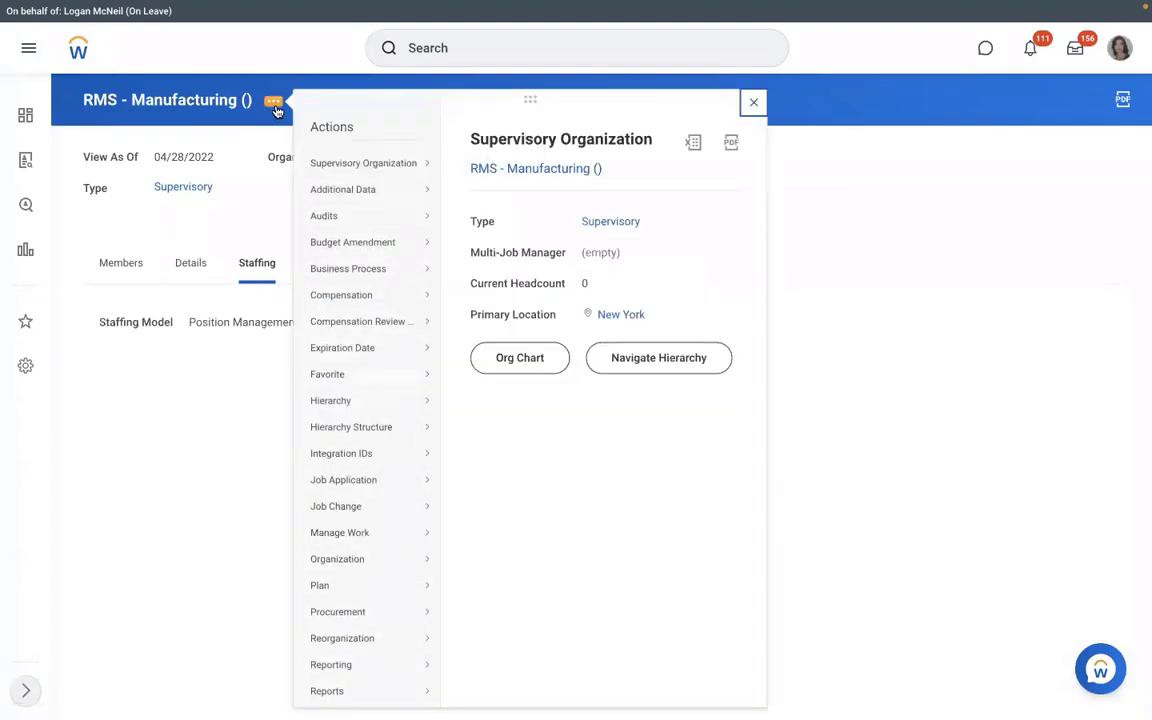
{"action": "mouse_move", "coordinate": [366, 306]}
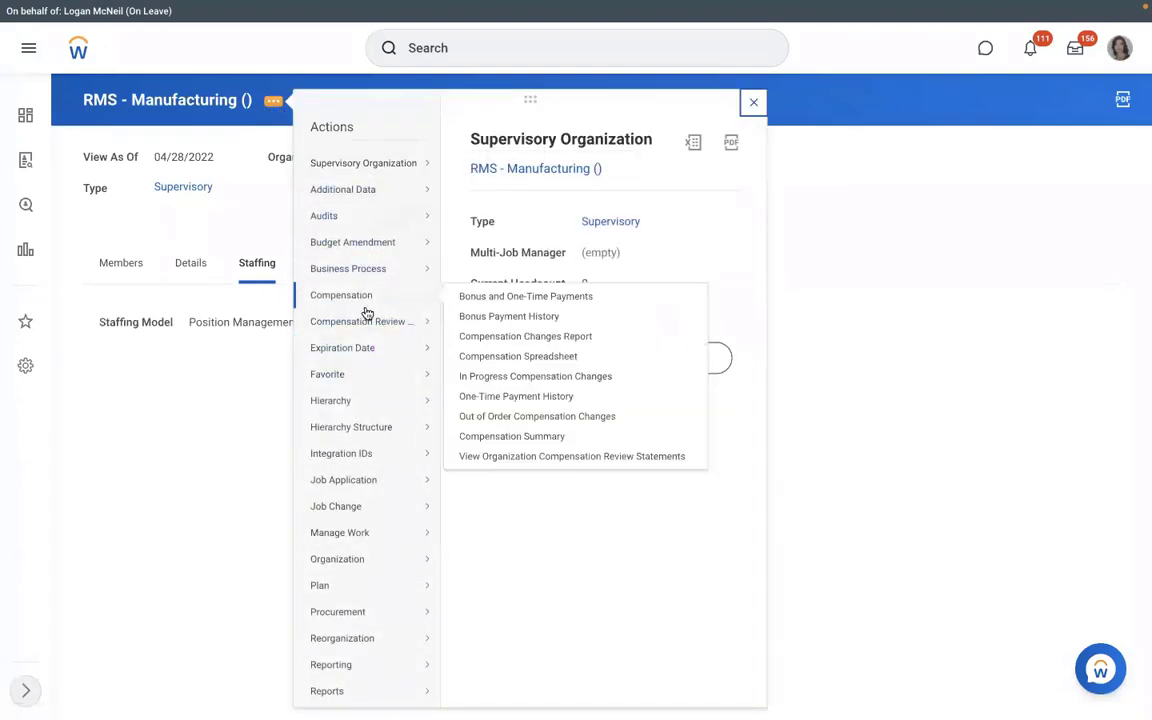
{"action": "mouse_move", "coordinate": [389, 343]}
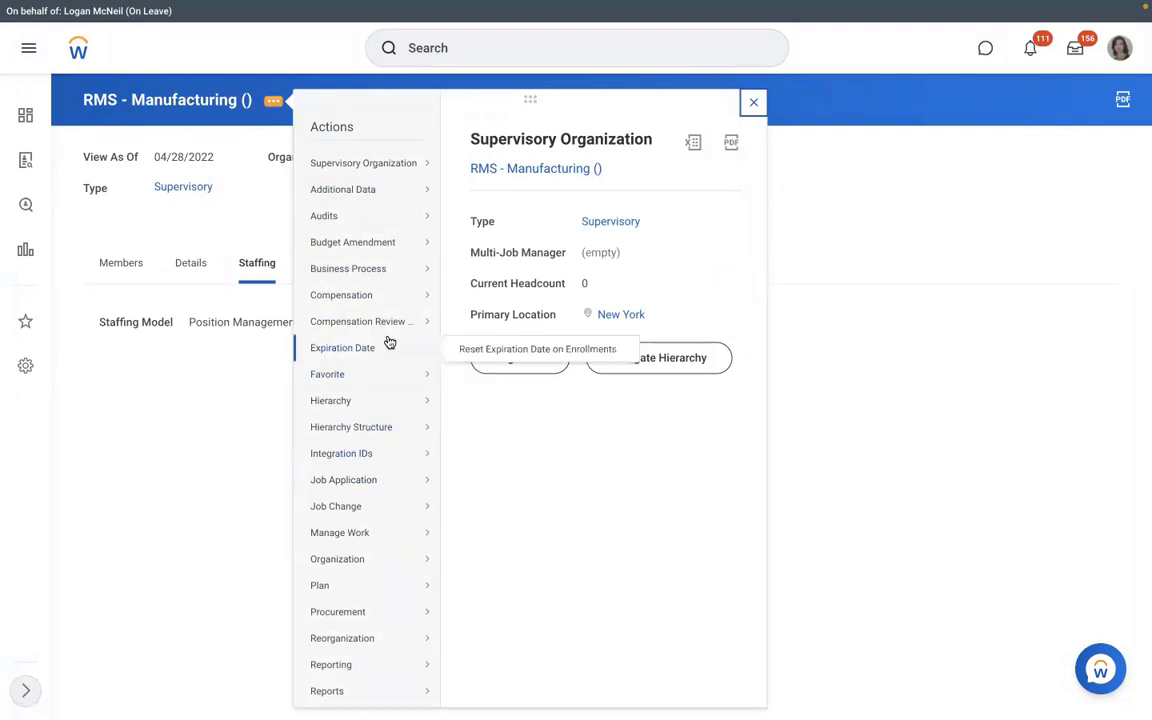
{"action": "mouse_move", "coordinate": [372, 269]}
{"action": "left_click", "coordinate": [489, 309]}
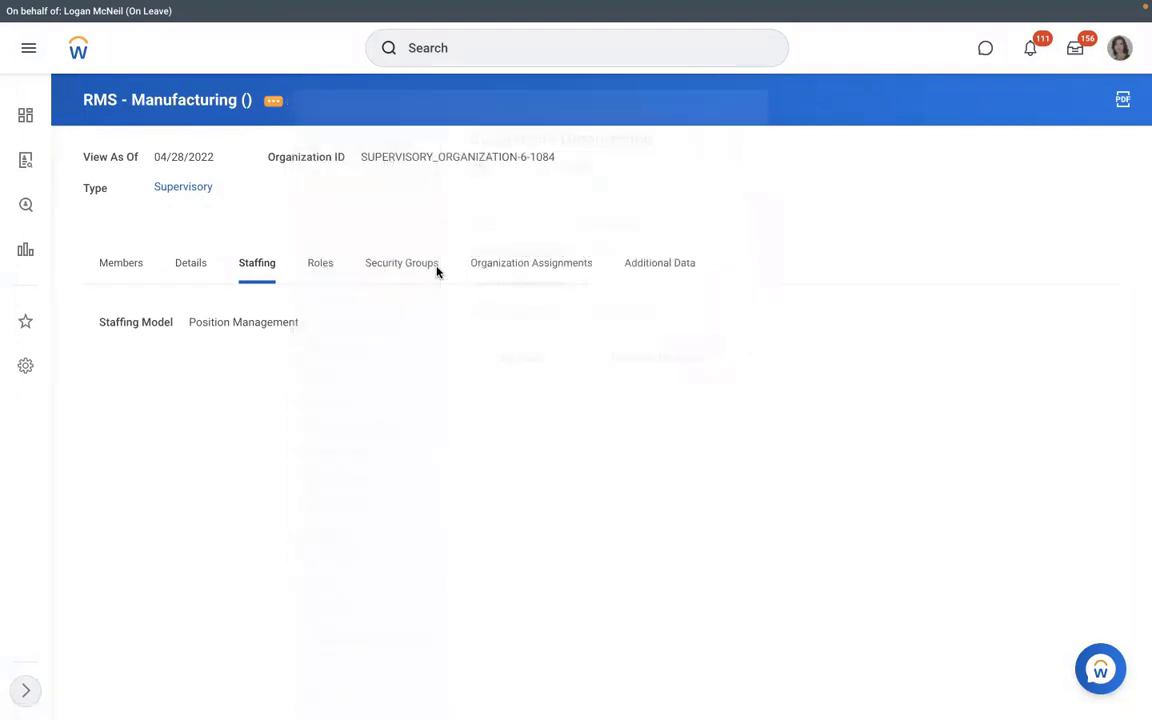
{"action": "left_click", "coordinate": [479, 322]}
{"action": "type", "text": "hi"}
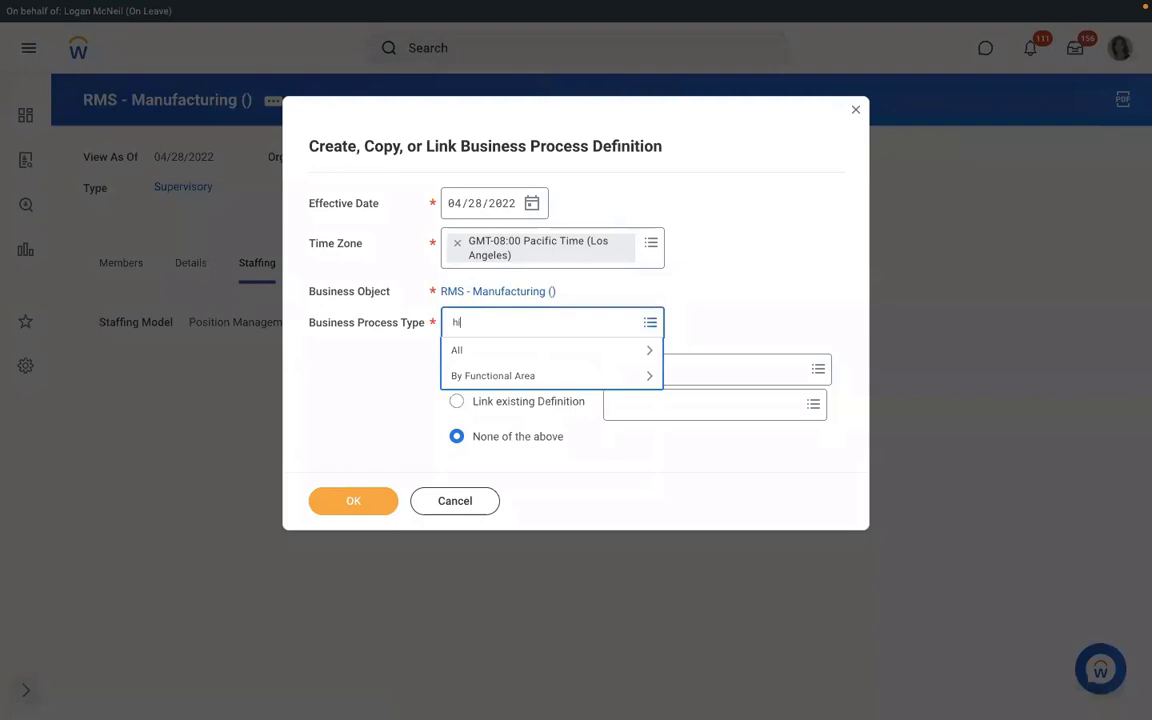
{"action": "type", "text": "re"}
{"action": "key", "text": "Return"}
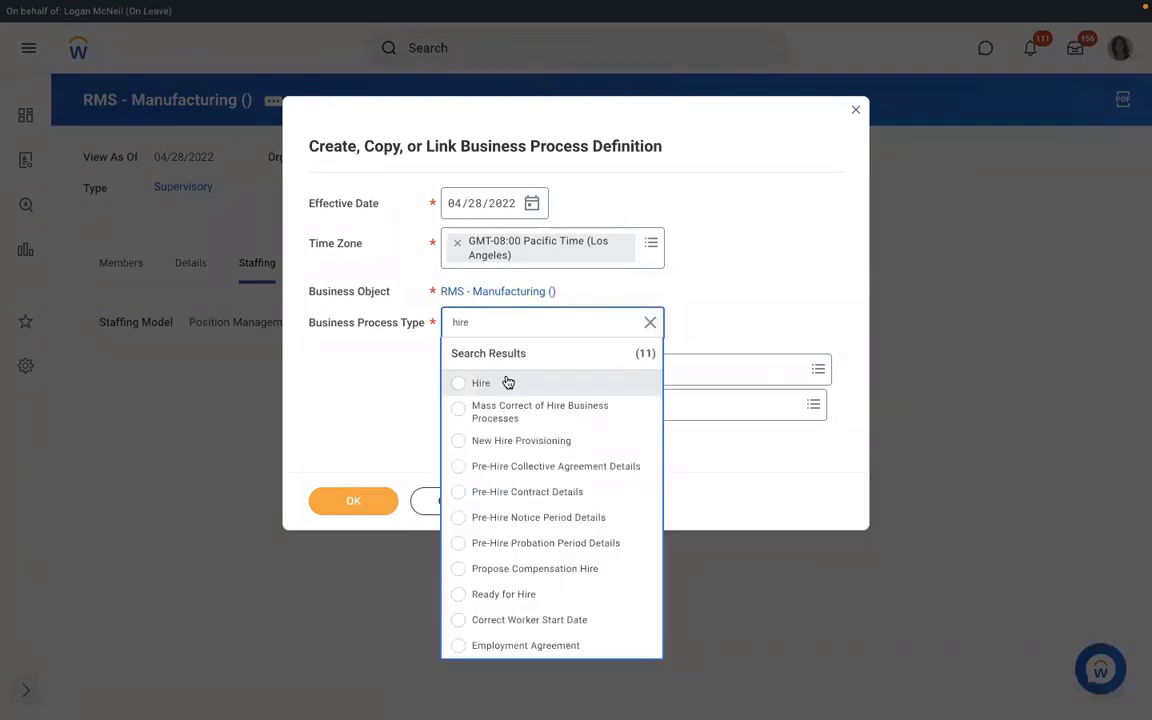
{"action": "left_click", "coordinate": [507, 382]}
Create the Hire process definition and add step b as an Assign Pay Group action.
{"action": "left_click", "coordinate": [337, 504]}
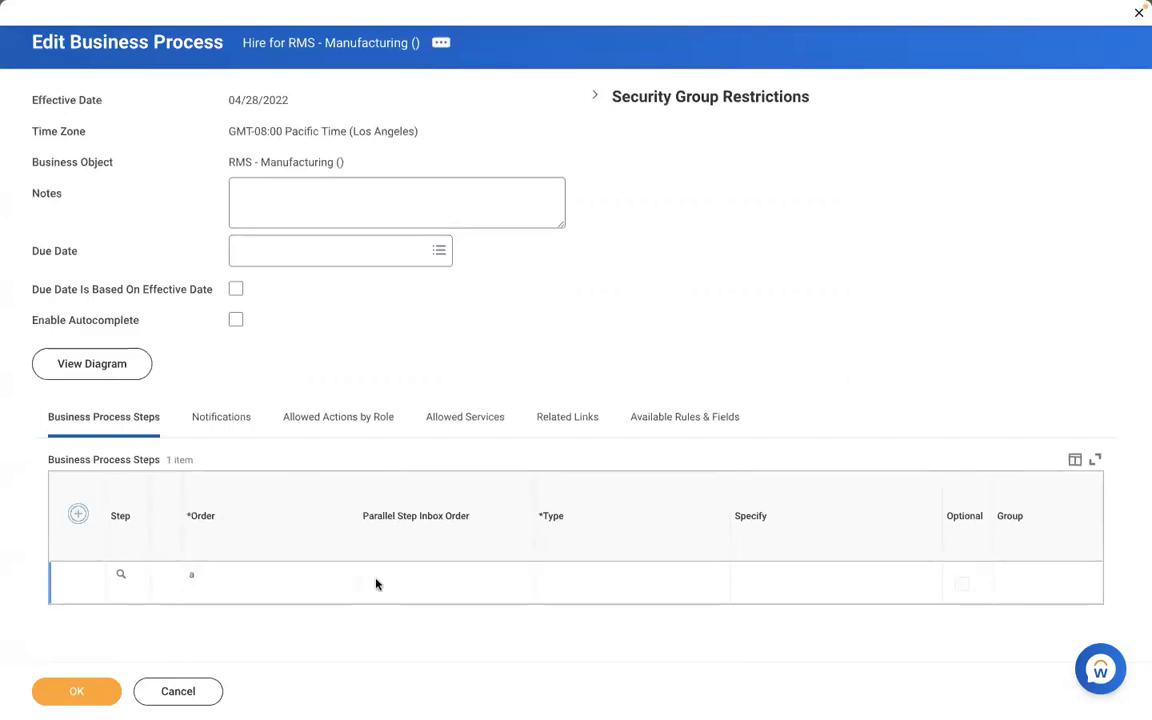
{"action": "type", "text": "b"}
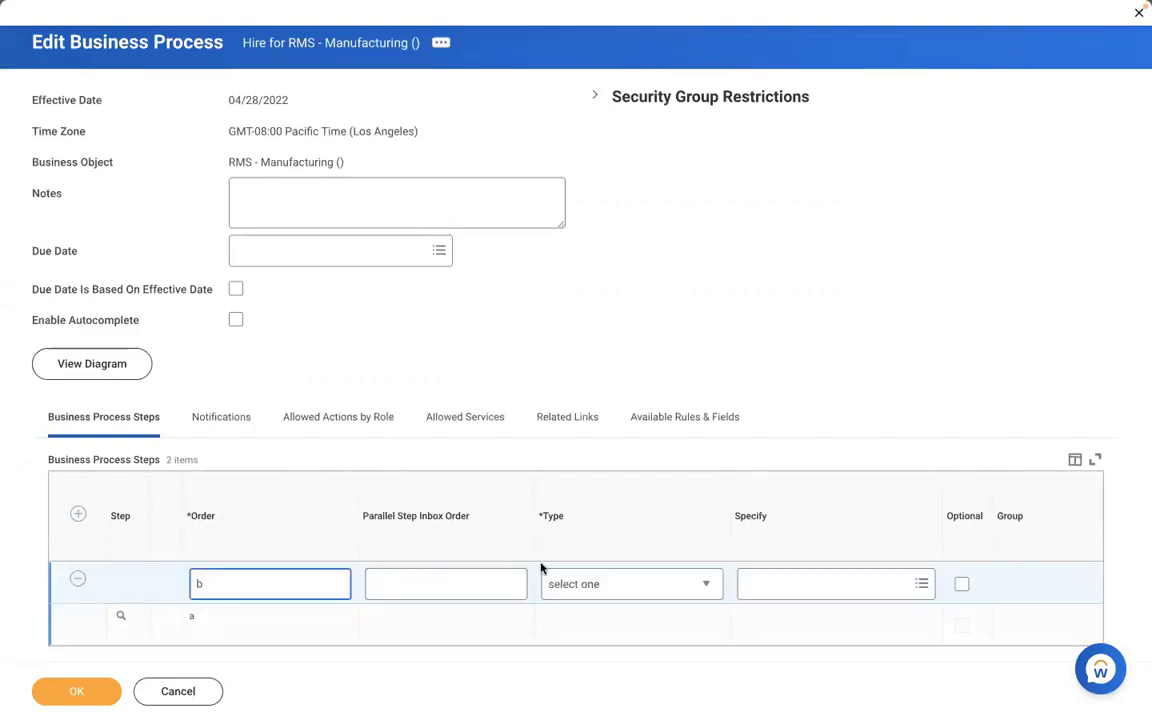
{"action": "left_click", "coordinate": [584, 584]}
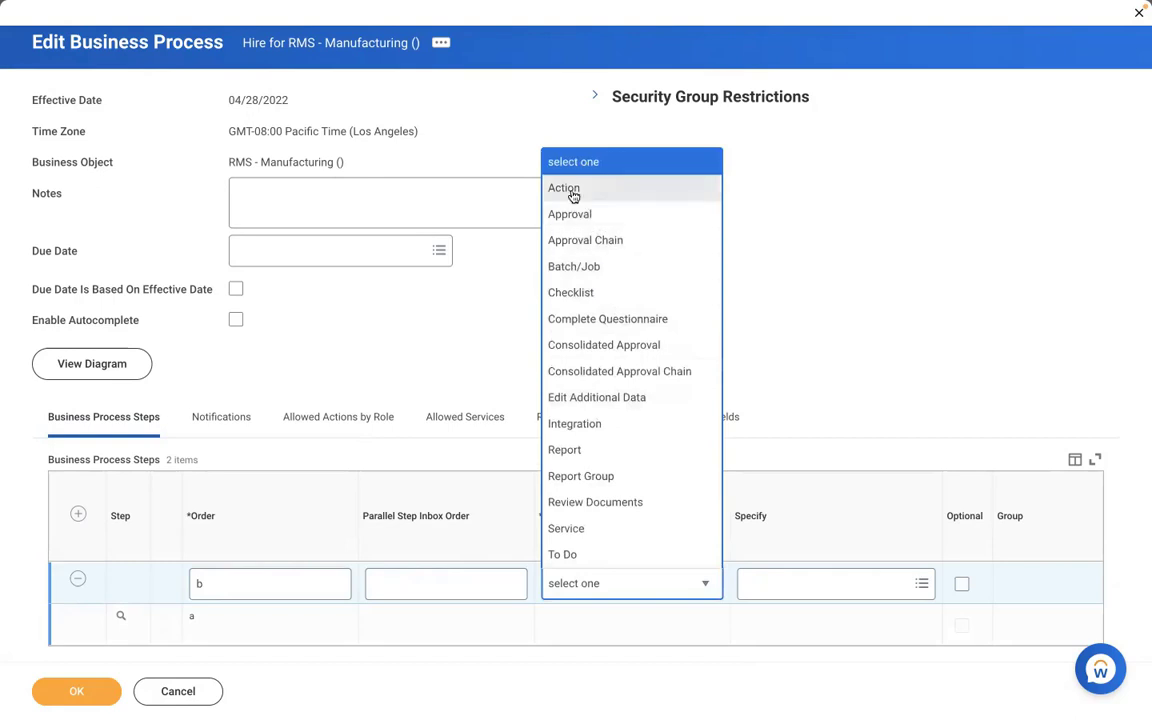
{"action": "left_click", "coordinate": [573, 194]}
{"action": "left_click", "coordinate": [786, 583]}
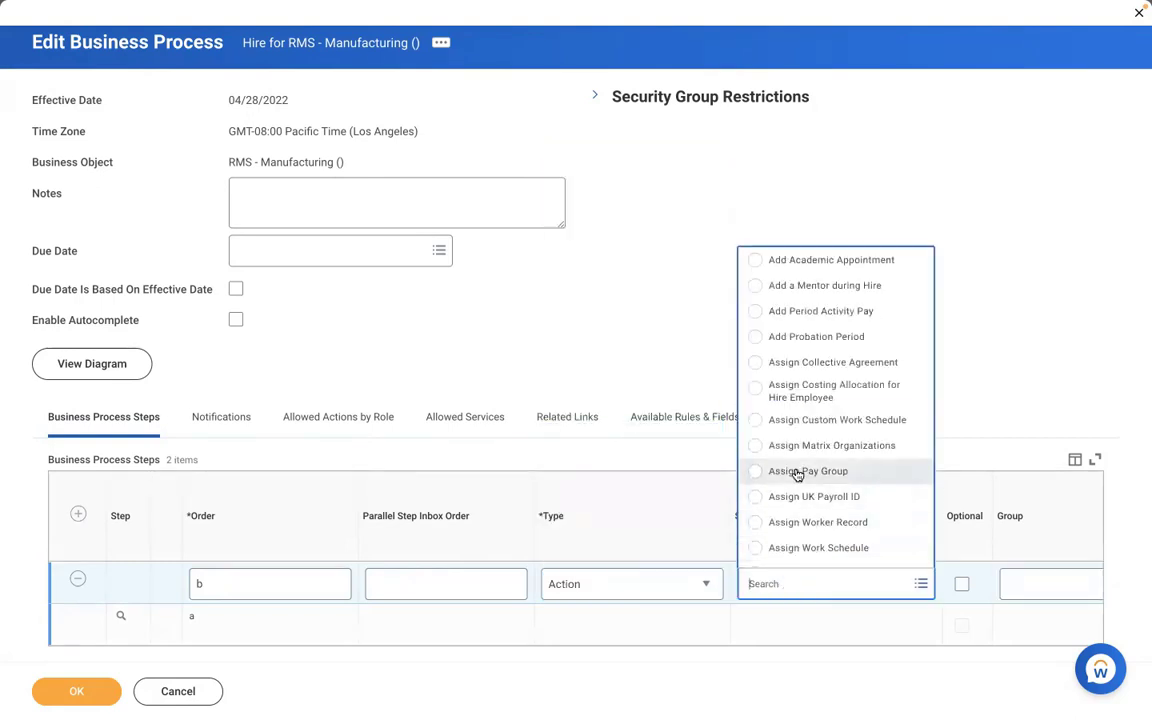
{"action": "left_click", "coordinate": [797, 472]}
{"action": "left_click", "coordinate": [965, 613]}
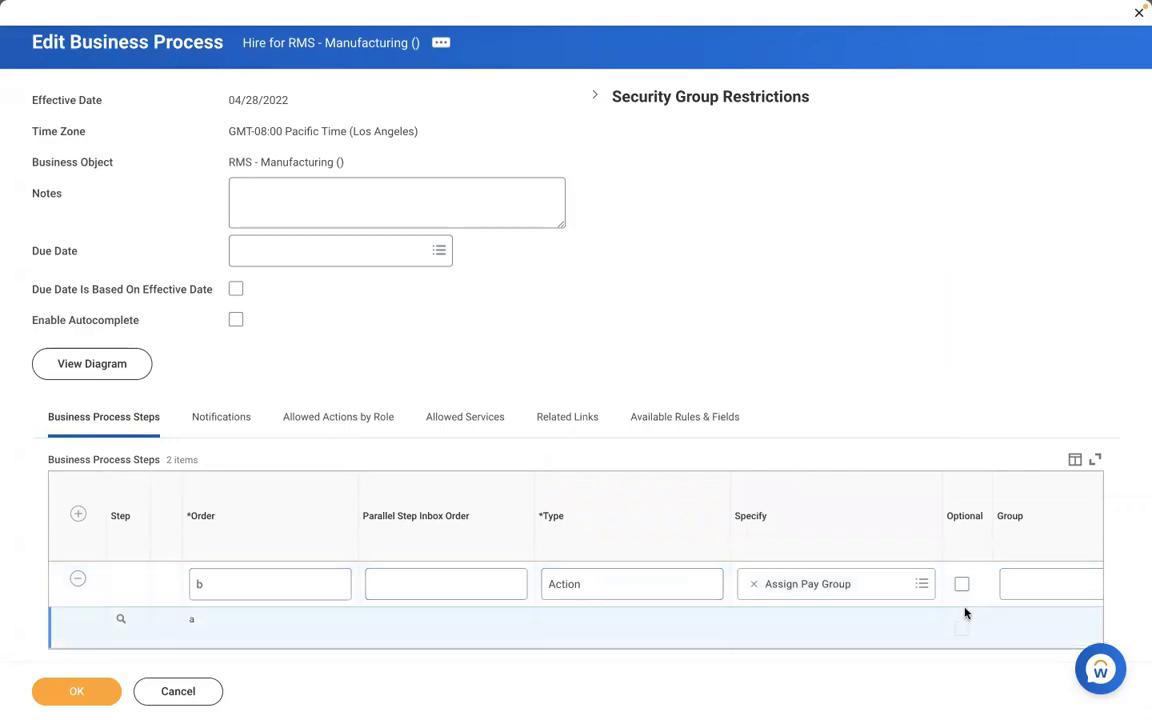
{"action": "scroll", "coordinate": [965, 613], "scroll_direction": "right", "scroll_amount": 4}
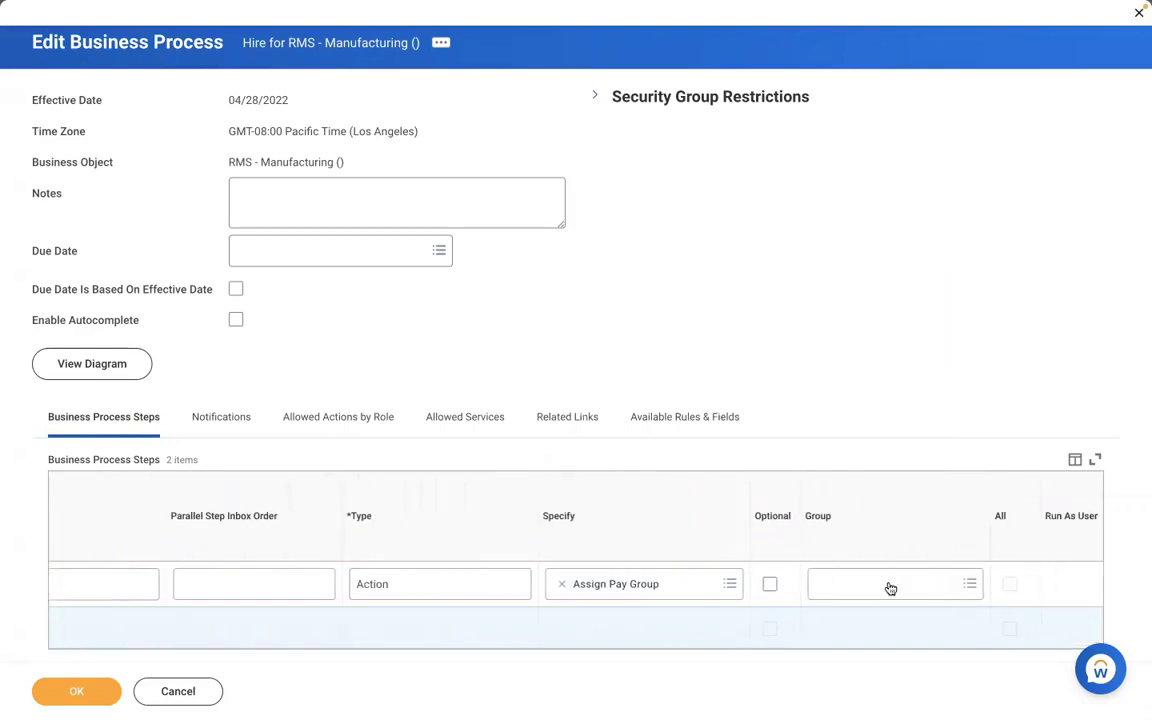
Assign Payroll Partner as step b's security group, preview it, and save the process.
{"action": "left_click", "coordinate": [890, 585]}
{"action": "type", "text": "payrol"}
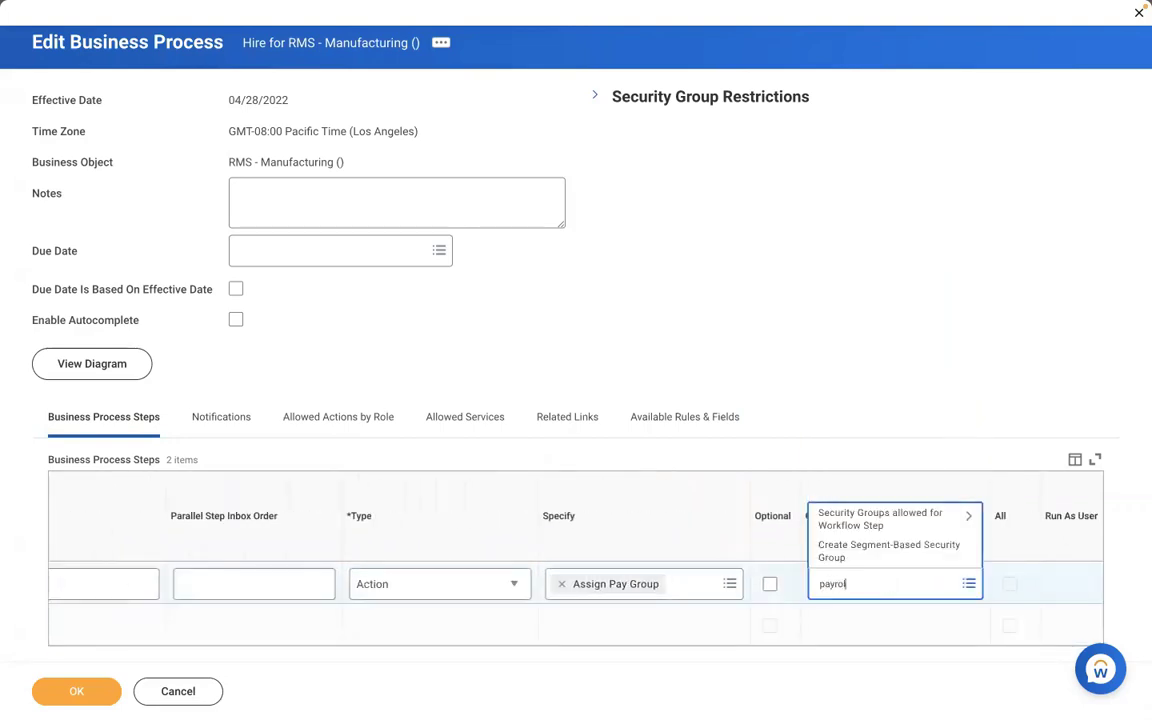
{"action": "type", "text": "l partner"}
{"action": "key", "text": "Return"}
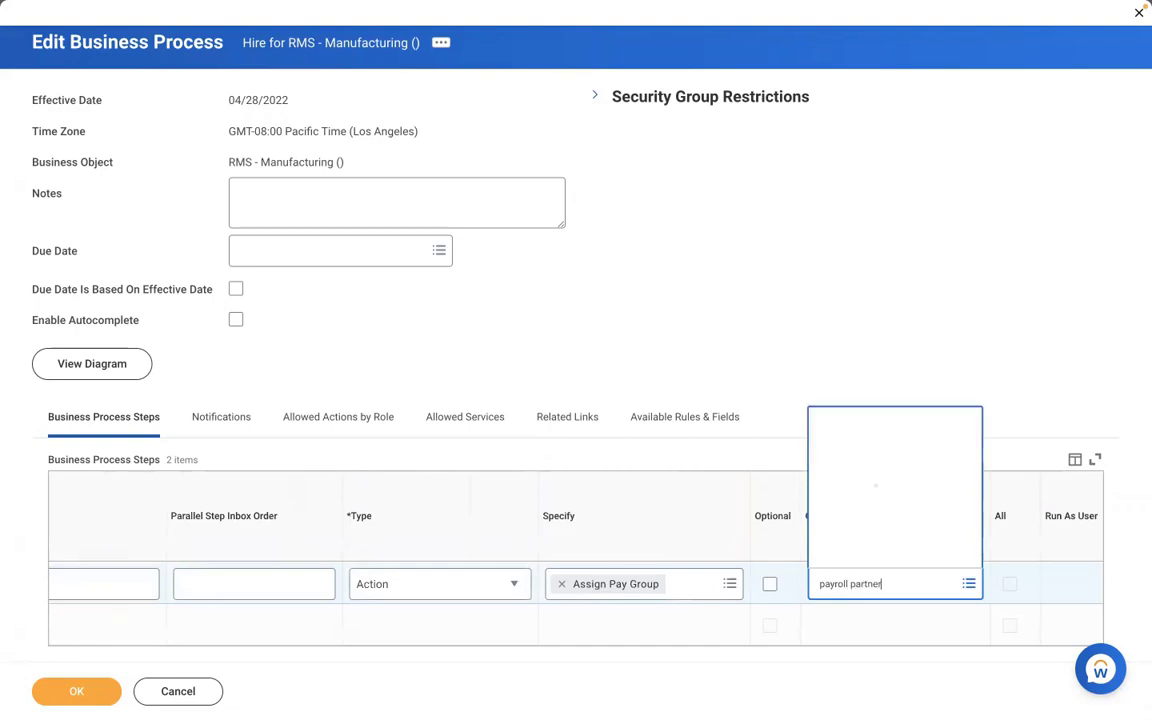
{"action": "left_click", "coordinate": [905, 524]}
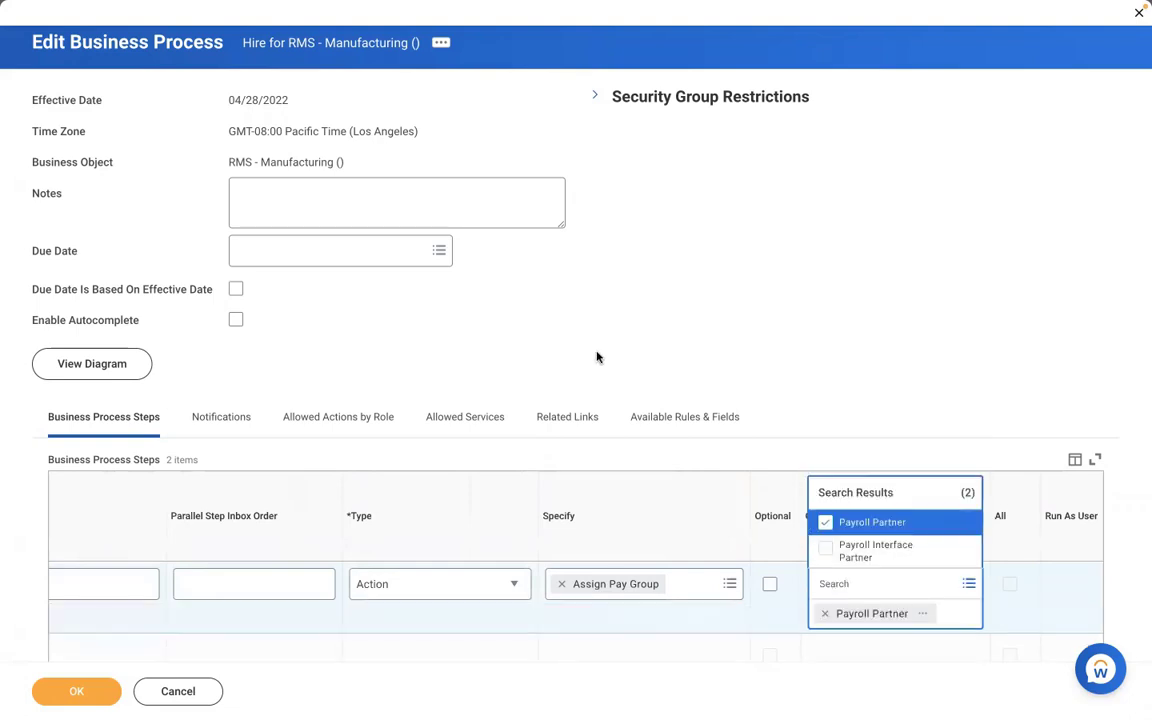
{"action": "left_click", "coordinate": [597, 357]}
{"action": "scroll", "coordinate": [597, 357], "scroll_direction": "down", "scroll_amount": 1}
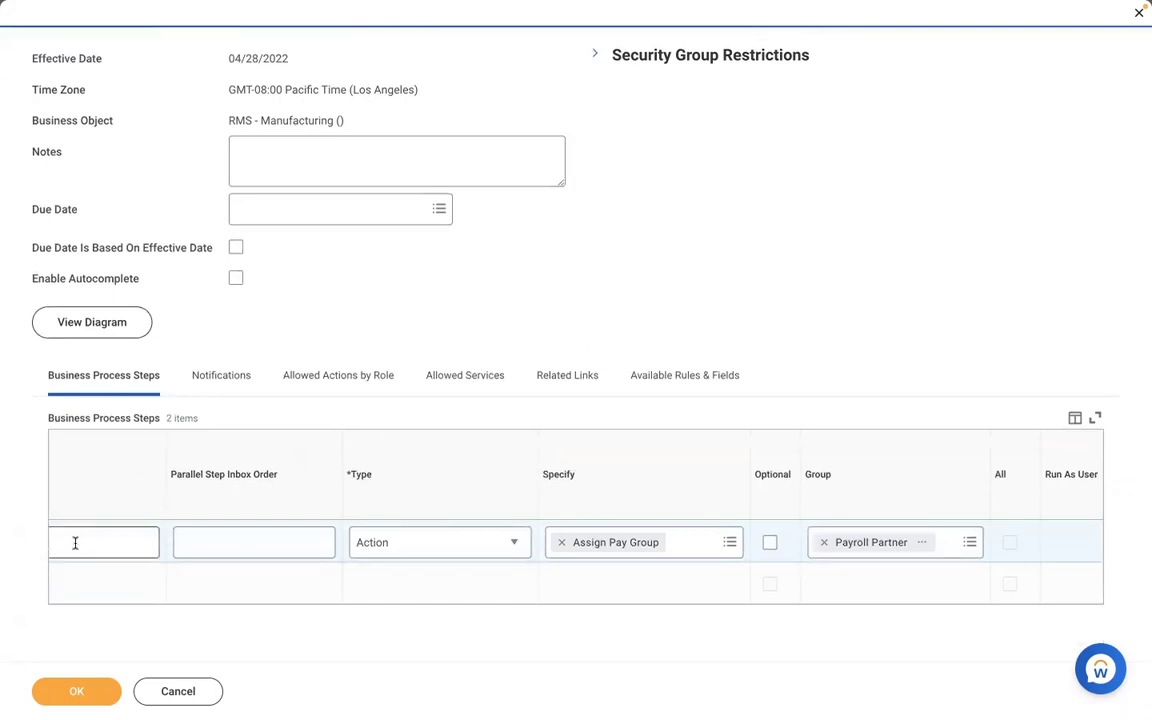
{"action": "scroll", "coordinate": [138, 606], "scroll_direction": "left", "scroll_amount": 4}
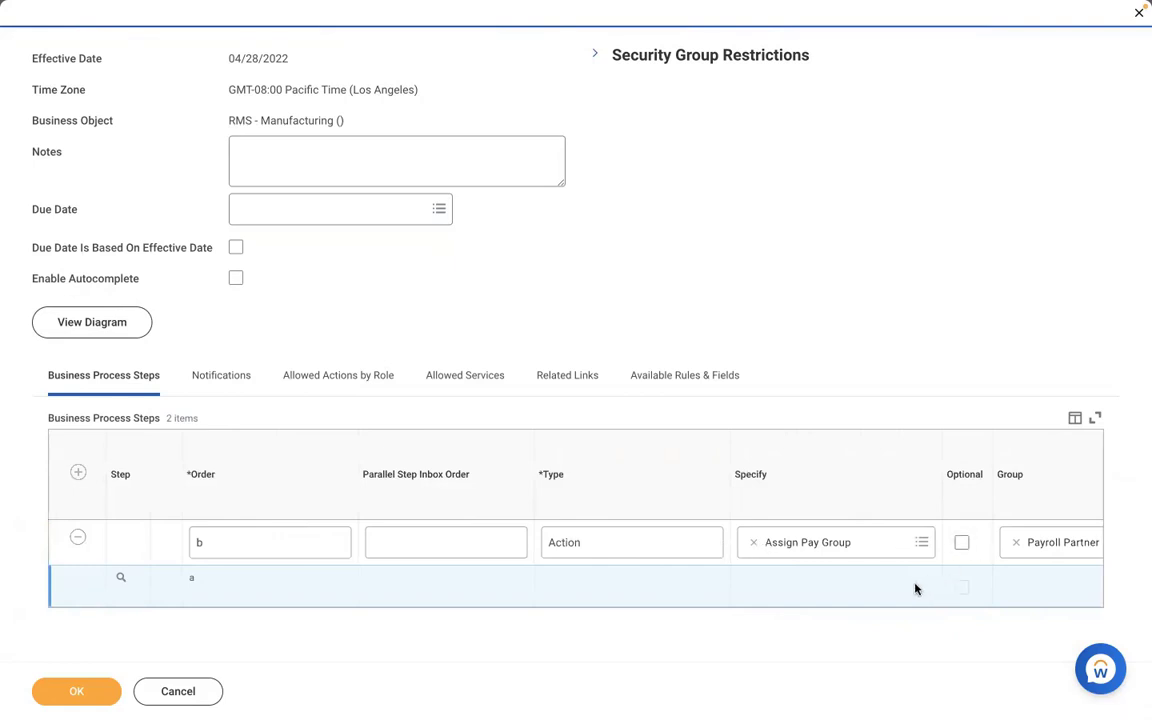
{"action": "scroll", "coordinate": [914, 589], "scroll_direction": "right", "scroll_amount": 1}
{"action": "scroll", "coordinate": [914, 589], "scroll_direction": "right", "scroll_amount": 5}
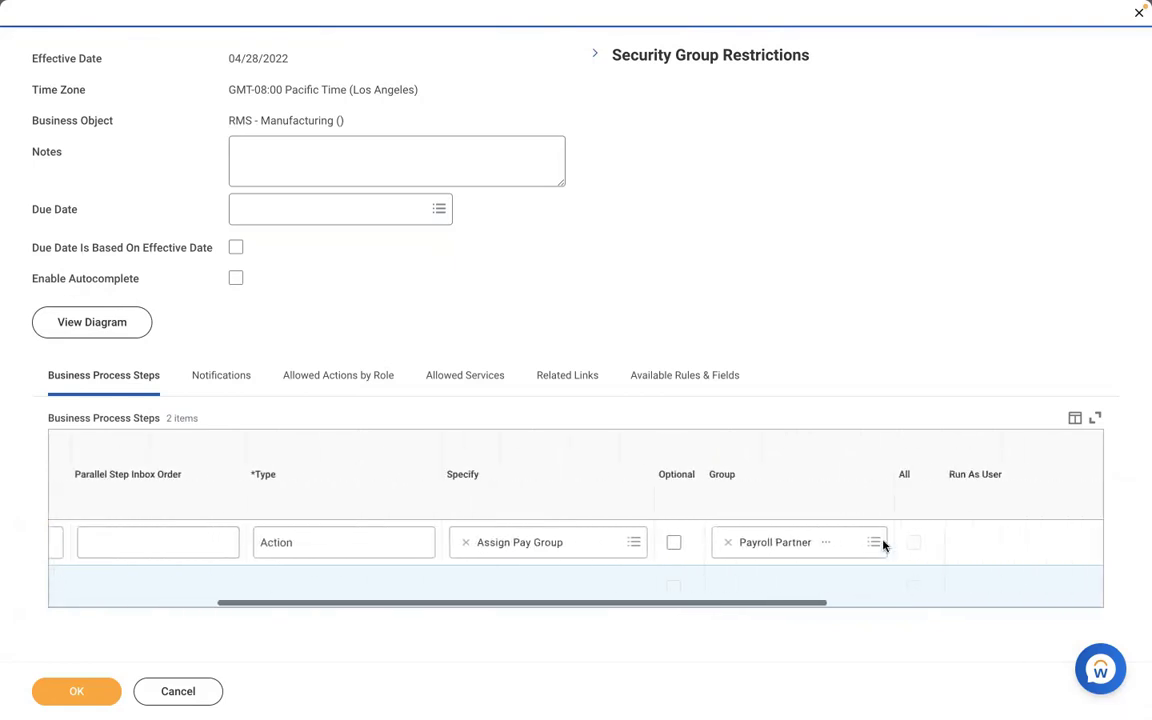
{"action": "left_click", "coordinate": [825, 542]}
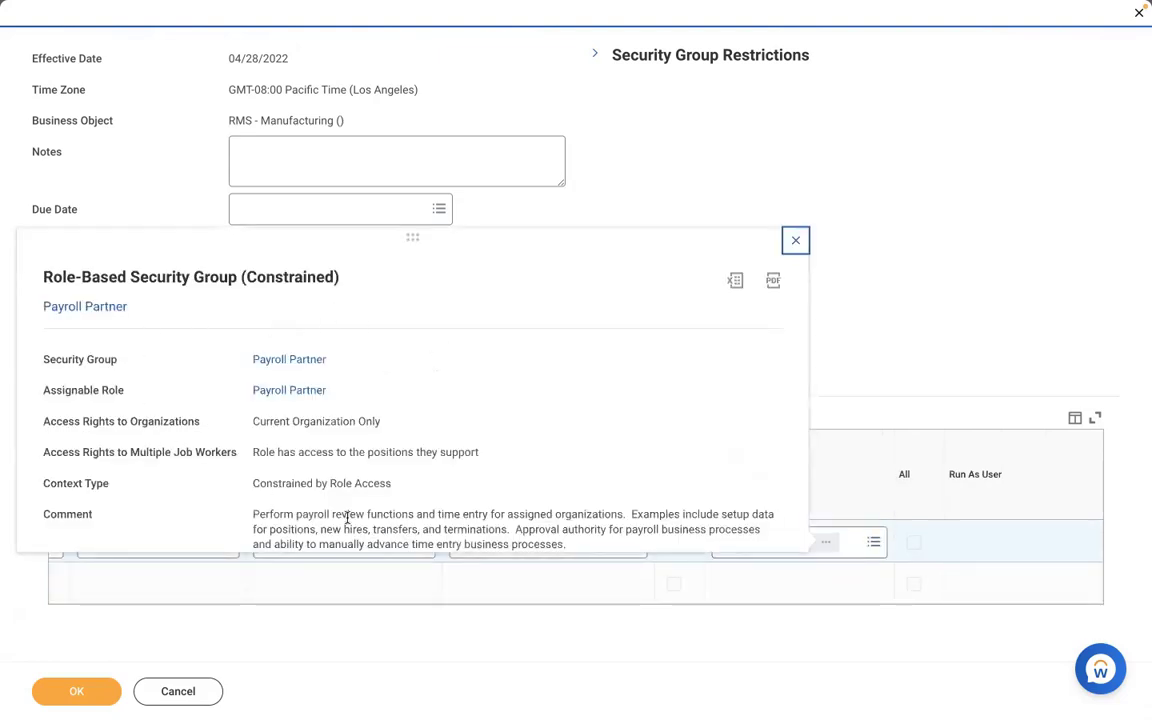
{"action": "left_click", "coordinate": [616, 202]}
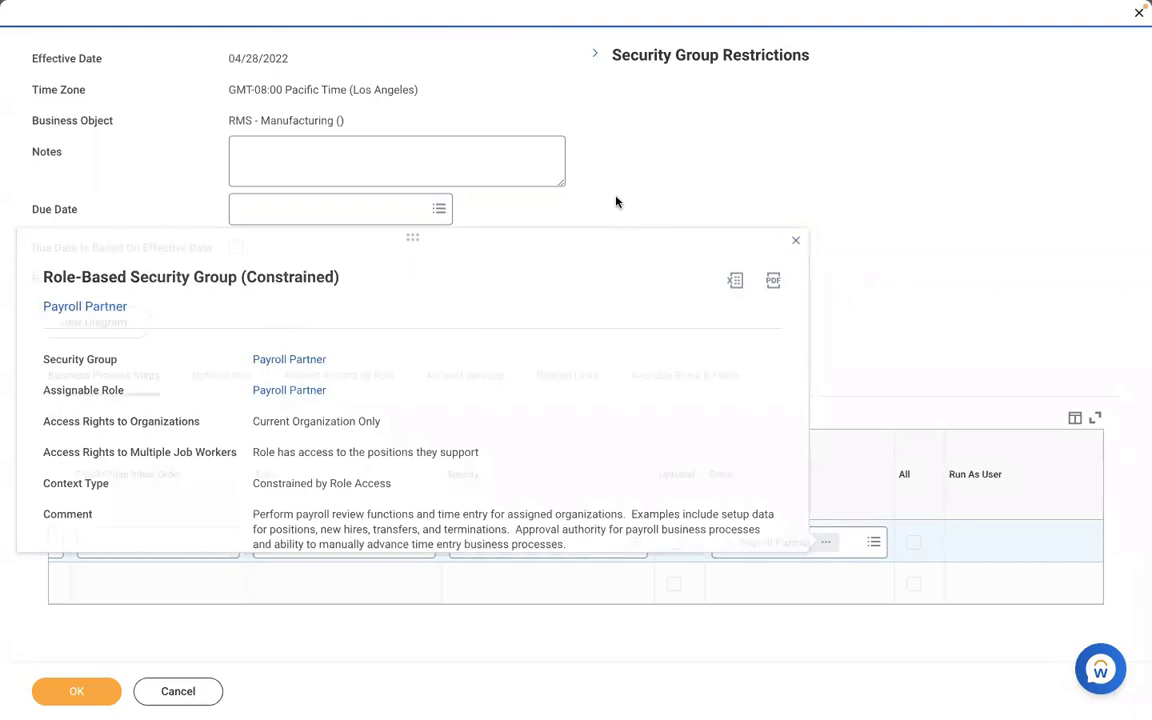
{"action": "left_click", "coordinate": [46, 696]}
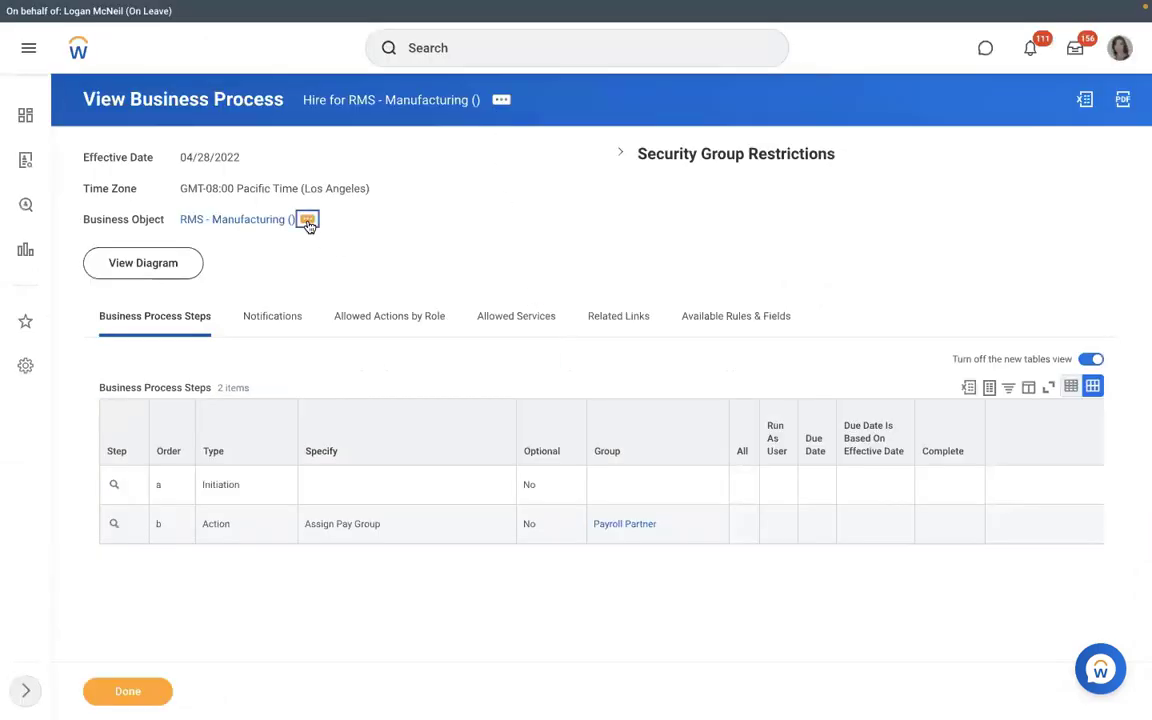
Create a business process definition for RMS - Manufacturing with process type Assign Pay Group.
{"action": "left_click", "coordinate": [305, 219]}
{"action": "mouse_move", "coordinate": [386, 386]}
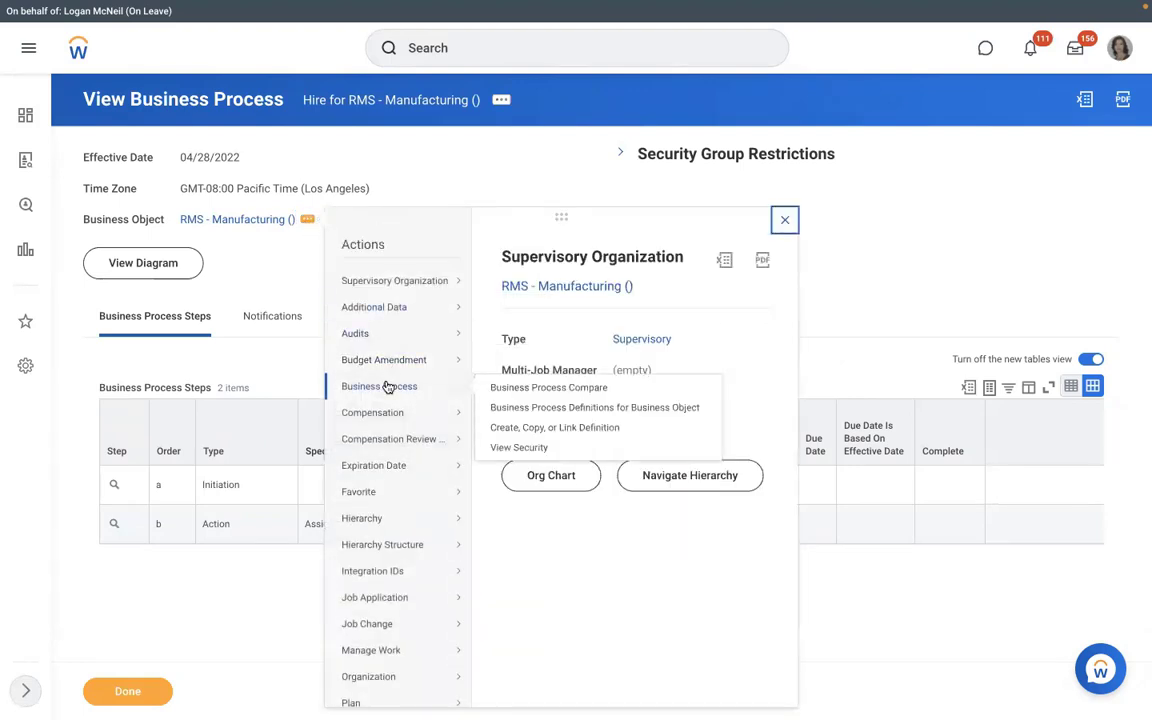
{"action": "left_click", "coordinate": [510, 427]}
{"action": "left_click", "coordinate": [488, 322]}
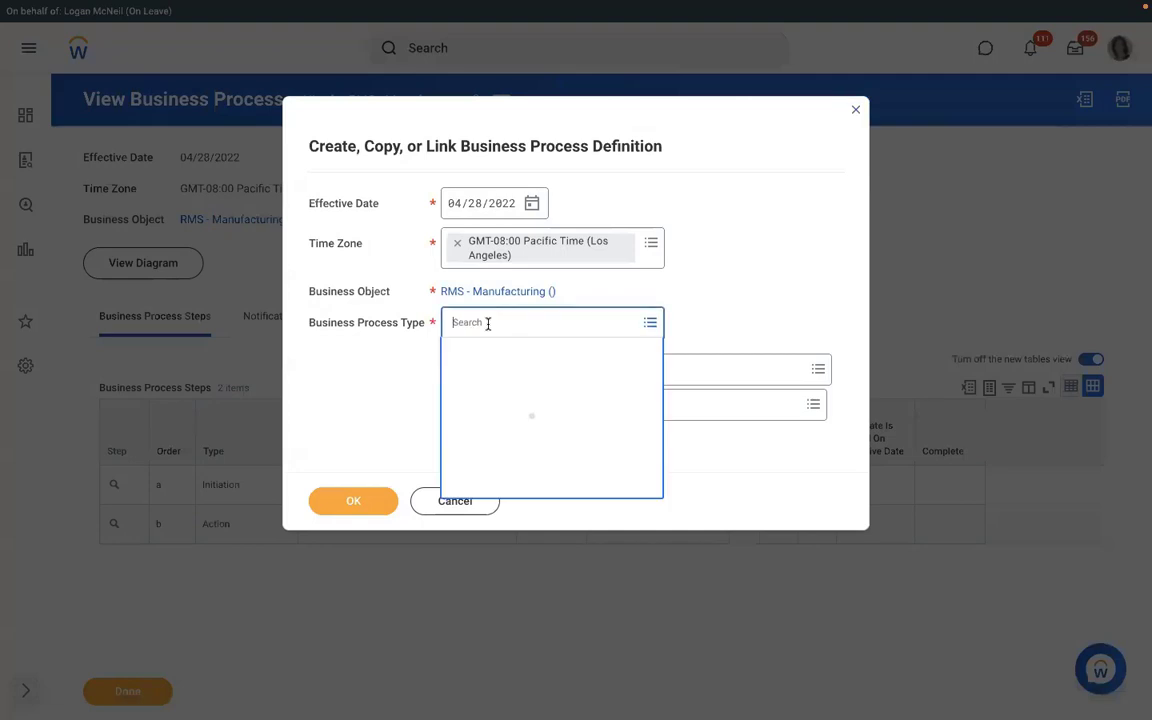
{"action": "type", "text": "assign "}
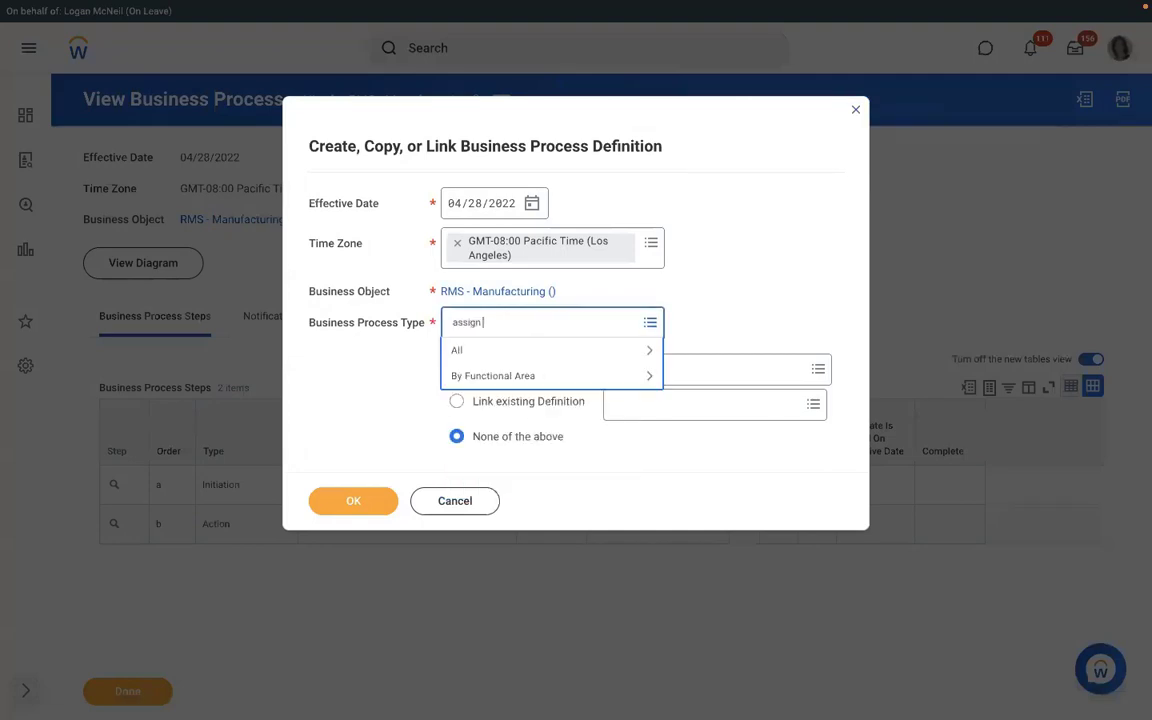
{"action": "type", "text": "pay group"}
{"action": "key", "text": "Return"}
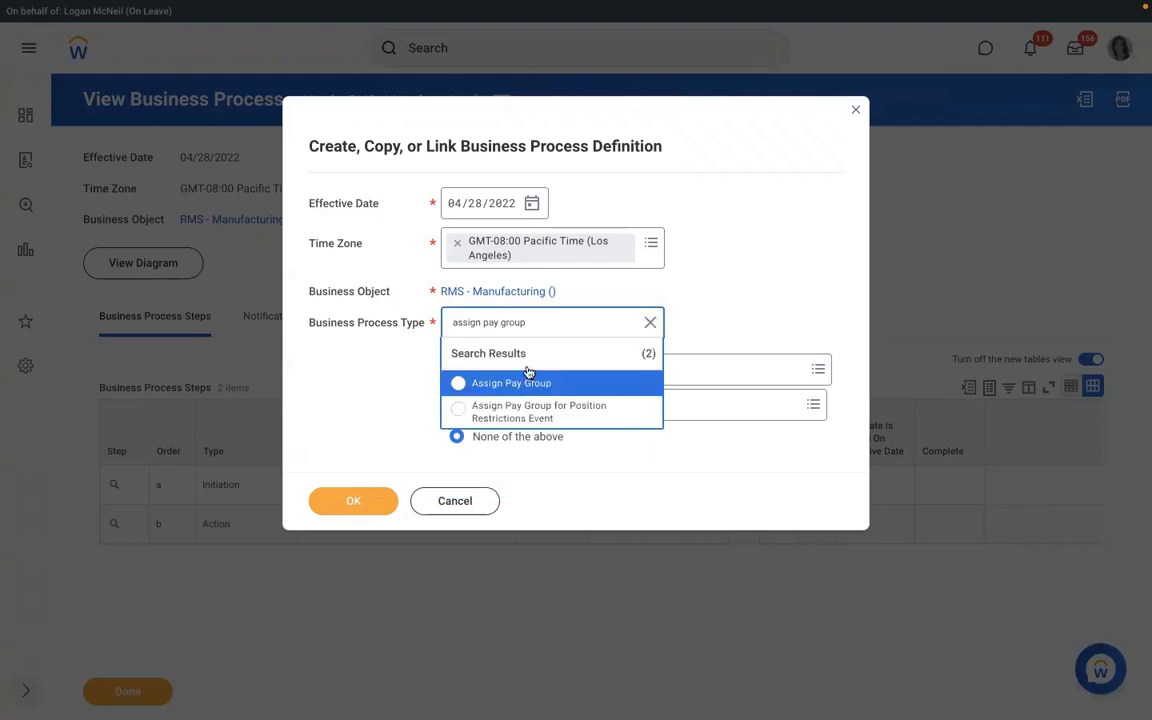
{"action": "left_click", "coordinate": [512, 382]}
{"action": "left_click", "coordinate": [350, 503]}
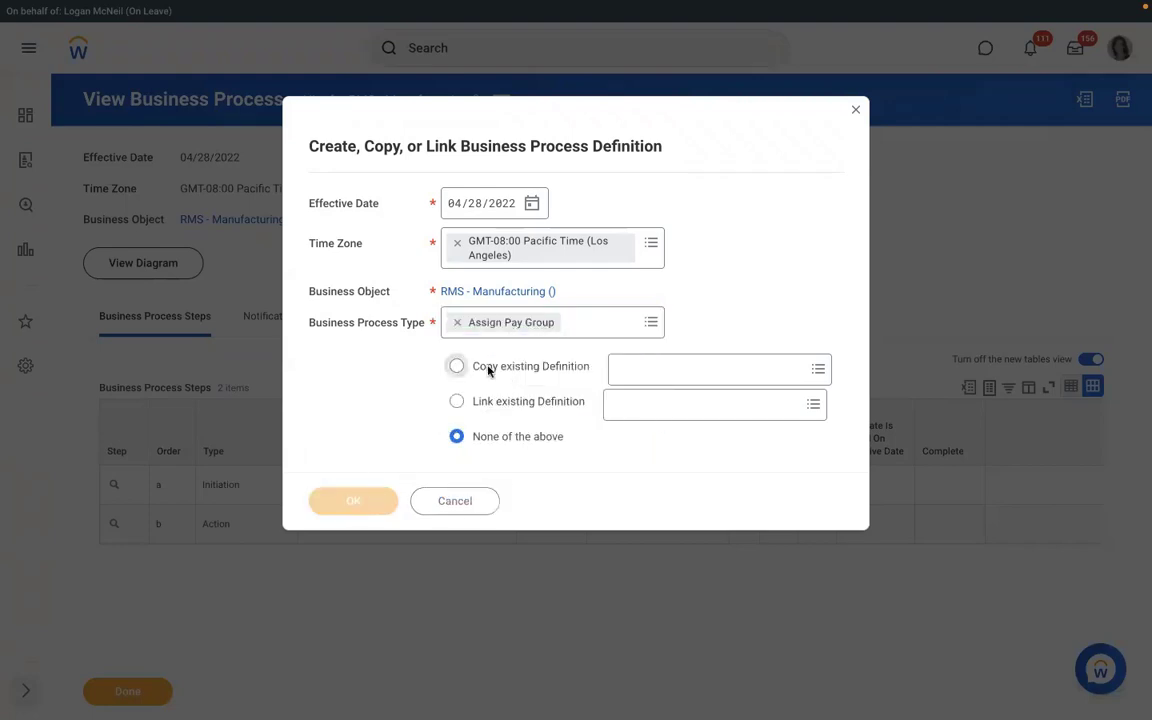
{"action": "scroll", "coordinate": [411, 413], "scroll_direction": "down", "scroll_amount": 1}
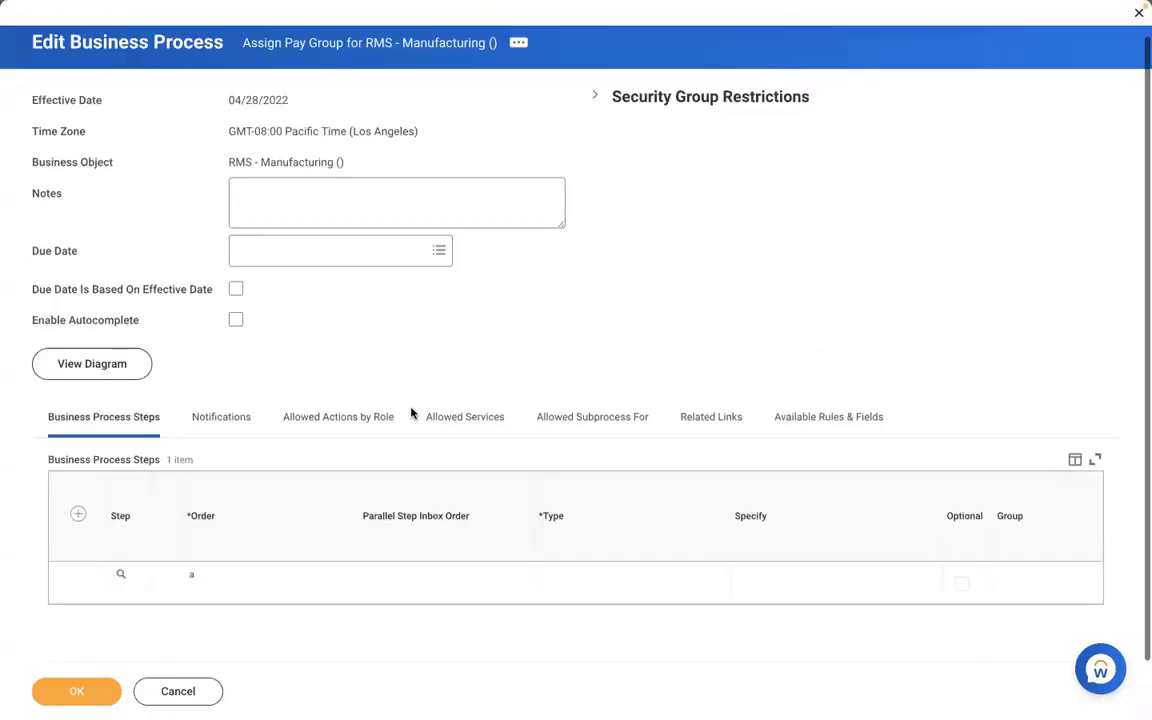
Add step b as a Review Pay Group Assignment action for Payroll Partner and save.
{"action": "left_click", "coordinate": [78, 515]}
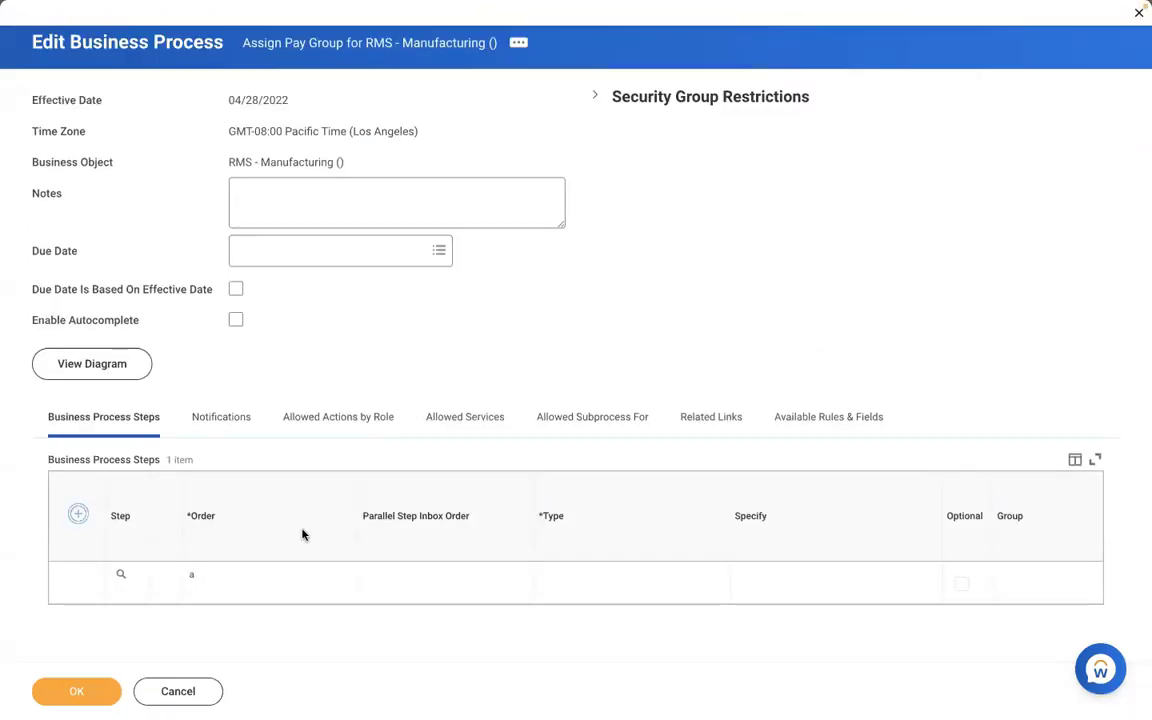
{"action": "type", "text": "b"}
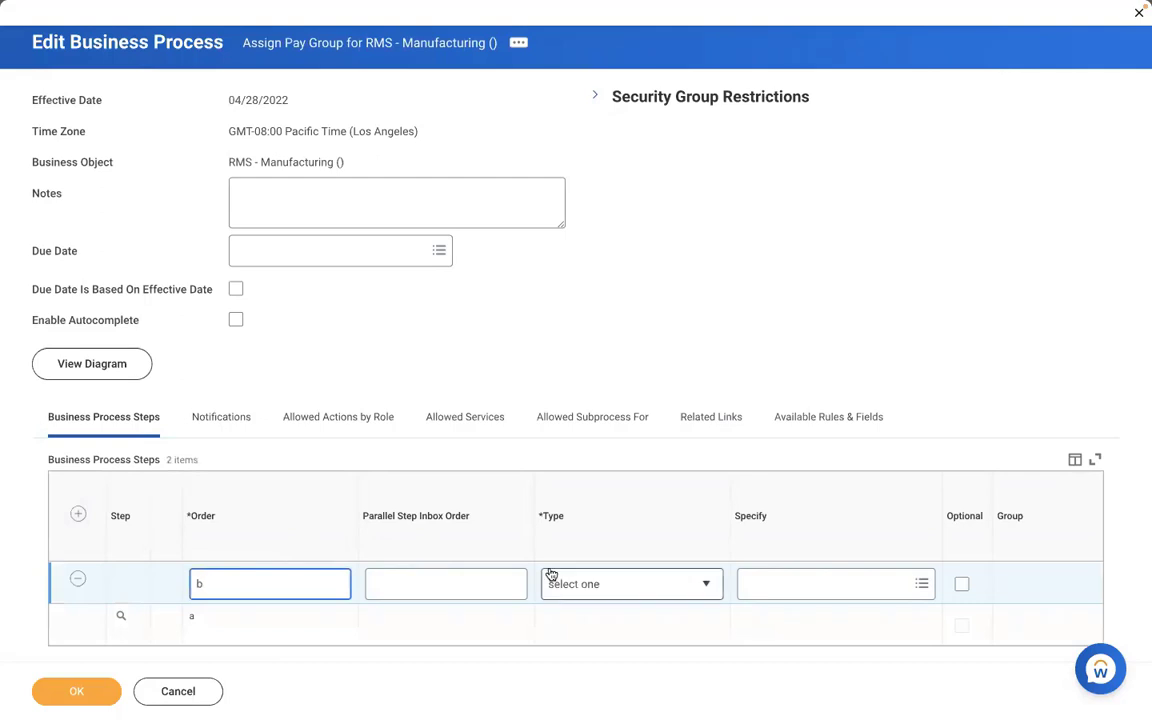
{"action": "left_click", "coordinate": [600, 584]}
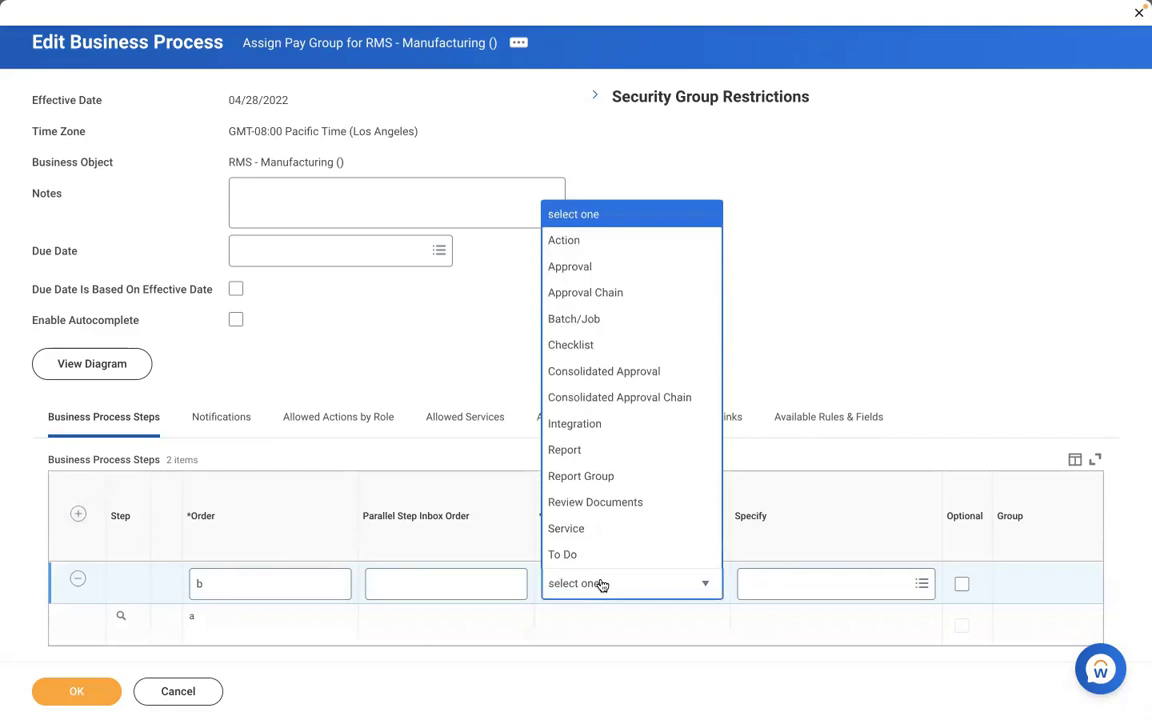
{"action": "left_click", "coordinate": [565, 241]}
{"action": "left_click", "coordinate": [758, 585]}
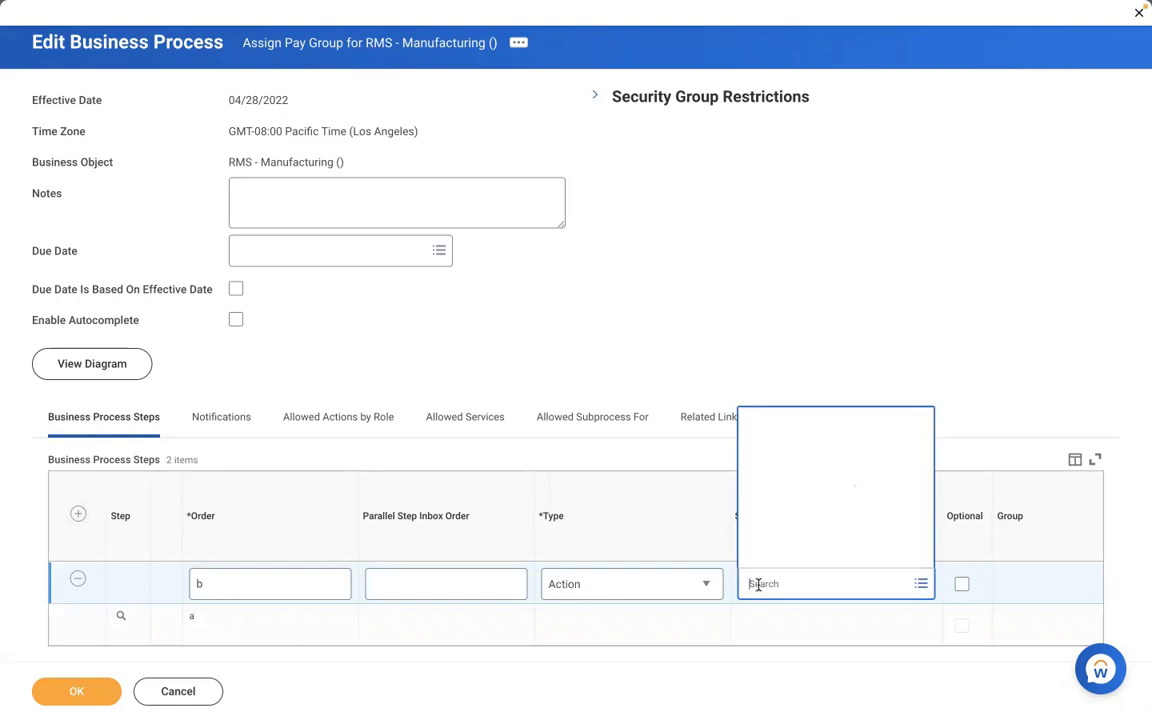
{"action": "type", "text": "review"}
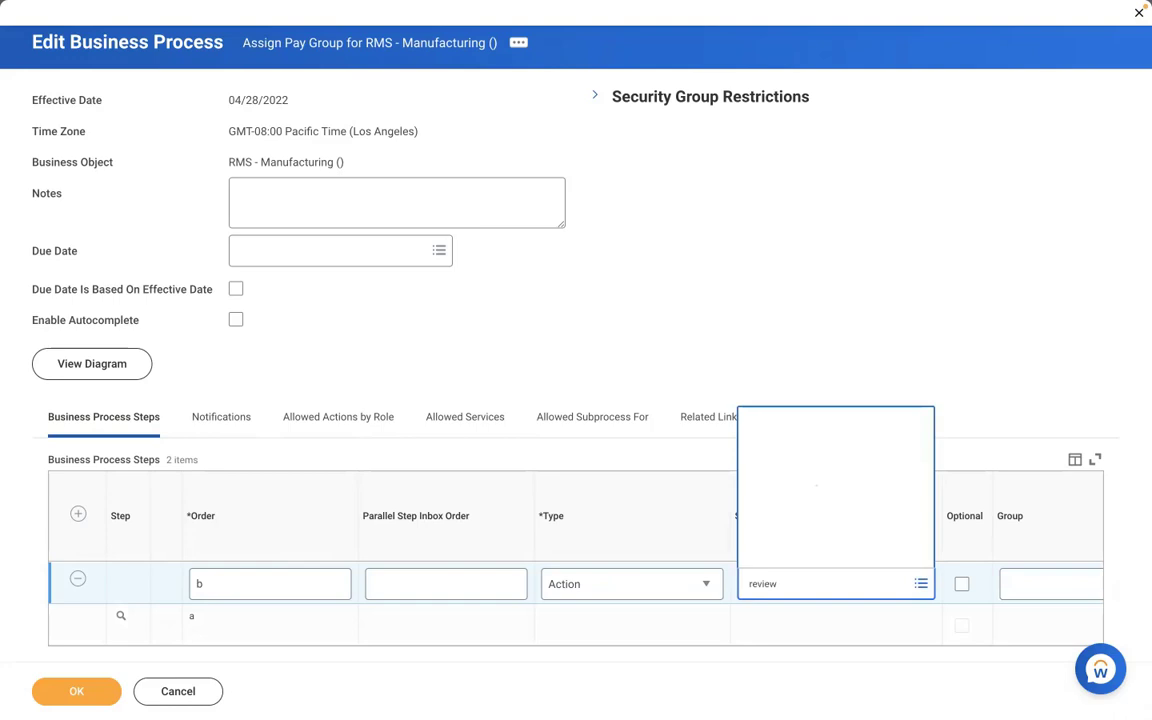
{"action": "left_click", "coordinate": [1050, 584]}
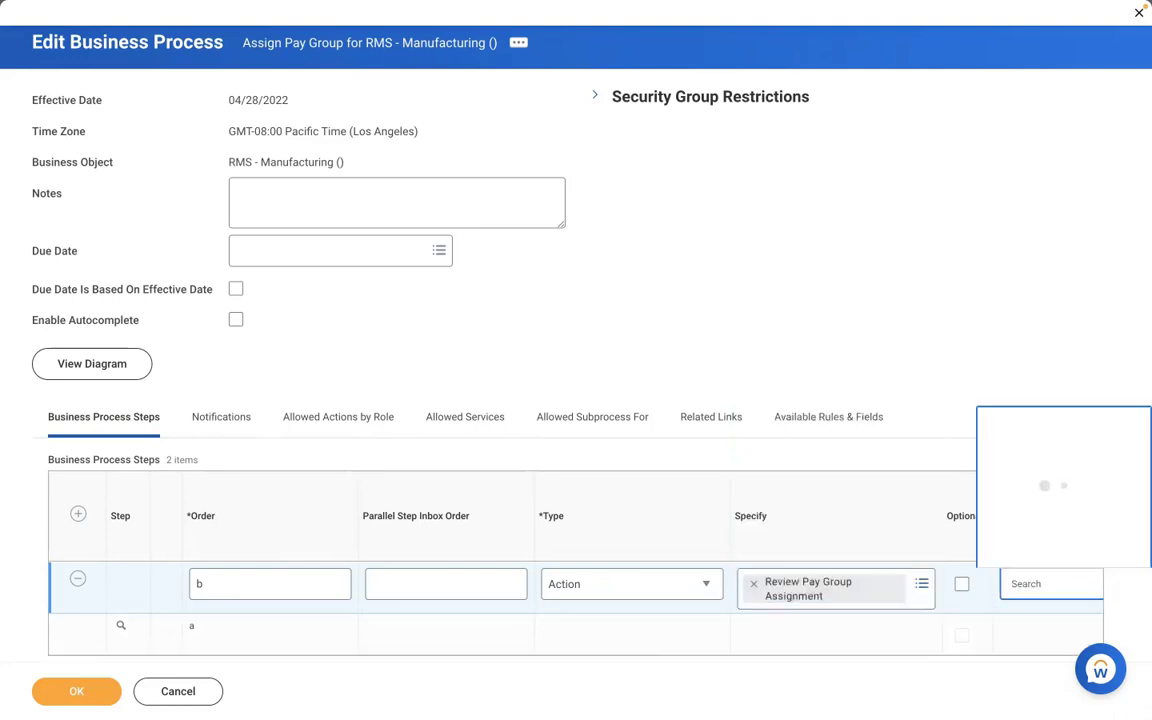
{"action": "type", "text": "payroll part"}
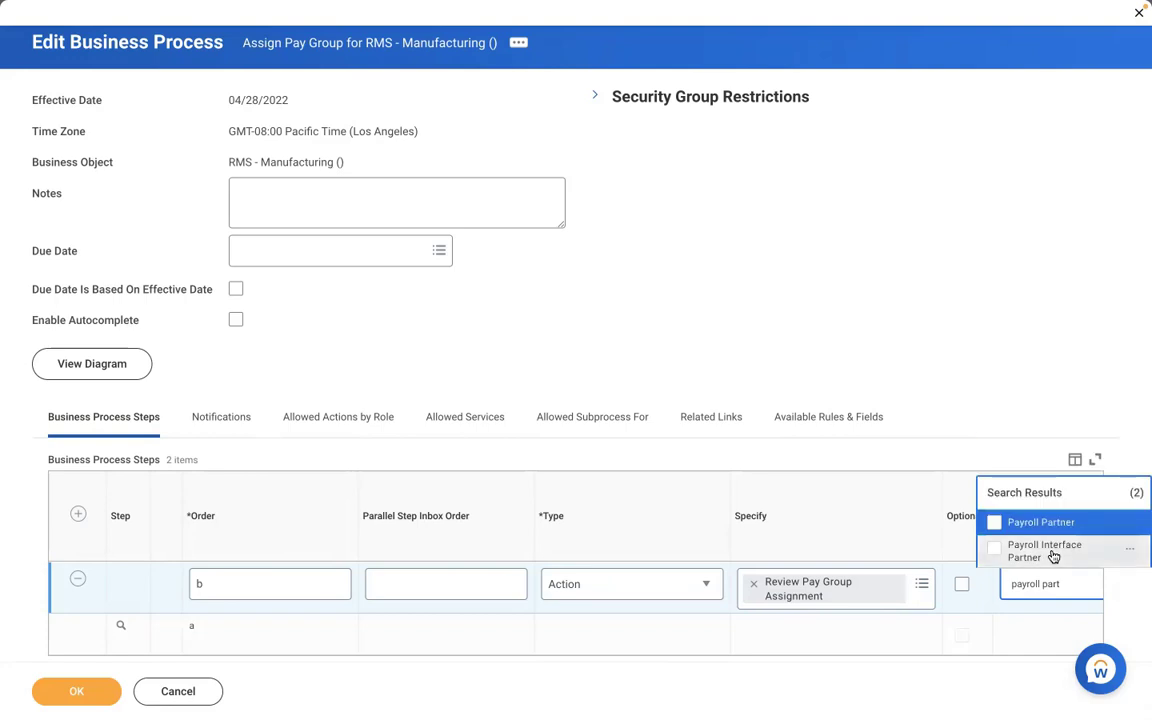
{"action": "left_click", "coordinate": [1041, 522]}
{"action": "left_click", "coordinate": [80, 691]}
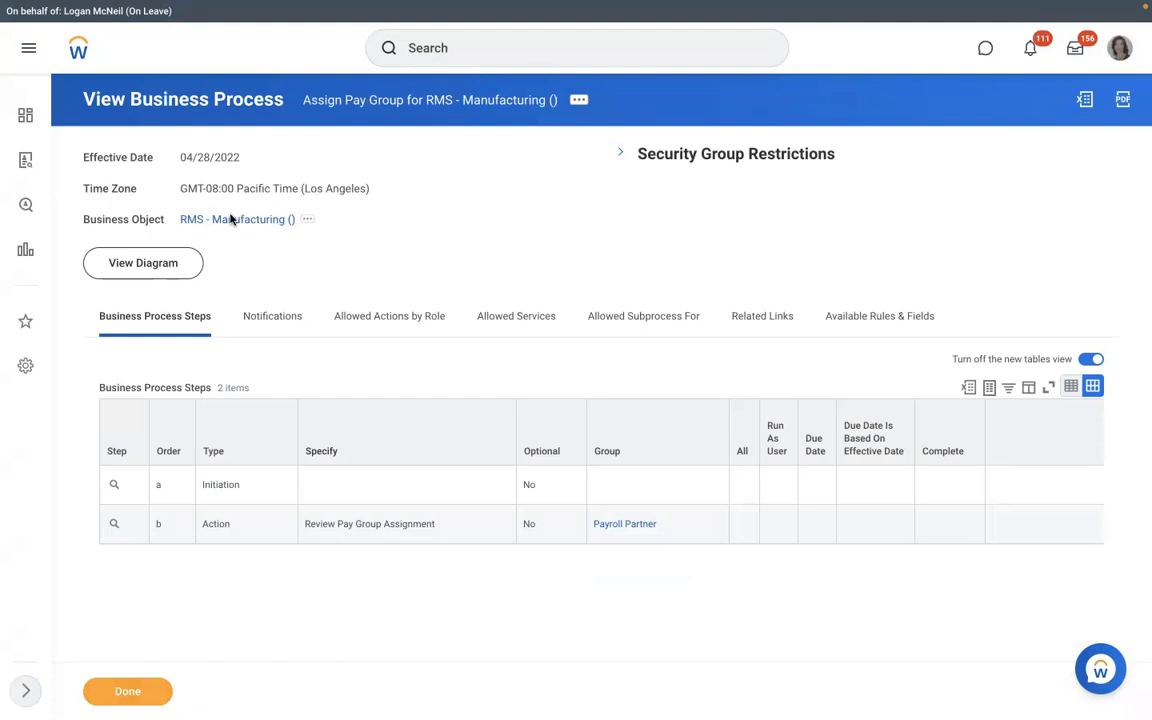
Start Create Position from the RMS - Manufacturing organization's Staffing actions.
{"action": "left_click", "coordinate": [232, 219]}
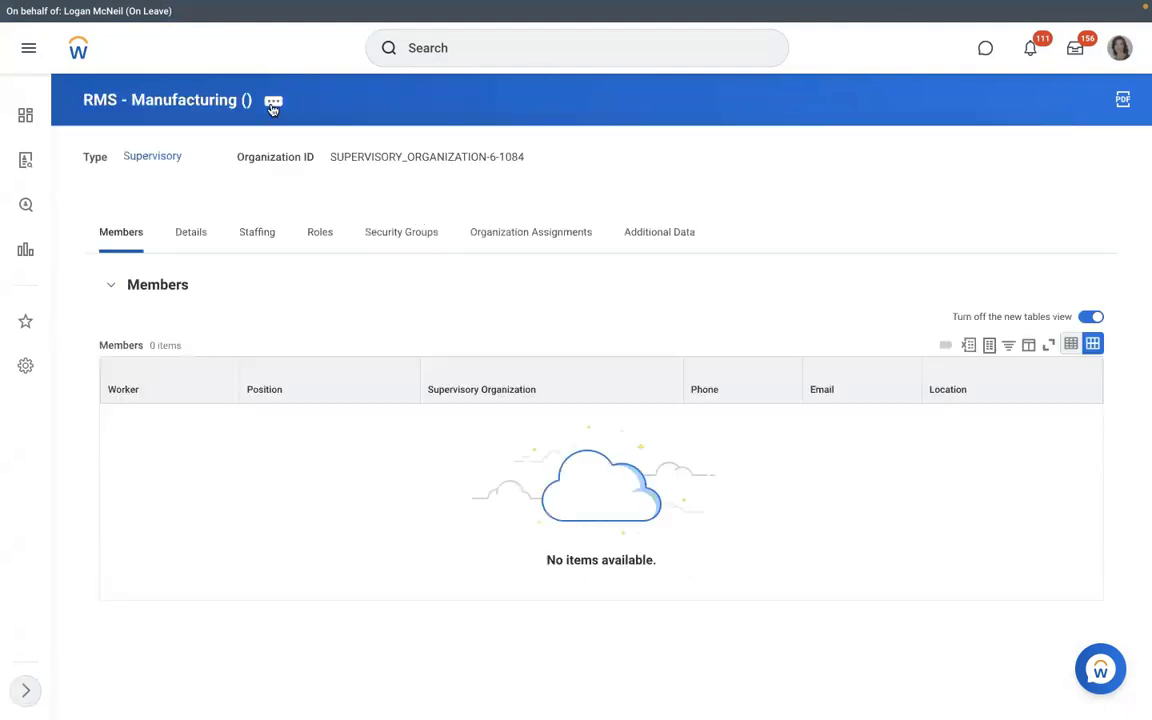
{"action": "left_click", "coordinate": [273, 104]}
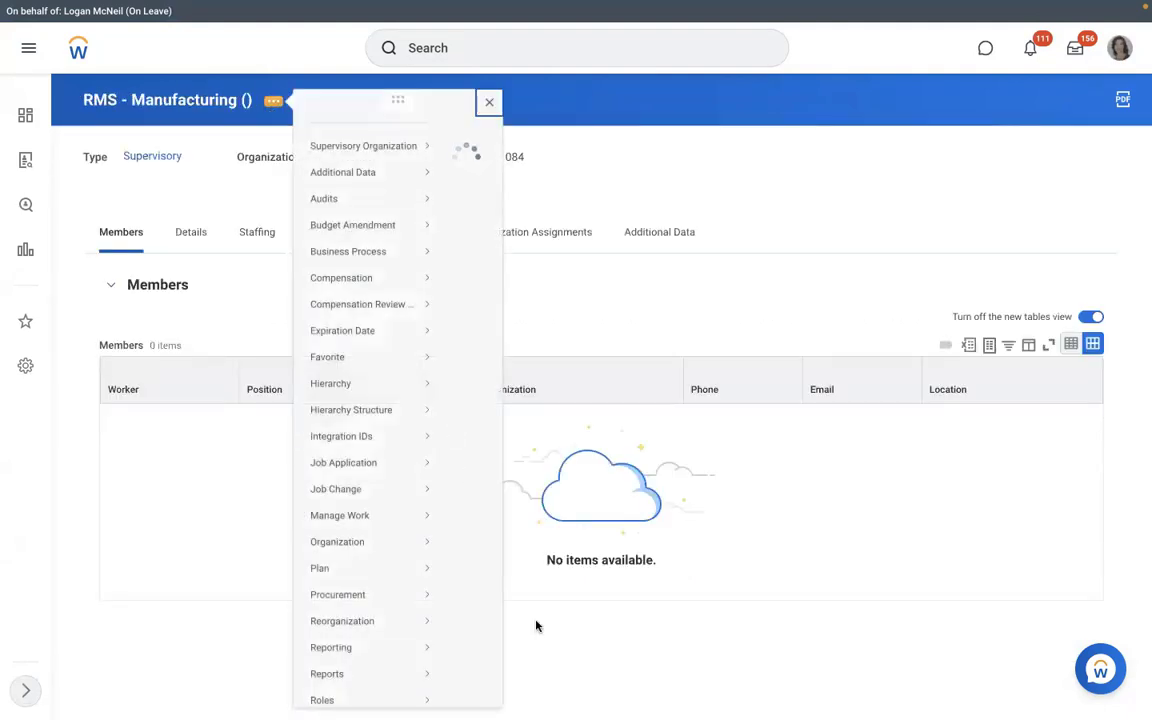
{"action": "scroll", "coordinate": [535, 624], "scroll_direction": "down", "scroll_amount": 3}
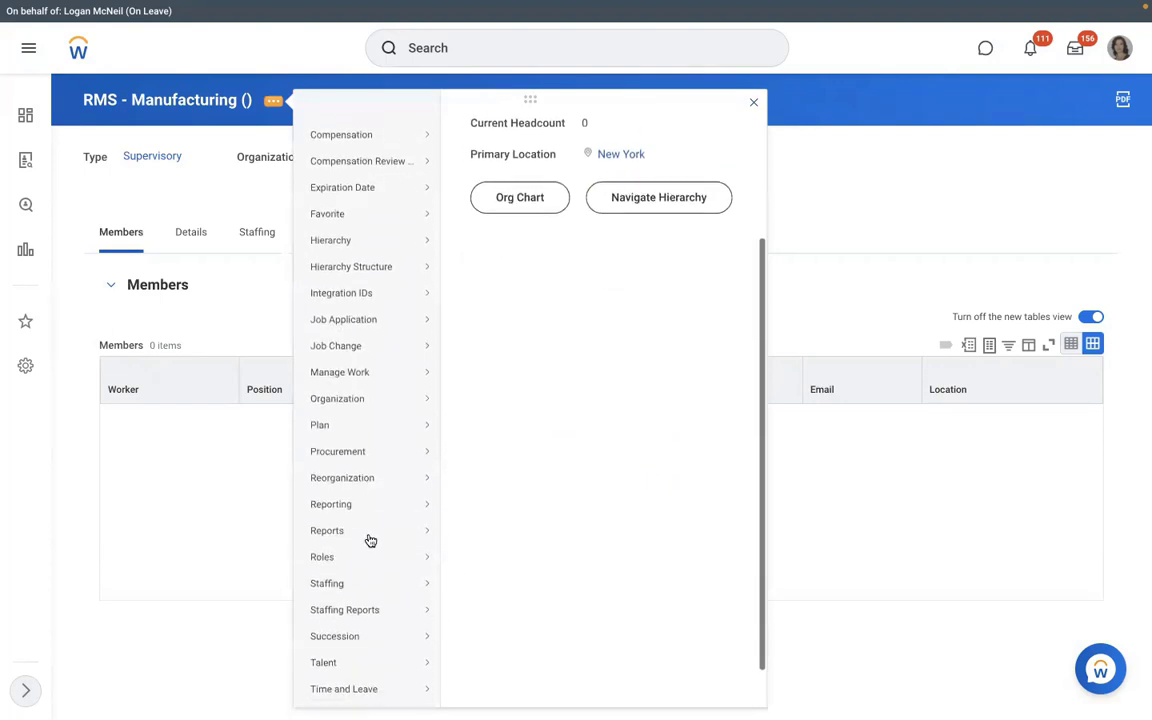
{"action": "scroll", "coordinate": [370, 540], "scroll_direction": "down", "scroll_amount": 1}
{"action": "mouse_move", "coordinate": [375, 538]}
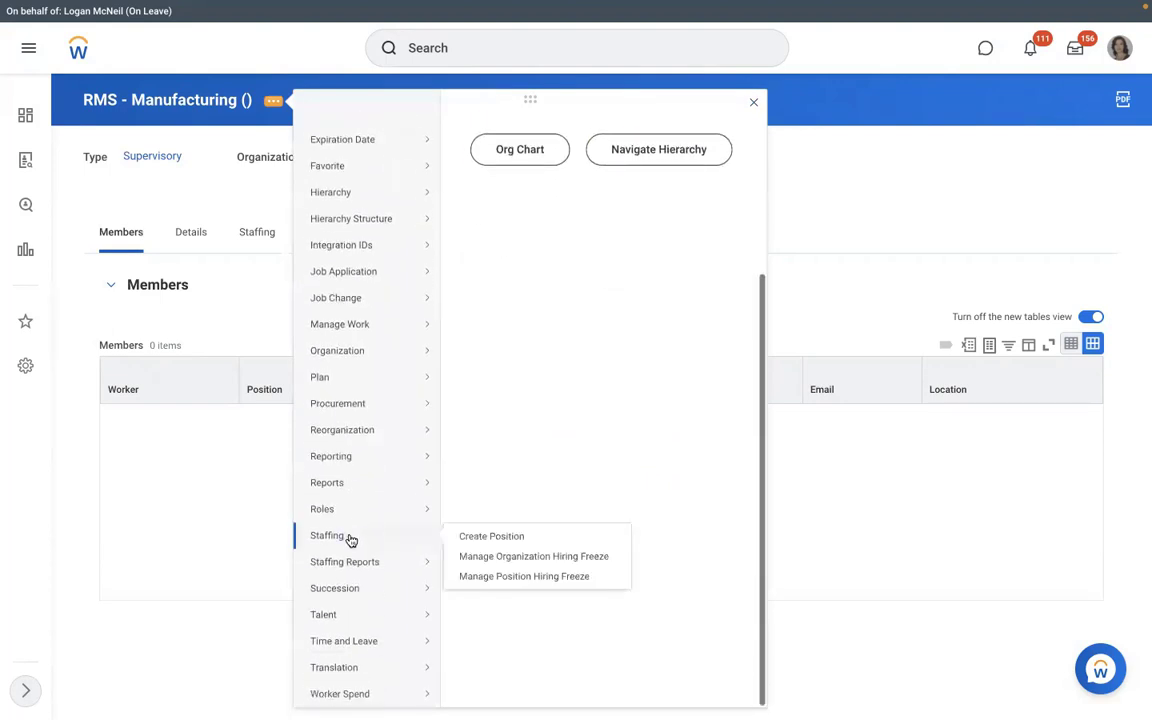
{"action": "left_click", "coordinate": [480, 538]}
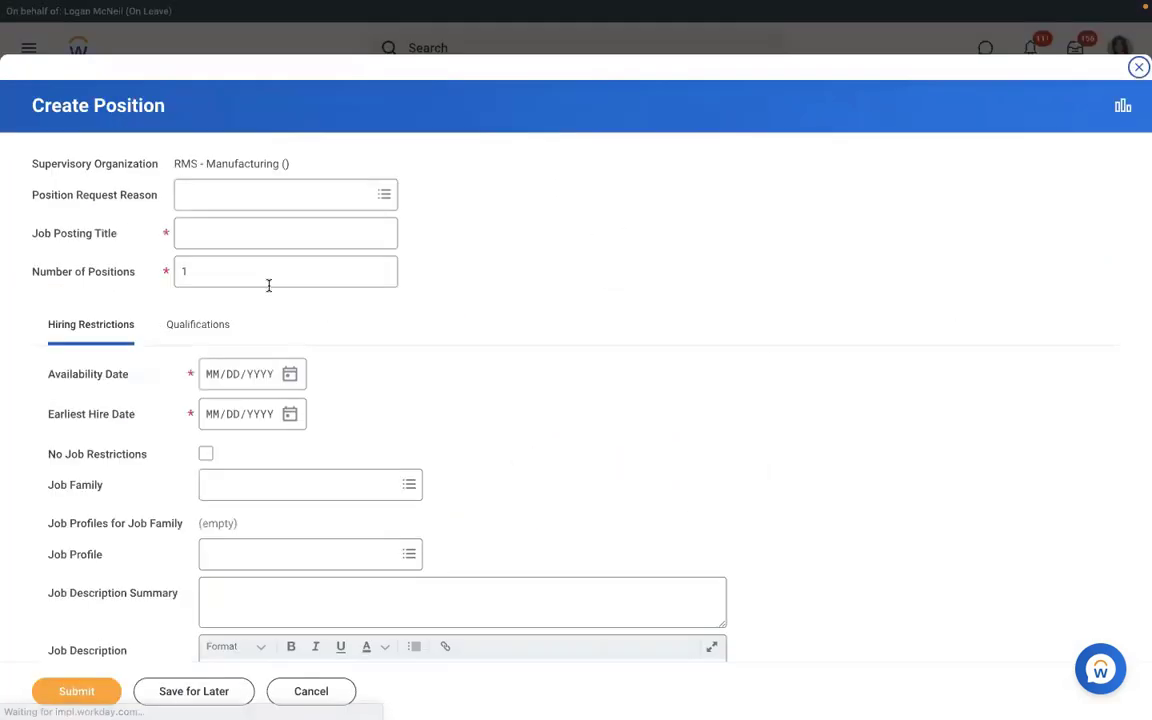
Enter 3 positions titled Executive Manager IT, available and hireable from 01/01/2022.
{"action": "left_click_drag", "start_coordinate": [268, 285], "coordinate": [108, 272]}
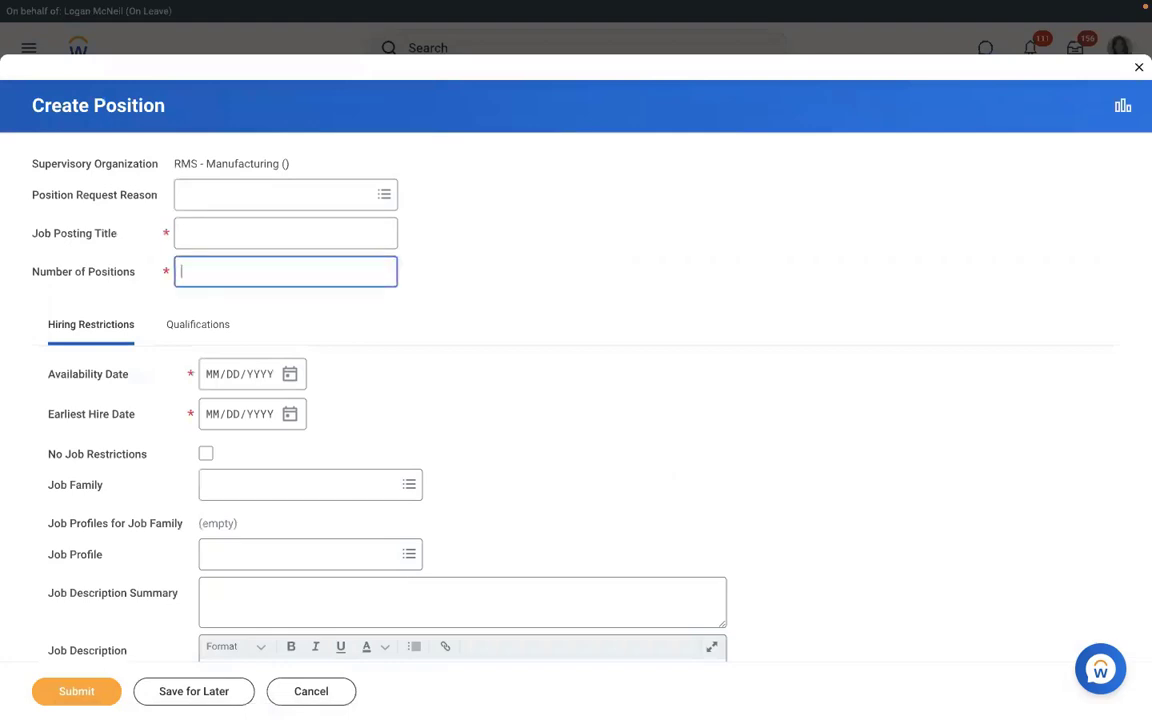
{"action": "type", "text": "3"}
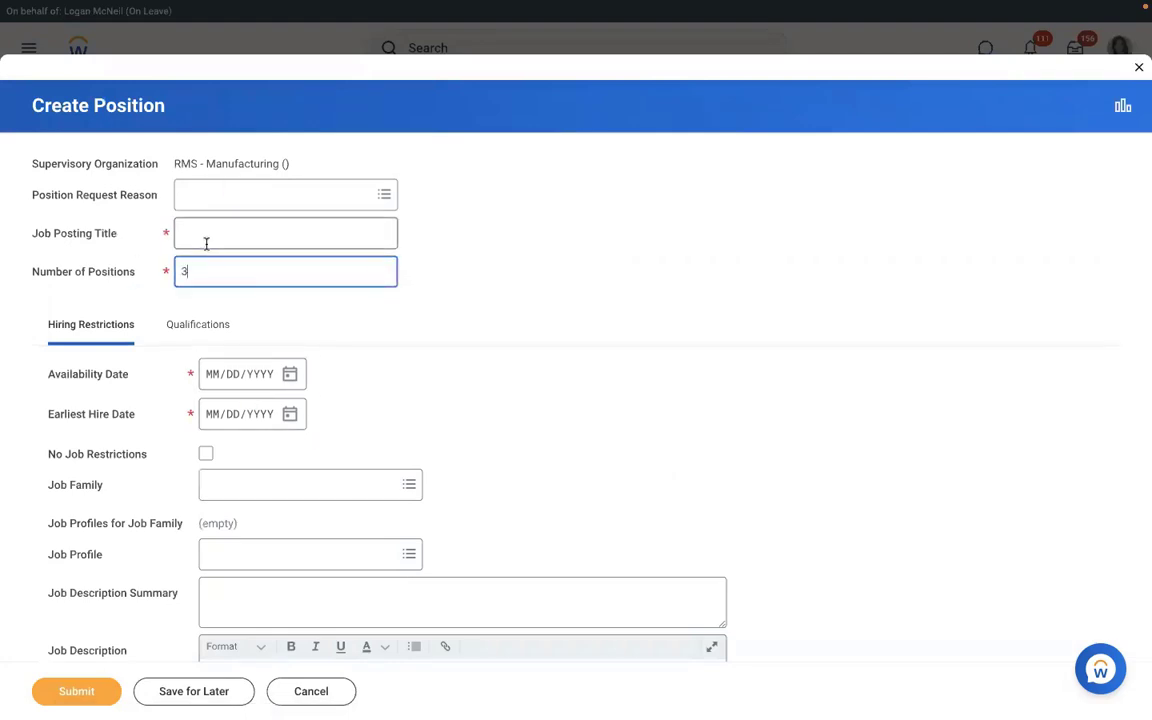
{"action": "left_click", "coordinate": [206, 243]}
{"action": "type", "text": "Ex"}
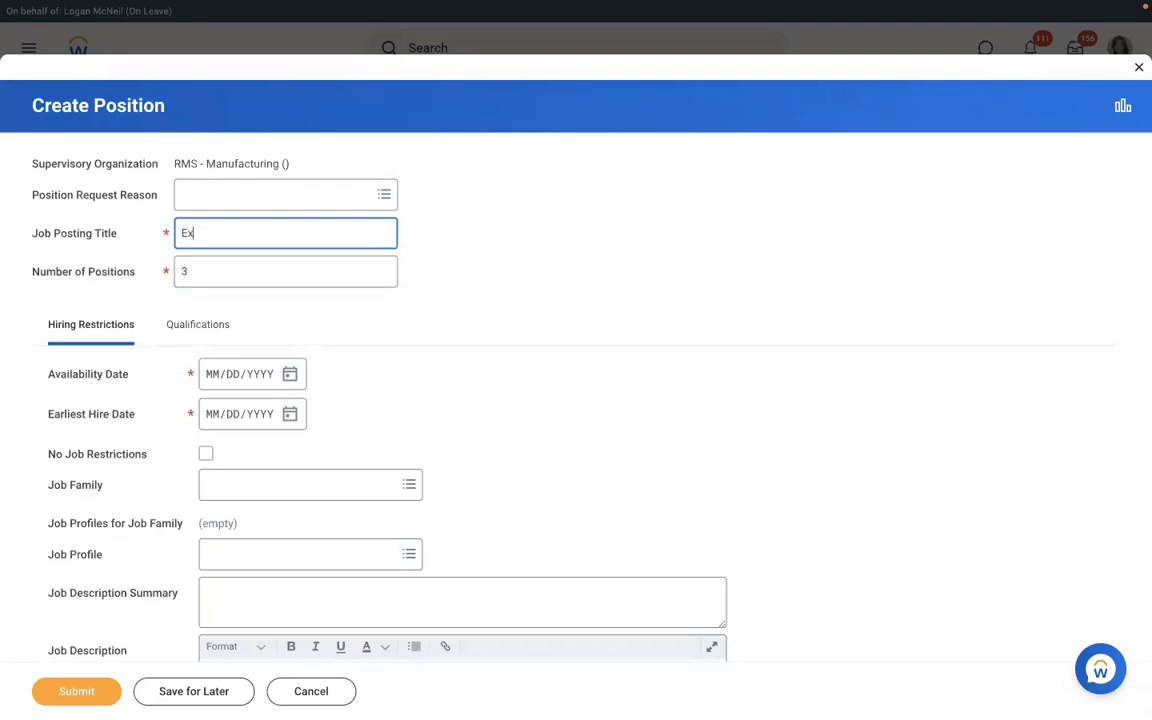
{"action": "type", "text": "ecutive Manager"}
{"action": "key", "text": "BackSpace"}
{"action": "key", "text": "BackSpace"}
{"action": "key", "text": "BackSpace"}
{"action": "key", "text": "BackSpace"}
{"action": "key", "text": "BackSpace"}
{"action": "key", "text": "BackSpace"}
{"action": "type", "text": "Executive Manager IT"}
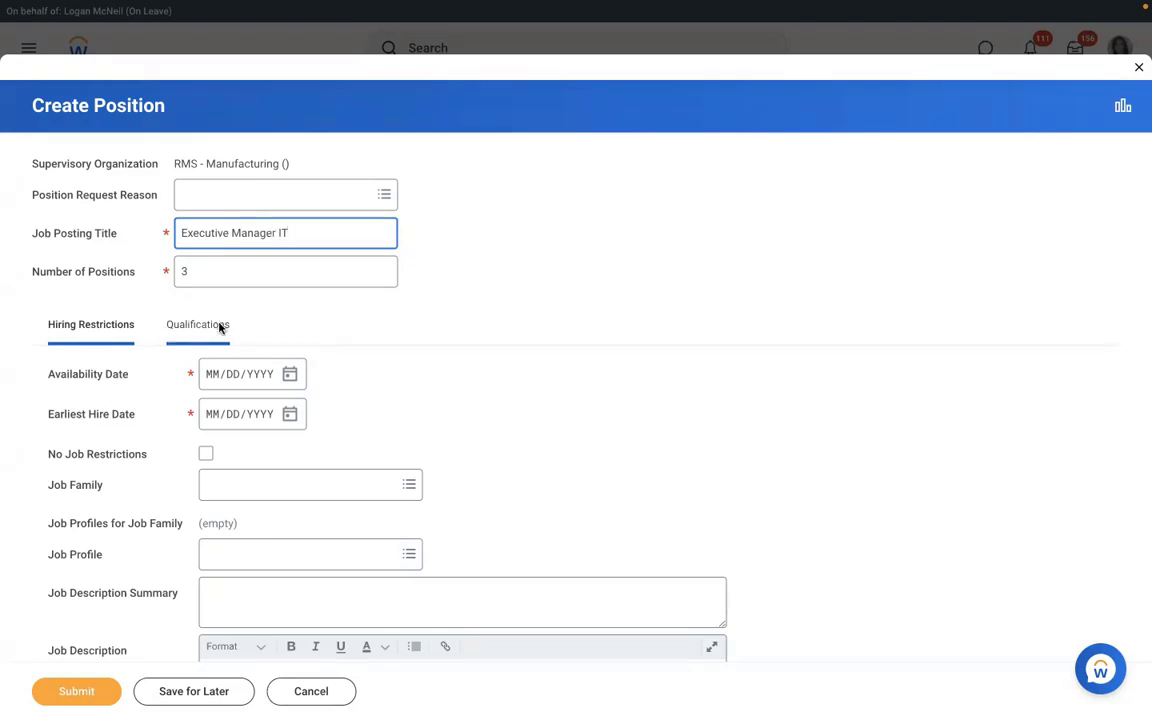
{"action": "left_click", "coordinate": [212, 381]}
{"action": "type", "text": "01/"}
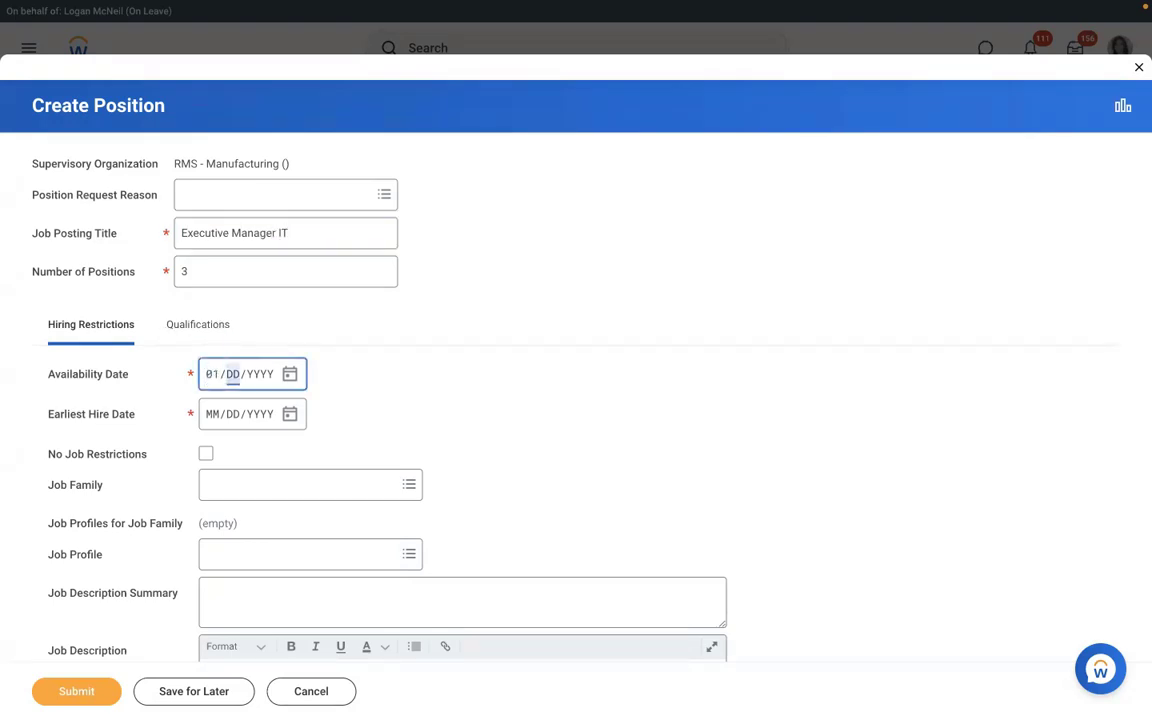
{"action": "type", "text": "01/2022"}
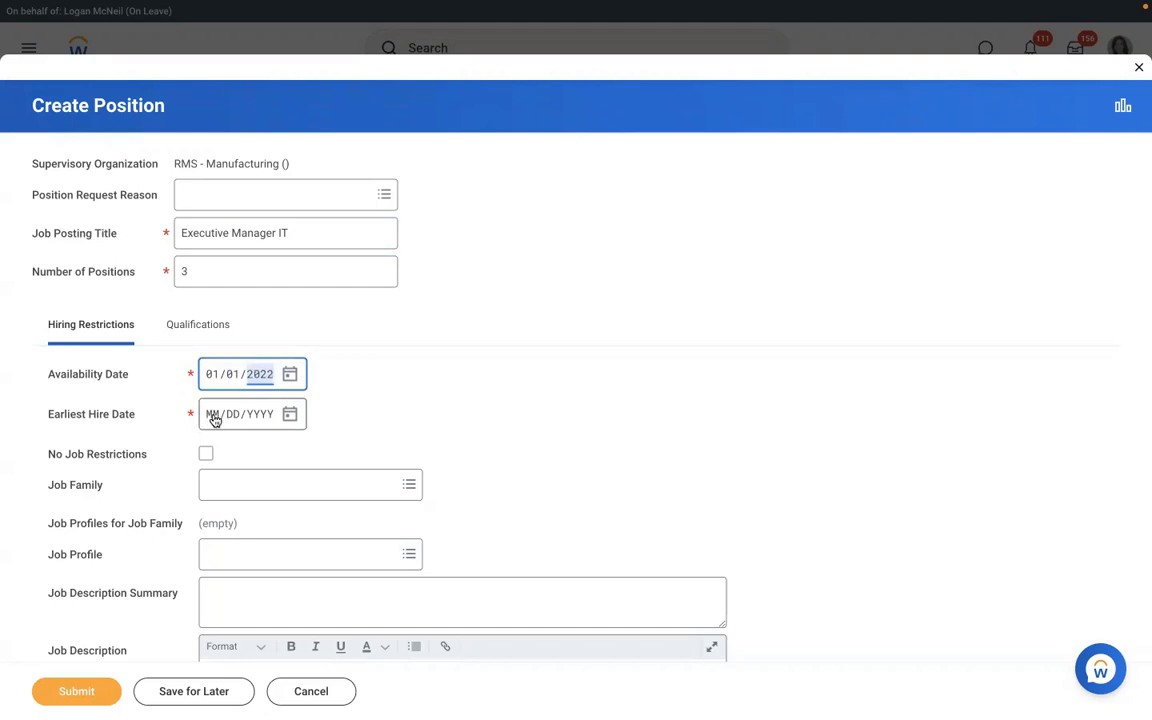
{"action": "left_click", "coordinate": [213, 420]}
{"action": "type", "text": "01012022"}
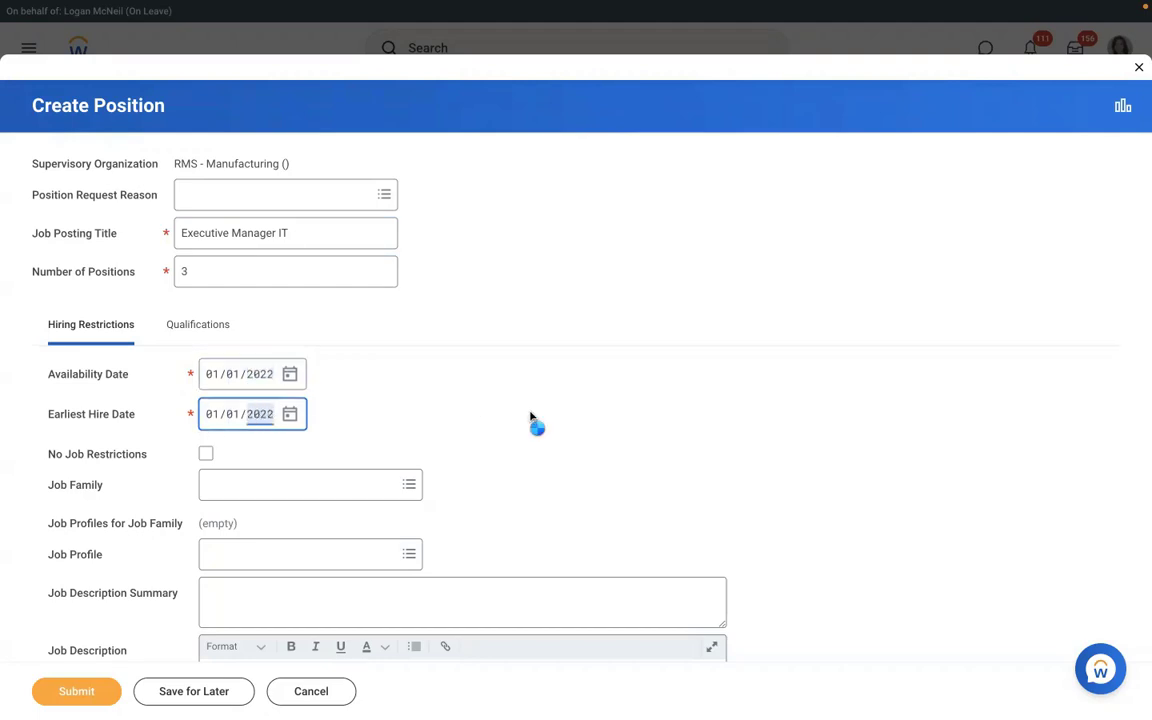
{"action": "left_click", "coordinate": [530, 417]}
{"action": "scroll", "coordinate": [530, 417], "scroll_direction": "down", "scroll_amount": 2}
Set the position's location to New York, time type Full time, worker type Employee, sub-type Regular.
{"action": "scroll", "coordinate": [530, 417], "scroll_direction": "down", "scroll_amount": 5}
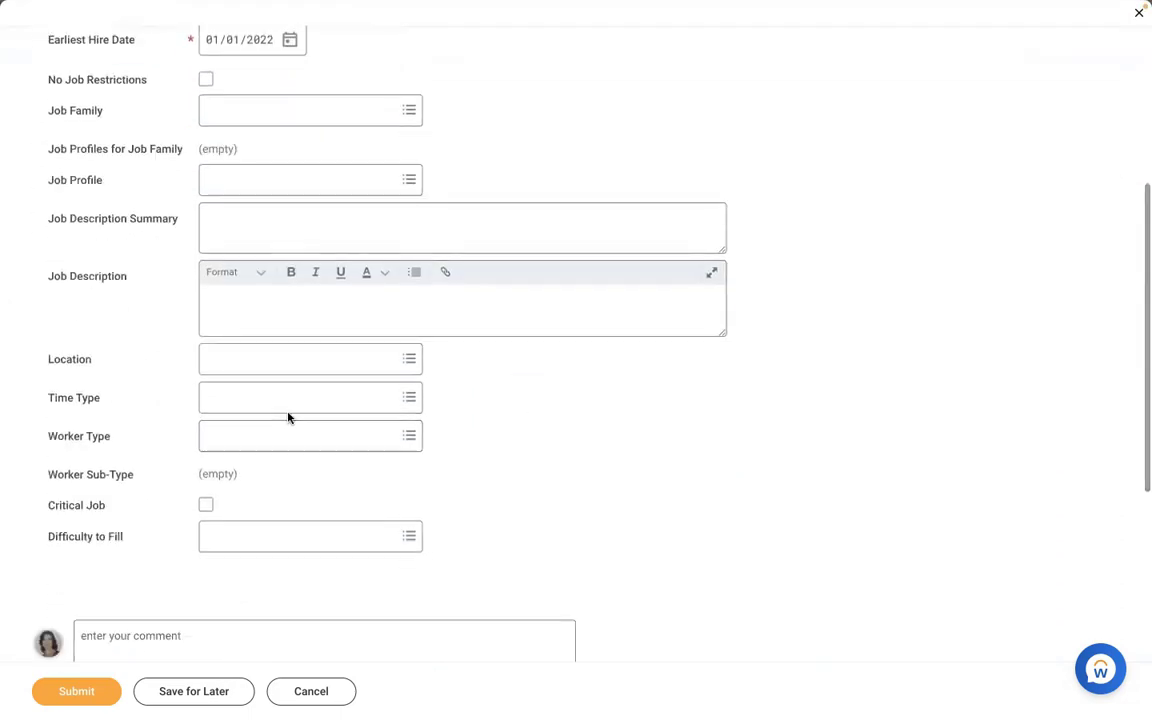
{"action": "left_click", "coordinate": [262, 362]}
{"action": "type", "text": "new"}
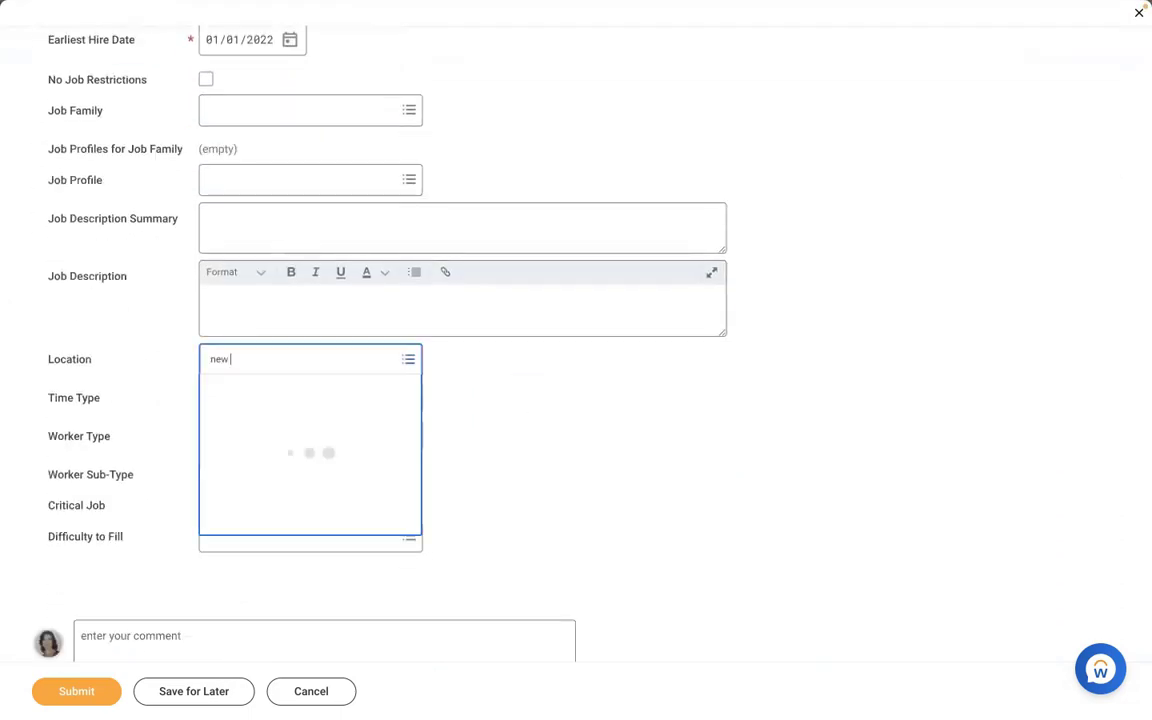
{"action": "type", "text": " york"}
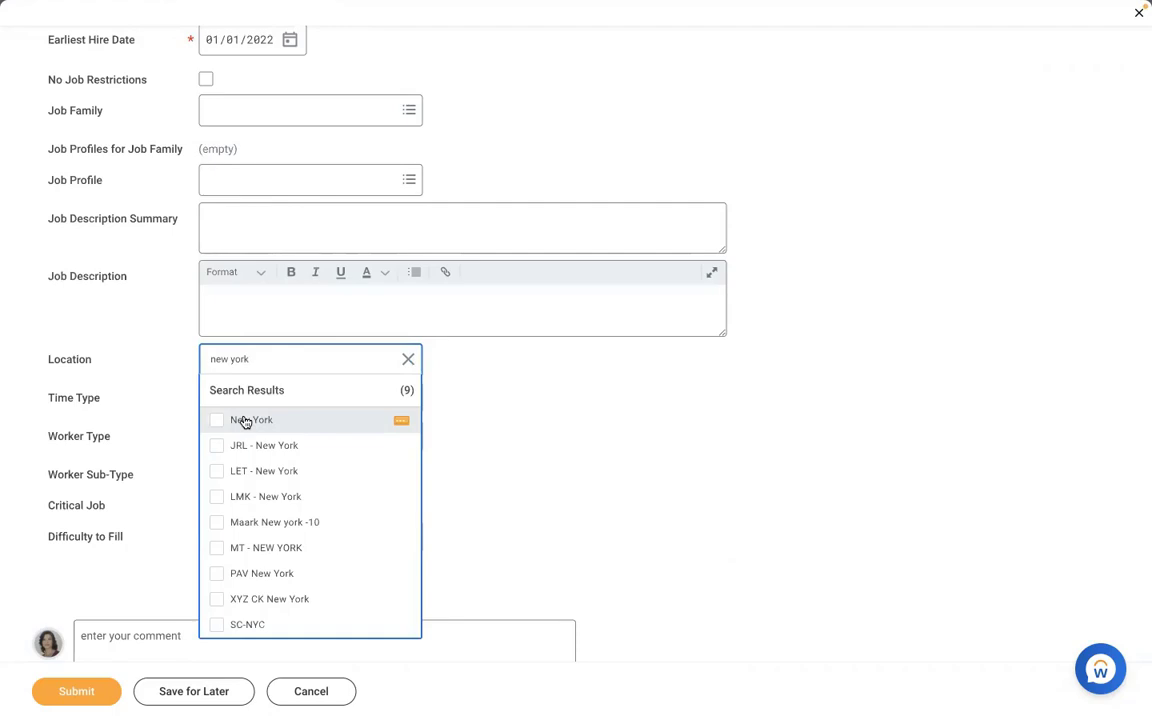
{"action": "left_click", "coordinate": [241, 390]}
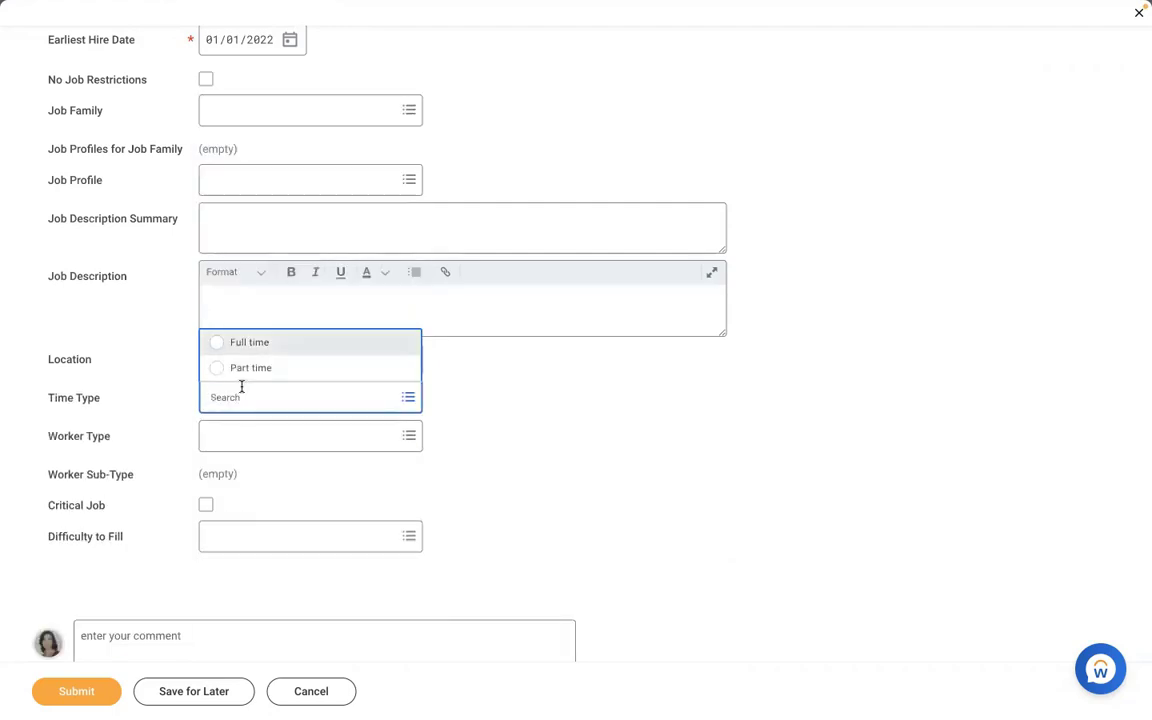
{"action": "key", "text": "Tab"}
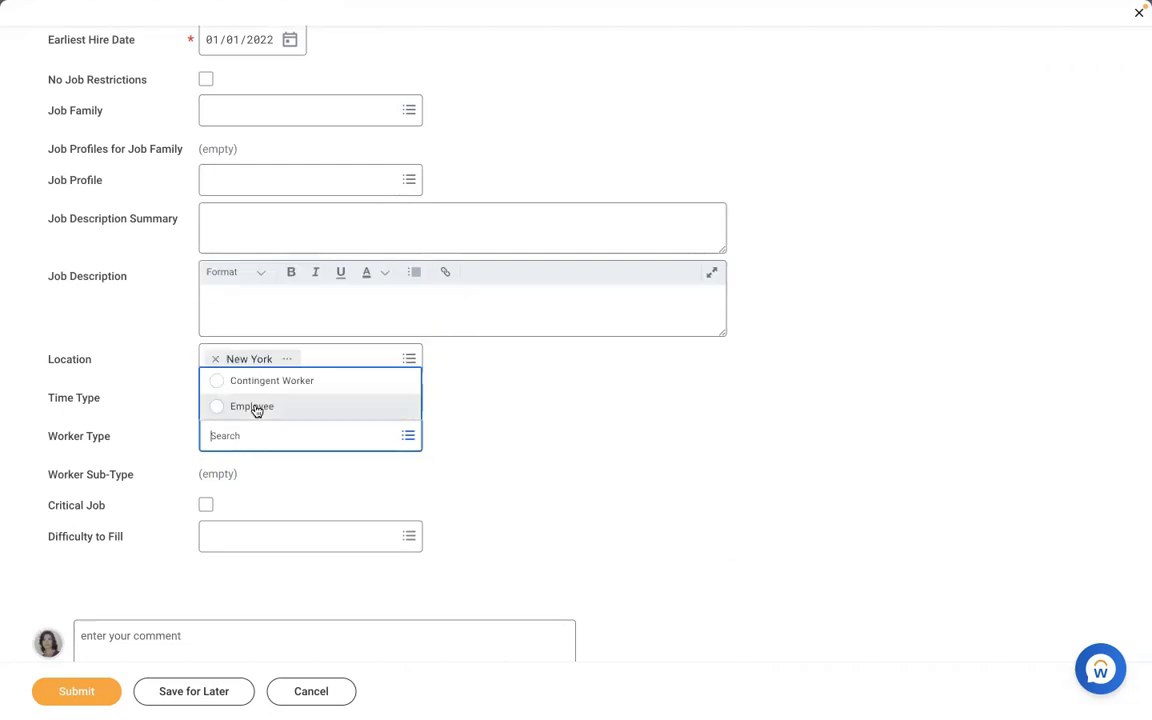
{"action": "left_click", "coordinate": [252, 407]}
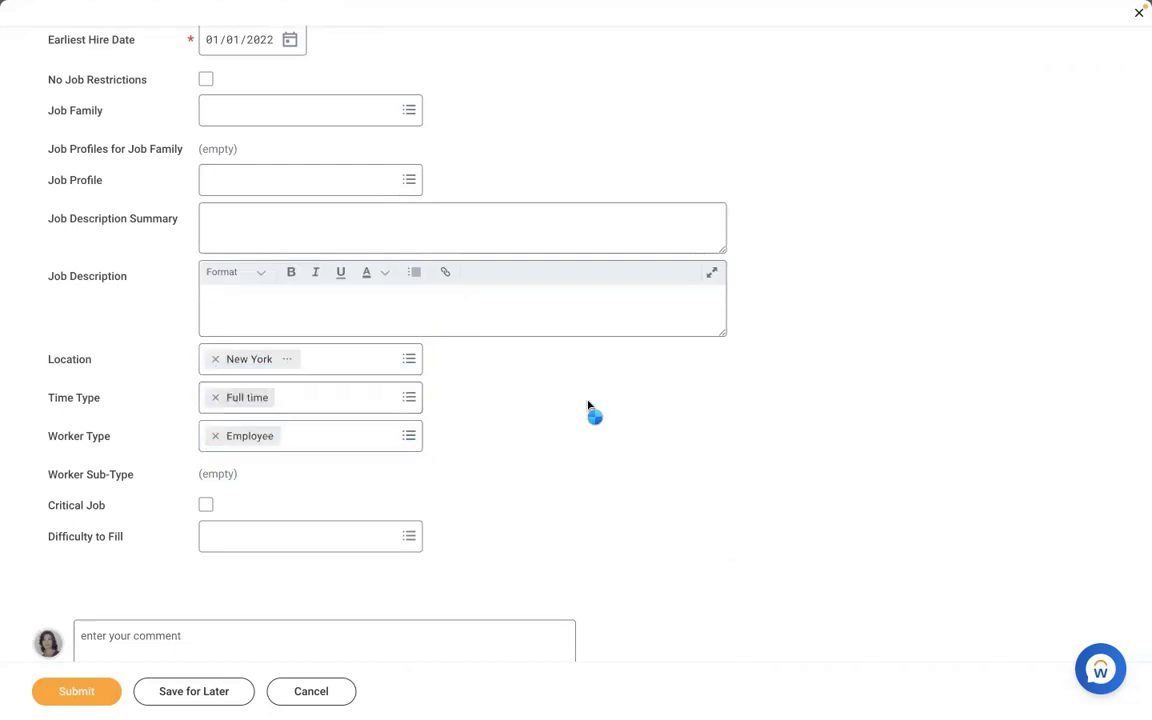
{"action": "left_click", "coordinate": [302, 482]}
{"action": "type", "text": "reg"}
{"action": "key", "text": "Return"}
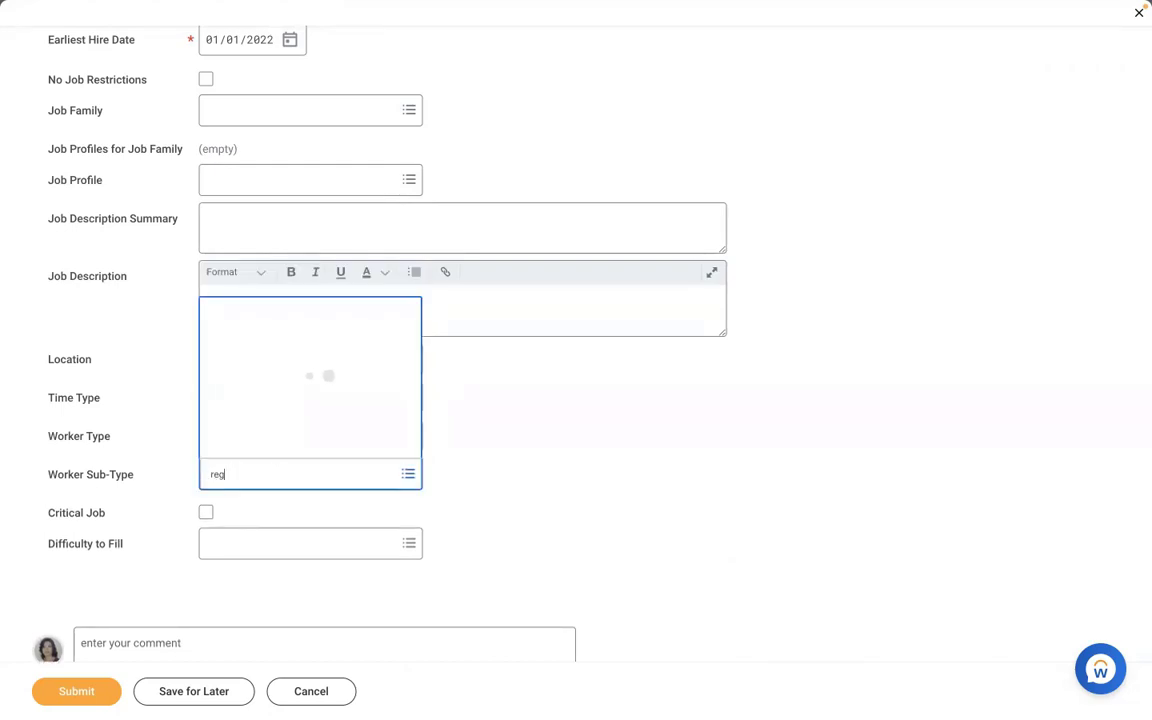
{"action": "left_click", "coordinate": [581, 432]}
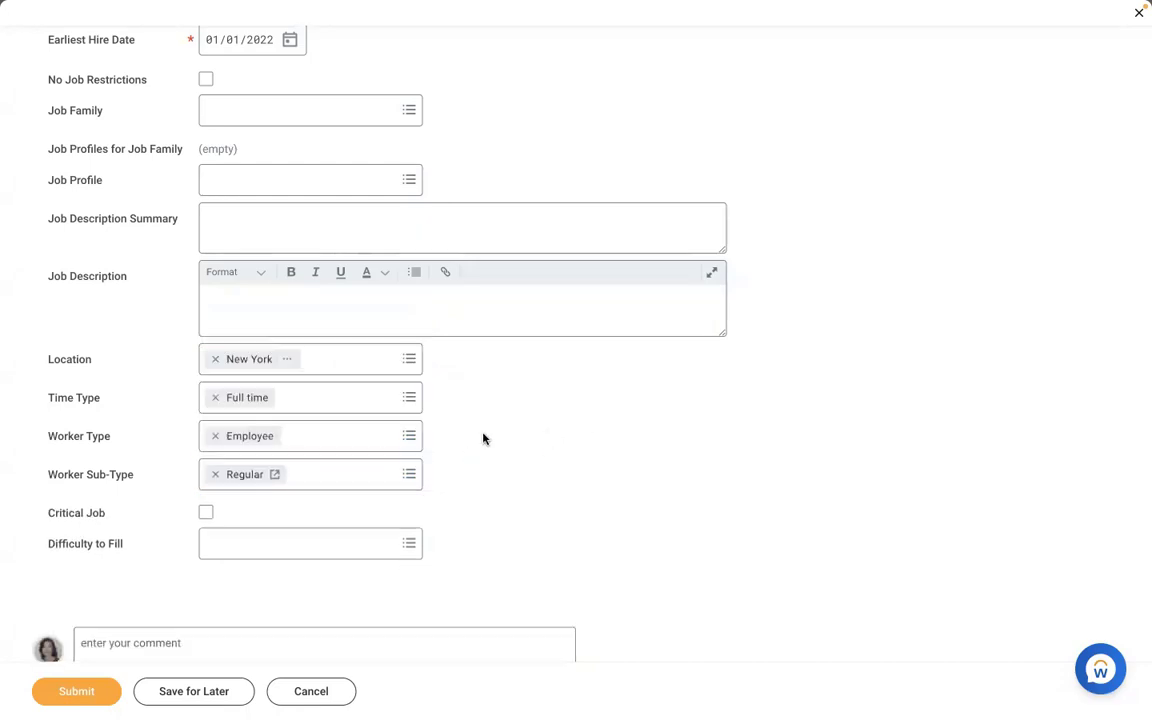
Choose AMD - Manager HR as the position's job profile.
{"action": "left_click", "coordinate": [301, 175]}
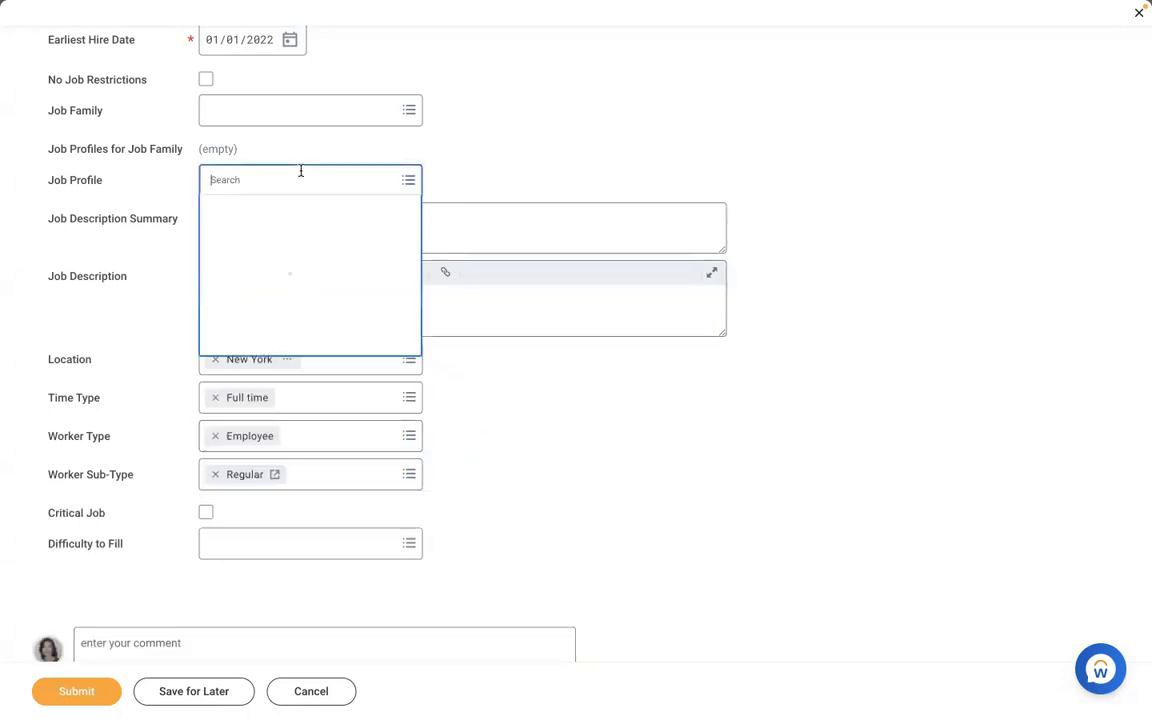
{"action": "type", "text": "amd"}
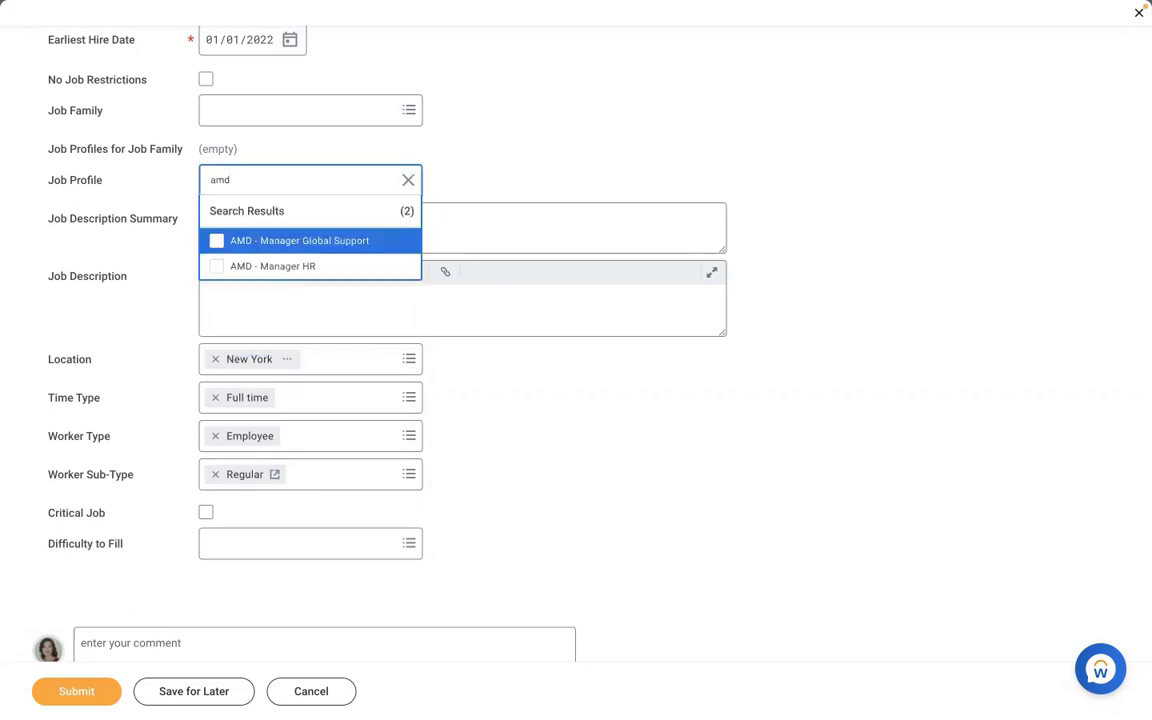
{"action": "left_click", "coordinate": [275, 265]}
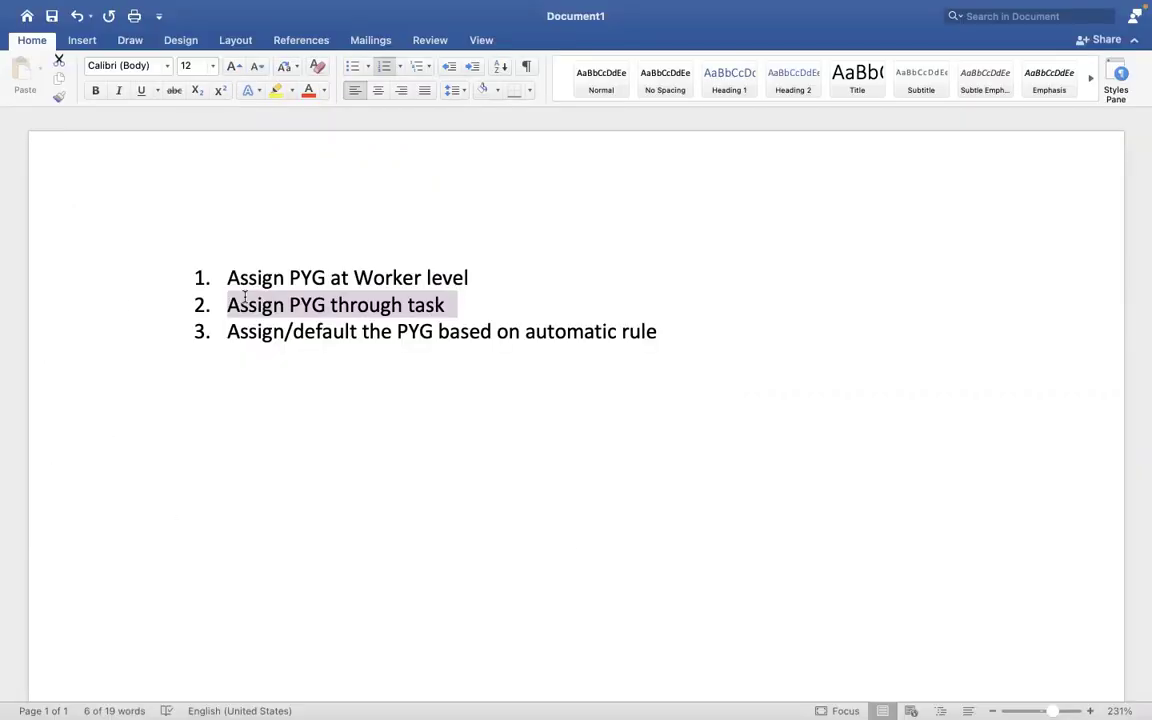
Highlight Word note 3, 'Assign/default the PYG based on automatic rule', then return to Workday.
{"action": "left_click_drag", "start_coordinate": [657, 332], "coordinate": [241, 336]}
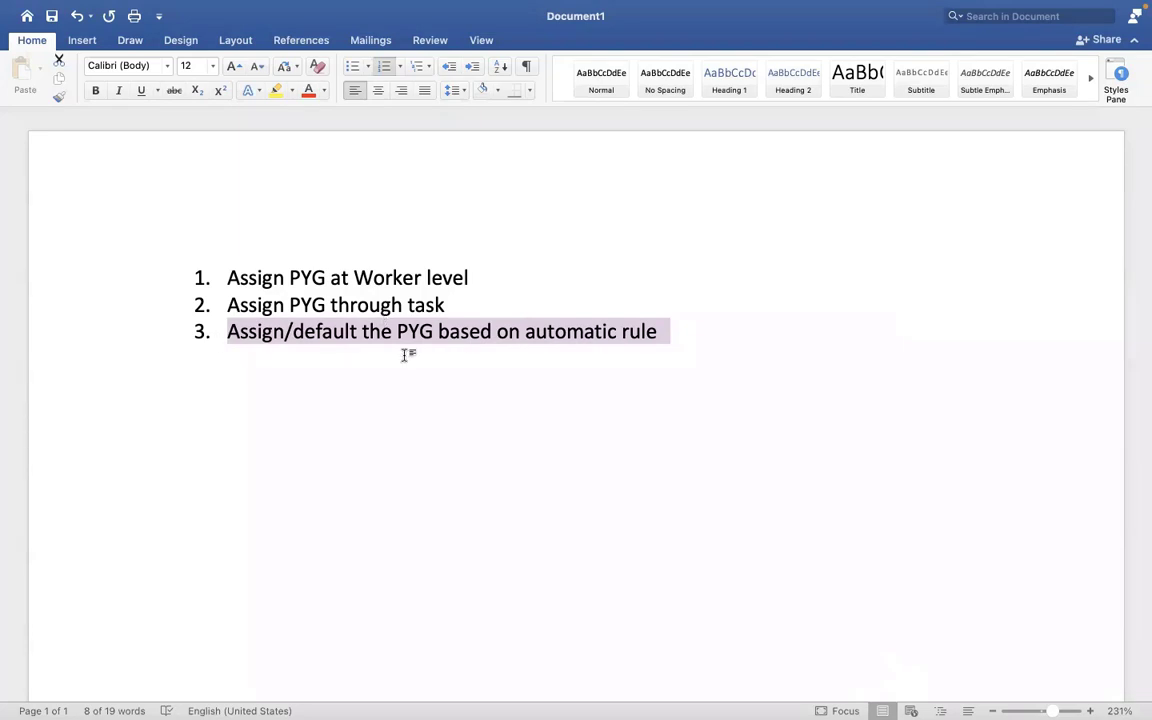
{"action": "key", "text": "ctrl+Right"}
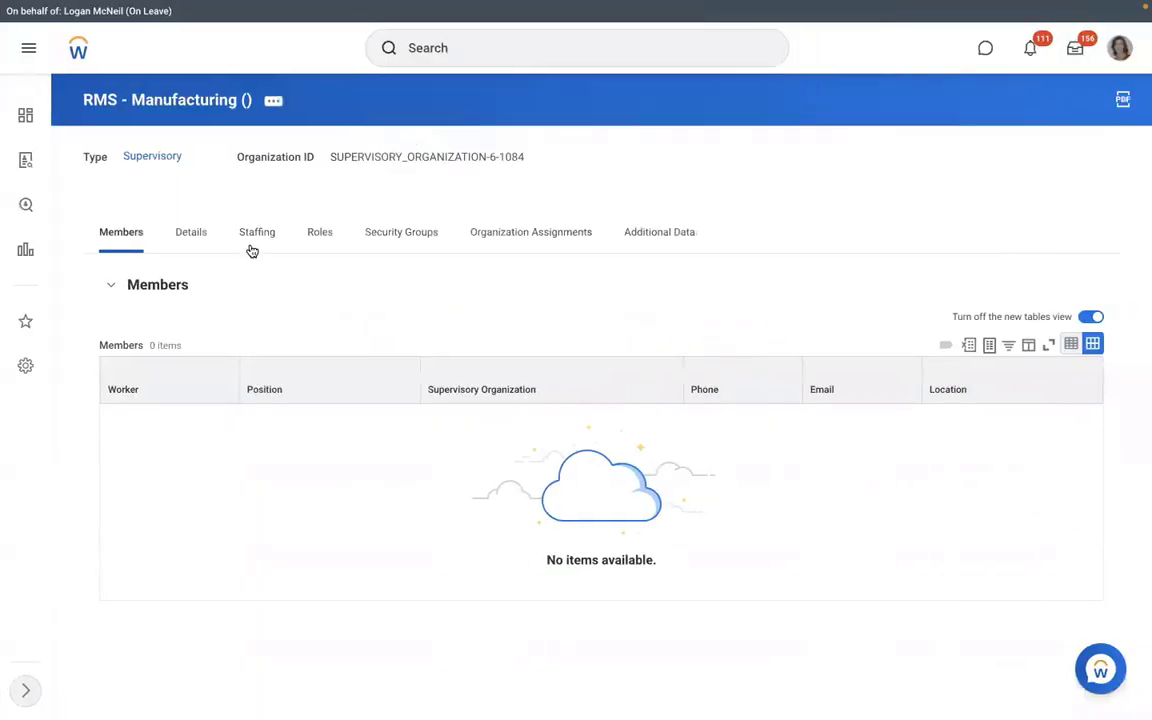
Show RMS - Manufacturing's staffing positions, then search Workday for 'view pay group'.
{"action": "left_click", "coordinate": [252, 248]}
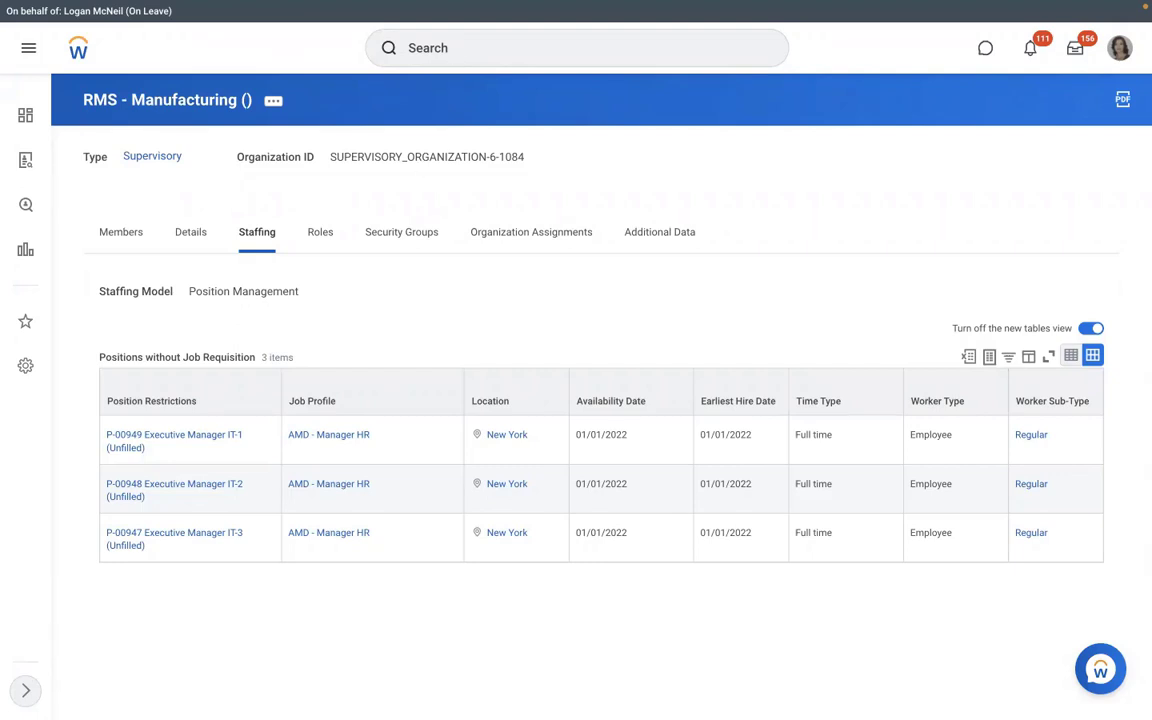
{"action": "left_click", "coordinate": [454, 50]}
{"action": "type", "text": "view pay group"}
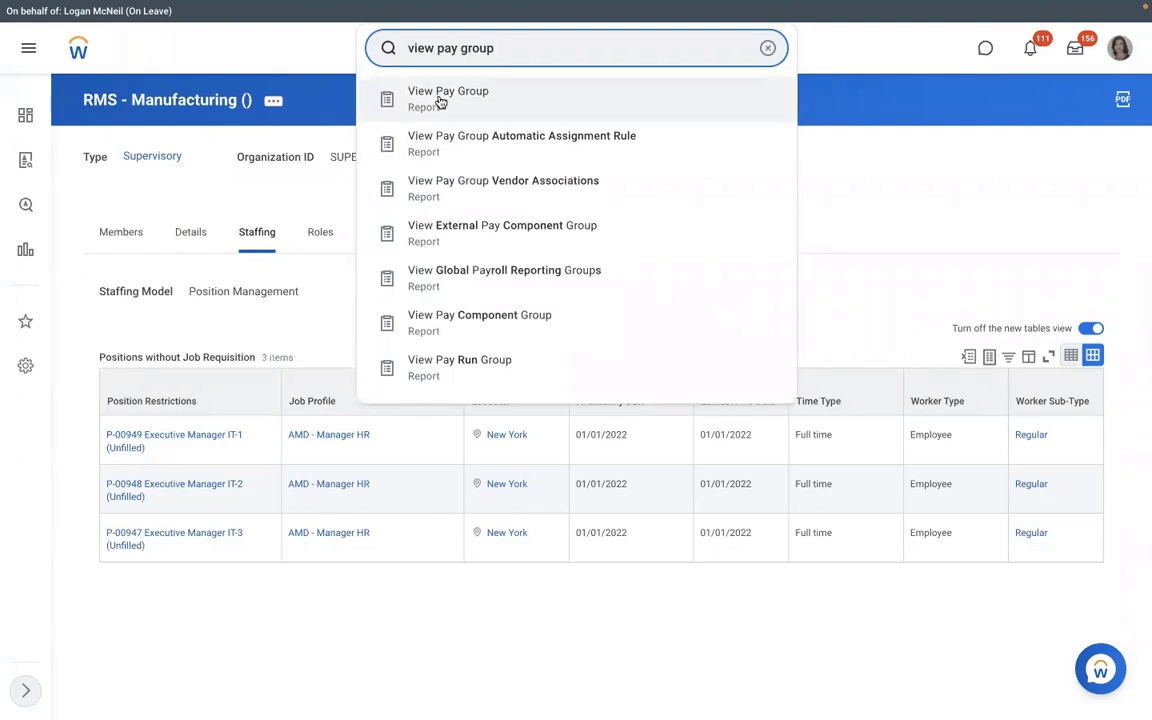
Run the View Pay Group report for RBS - Monthly PYG.
{"action": "left_click", "coordinate": [440, 100]}
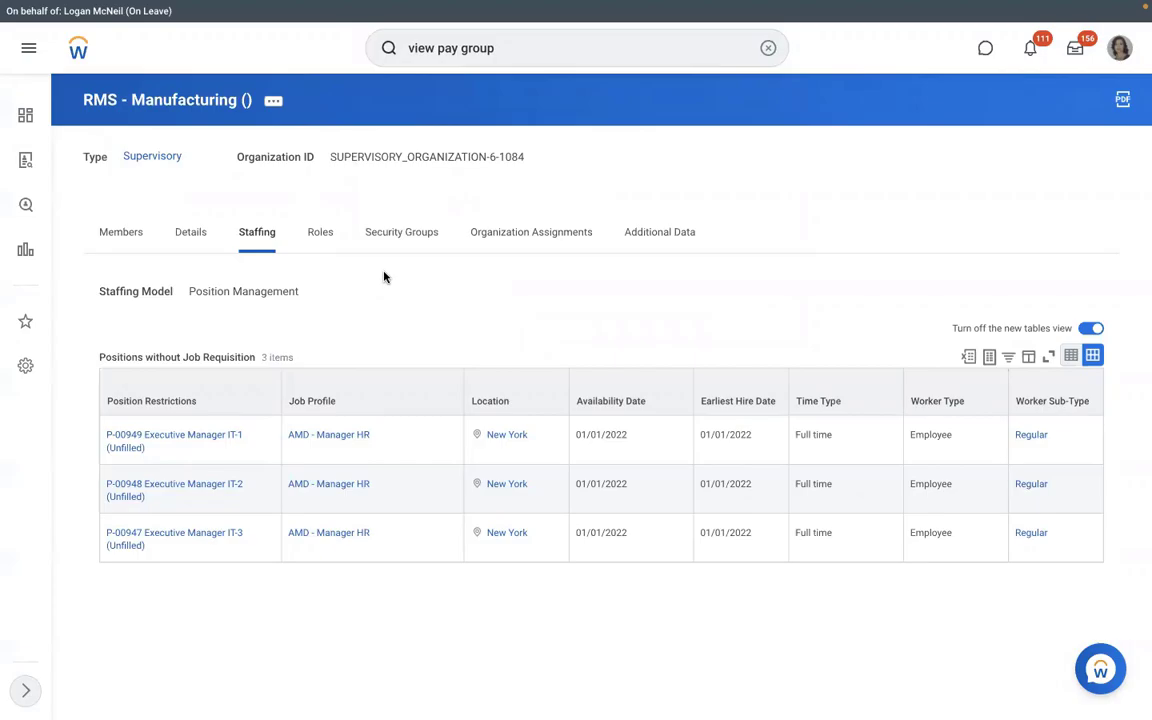
{"action": "type", "text": "dmd"}
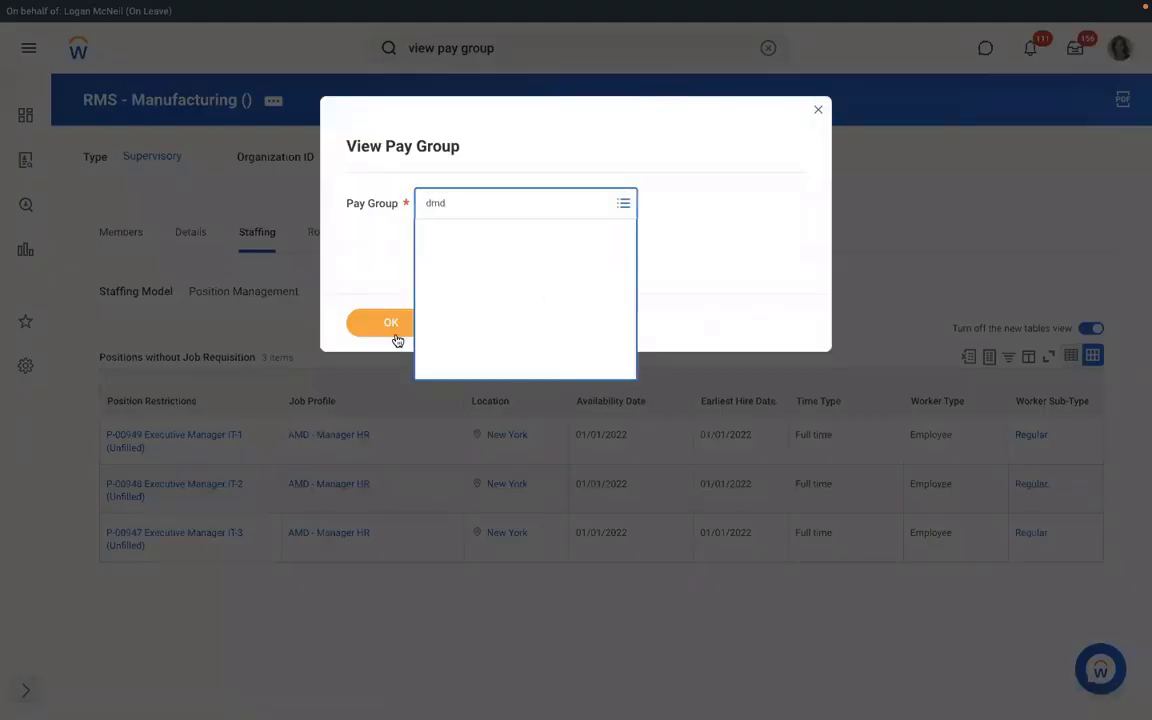
{"action": "left_click", "coordinate": [389, 333]}
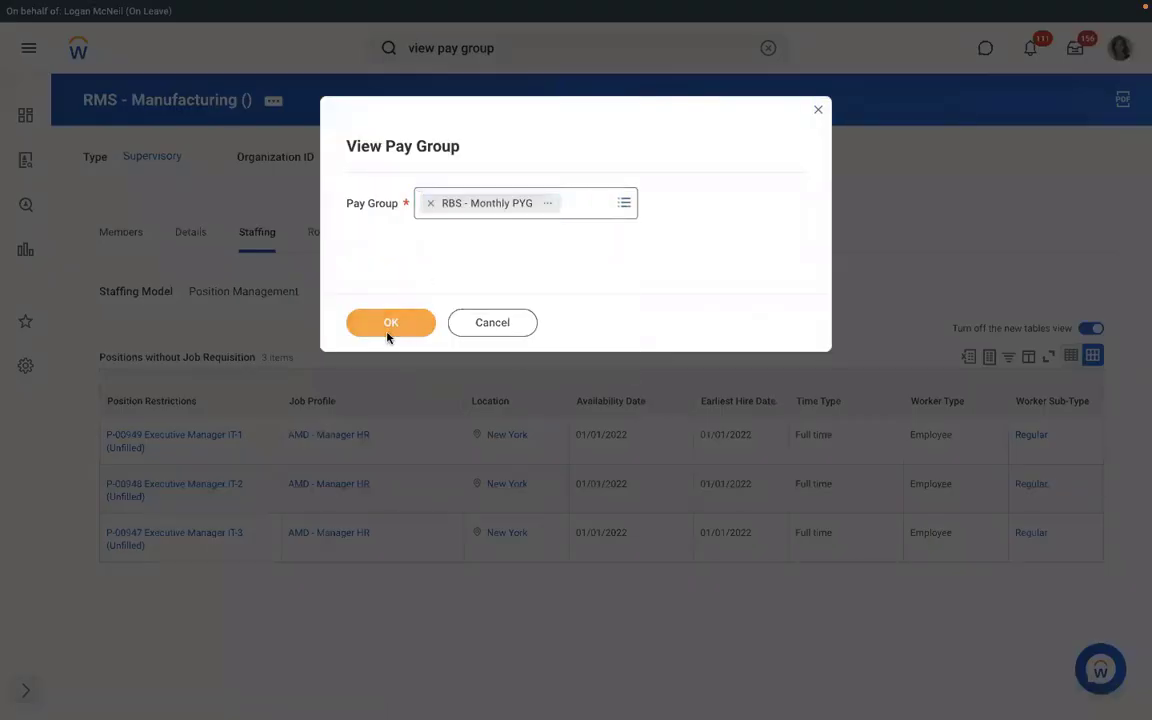
{"action": "left_click", "coordinate": [389, 334]}
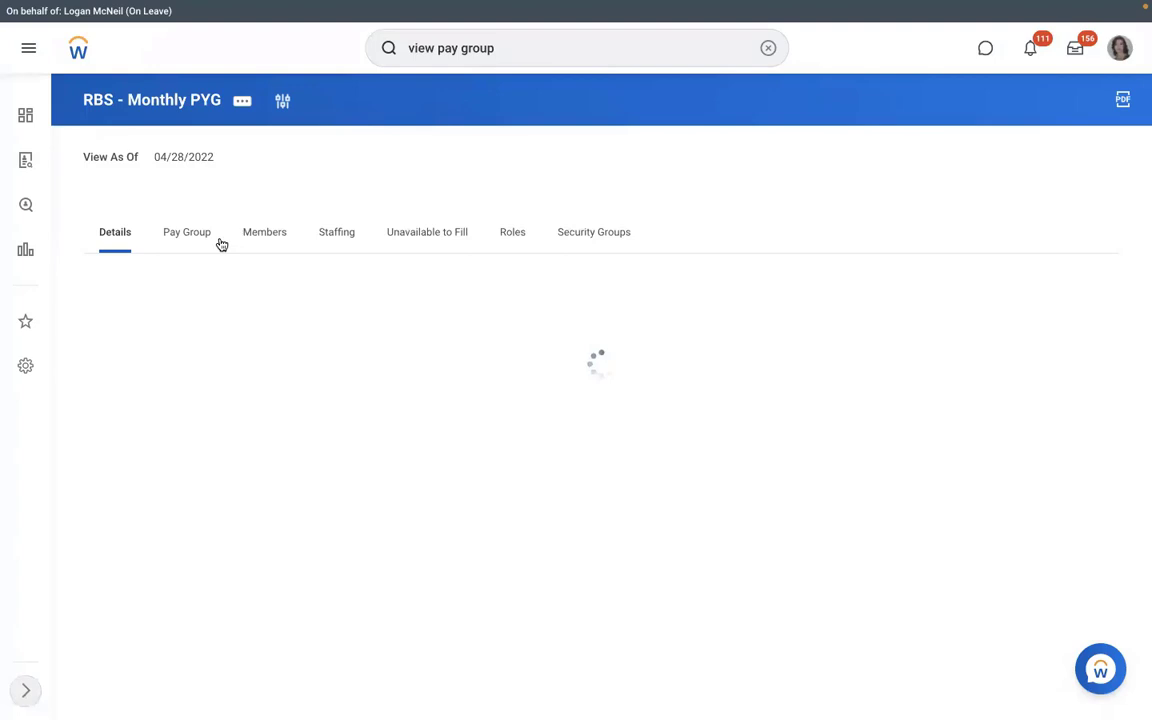
Review the pay group's members and the RBS - PYG Automatic Assignment rule's details.
{"action": "left_click", "coordinate": [264, 232]}
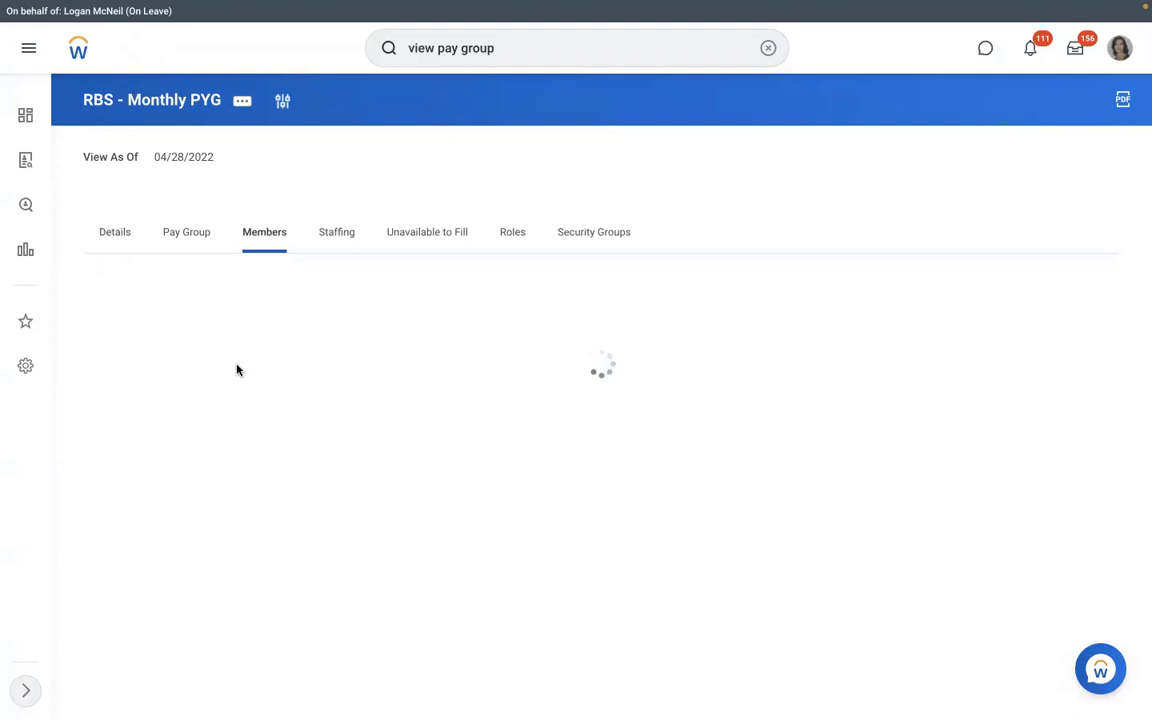
{"action": "left_click", "coordinate": [184, 238]}
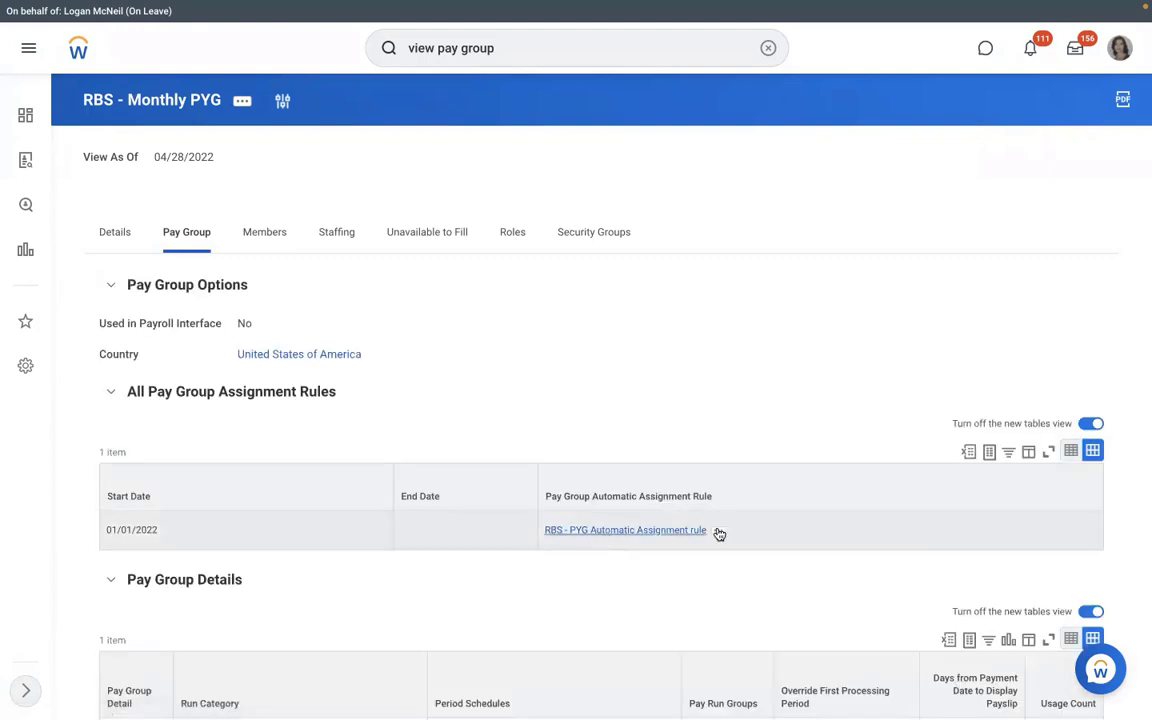
{"action": "mouse_move", "coordinate": [718, 532]}
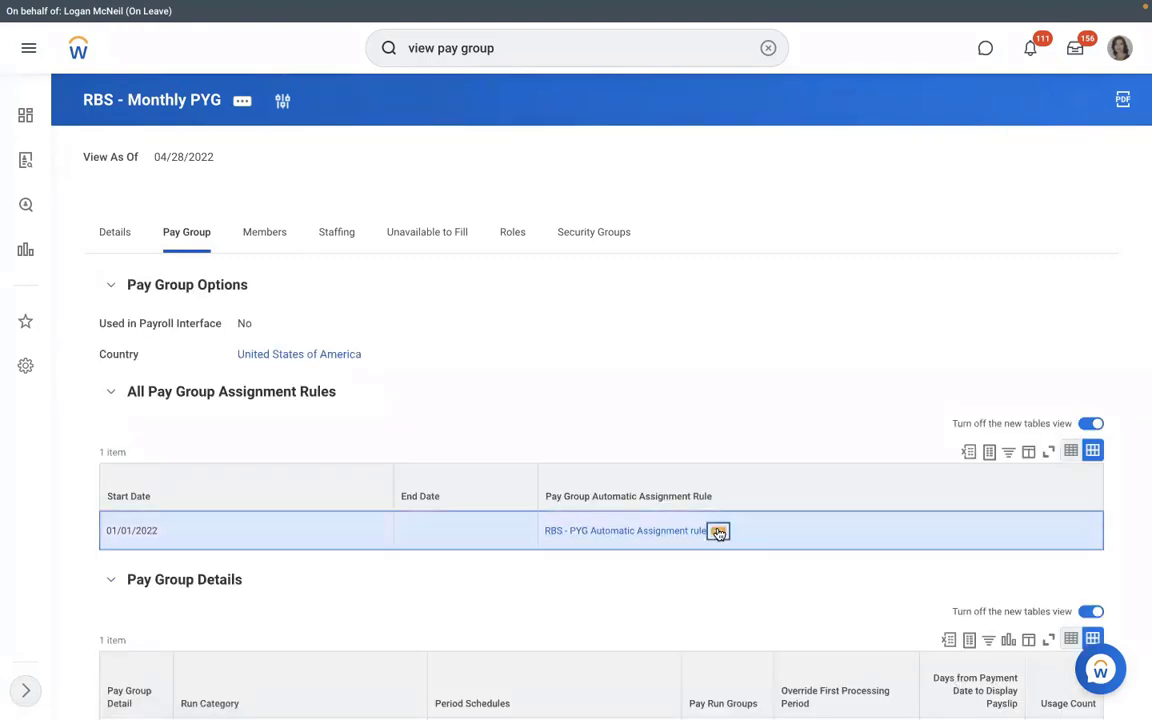
{"action": "left_click", "coordinate": [718, 532]}
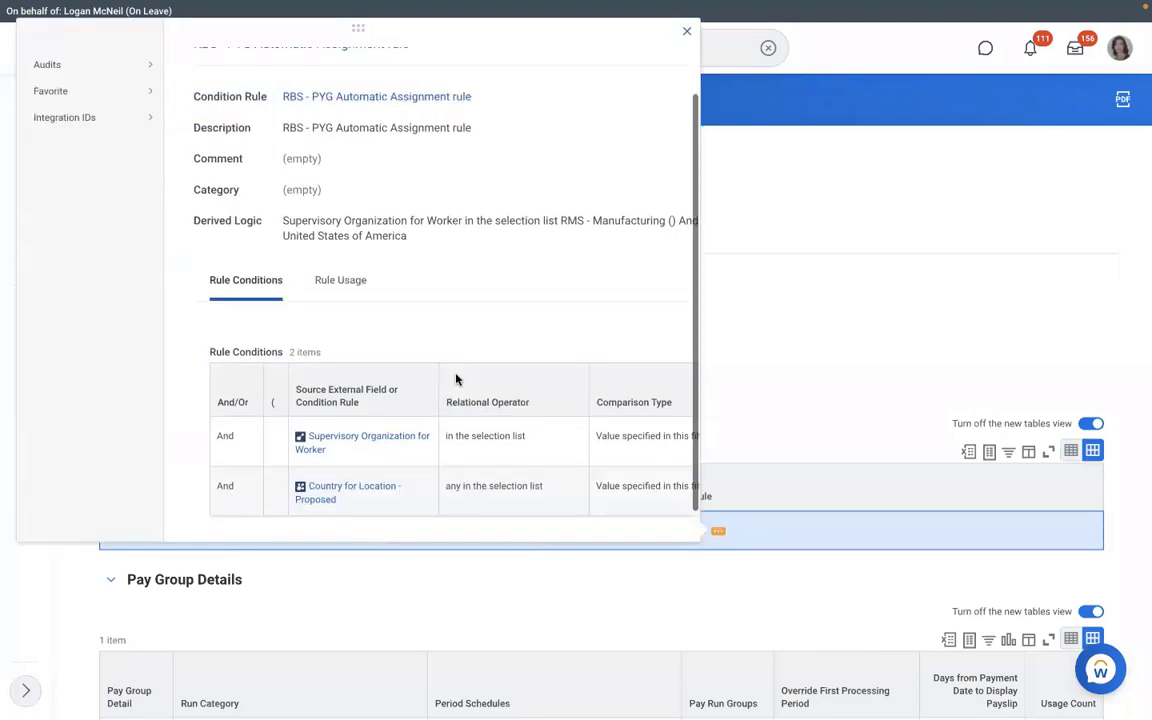
{"action": "scroll", "coordinate": [456, 379], "scroll_direction": "down", "scroll_amount": 1}
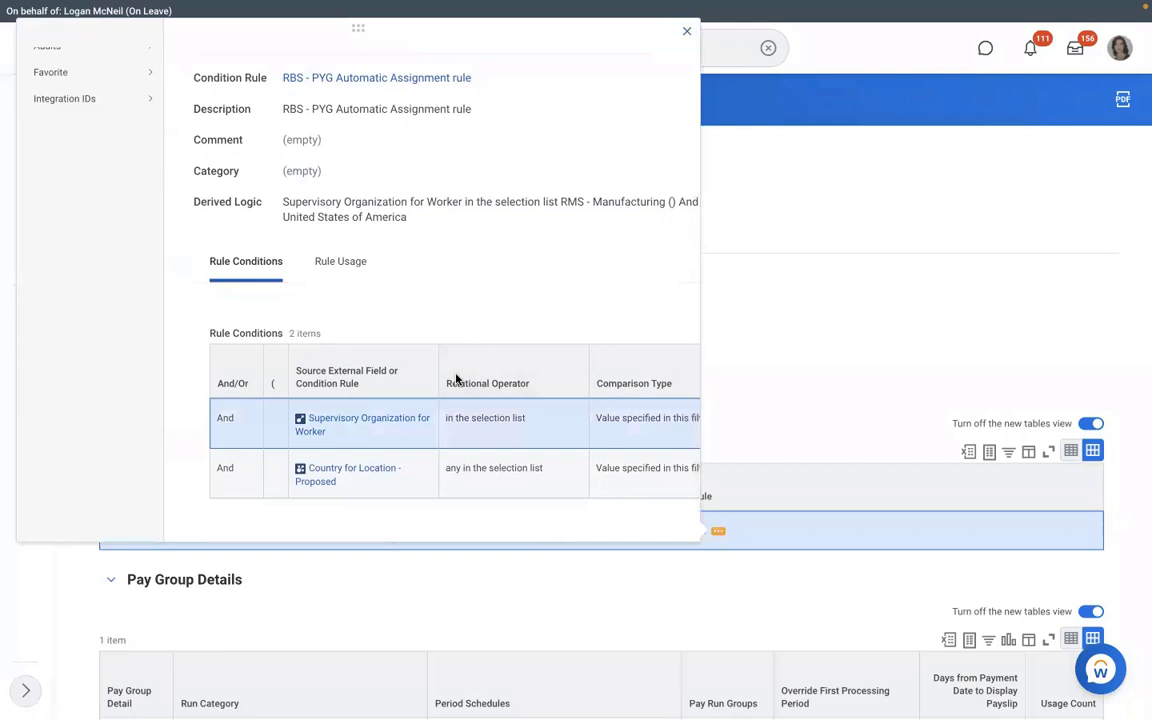
{"action": "scroll", "coordinate": [456, 379], "scroll_direction": "right", "scroll_amount": 5}
{"action": "left_click", "coordinate": [741, 338]}
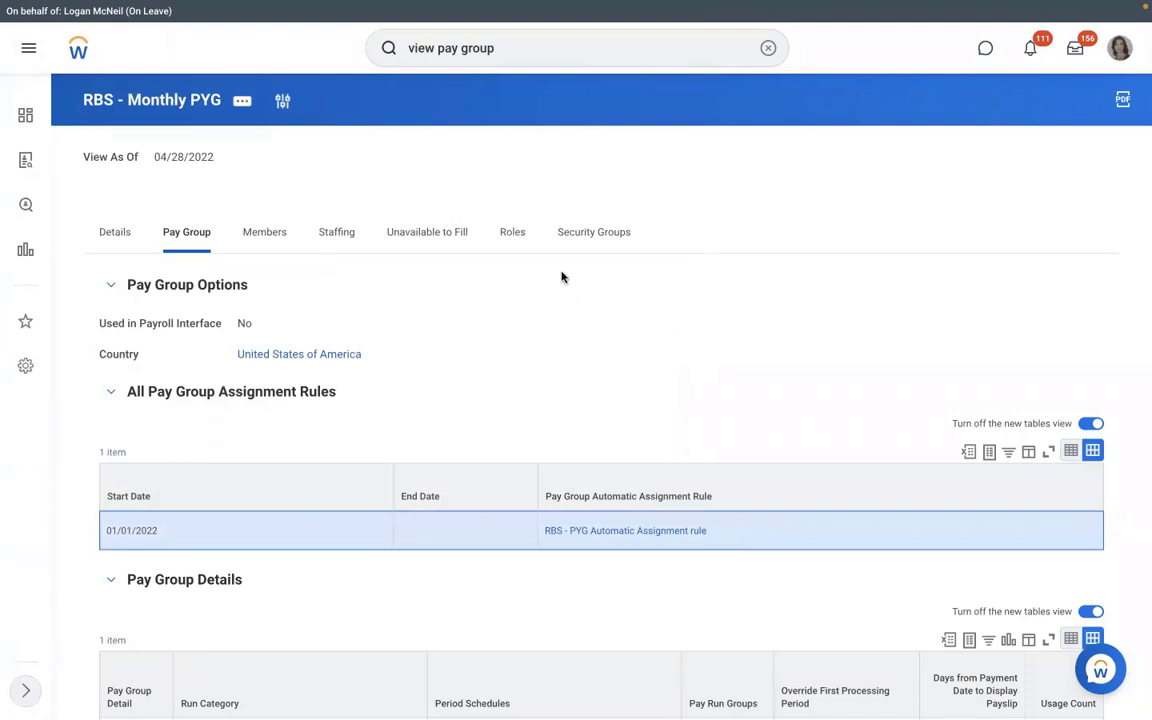
Show RBS - Monthly PYG's assigned roles and bring up its related actions list.
{"action": "left_click", "coordinate": [518, 240]}
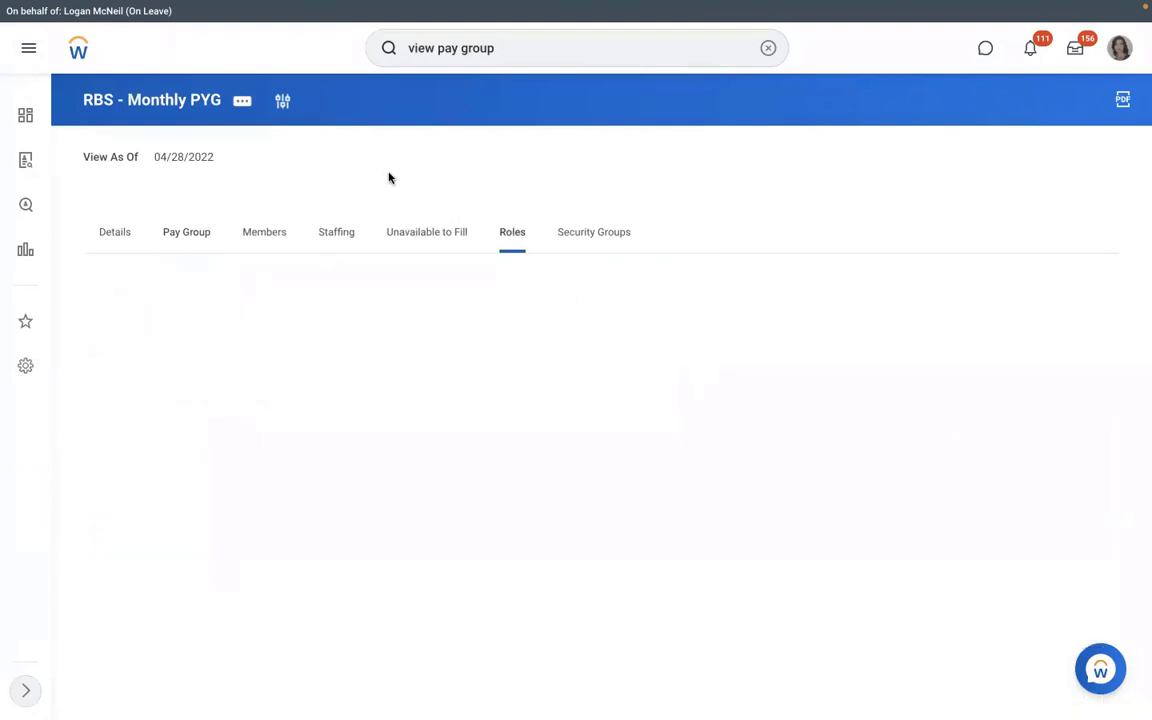
{"action": "left_click", "coordinate": [243, 101]}
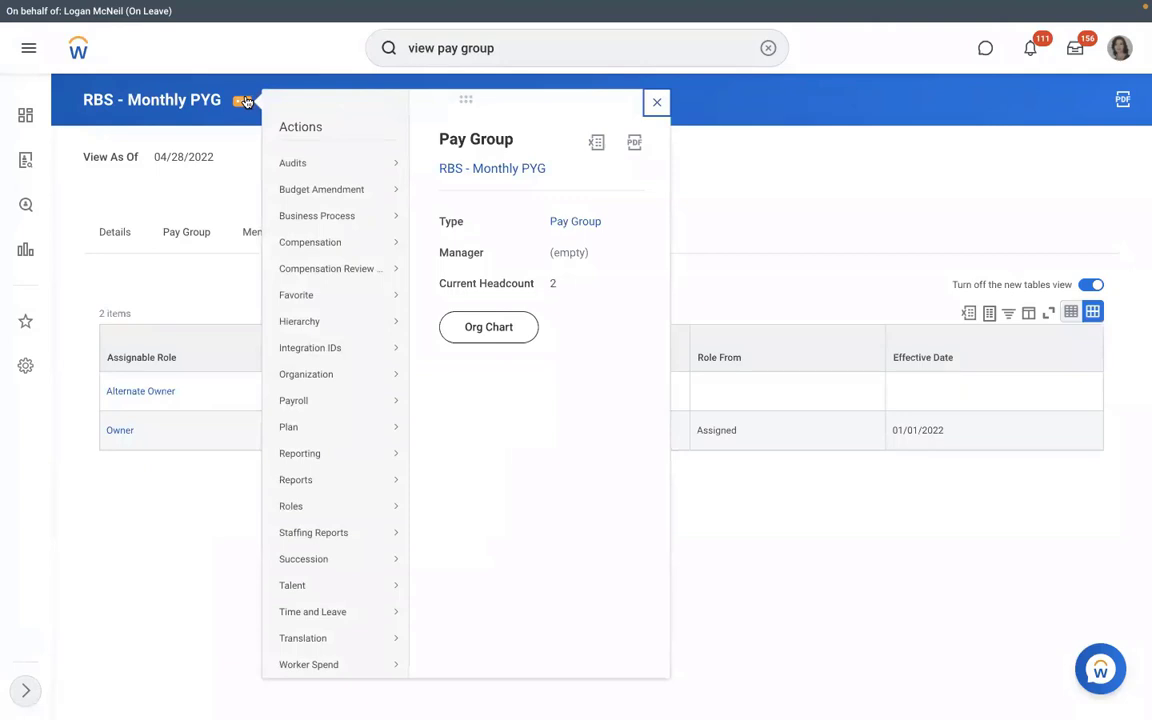
{"action": "left_click", "coordinate": [238, 181]}
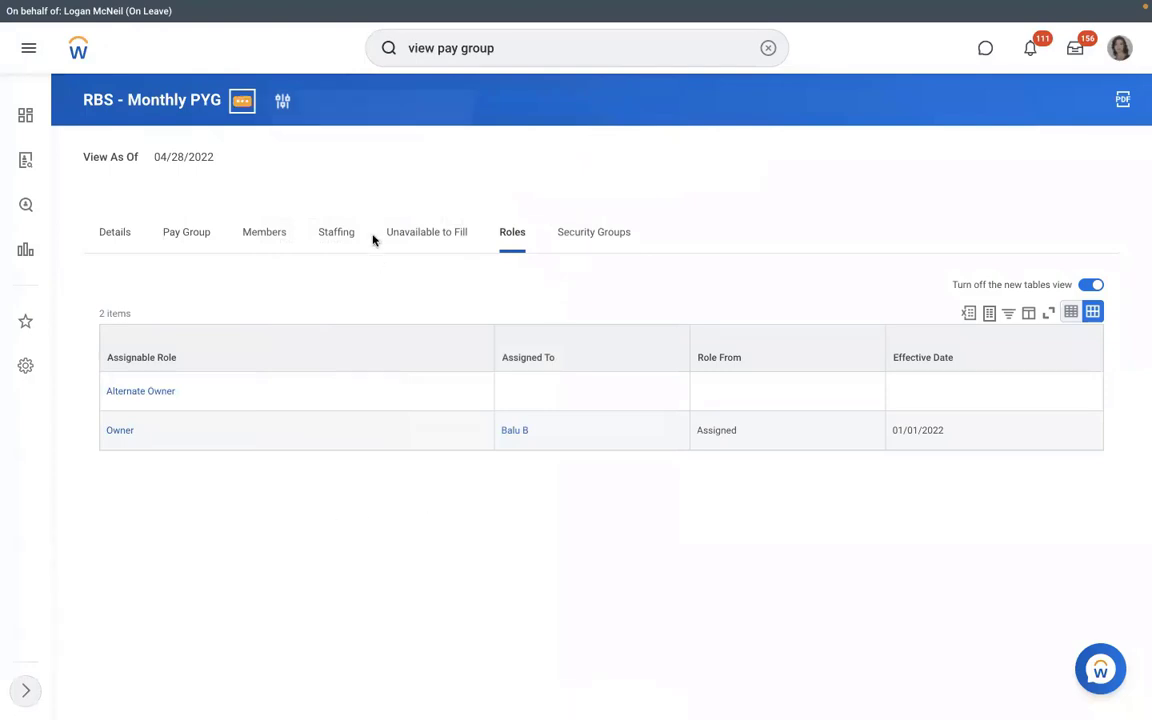
{"action": "key", "text": "Return"}
Start Assign Roles for the pay group with effective date 01/01/2022.
{"action": "mouse_move", "coordinate": [291, 506]}
{"action": "left_click", "coordinate": [455, 507]}
{"action": "left_click", "coordinate": [444, 209]}
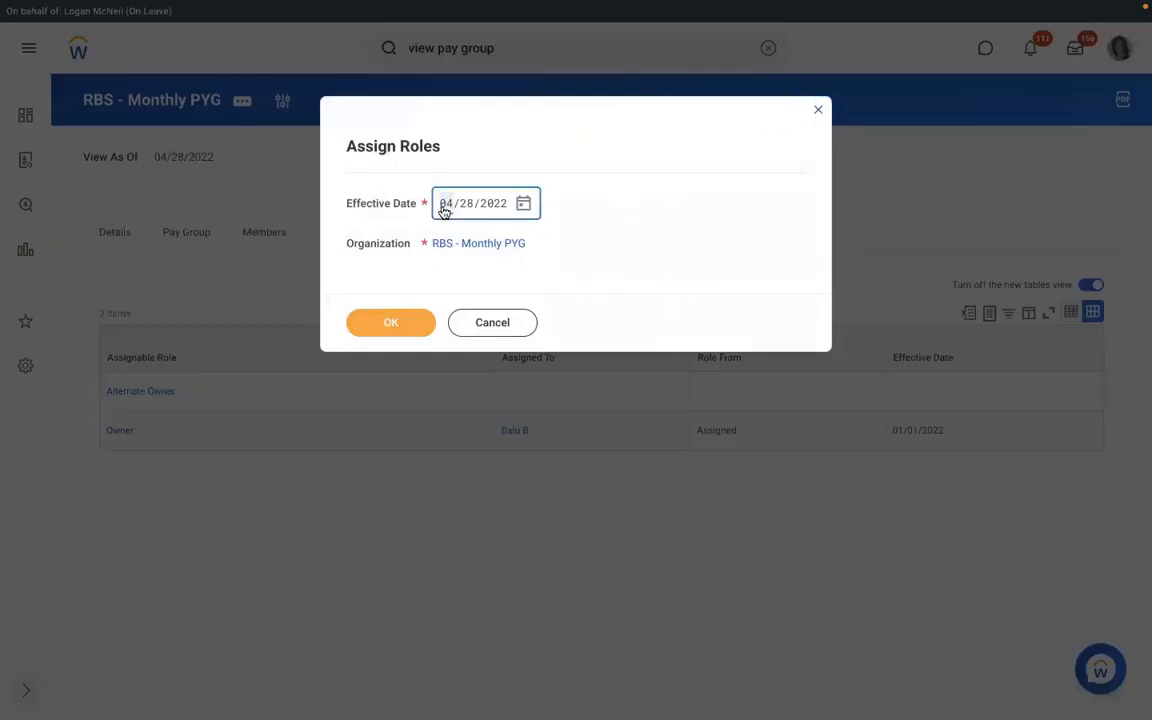
{"action": "type", "text": "01/01/2"}
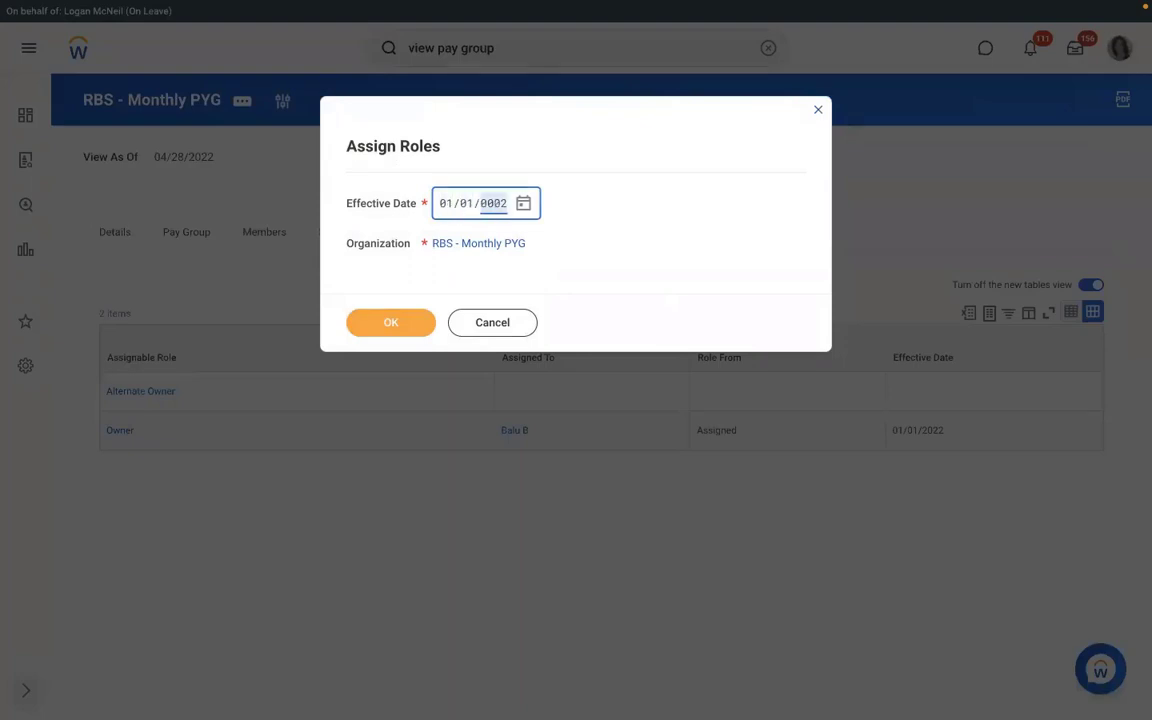
{"action": "type", "text": "022"}
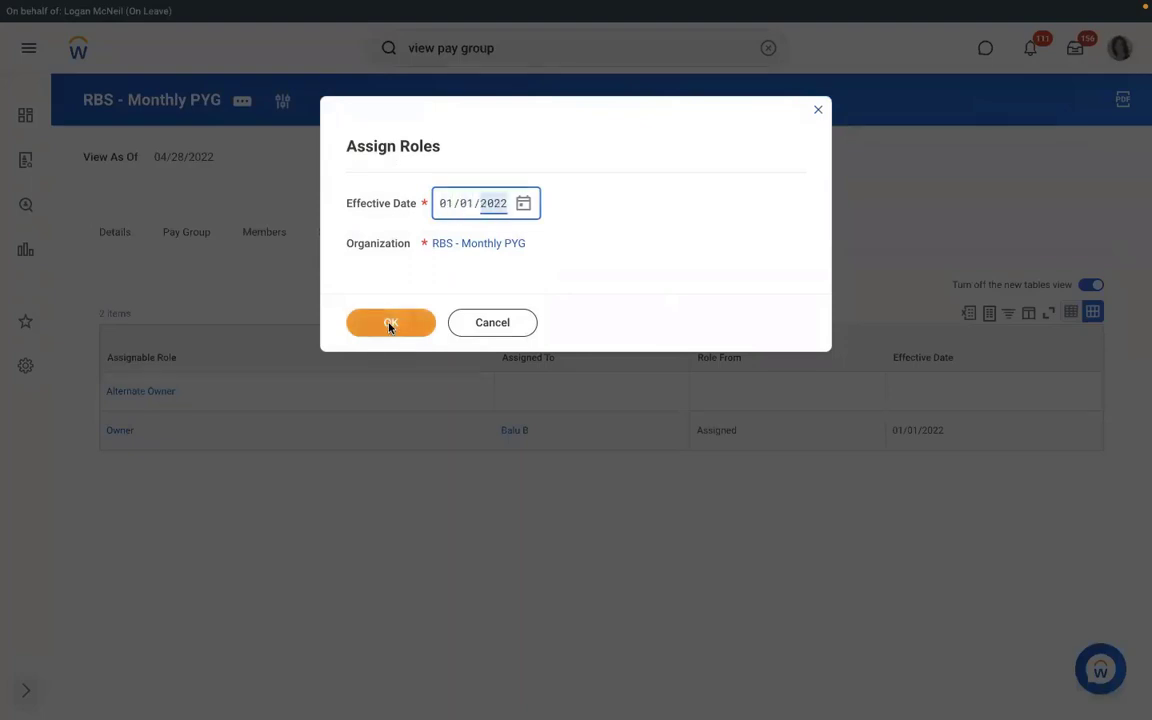
{"action": "left_click", "coordinate": [390, 324]}
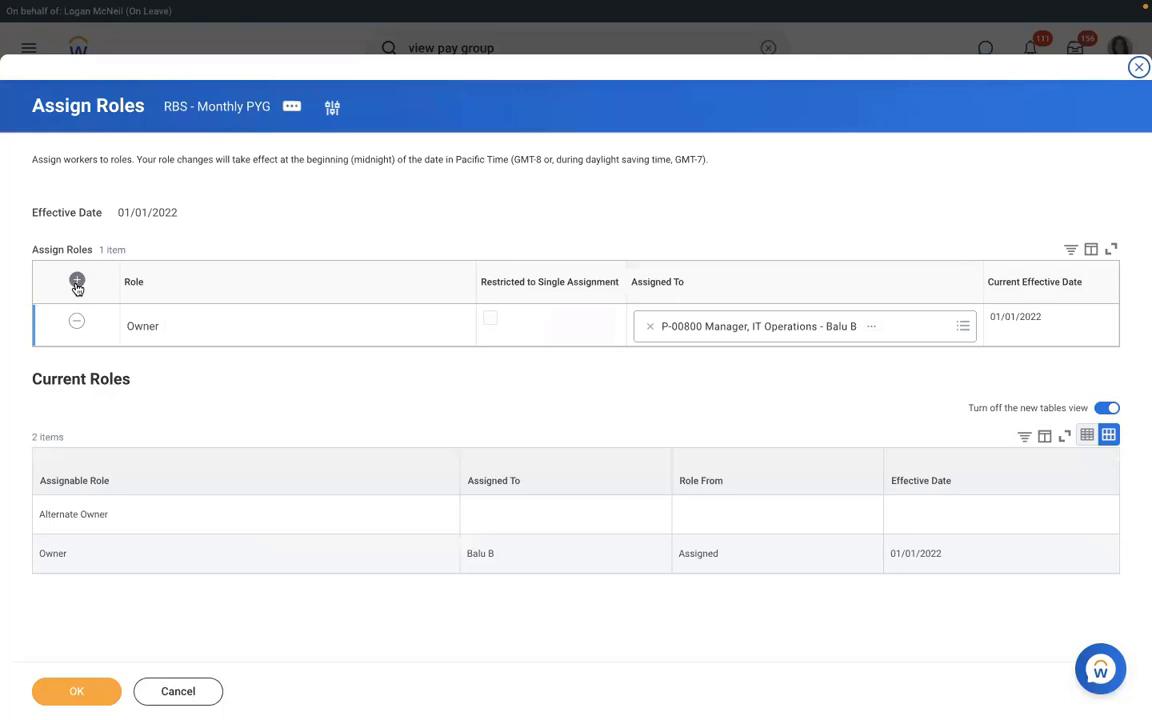
Add a Payroll Partner role assigned to the Vice President, Human Resources worker and save.
{"action": "left_click", "coordinate": [77, 283]}
{"action": "left_click", "coordinate": [212, 326]}
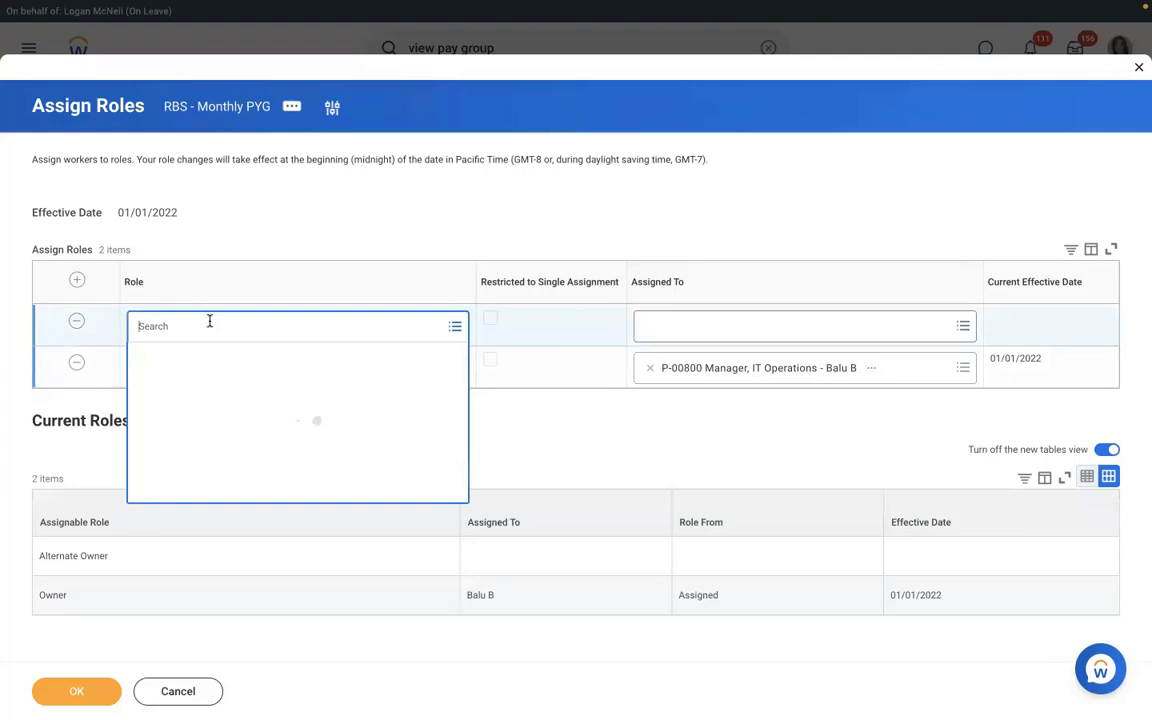
{"action": "type", "text": "p"}
{"action": "type", "text": "ayroll part"}
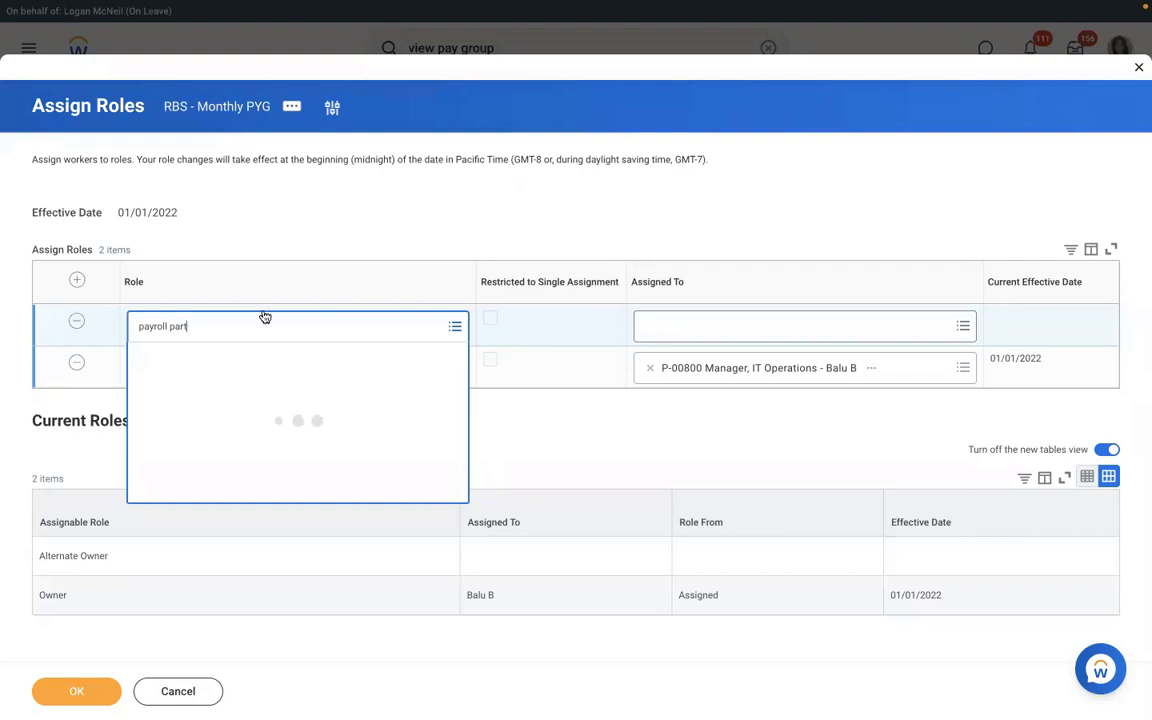
{"action": "key", "text": "Return"}
{"action": "key", "text": "Tab"}
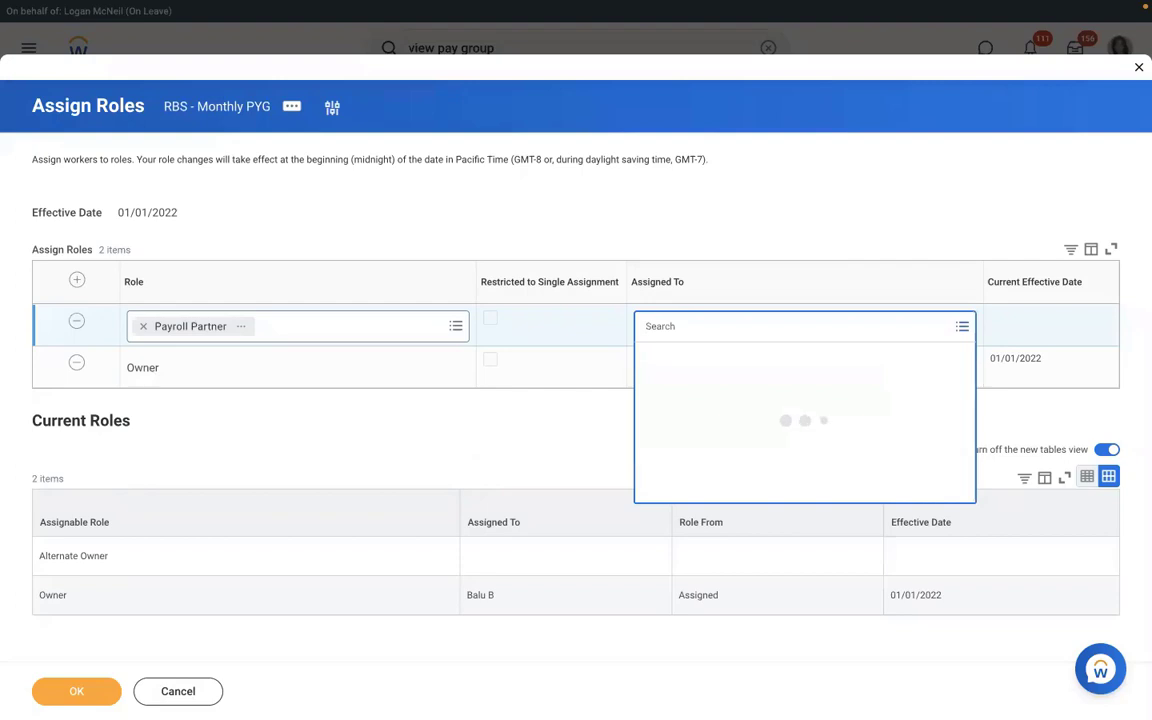
{"action": "type", "text": "logan mc"}
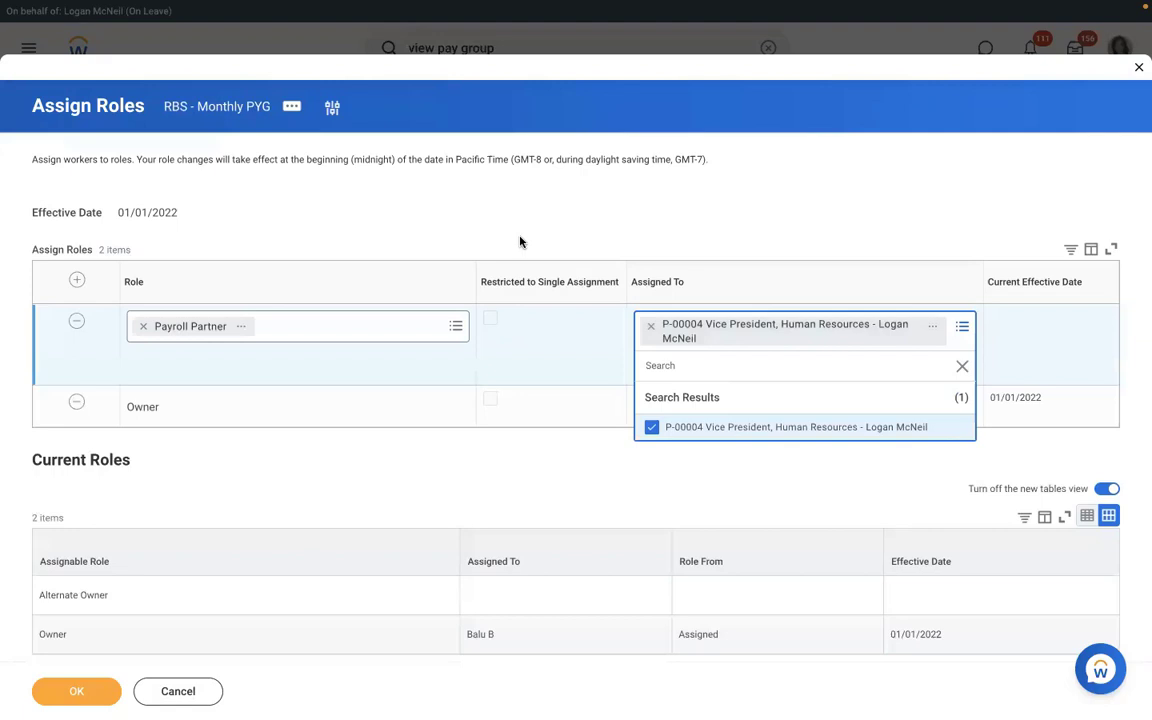
{"action": "left_click", "coordinate": [520, 241]}
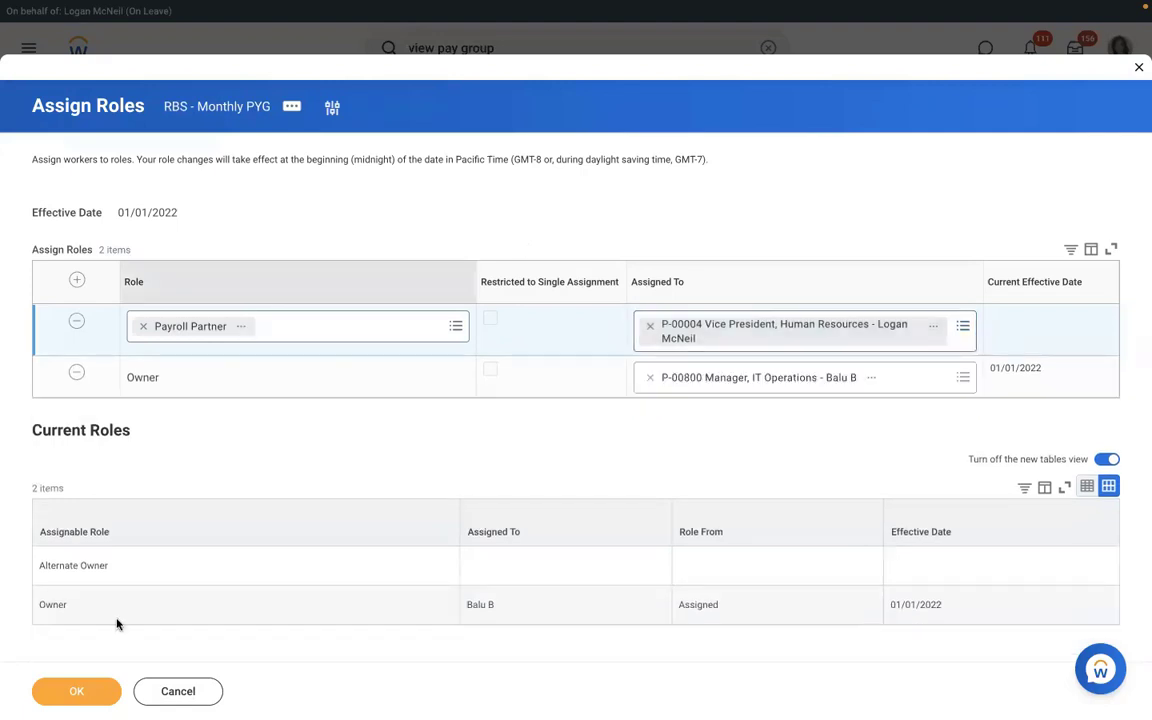
{"action": "left_click", "coordinate": [78, 692]}
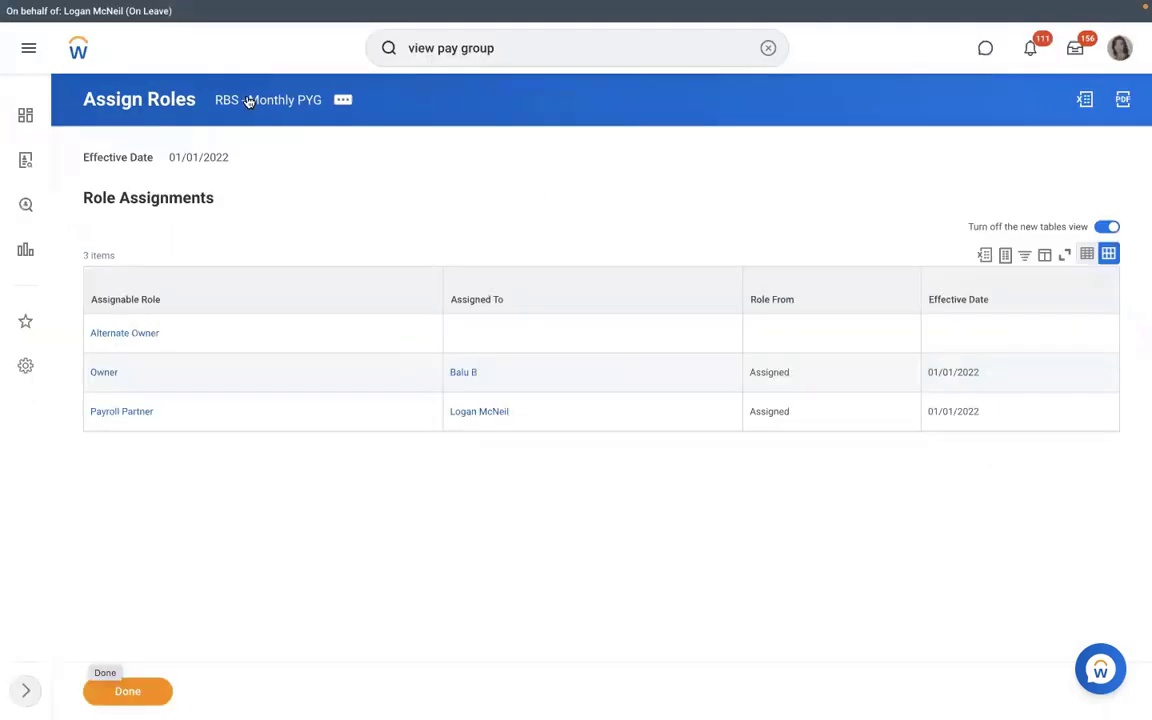
{"action": "left_click", "coordinate": [248, 101]}
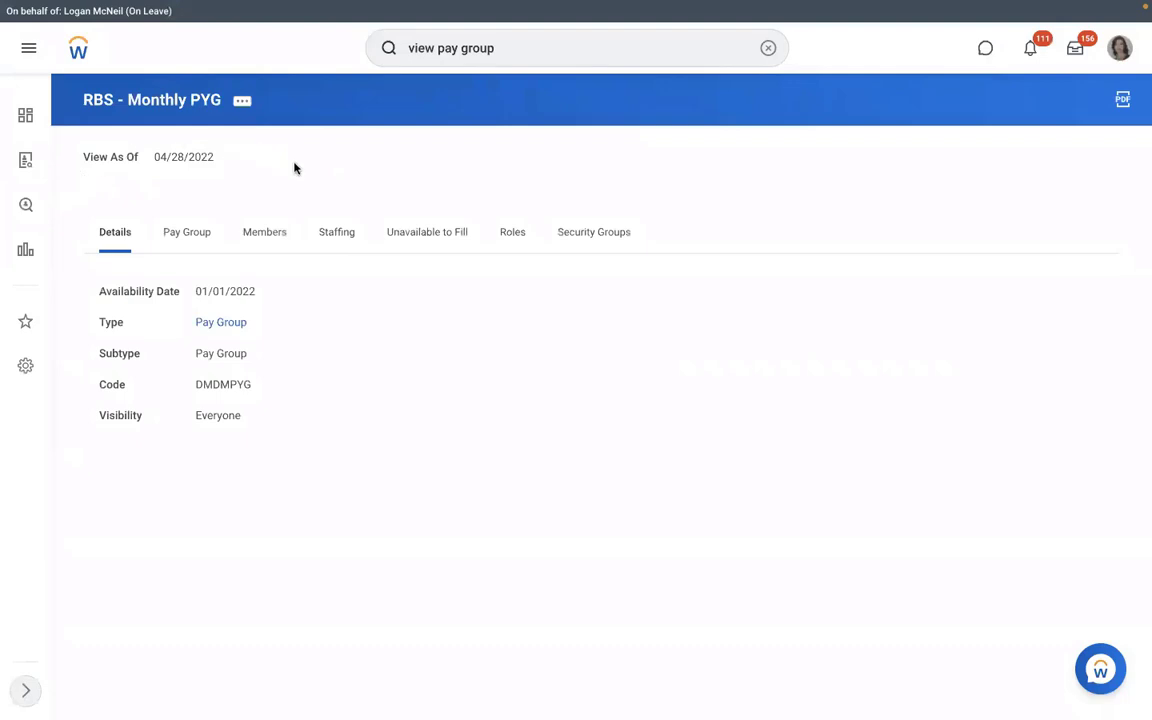
Confirm the Payroll Partner row in the pay group's roles, then view its two members.
{"action": "left_click", "coordinate": [512, 233]}
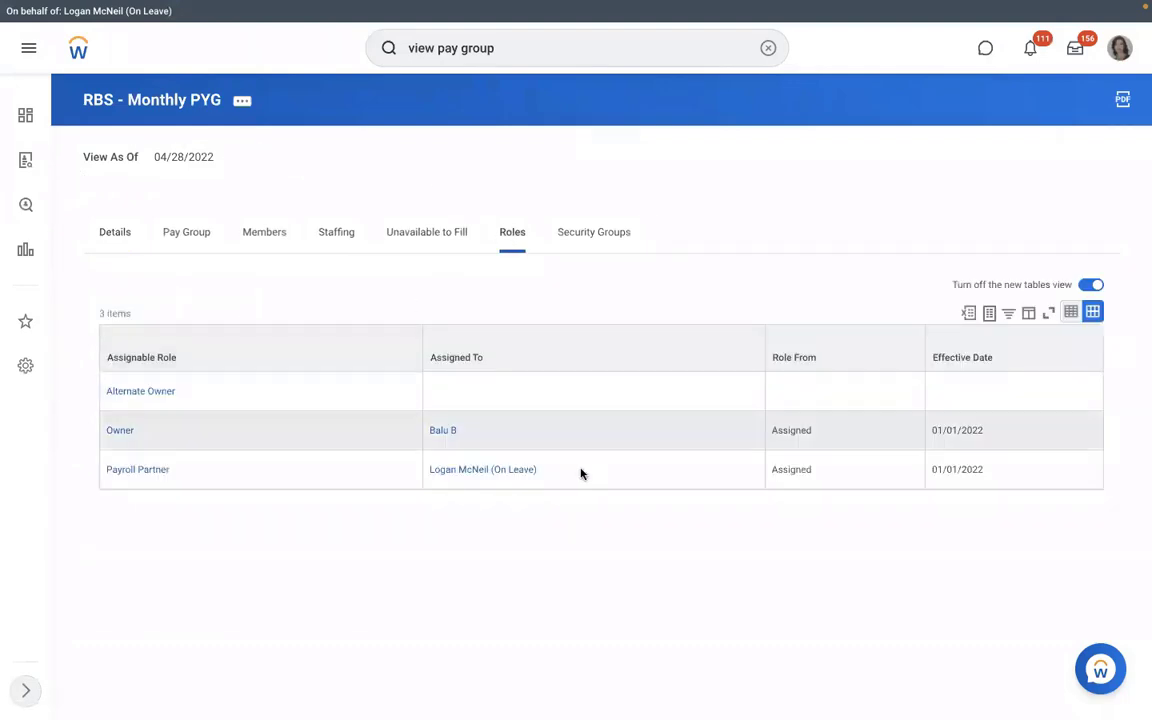
{"action": "left_click", "coordinate": [442, 465]}
{"action": "triple_click", "coordinate": [442, 465]}
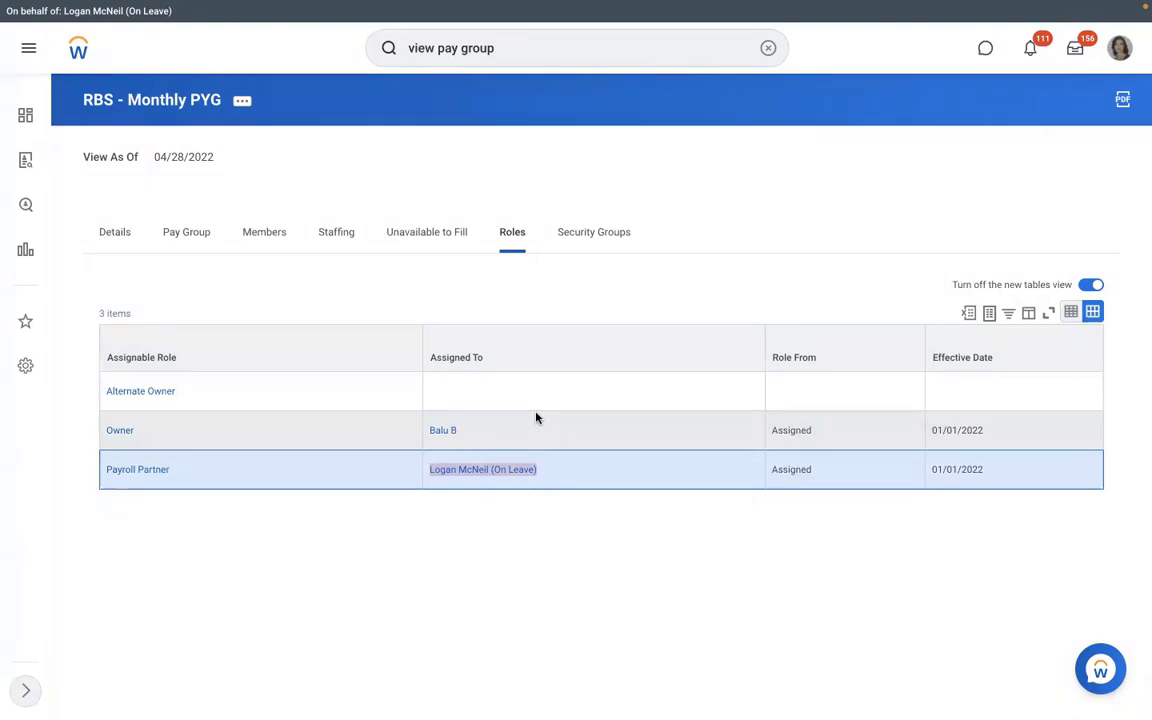
{"action": "left_click", "coordinate": [243, 234]}
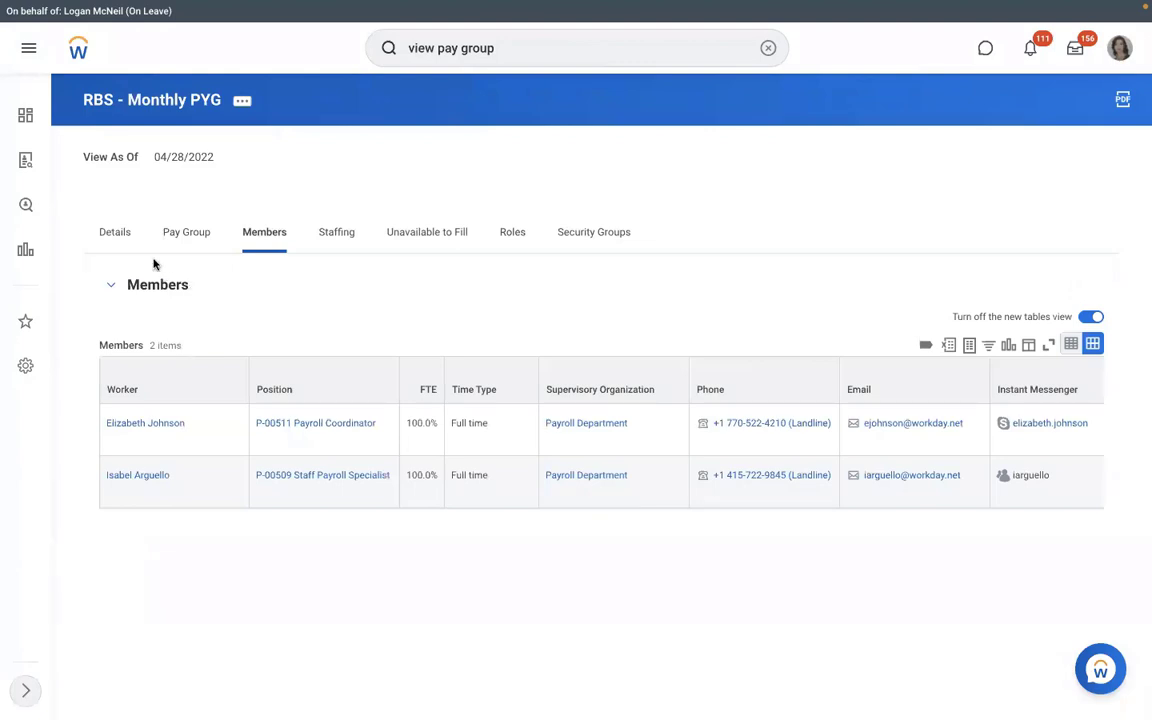
Show RBS - Monthly PYG's pay group options and its automatic assignment rule.
{"action": "left_click", "coordinate": [186, 232]}
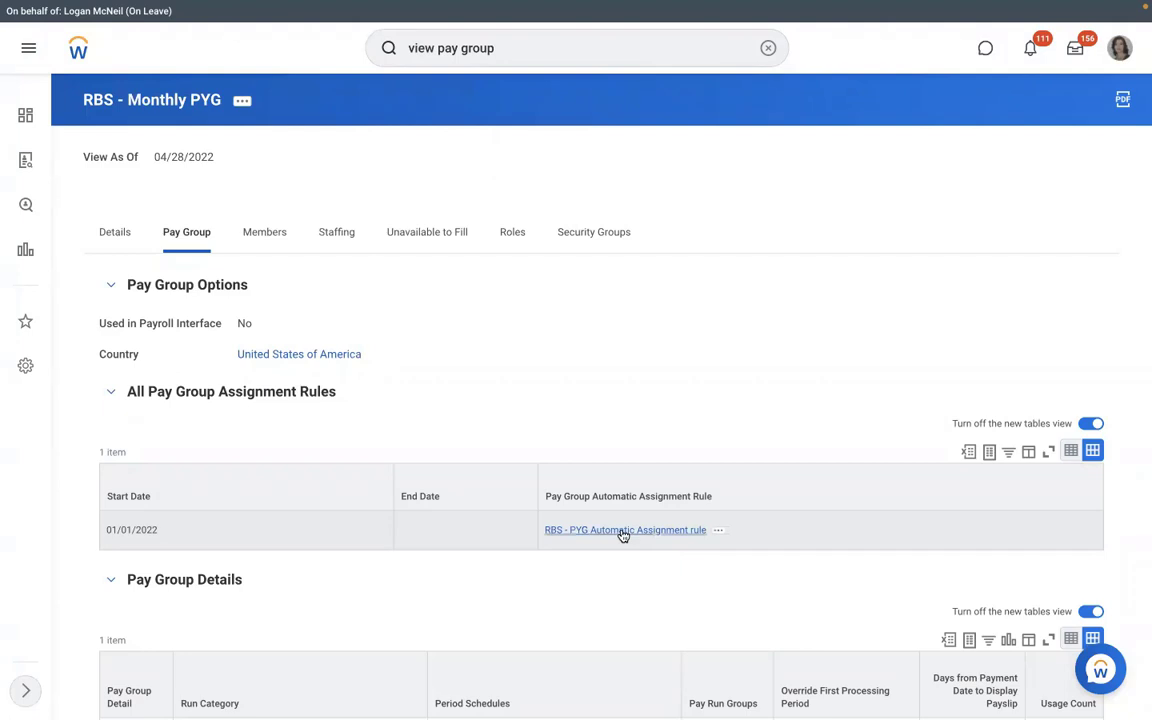
Open the RBS - PYG Automatic Assignment rule to view its organization and country conditions.
{"action": "left_click", "coordinate": [622, 533]}
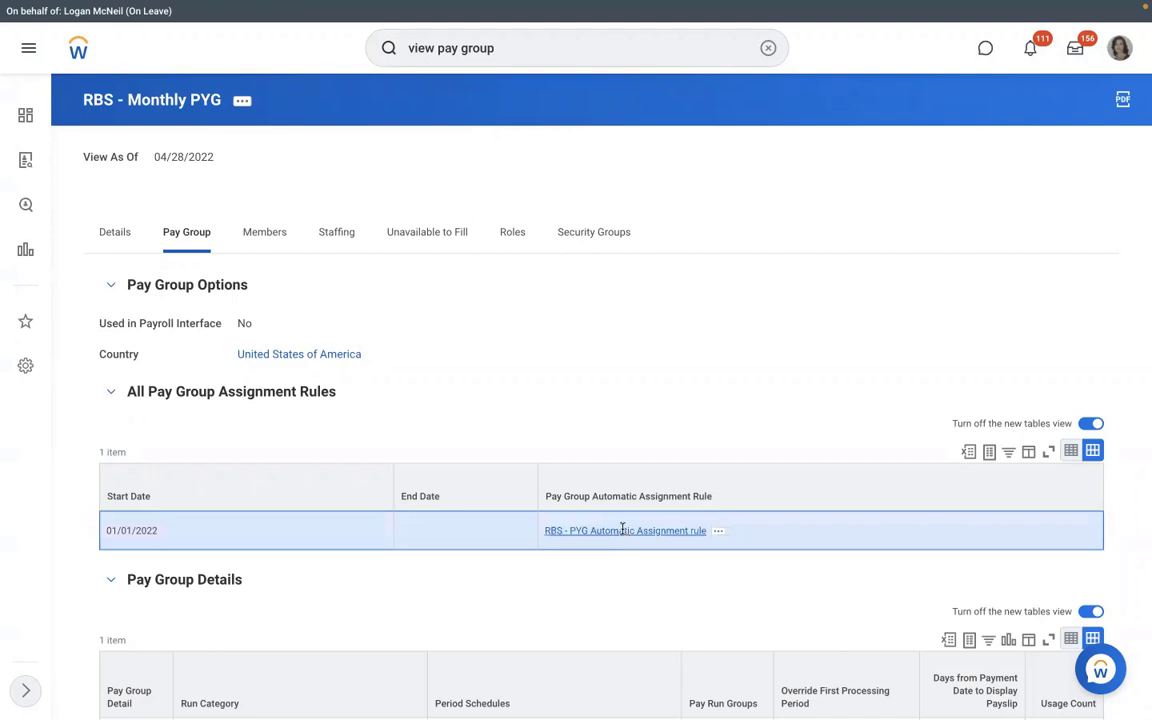
{"action": "left_click", "coordinate": [622, 531]}
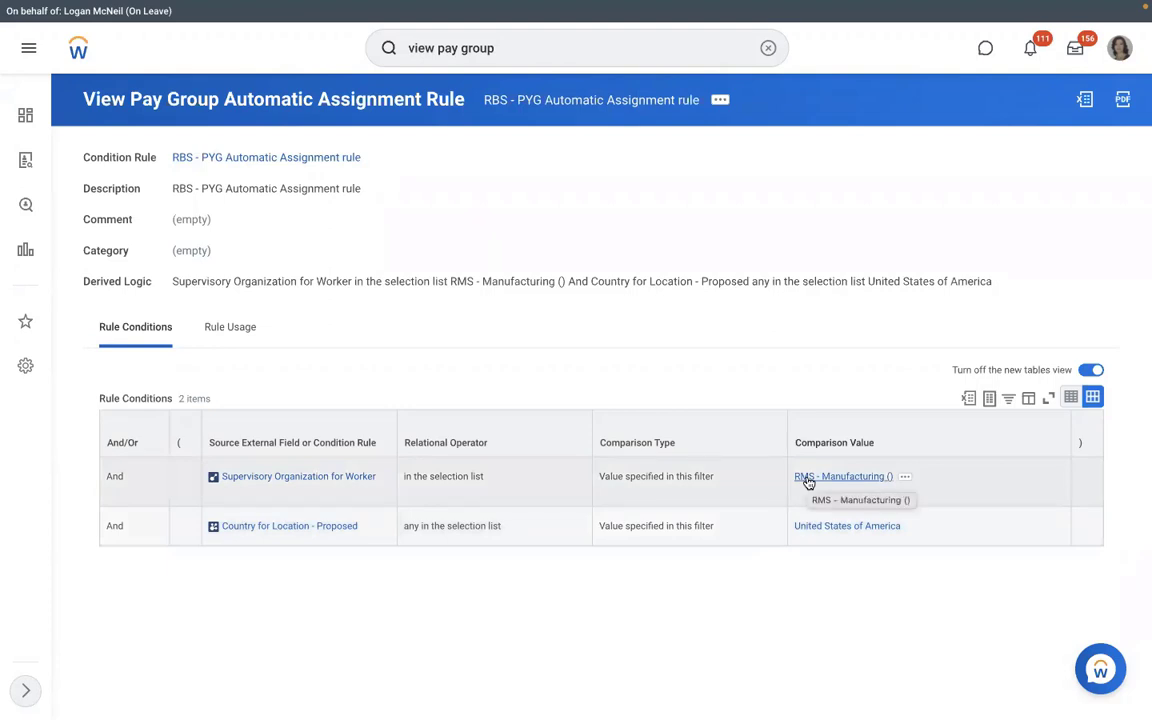
Start Hire Employee with a new pre-hire for position P-00949 Executive Manager IT-1.
{"action": "left_click", "coordinate": [808, 479]}
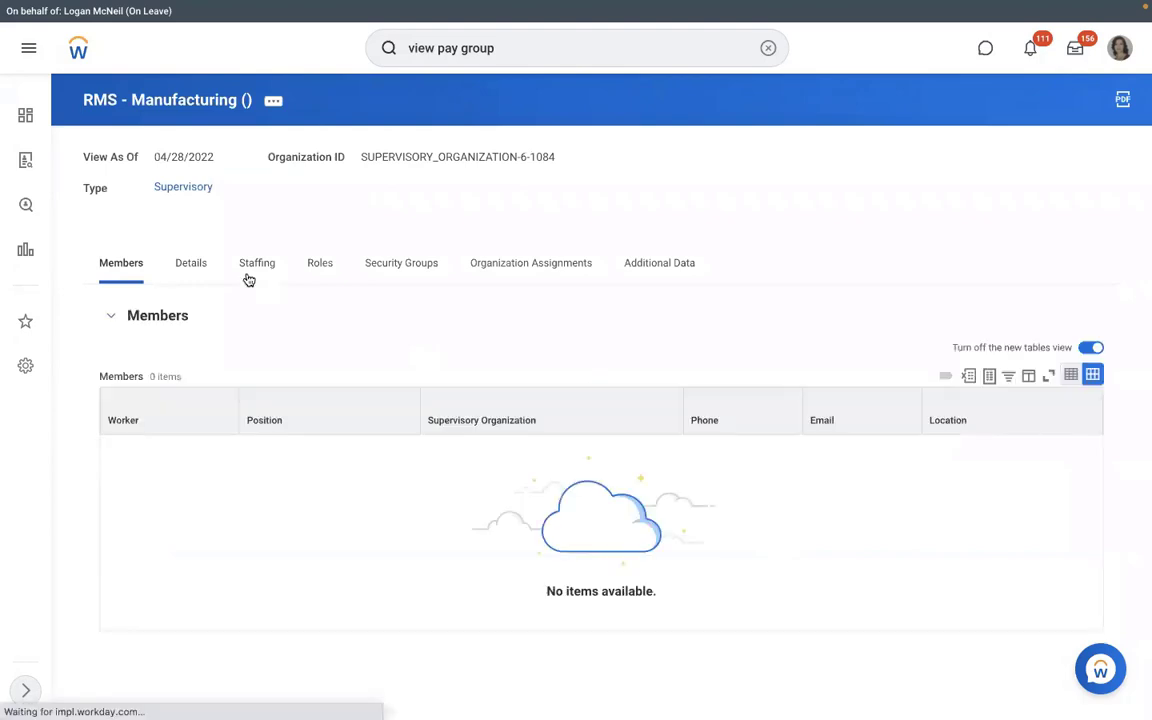
{"action": "left_click", "coordinate": [249, 277]}
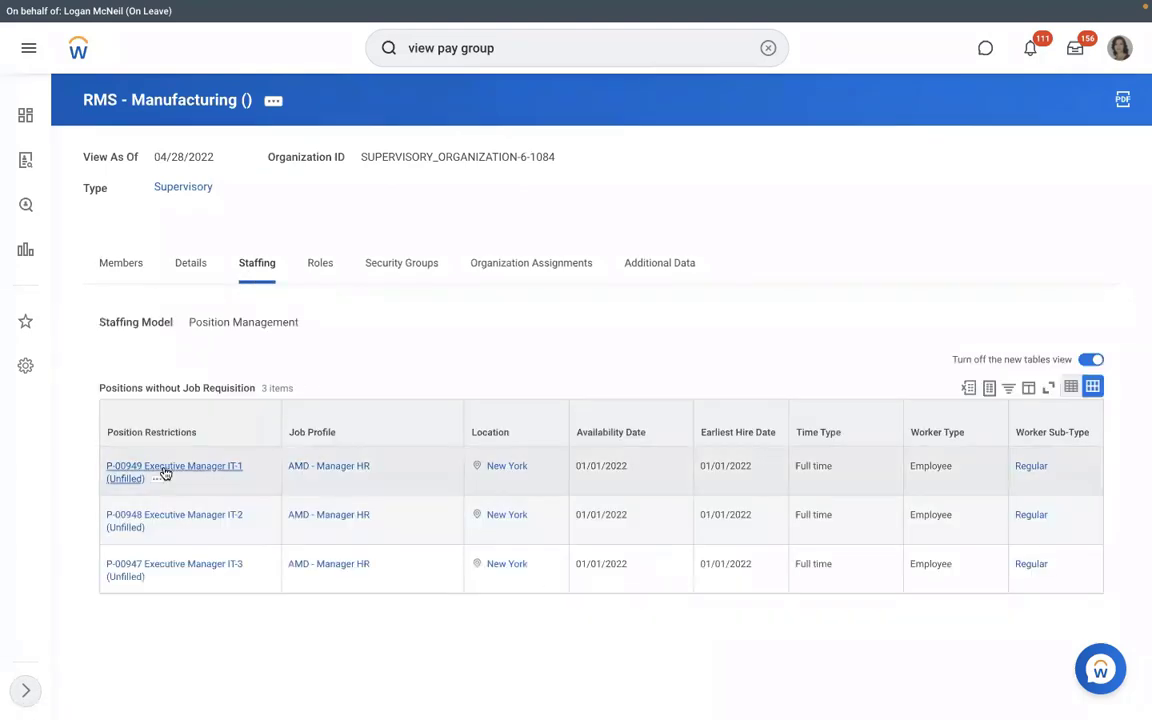
{"action": "left_click", "coordinate": [160, 483]}
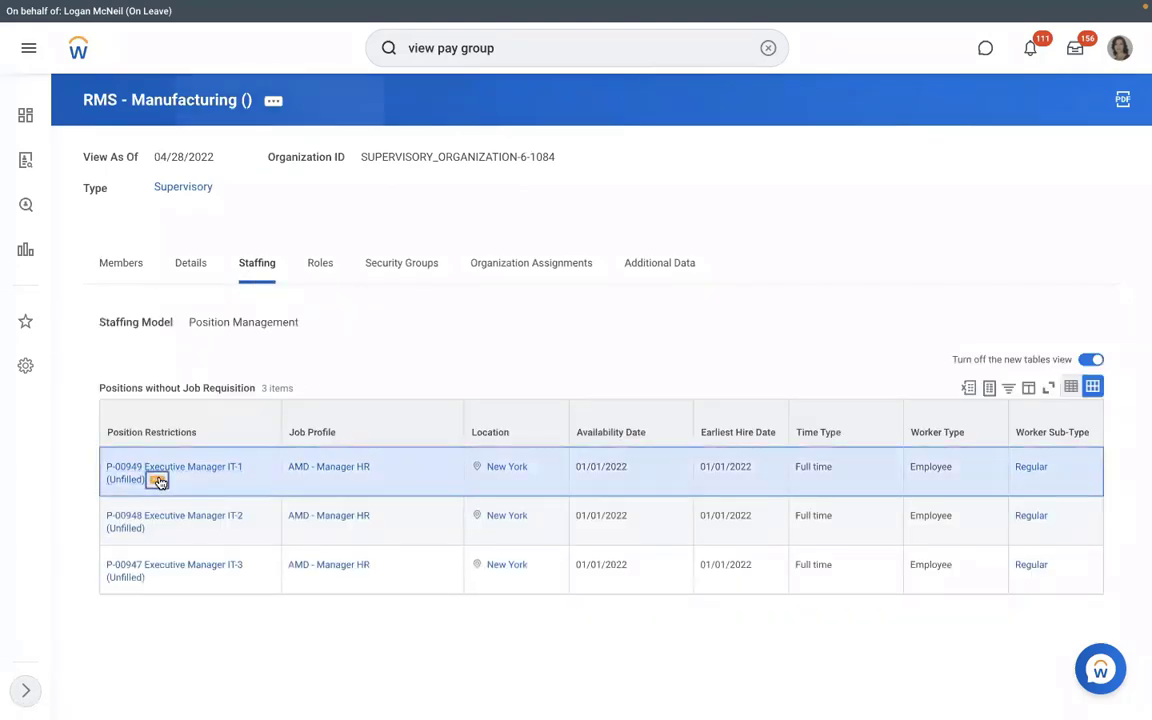
{"action": "left_click", "coordinate": [360, 247]}
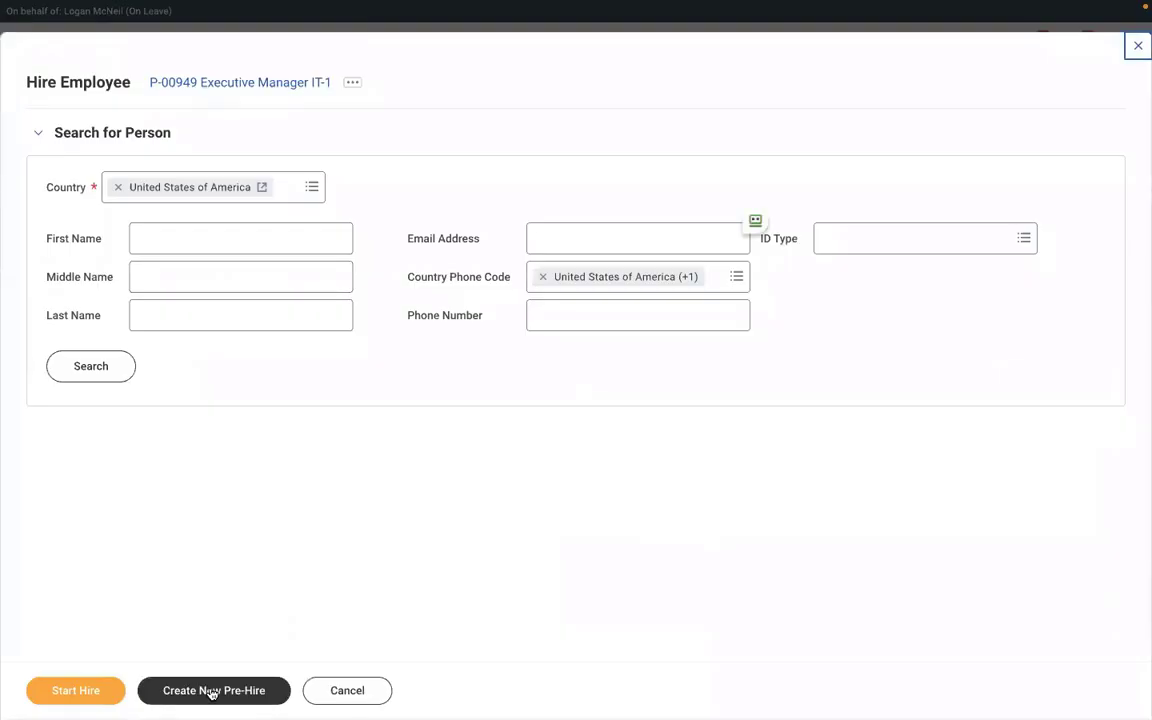
{"action": "left_click", "coordinate": [203, 691]}
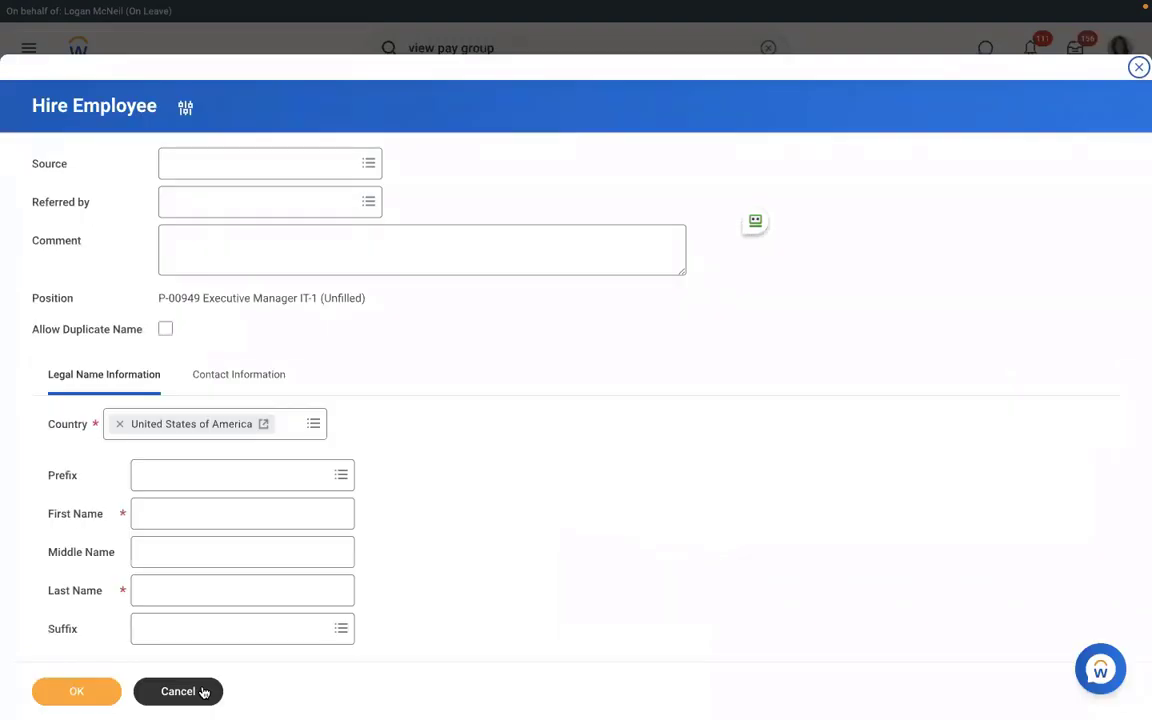
Enter the pre-hire's first name and last-name initial.
{"action": "left_click", "coordinate": [237, 517]}
{"action": "type", "text": "Richard"}
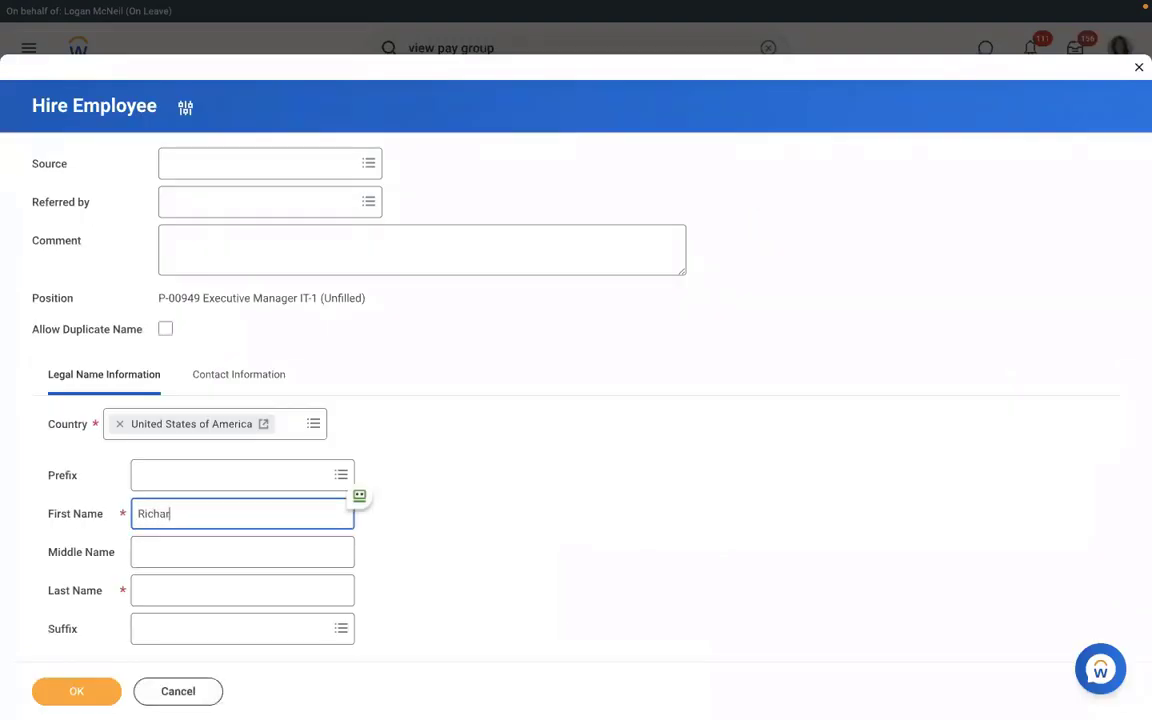
{"action": "left_click", "coordinate": [211, 592]}
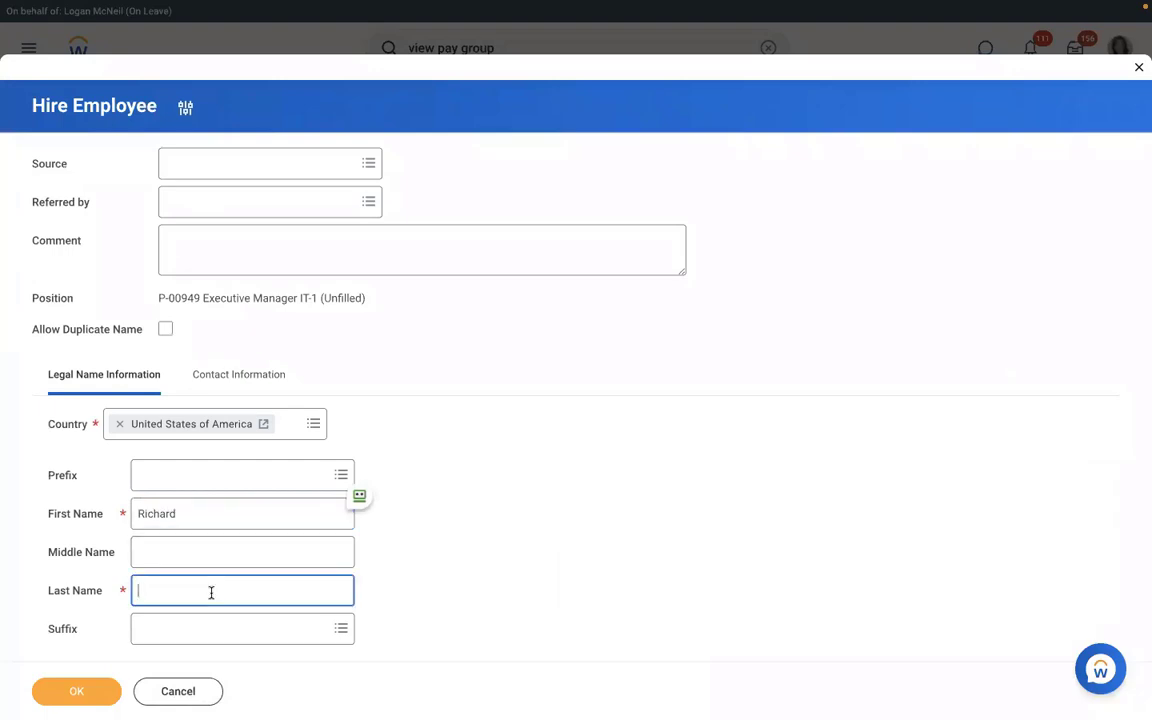
{"action": "type", "text": "H"}
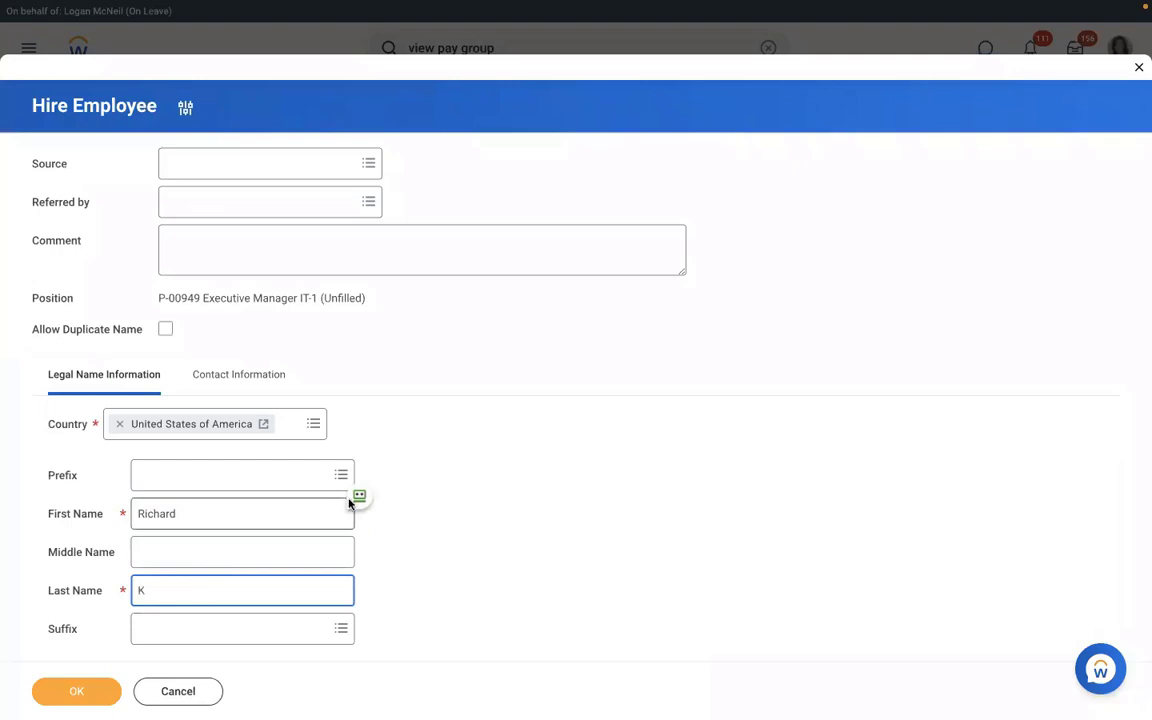
Add the pre-hire's email address with type Work under Contact Information, then continue to the hire details.
{"action": "left_click", "coordinate": [232, 376]}
{"action": "scroll", "coordinate": [520, 371], "scroll_direction": "down", "scroll_amount": 4}
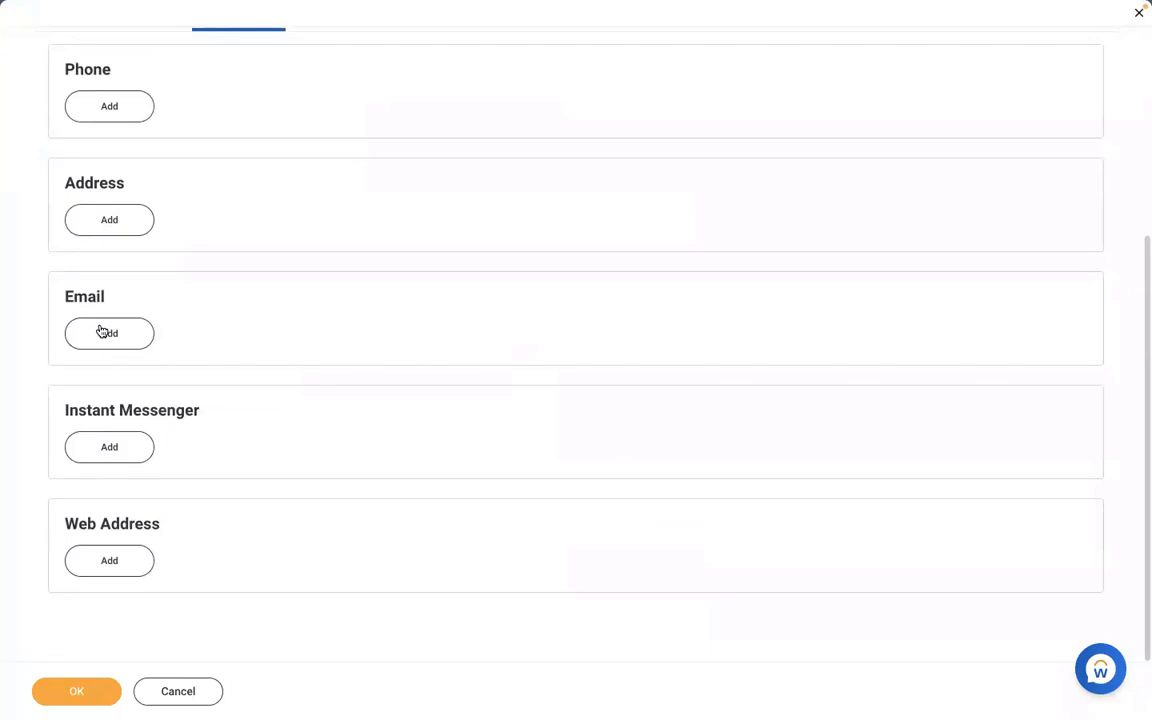
{"action": "left_click", "coordinate": [102, 332]}
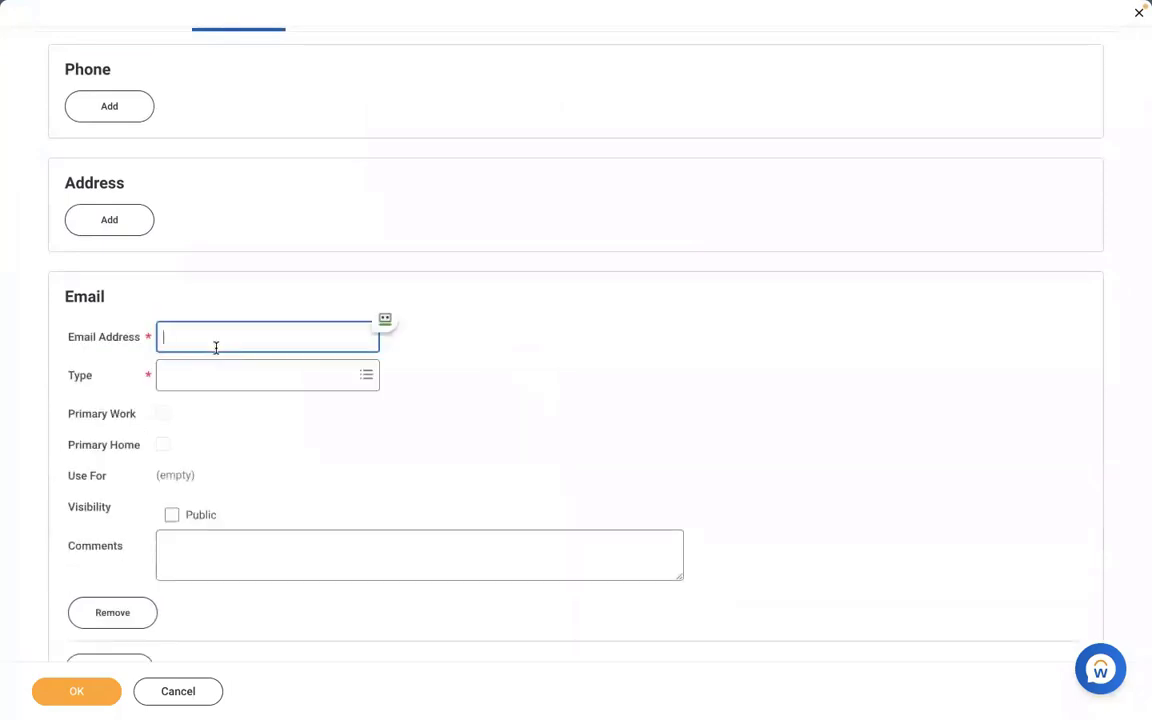
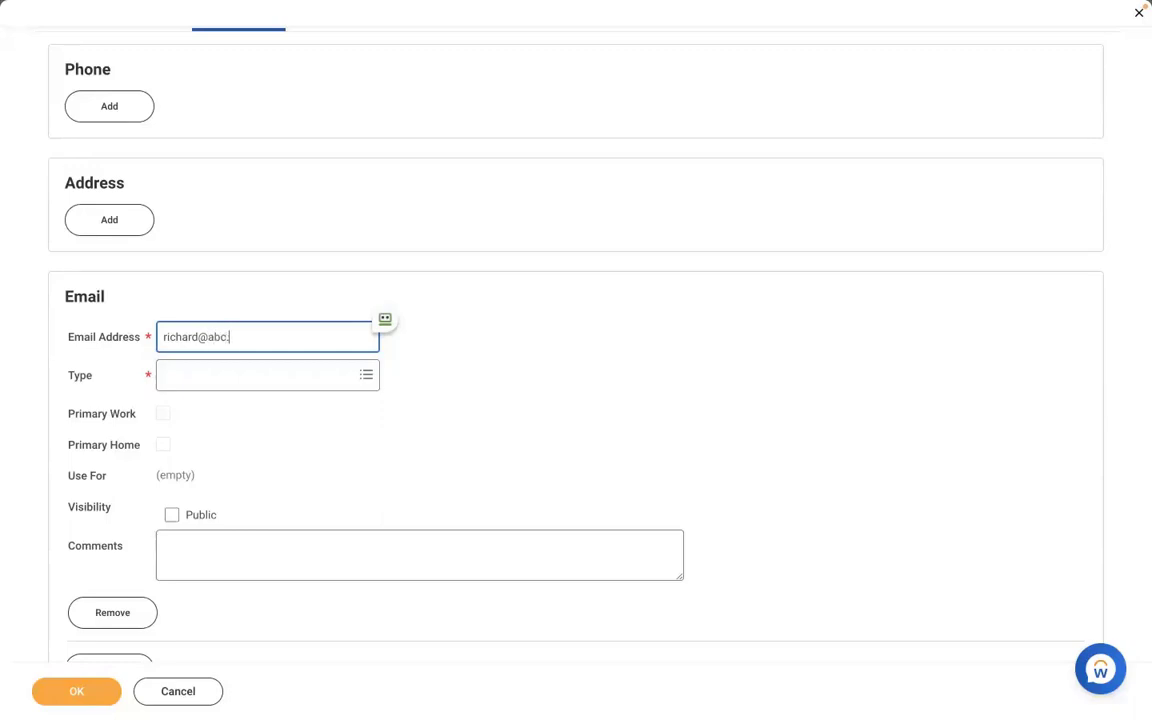
{"action": "left_click", "coordinate": [216, 380]}
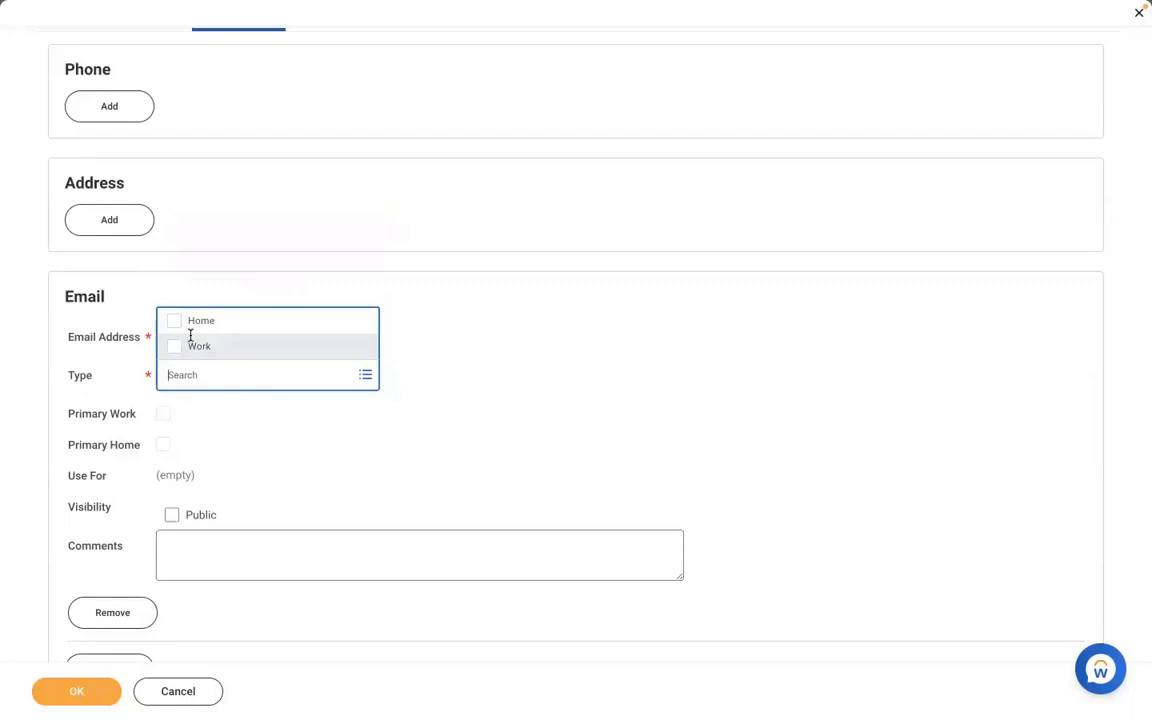
{"action": "left_click", "coordinate": [190, 345]}
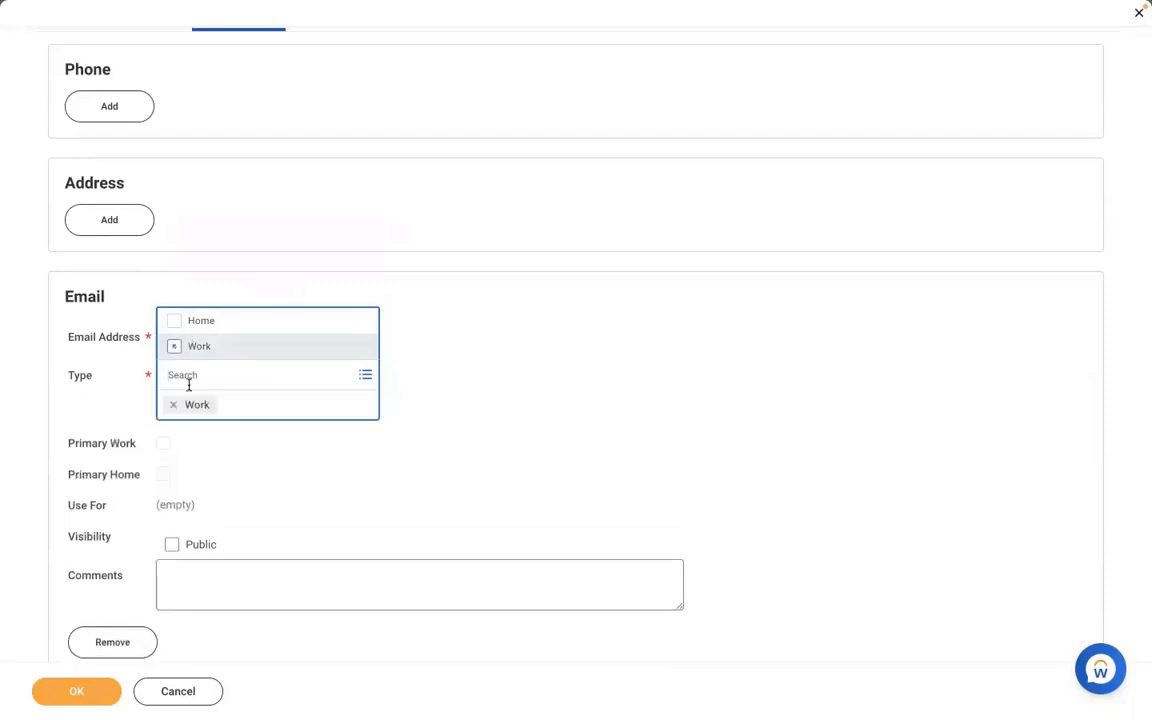
{"action": "left_click", "coordinate": [522, 369]}
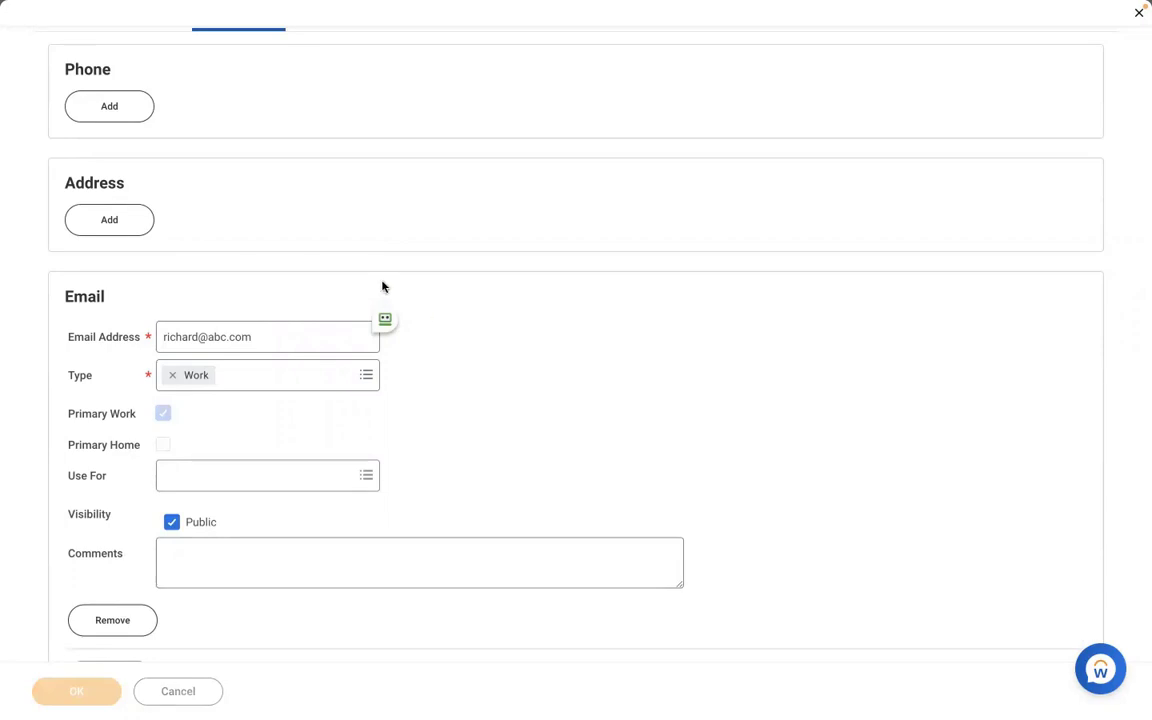
{"action": "left_click", "coordinate": [78, 691]}
{"action": "left_click", "coordinate": [80, 690]}
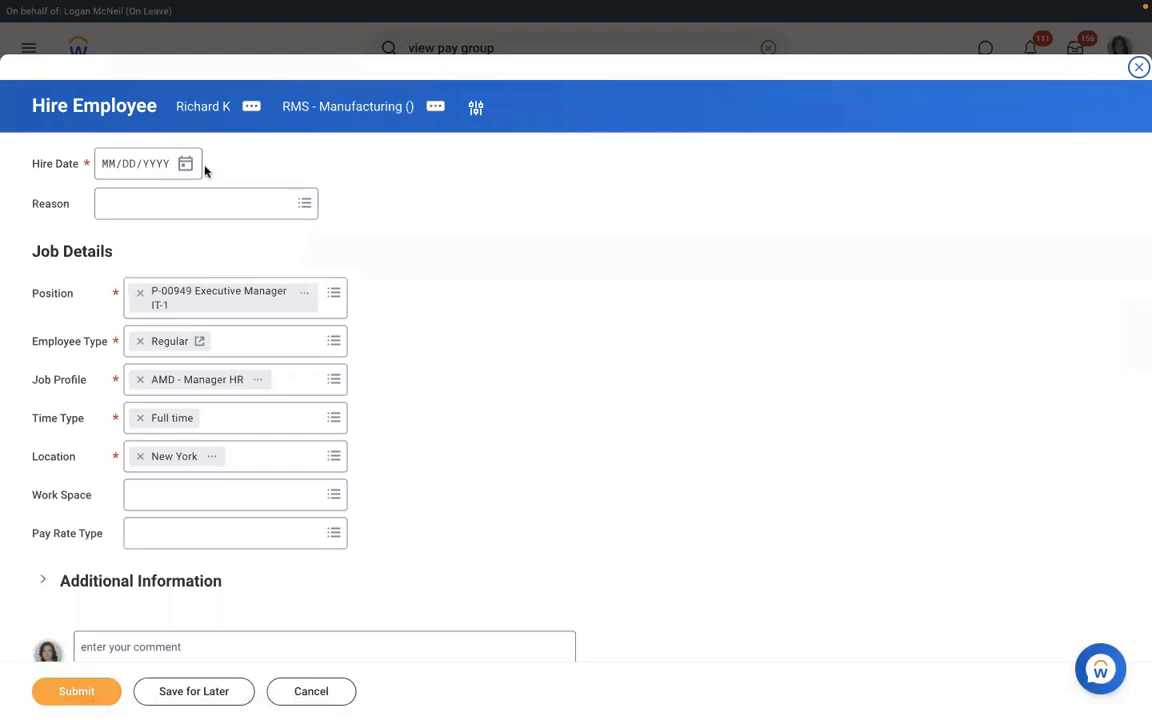
Set the hire date to 01/04/2022.
{"action": "left_click", "coordinate": [186, 164]}
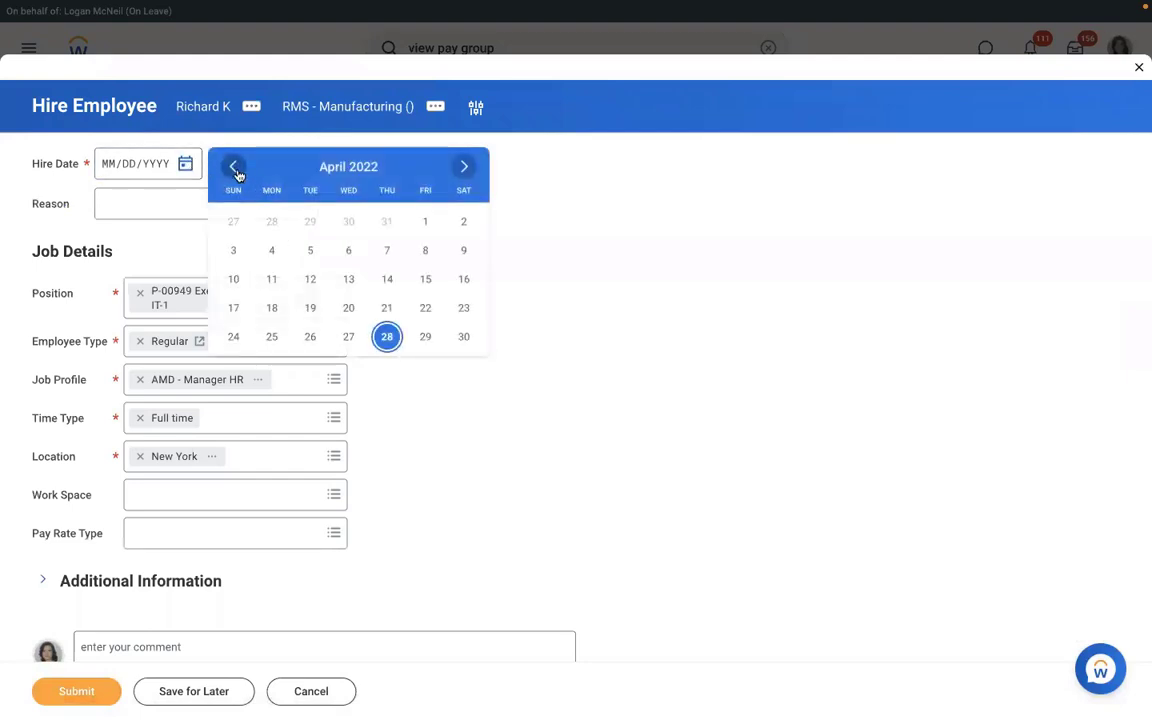
{"action": "left_click", "coordinate": [238, 172]}
{"action": "left_click", "coordinate": [238, 172]}
{"action": "left_click", "coordinate": [238, 172]}
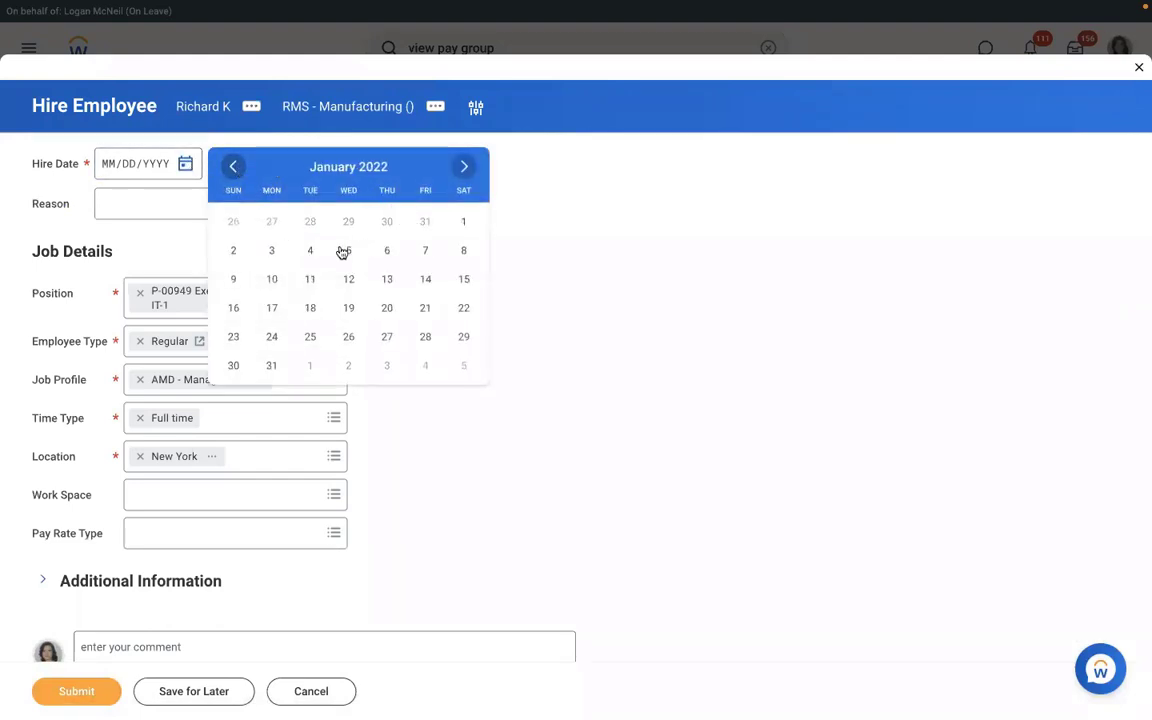
{"action": "left_click", "coordinate": [308, 251]}
Choose the reason New Hire > New Position and submit the hire.
{"action": "left_click", "coordinate": [168, 203]}
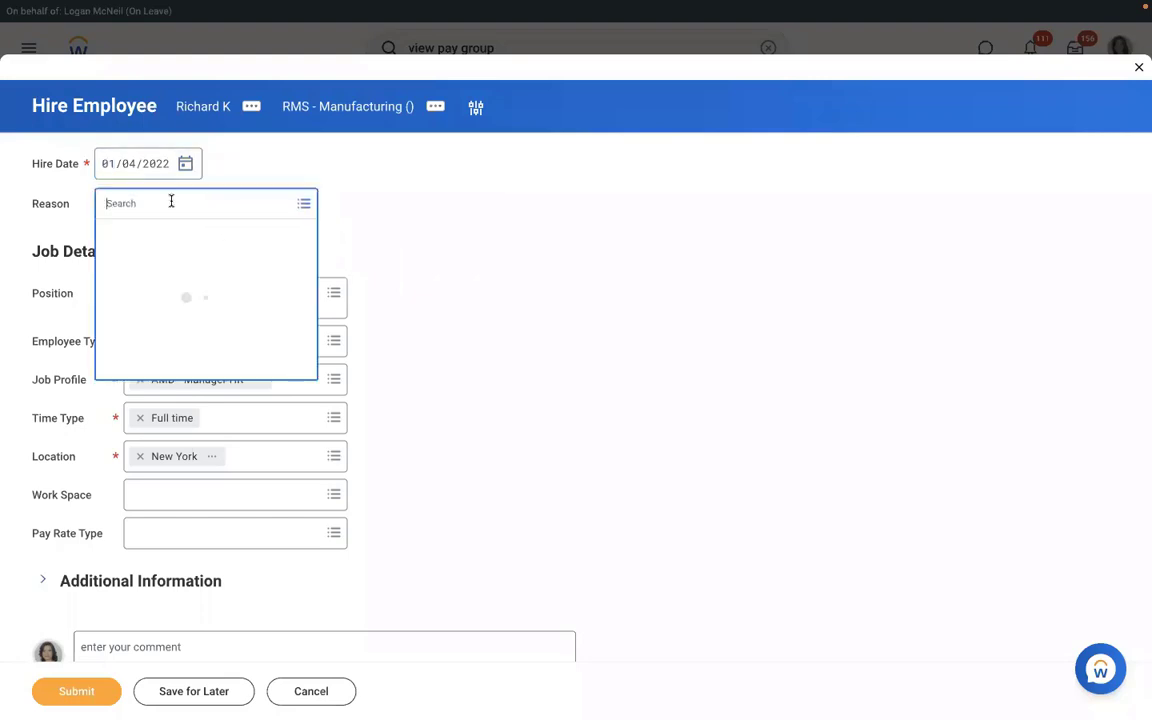
{"action": "left_click", "coordinate": [129, 262]}
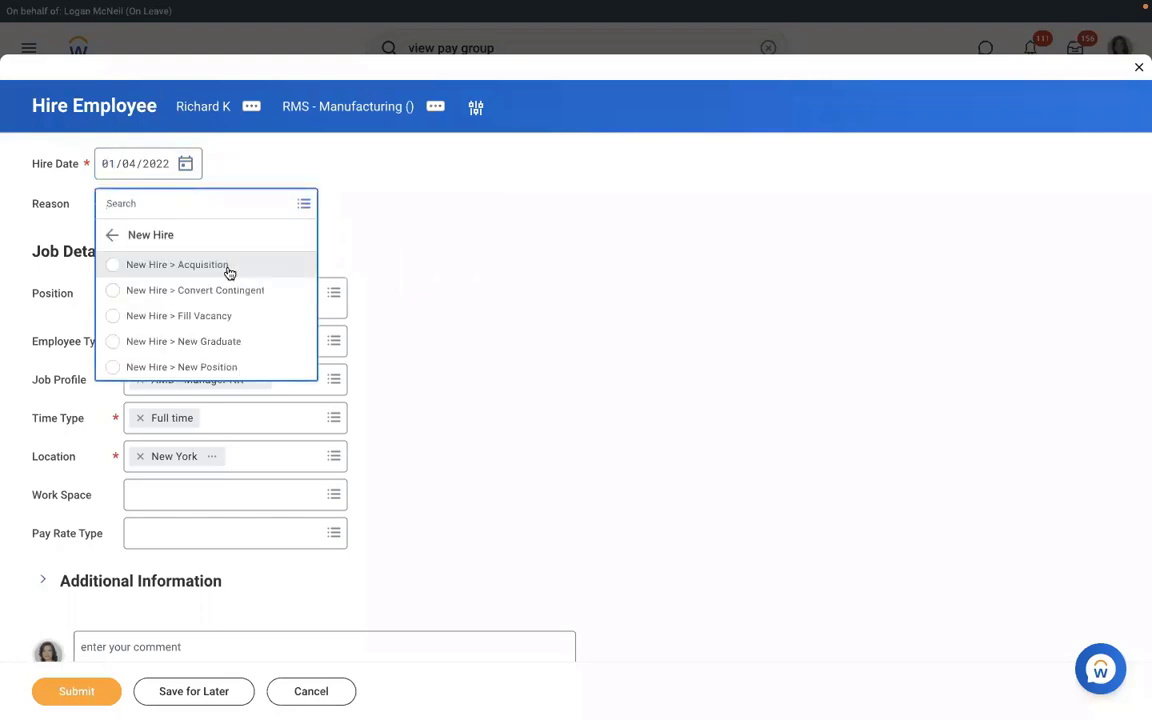
{"action": "left_click", "coordinate": [157, 368]}
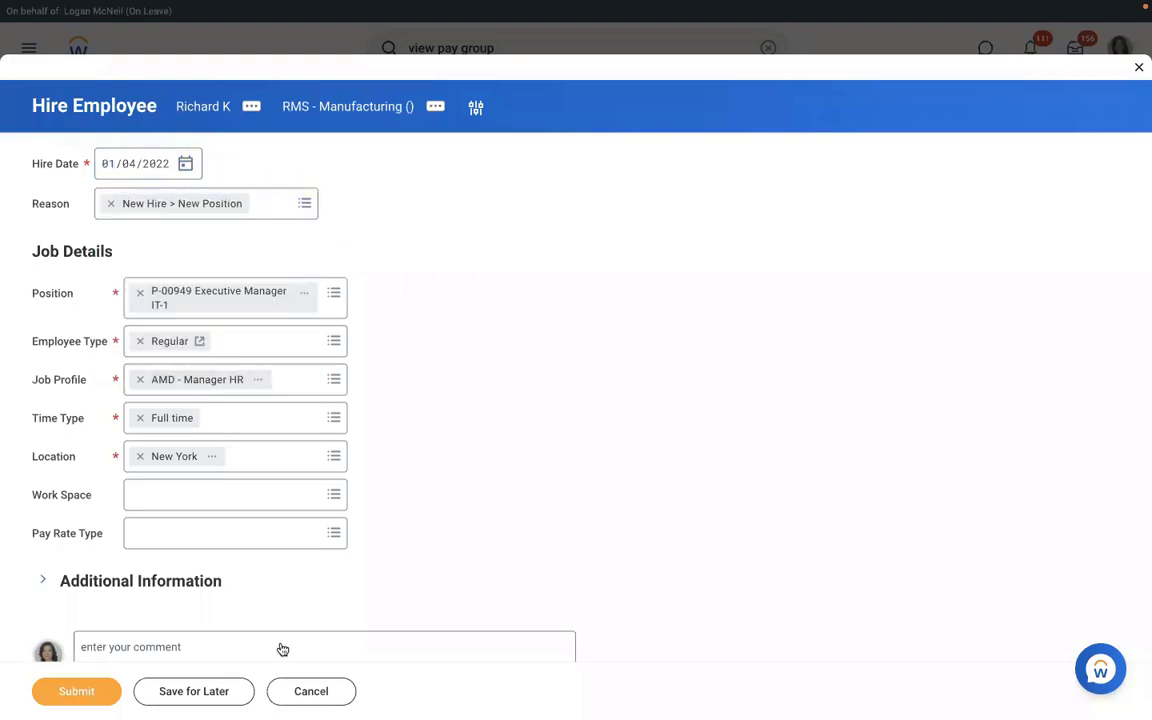
{"action": "left_click", "coordinate": [85, 697]}
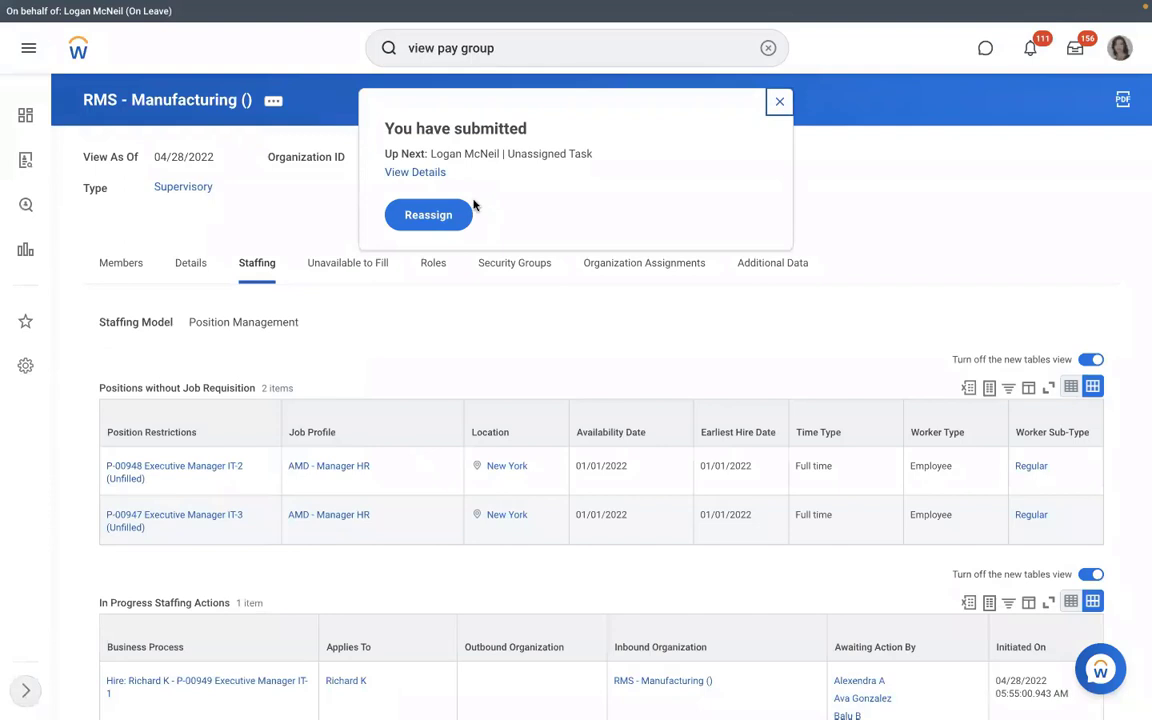
Open the hire's Process tab, showing Hire completed and Assign Pay Group pending, then begin a 'reassign' search.
{"action": "left_click", "coordinate": [415, 173]}
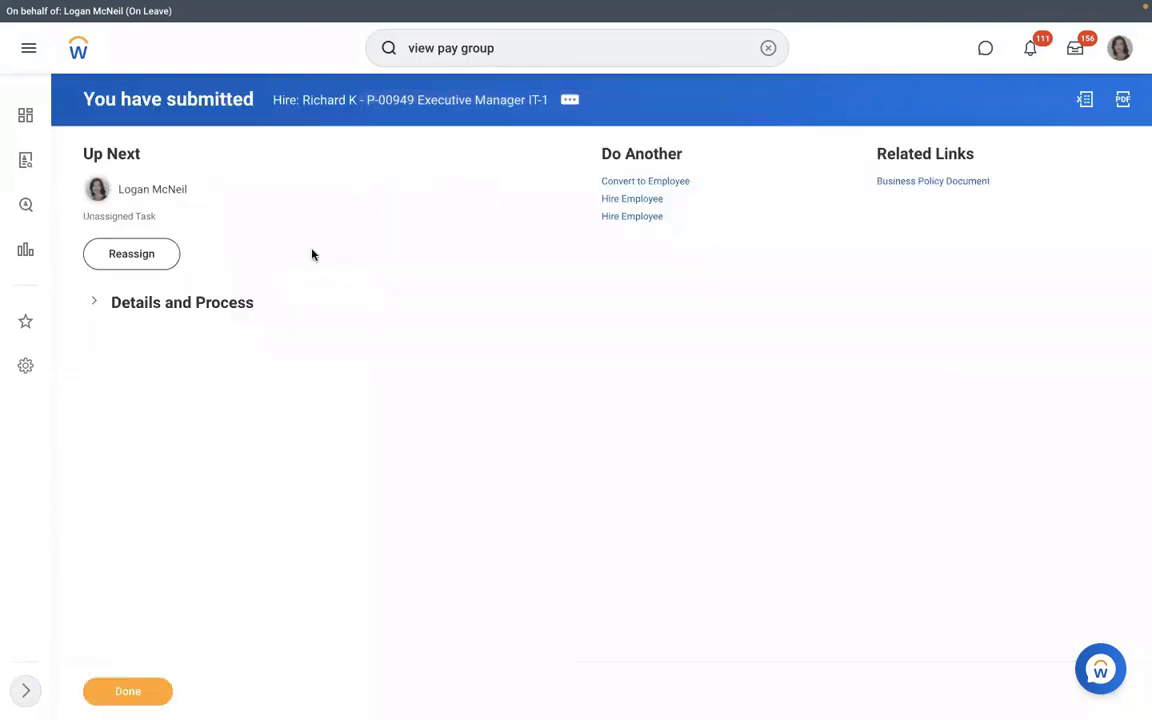
{"action": "left_click", "coordinate": [170, 305]}
{"action": "left_click", "coordinate": [194, 455]}
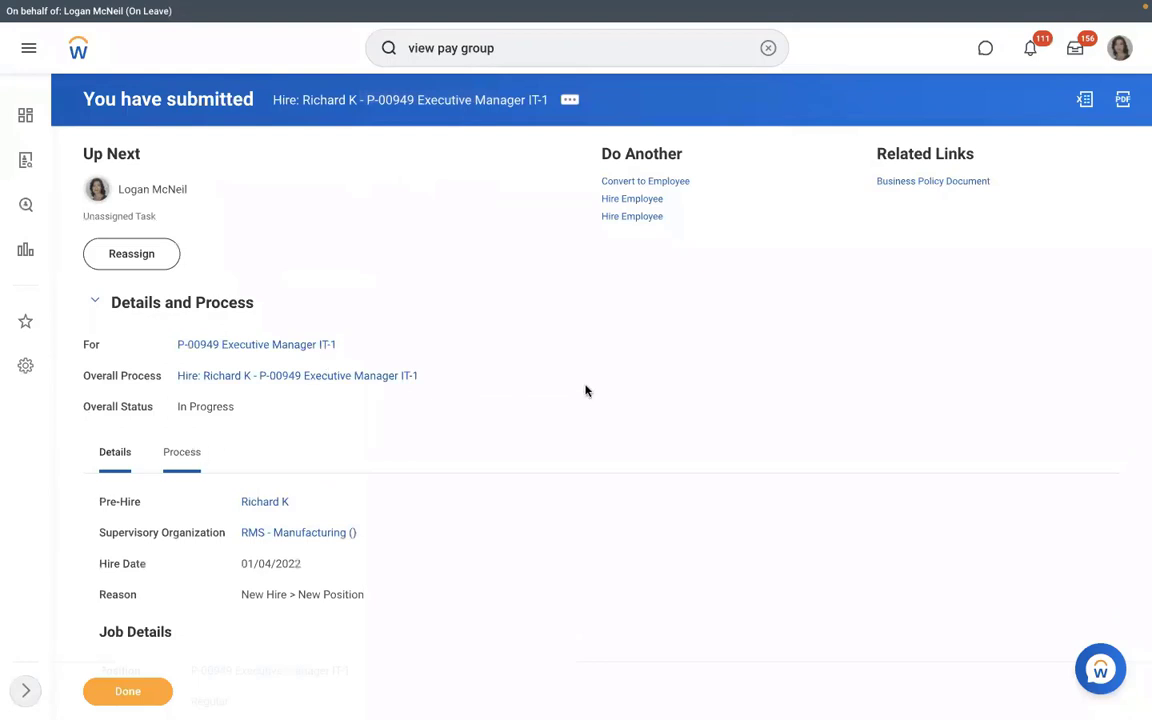
{"action": "scroll", "coordinate": [586, 391], "scroll_direction": "down", "scroll_amount": 3}
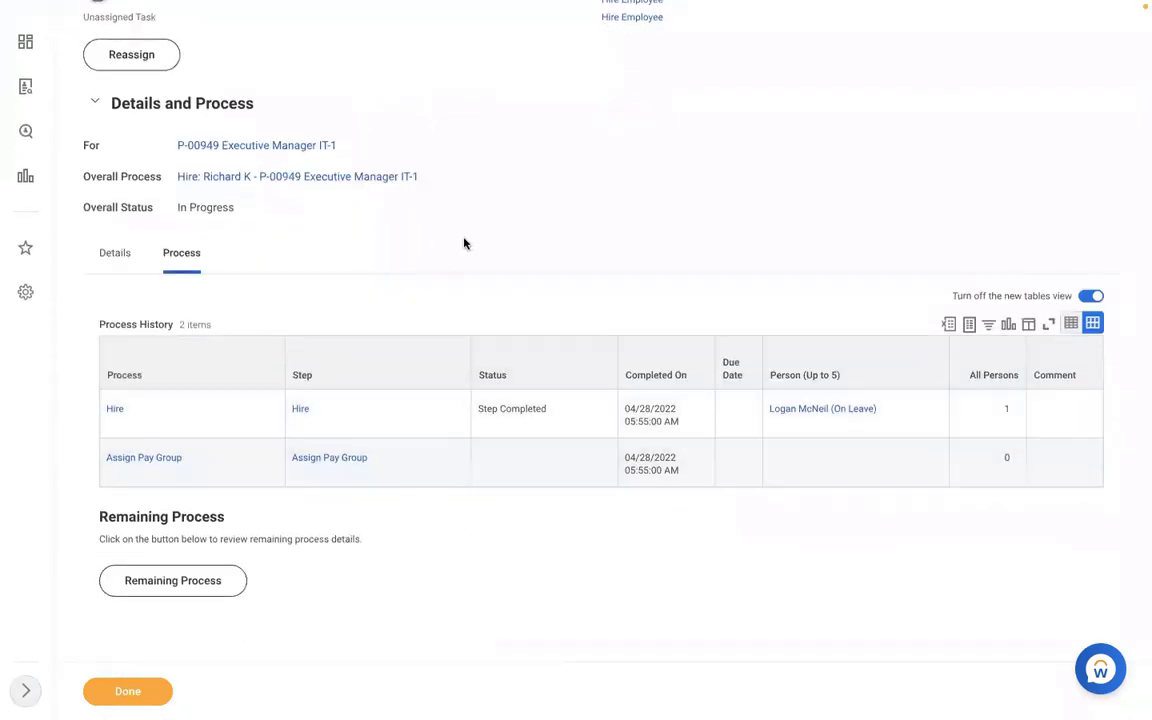
{"action": "scroll", "coordinate": [463, 243], "scroll_direction": "up", "scroll_amount": 3}
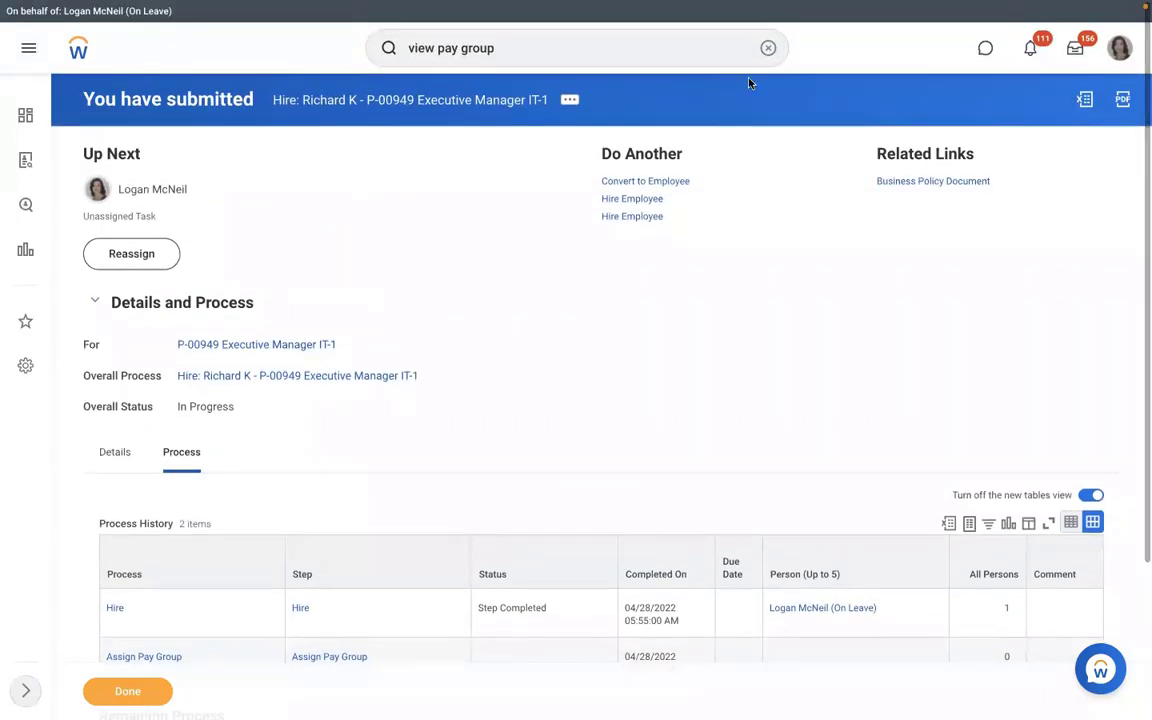
{"action": "left_click", "coordinate": [766, 48]}
{"action": "type", "text": "reassign"}
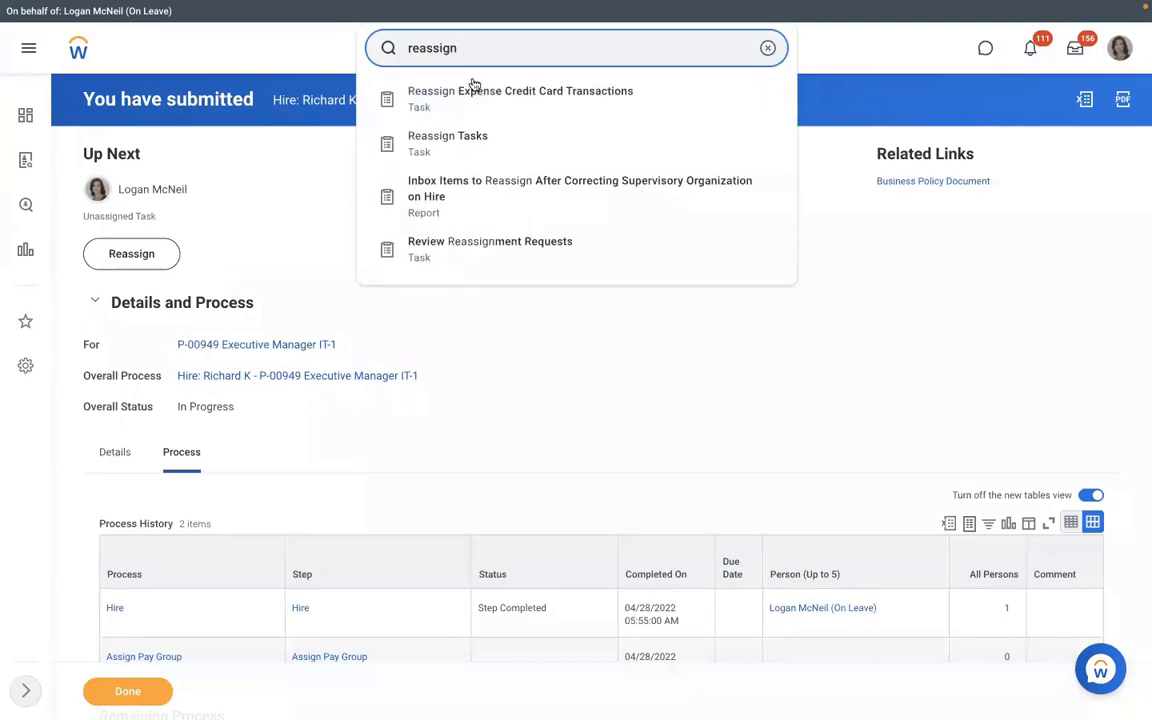
In Reassign Unassigned Tasks, search for unassigned tasks with process type Assign Pay Group.
{"action": "left_click", "coordinate": [450, 134]}
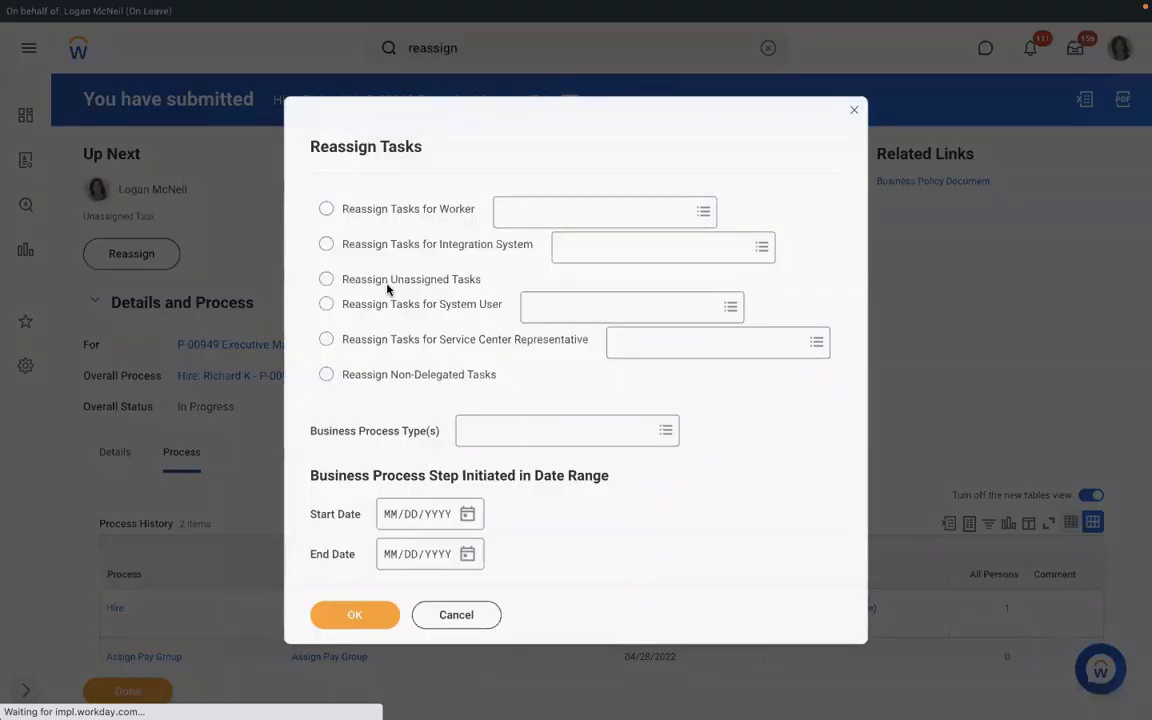
{"action": "left_click", "coordinate": [326, 278]}
{"action": "left_click", "coordinate": [480, 432]}
{"action": "type", "text": "as"}
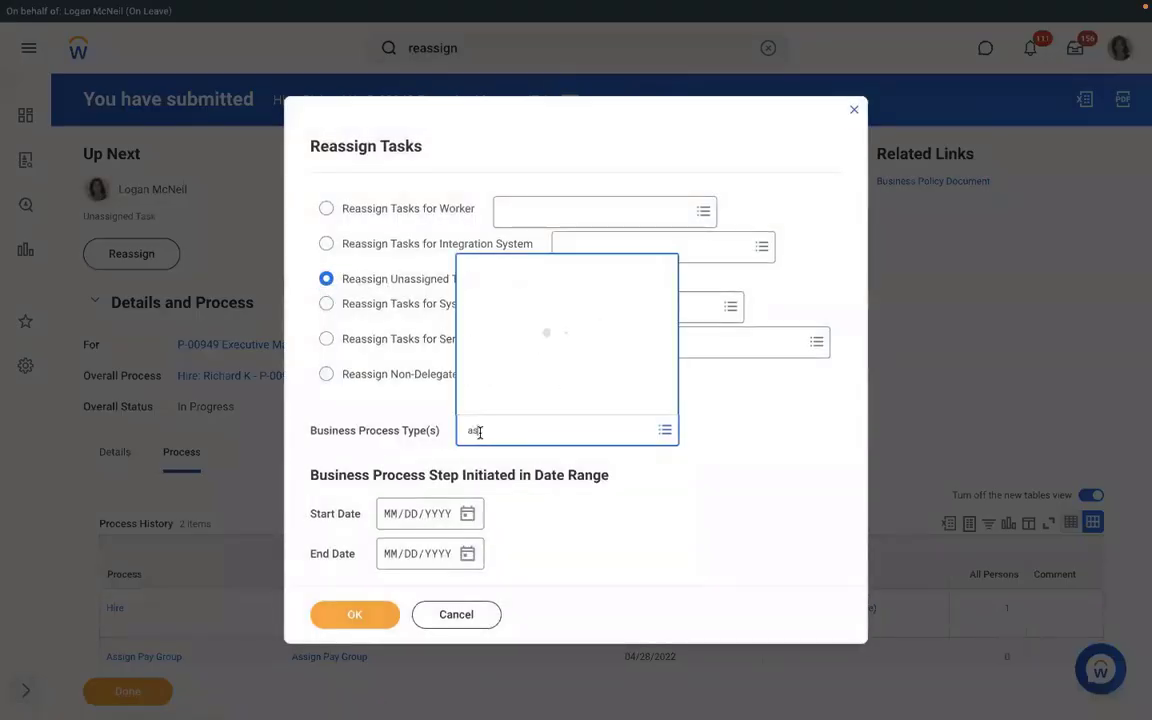
{"action": "type", "text": "sign"}
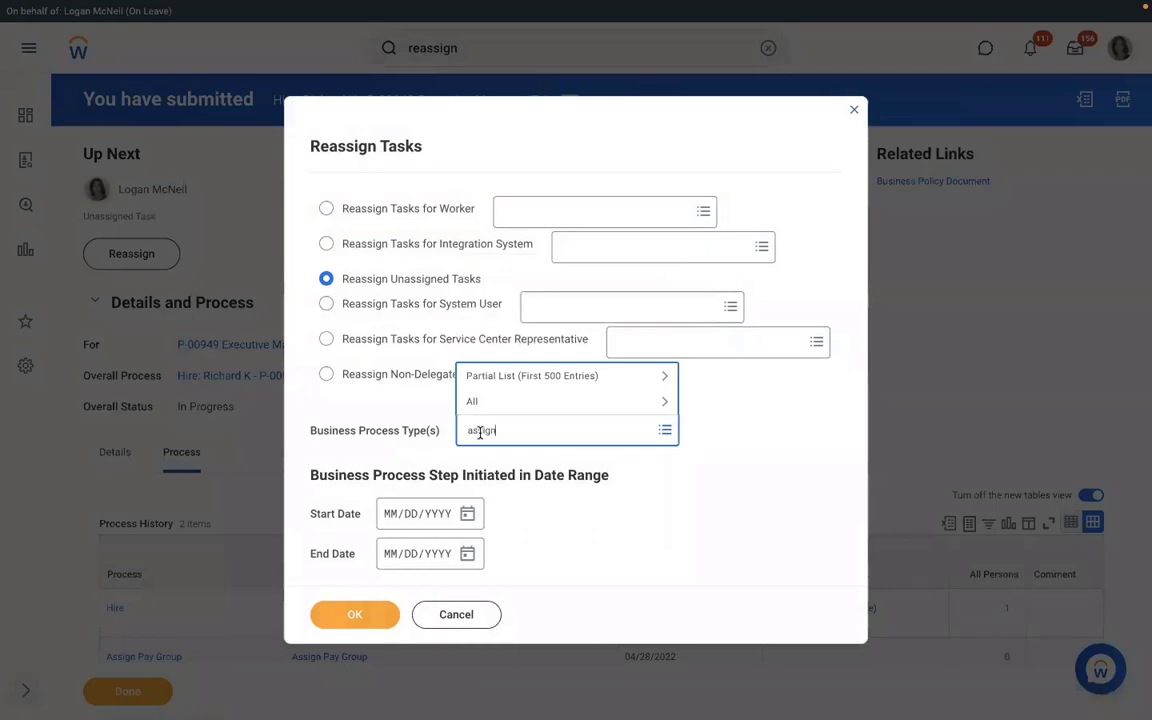
{"action": "type", "text": " pay group"}
{"action": "key", "text": "Return"}
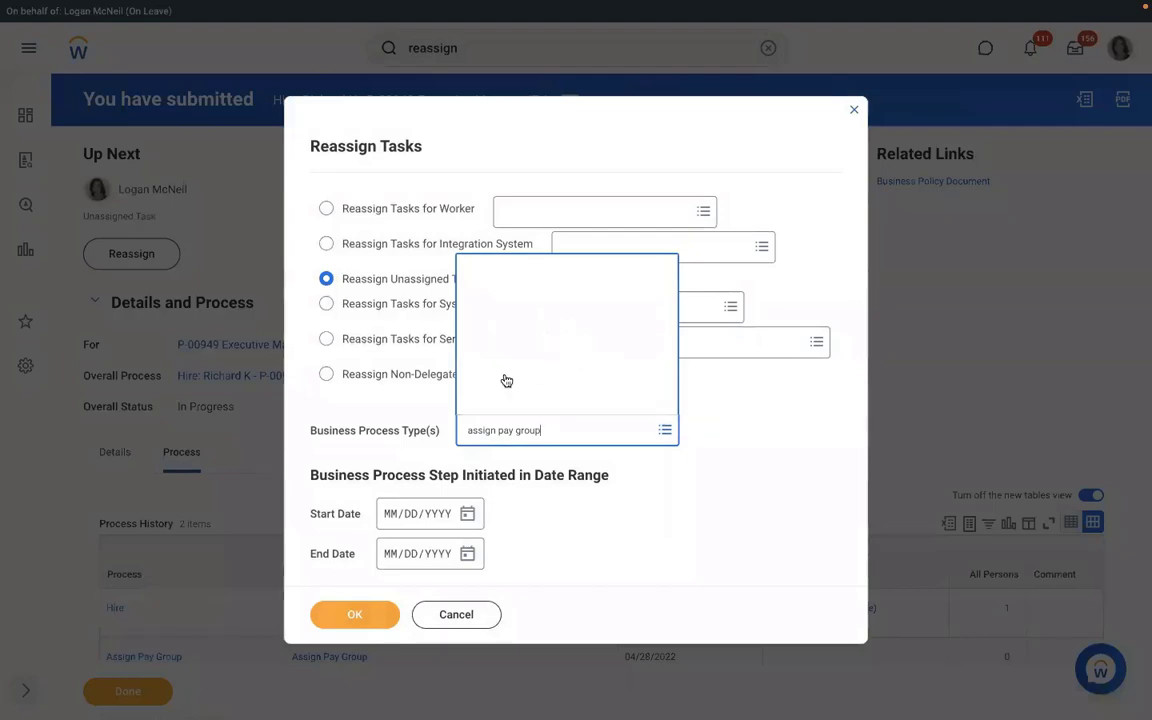
{"action": "key", "text": "Return"}
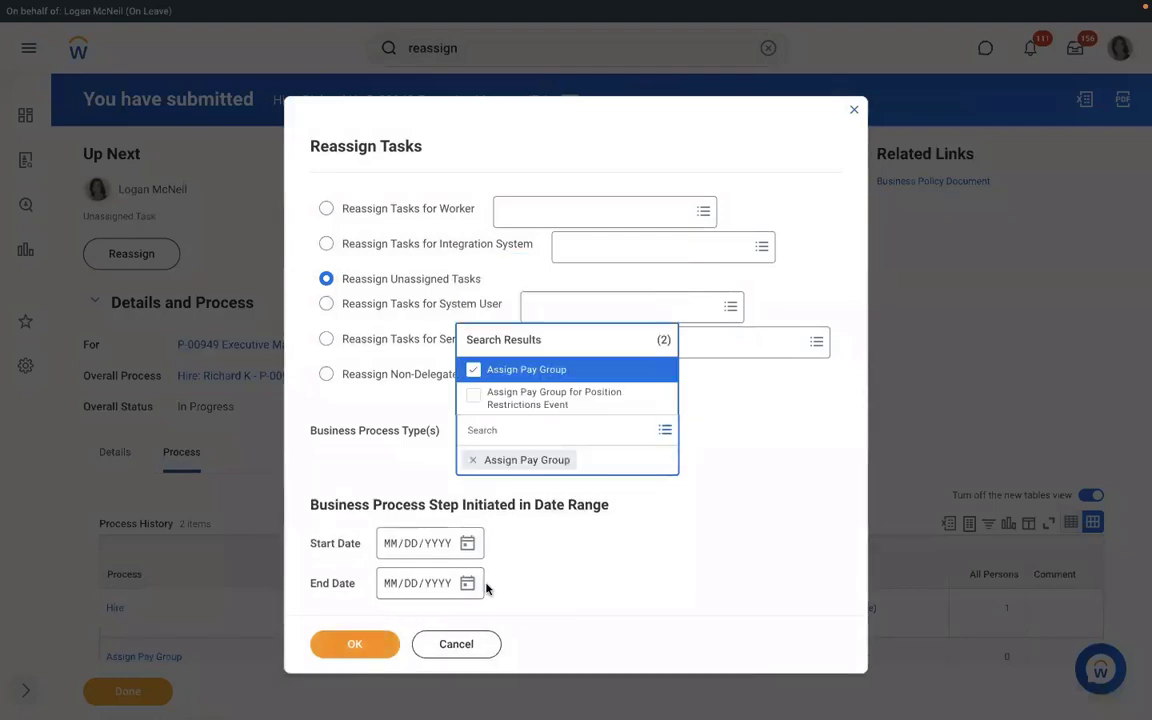
{"action": "left_click", "coordinate": [365, 618]}
{"action": "left_click", "coordinate": [365, 618]}
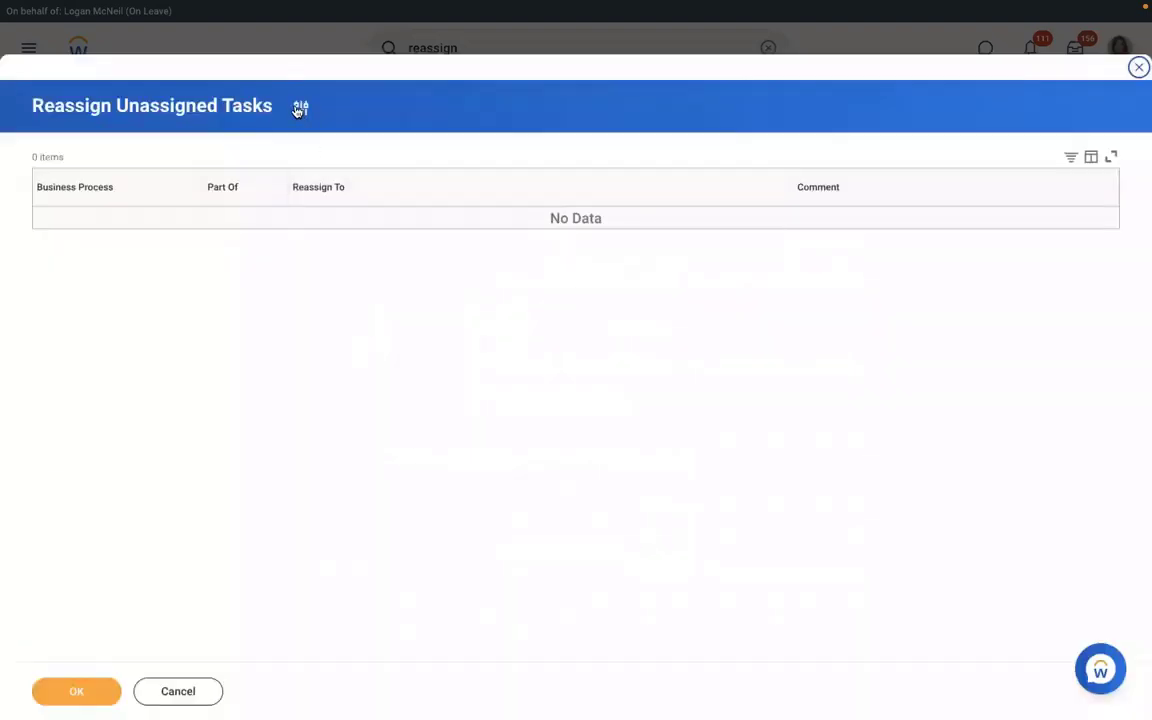
Change the criteria to process type Hire with start date 04/27/2022 and search again.
{"action": "left_click", "coordinate": [299, 107]}
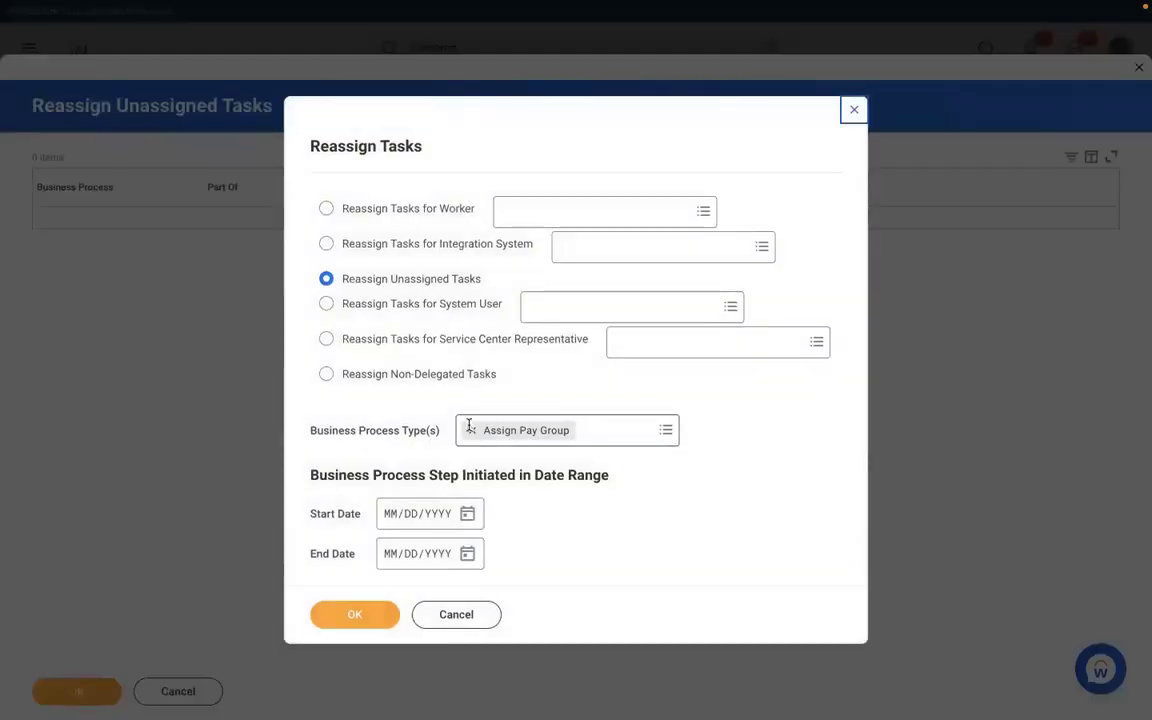
{"action": "left_click", "coordinate": [471, 430]}
{"action": "type", "text": "Nire"}
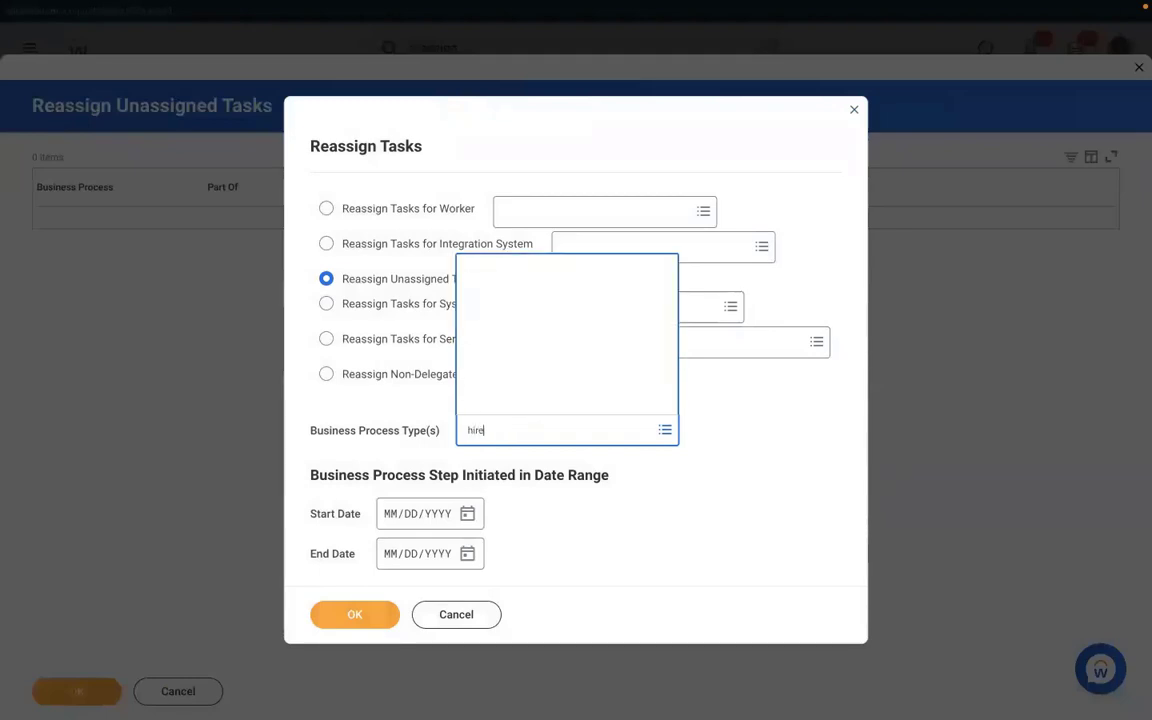
{"action": "key", "text": "Return"}
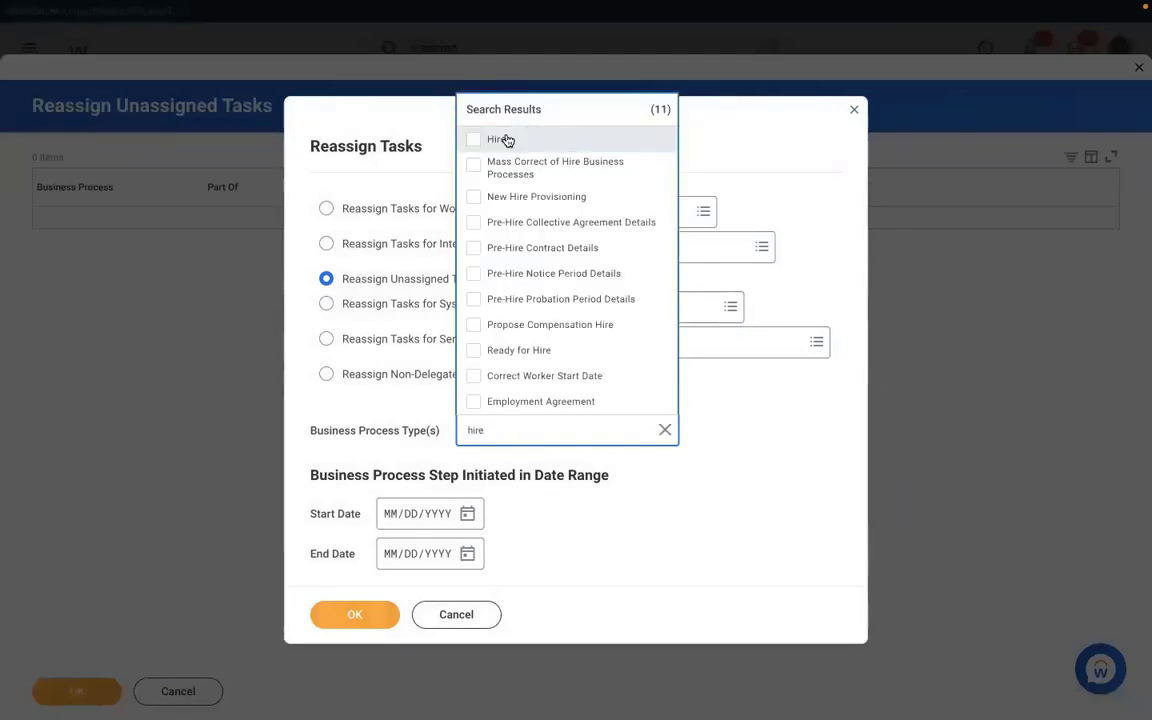
{"action": "left_click", "coordinate": [500, 140]}
{"action": "left_click", "coordinate": [474, 546]}
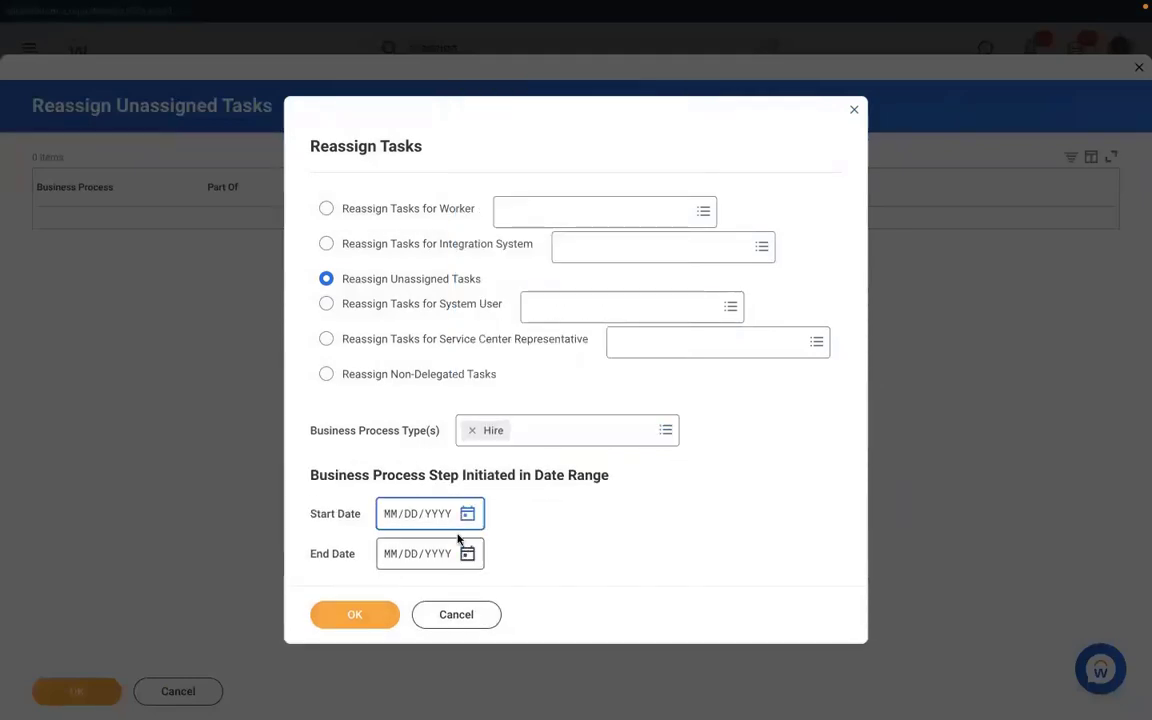
{"action": "left_click", "coordinate": [472, 515]}
{"action": "left_click", "coordinate": [636, 508]}
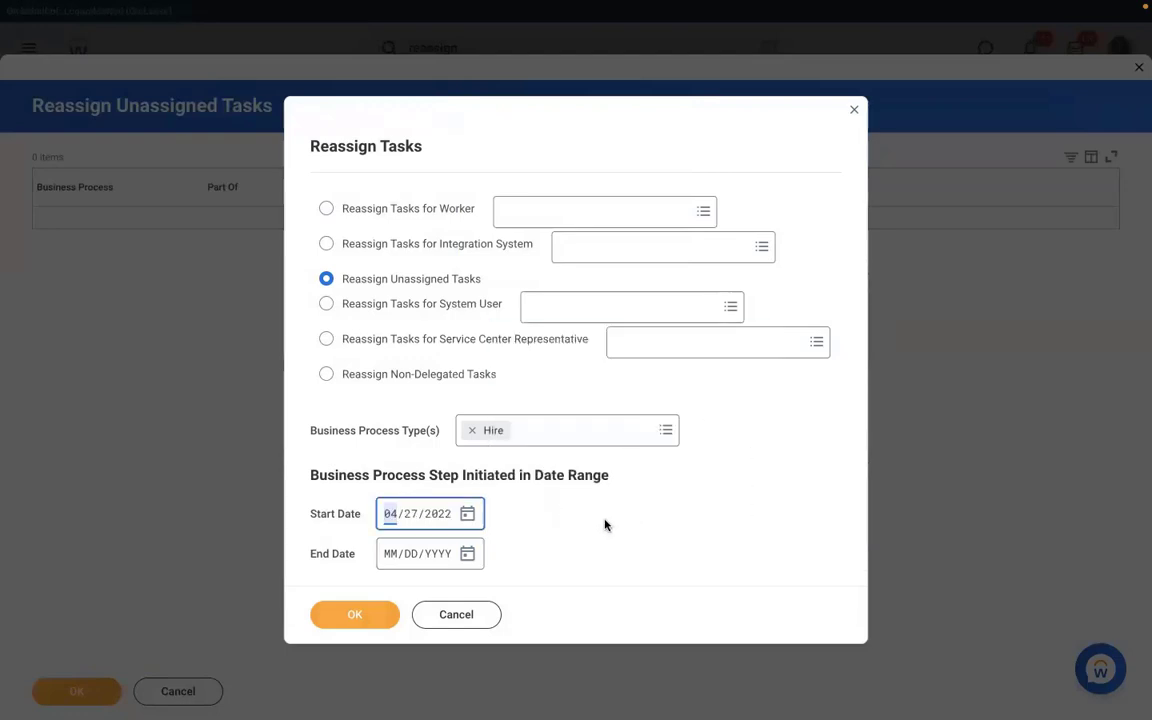
{"action": "left_click", "coordinate": [355, 613]}
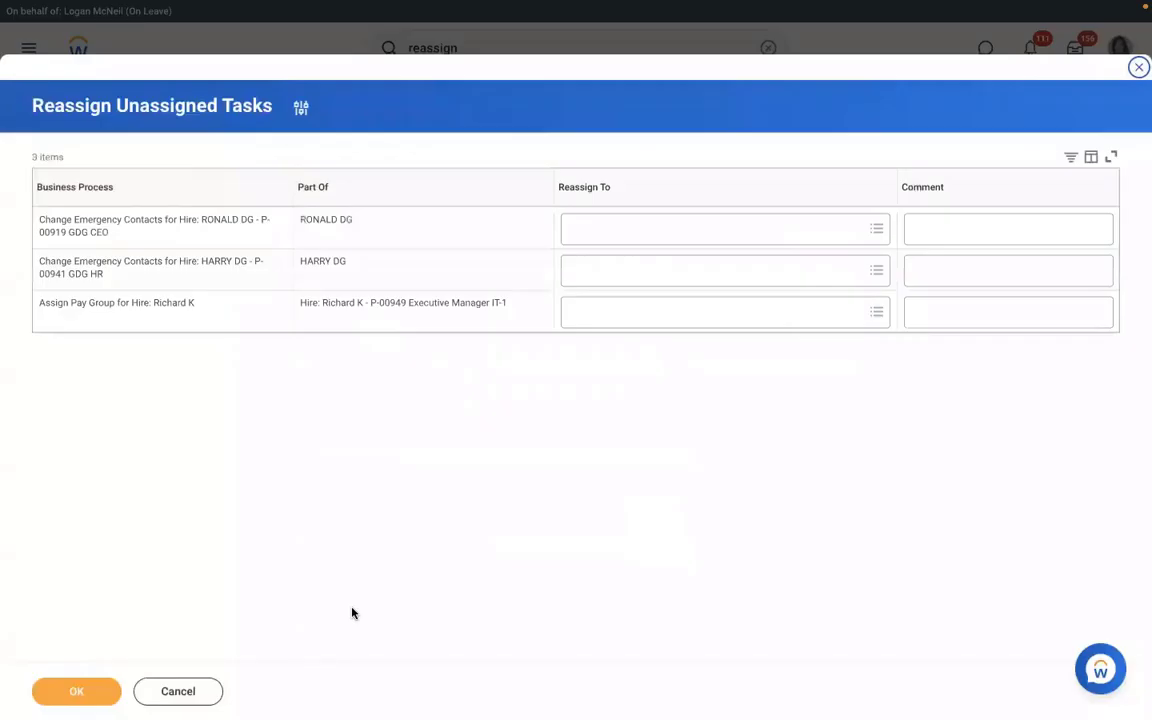
Set the current user as Reassign To on the Assign Pay Group row and confirm.
{"action": "left_click", "coordinate": [604, 312]}
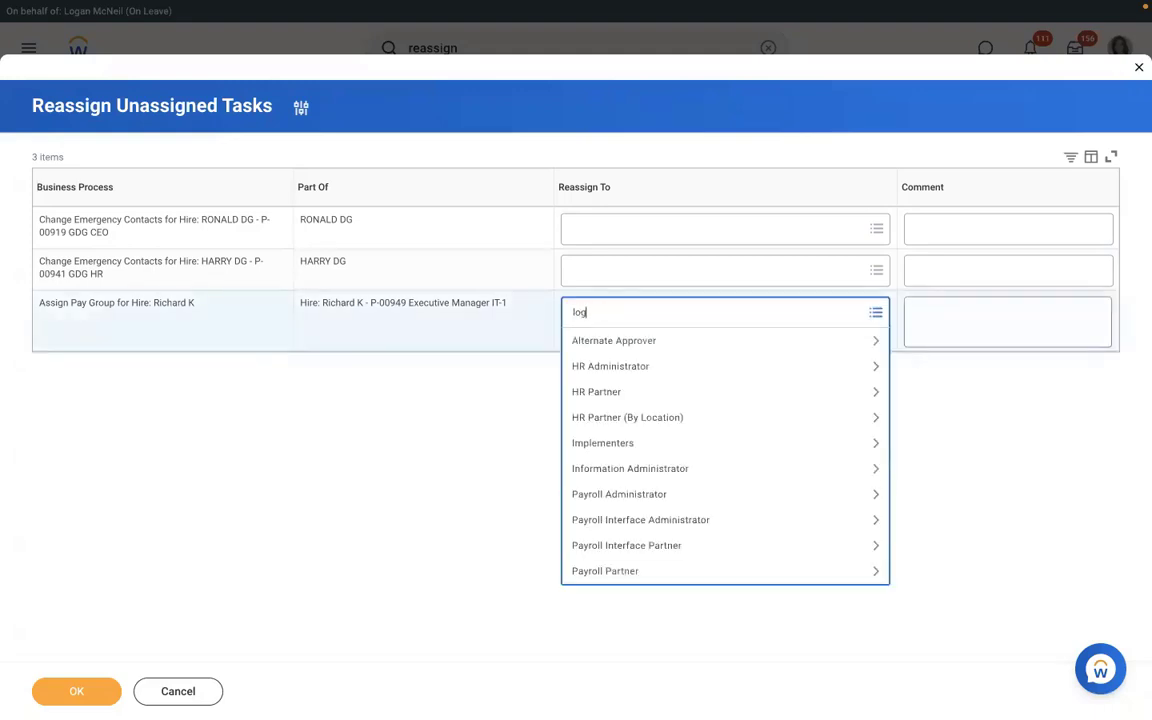
{"action": "type", "text": "logan mc"}
{"action": "key", "text": "Return"}
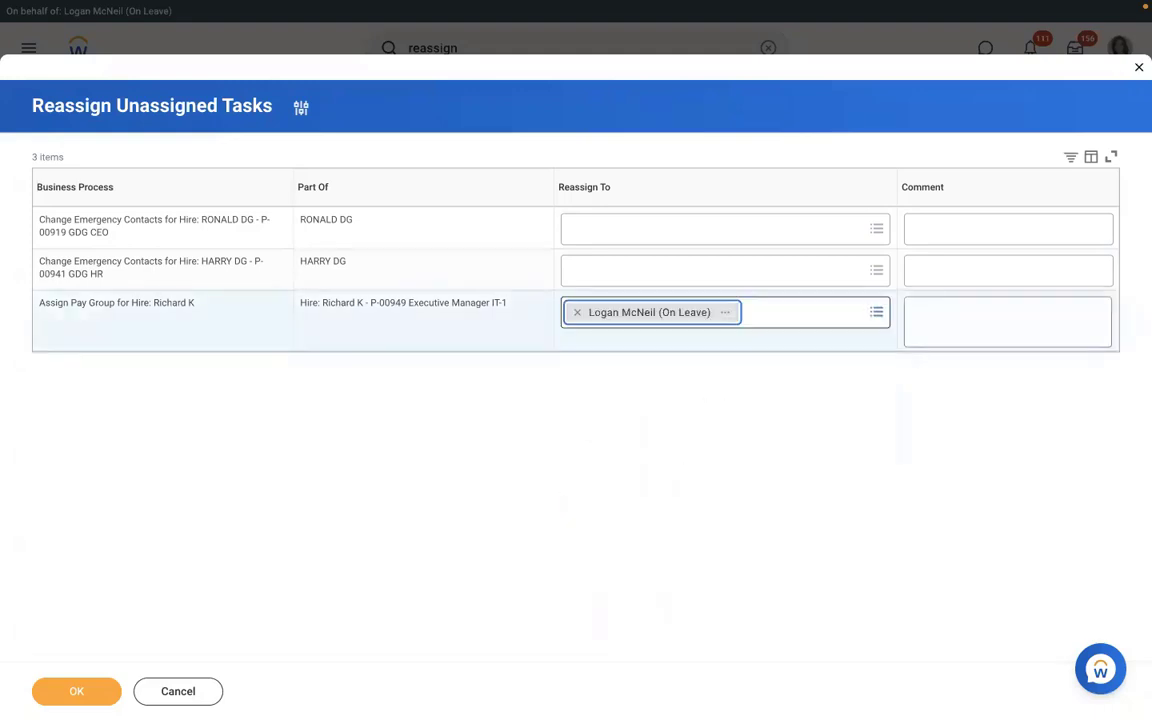
{"action": "left_click", "coordinate": [77, 691]}
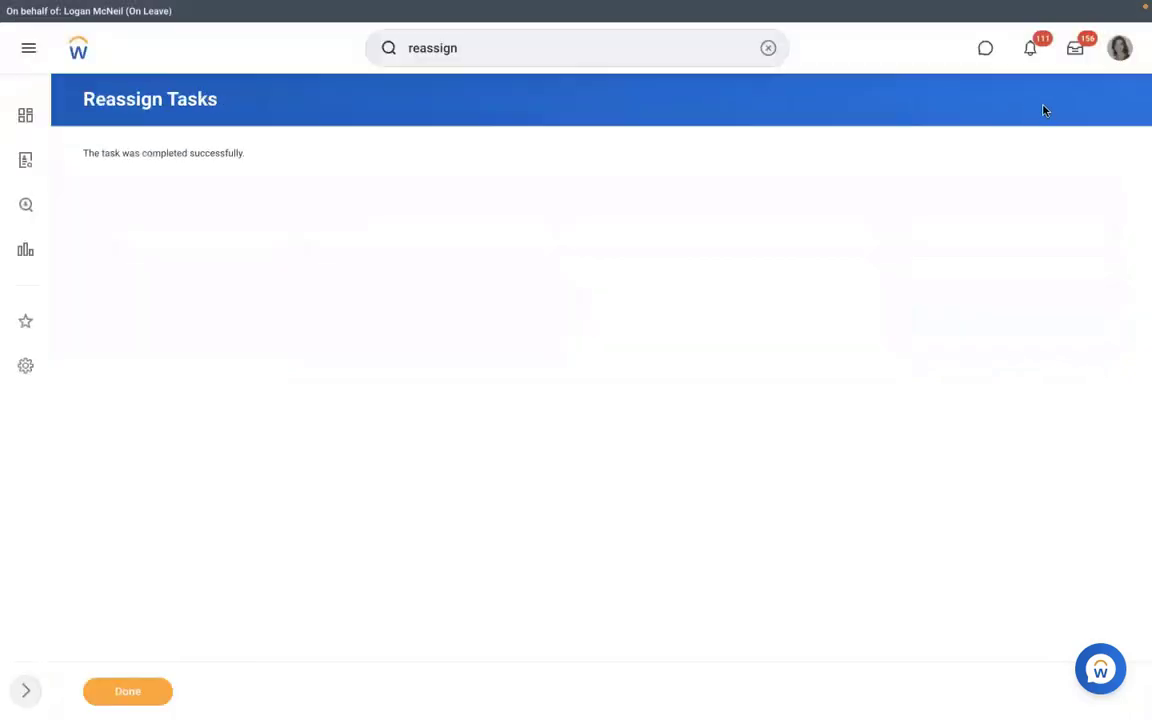
From the Inbox, select RBS - Monthly PYG as the proposed pay group.
{"action": "left_click", "coordinate": [1075, 52]}
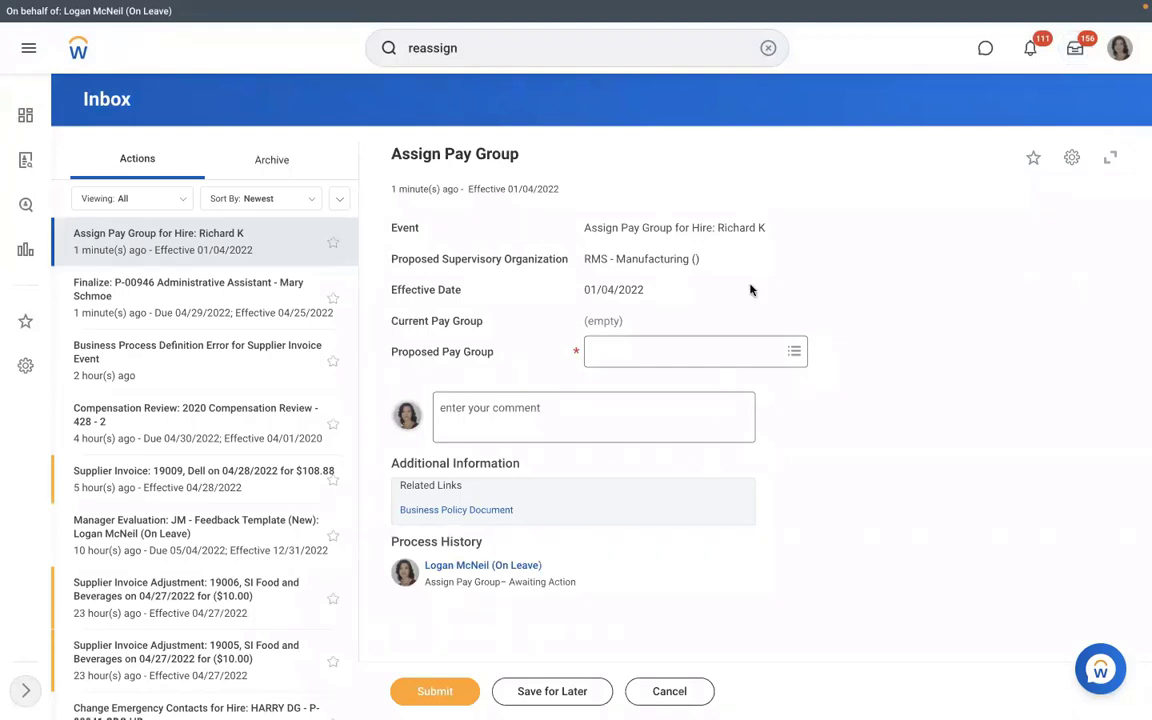
{"action": "left_click", "coordinate": [652, 352]}
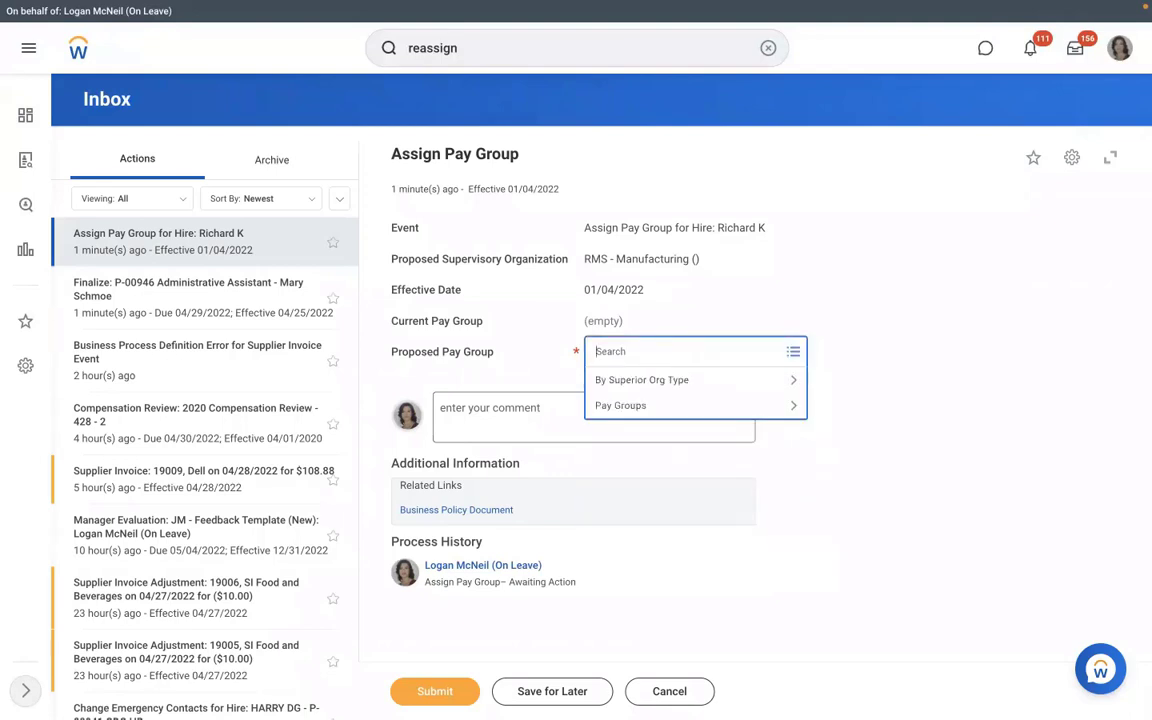
{"action": "type", "text": "mont"}
{"action": "key", "text": "Return"}
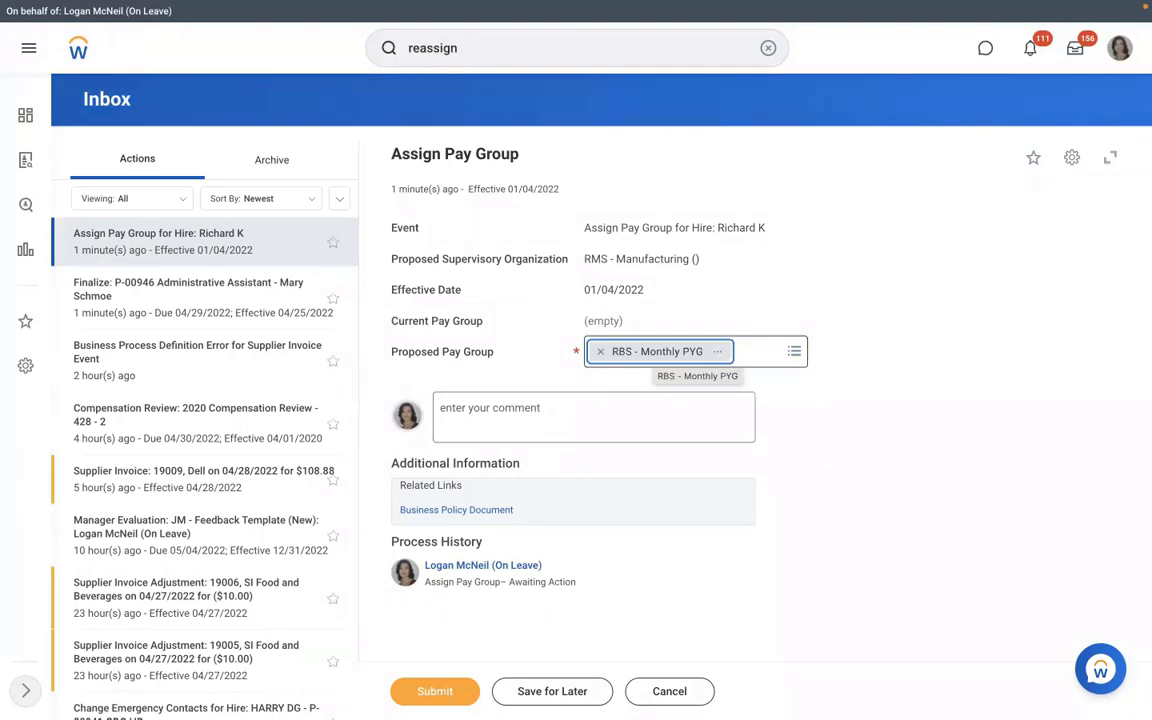
Remove the proposed pay group, then cancel and discard the Assign Pay Group task.
{"action": "left_click", "coordinate": [600, 352]}
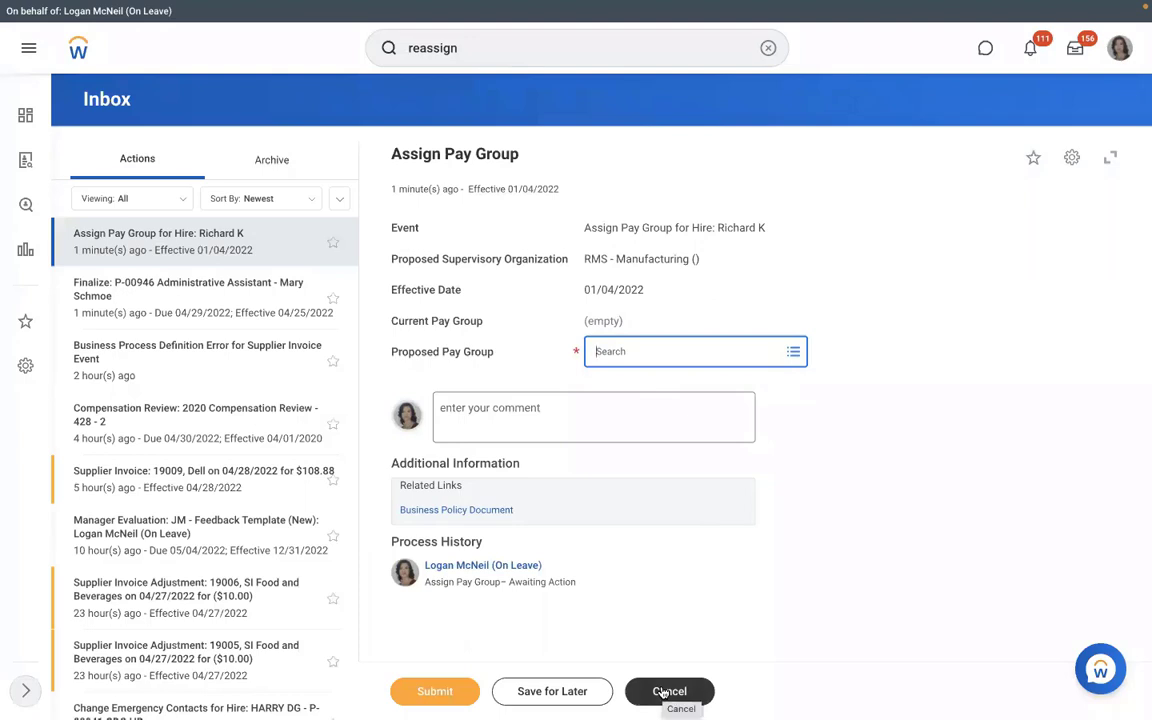
{"action": "left_click", "coordinate": [663, 691]}
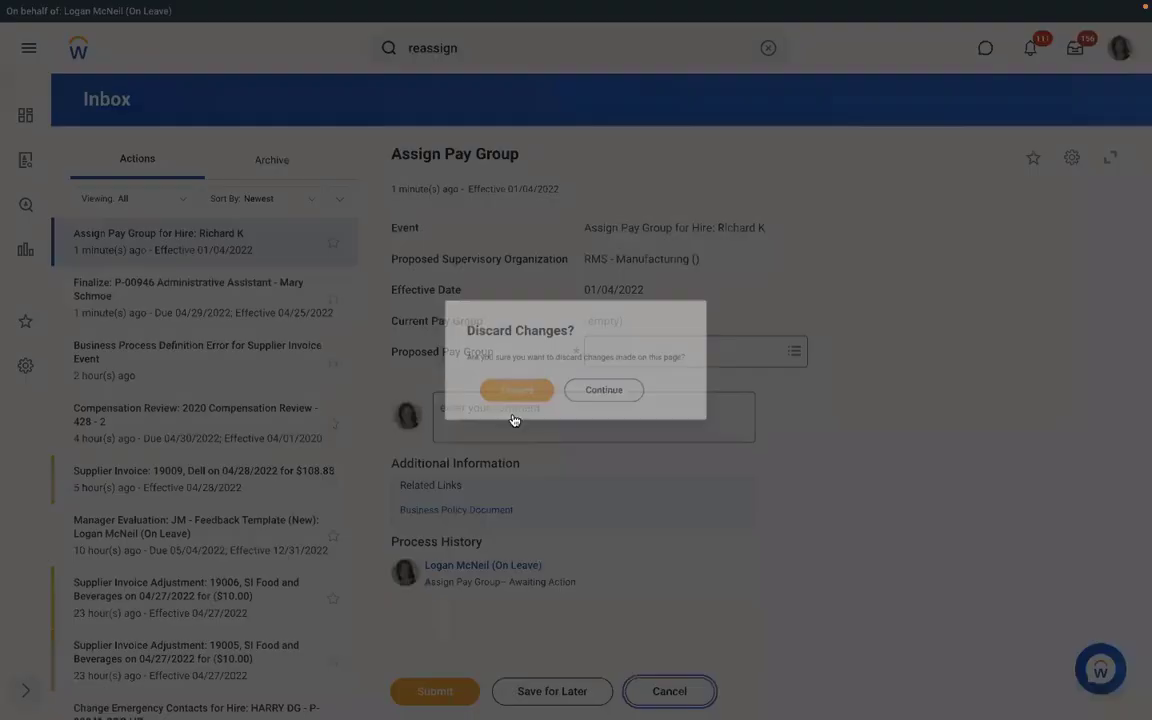
{"action": "left_click", "coordinate": [504, 394]}
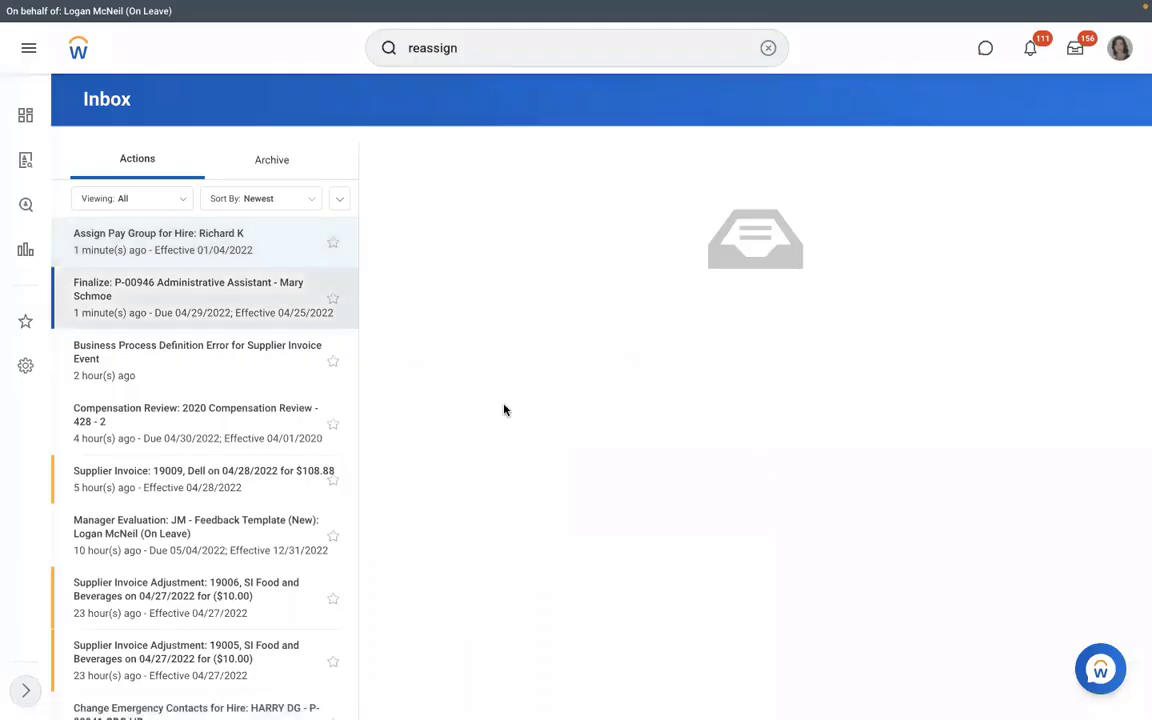
{"action": "left_click", "coordinate": [767, 48]}
{"action": "type", "text": "s"}
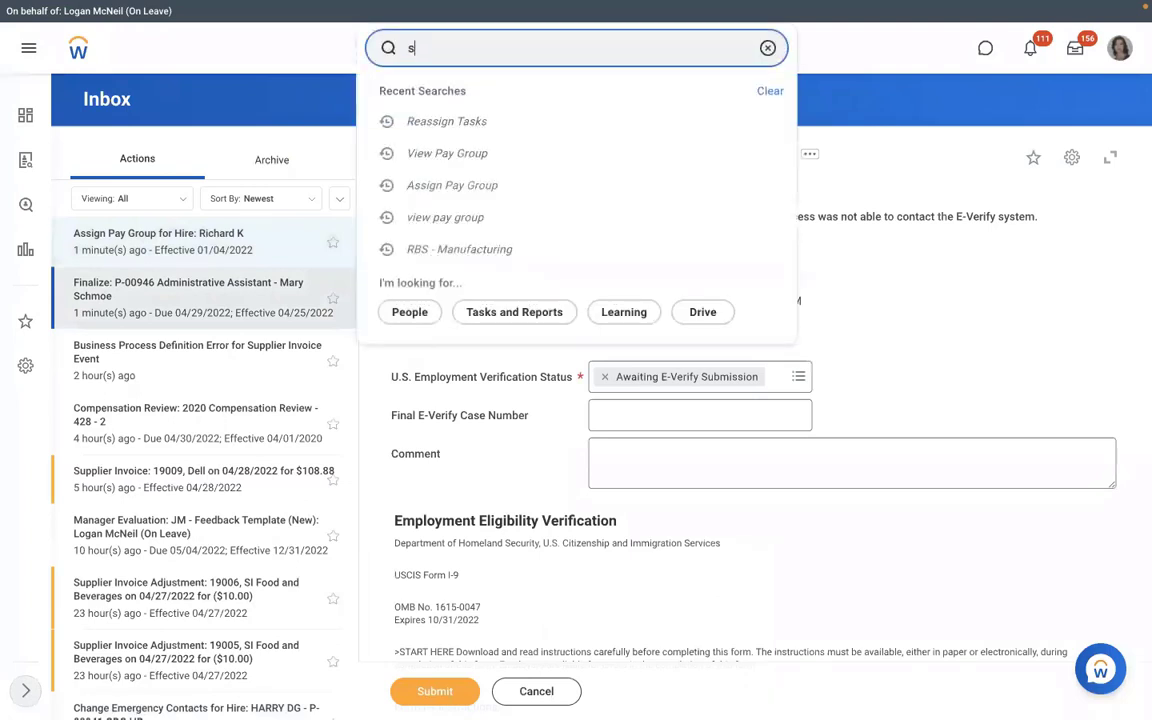
{"action": "type", "text": "up org:"}
{"action": "key", "text": "Down"}
{"action": "key", "text": "Down"}
{"action": "key", "text": "Down"}
{"action": "key", "text": "Down"}
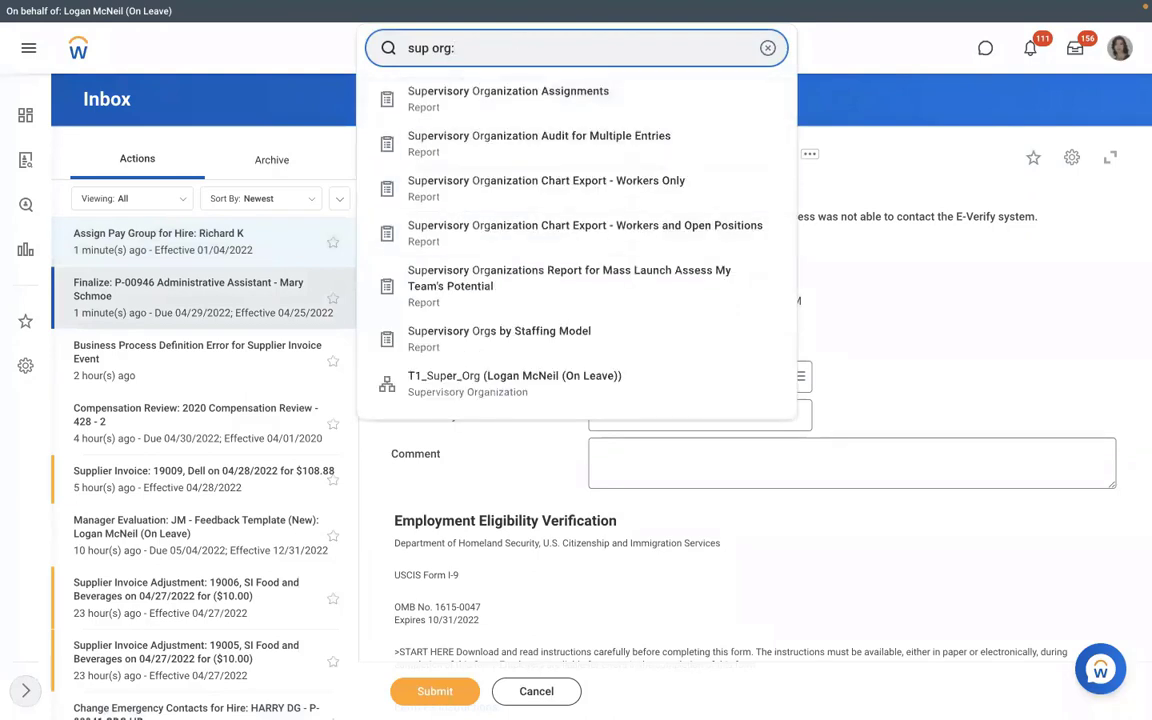
{"action": "type", "text": "rms"}
{"action": "left_click", "coordinate": [445, 100]}
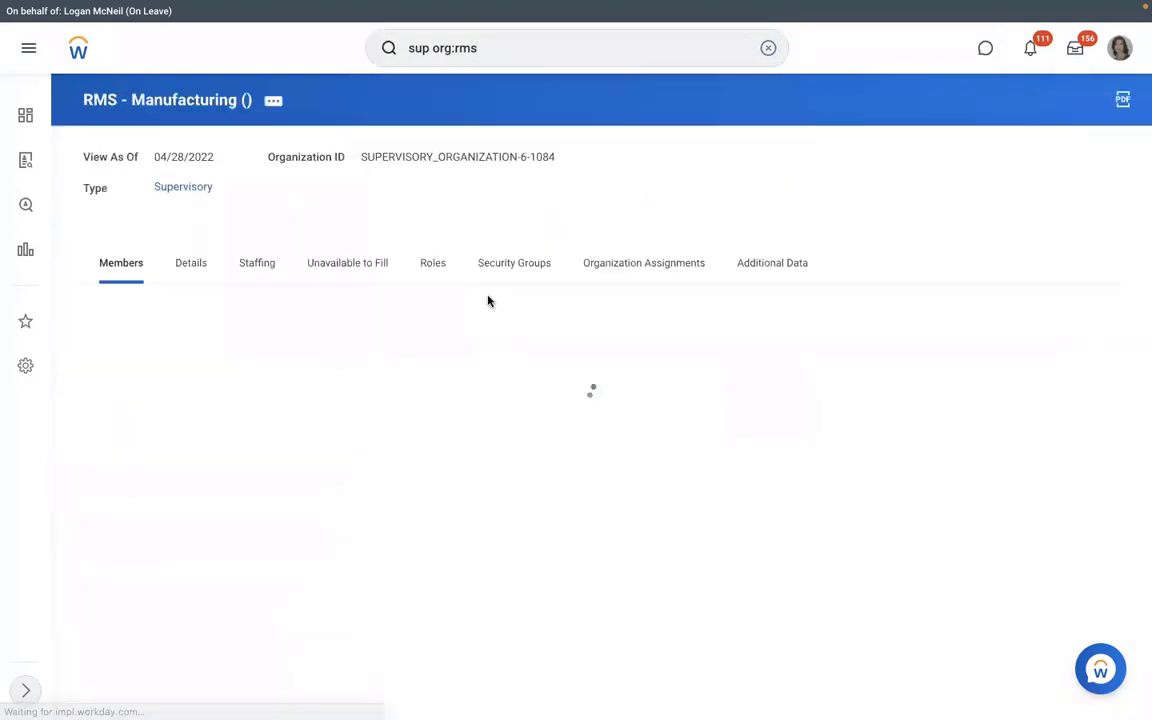
{"action": "left_click", "coordinate": [348, 264]}
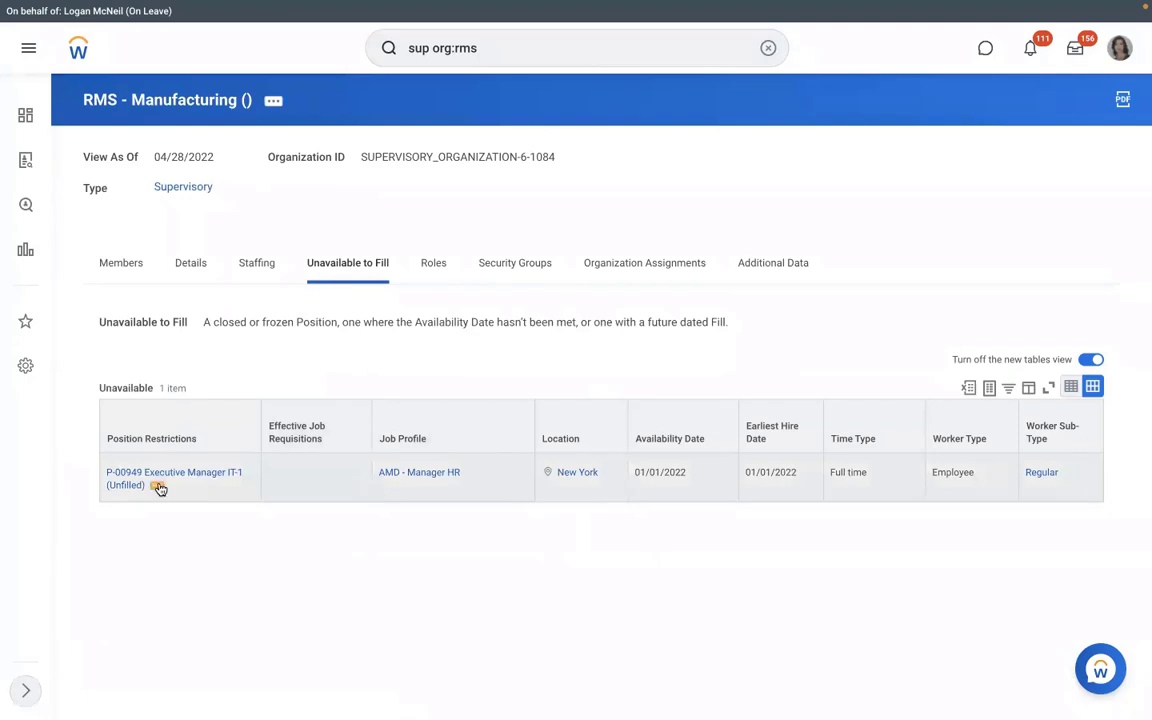
{"action": "left_click", "coordinate": [158, 487]}
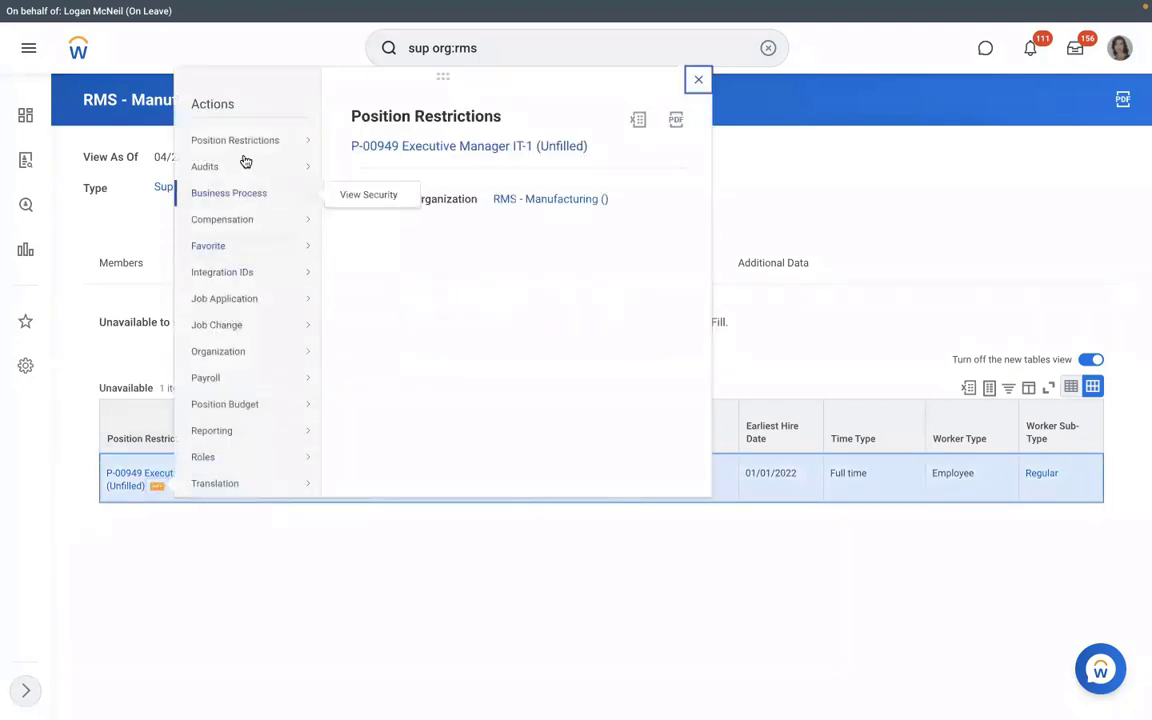
{"action": "mouse_move", "coordinate": [245, 148]}
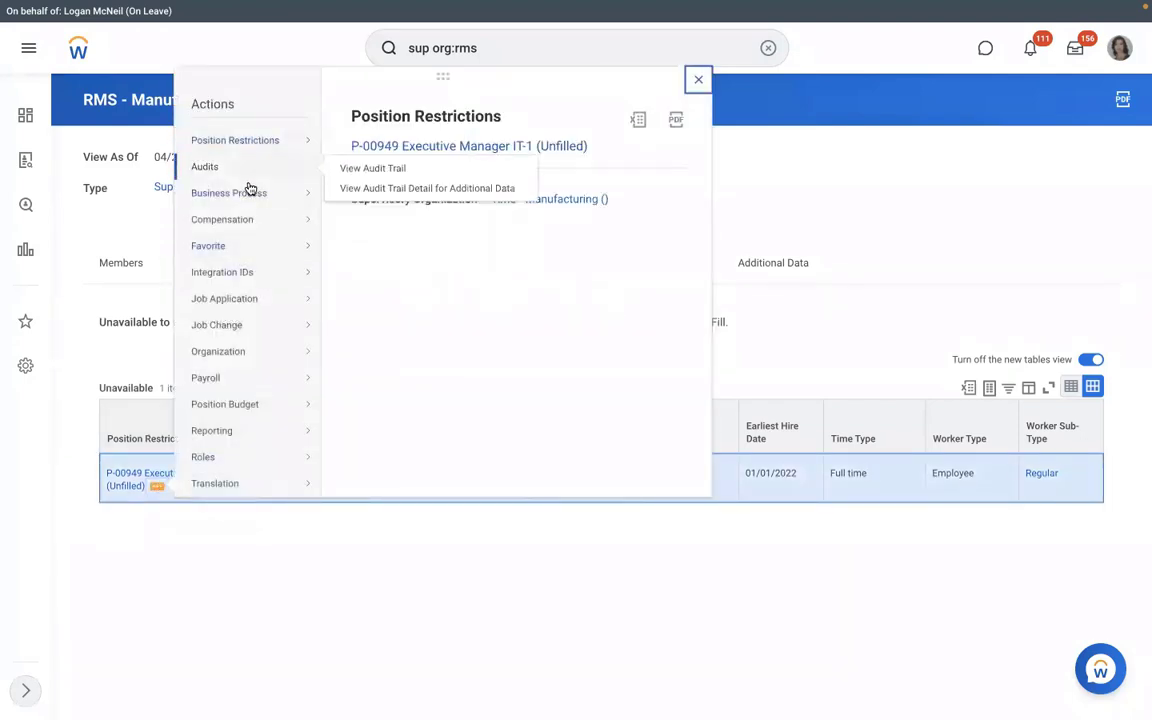
{"action": "left_click", "coordinate": [221, 575]}
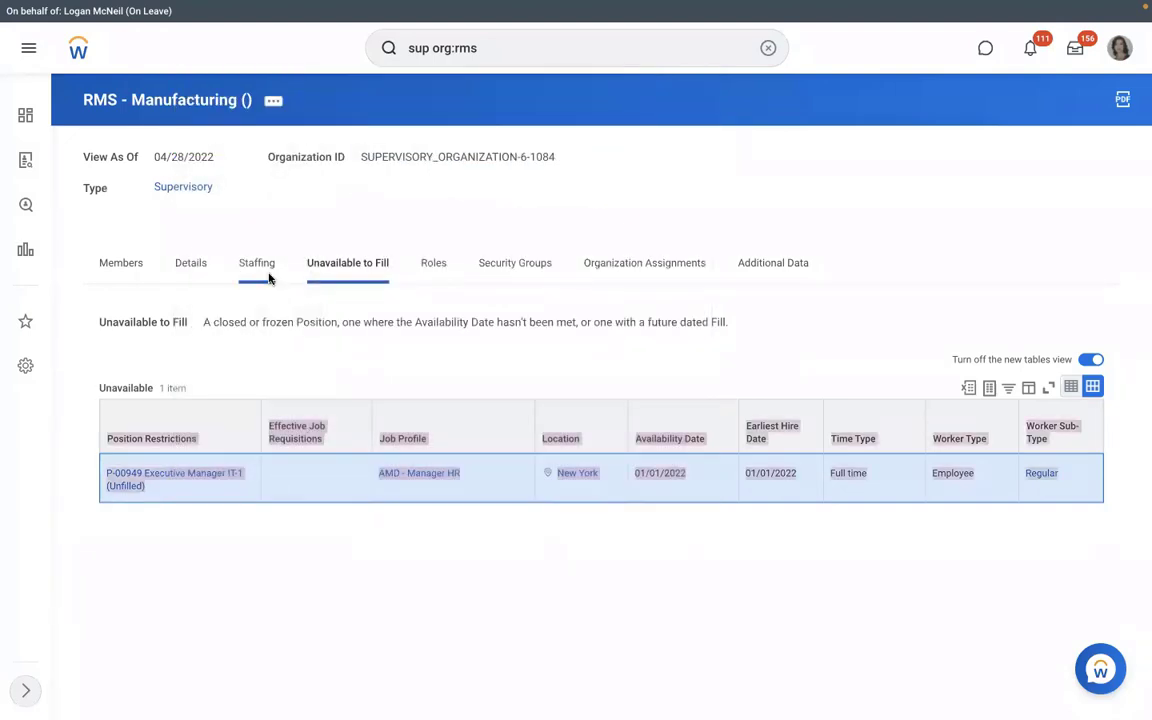
On the Staffing tab, open Business Process > Cancel for the P-00949 hire, then back out.
{"action": "left_click", "coordinate": [246, 258]}
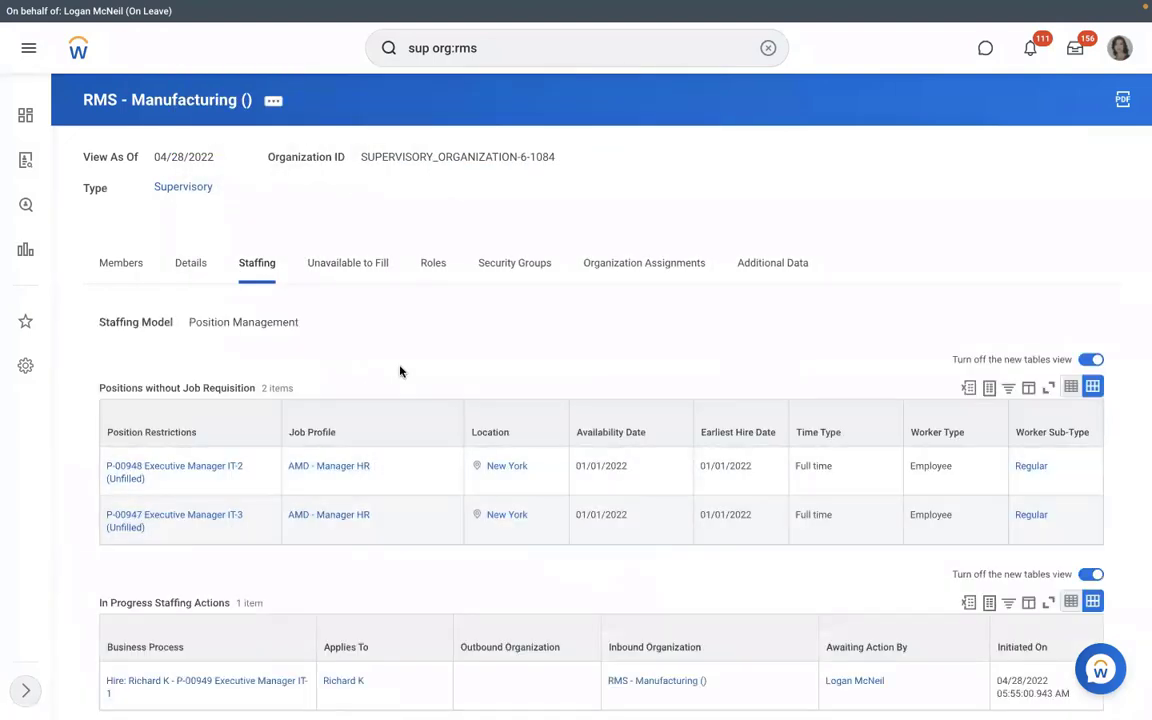
{"action": "scroll", "coordinate": [400, 371], "scroll_direction": "down", "scroll_amount": 1}
{"action": "scroll", "coordinate": [255, 545], "scroll_direction": "down", "scroll_amount": 1}
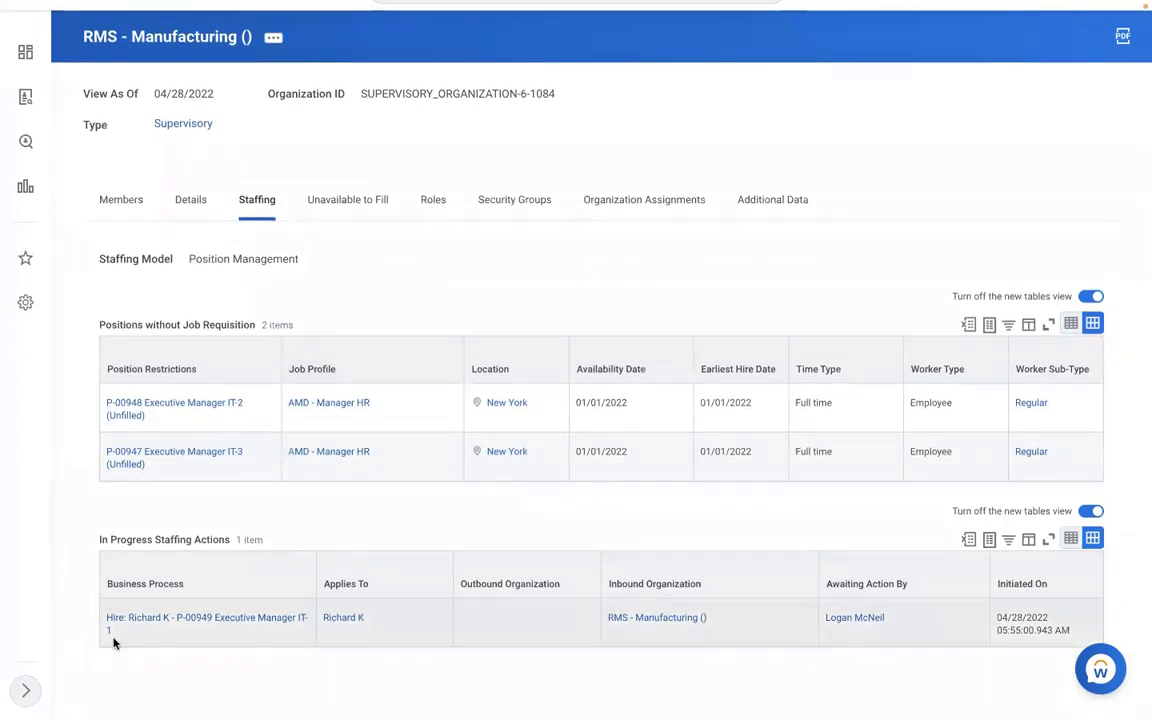
{"action": "left_click", "coordinate": [123, 632]}
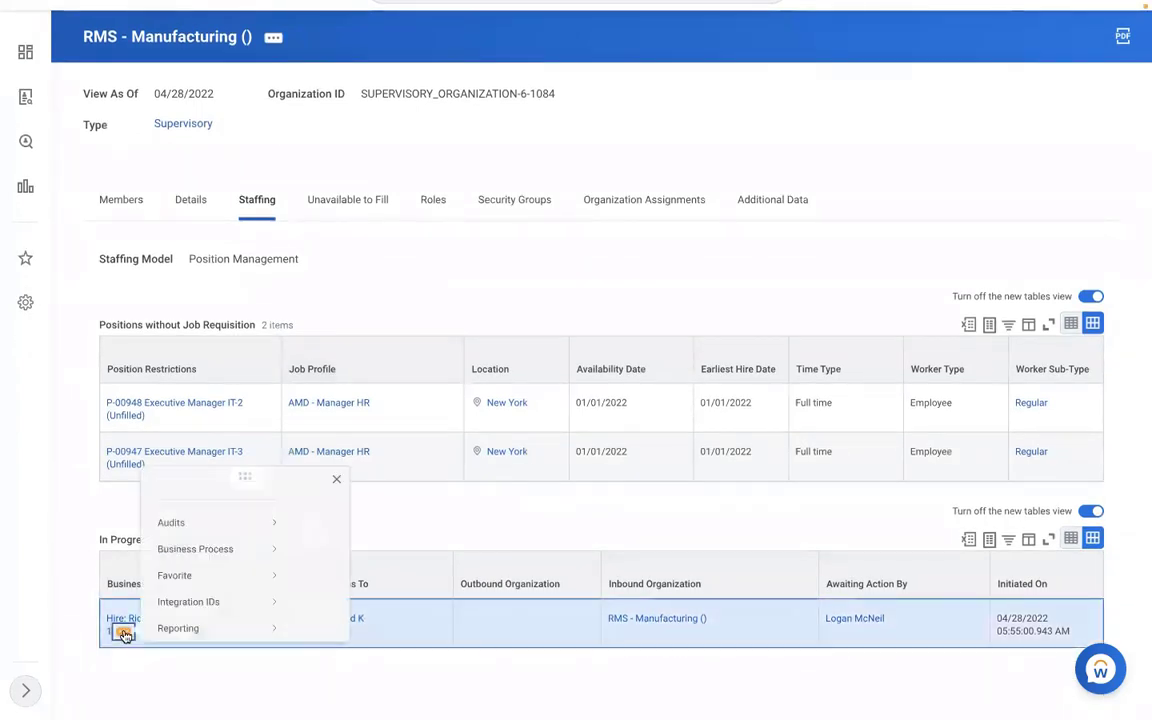
{"action": "mouse_move", "coordinate": [206, 507]}
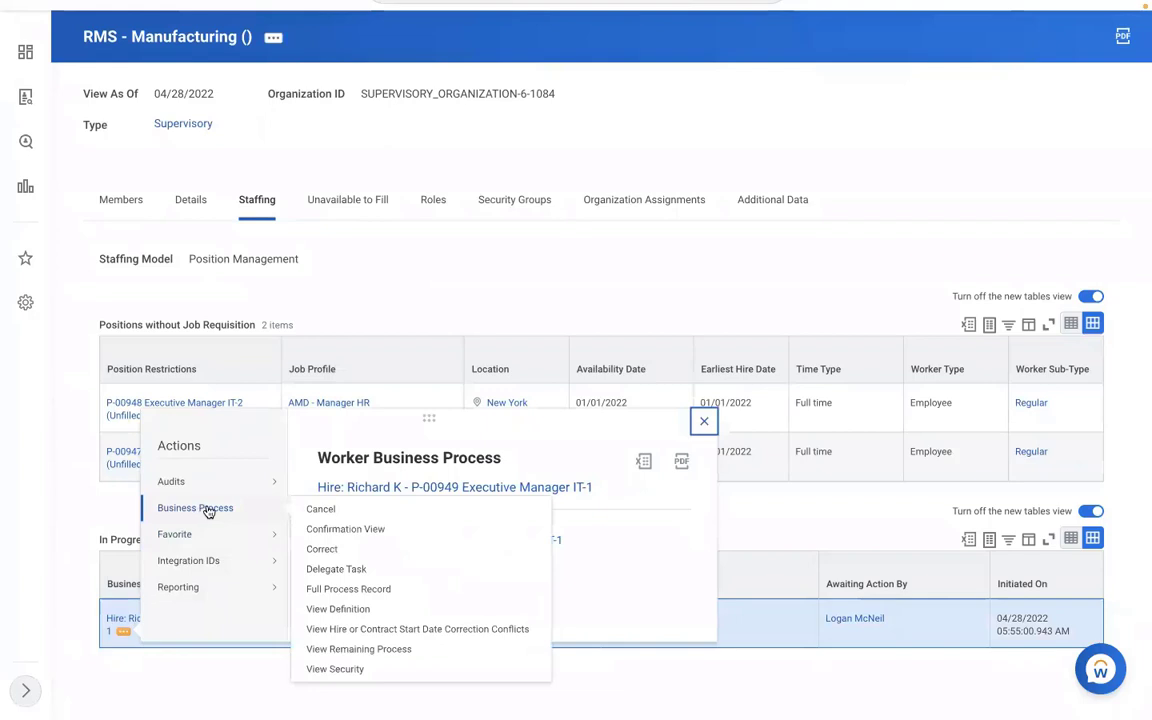
{"action": "left_click", "coordinate": [320, 512]}
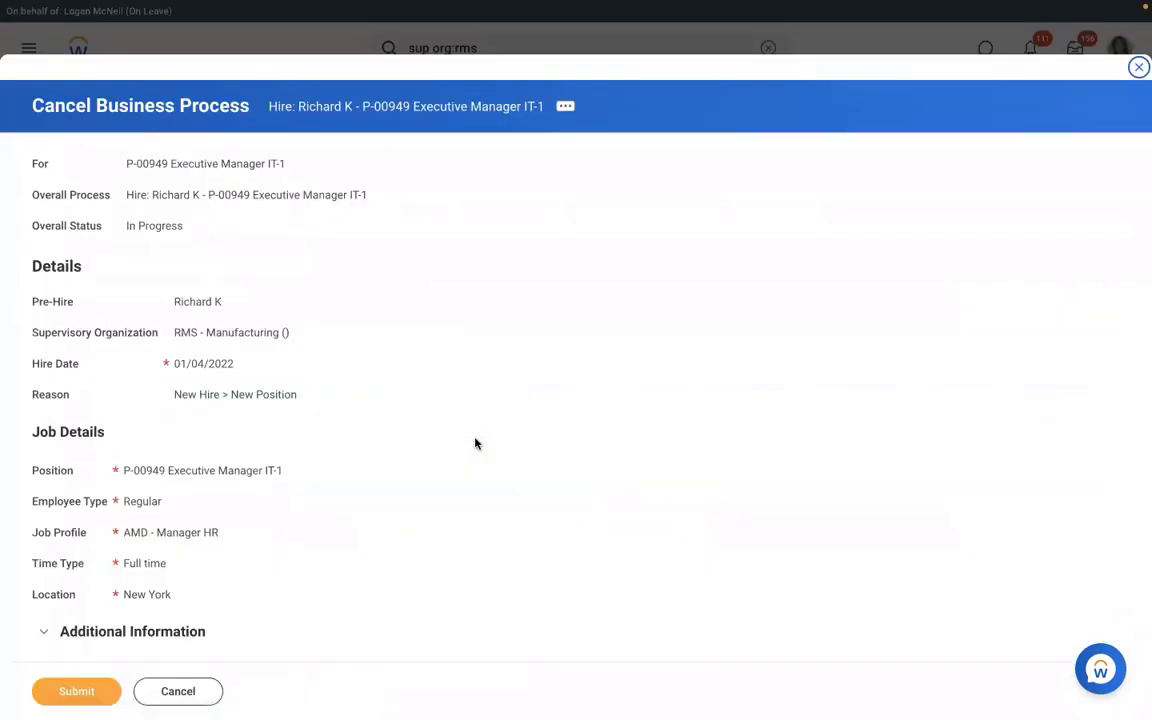
{"action": "left_click", "coordinate": [194, 695]}
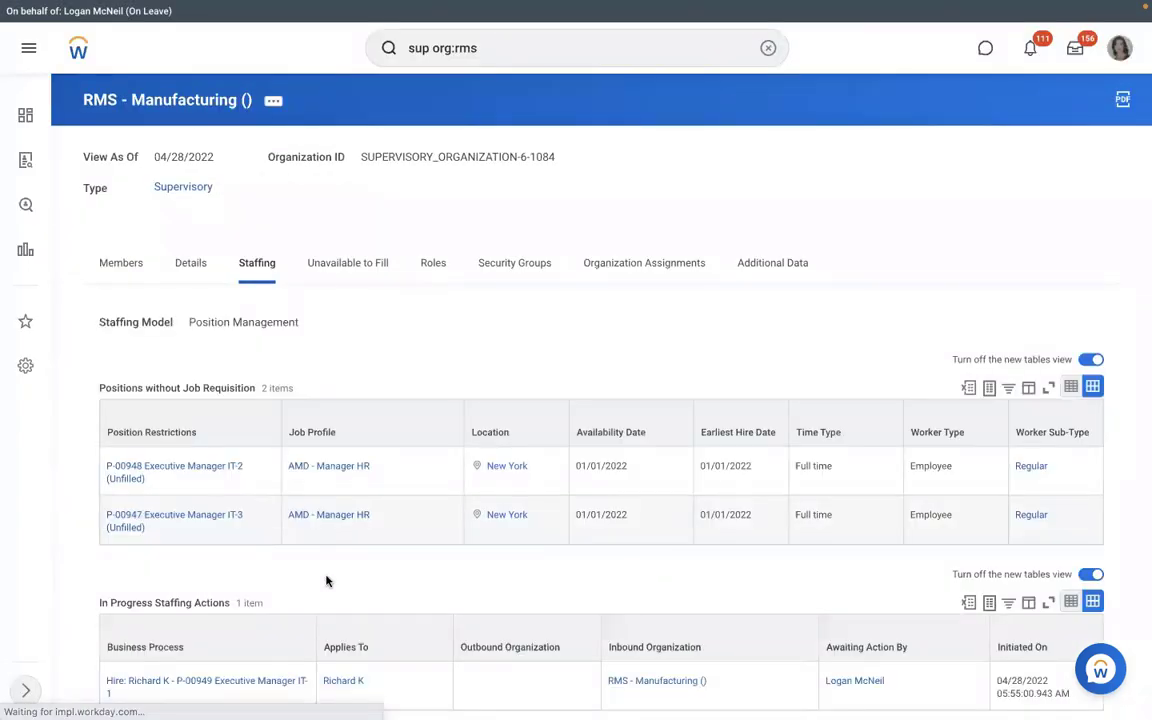
Copy the hire process link's text and clear the search box.
{"action": "scroll", "coordinate": [327, 581], "scroll_direction": "down", "scroll_amount": 1}
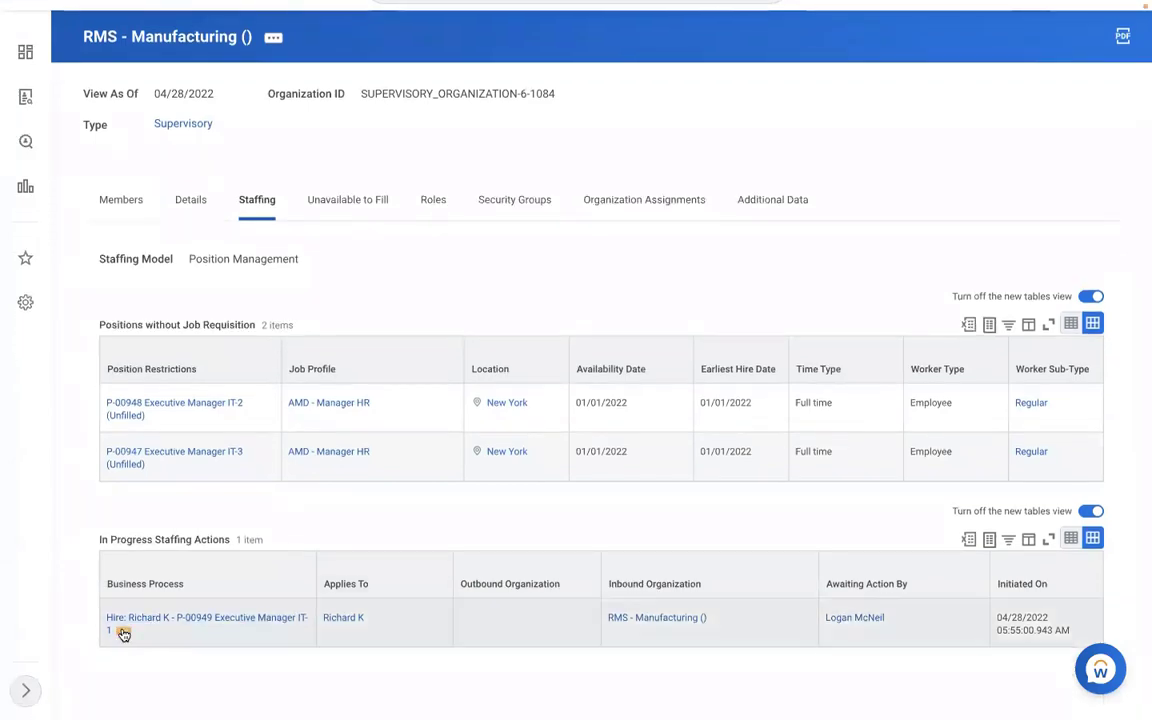
{"action": "right_click", "coordinate": [123, 634]}
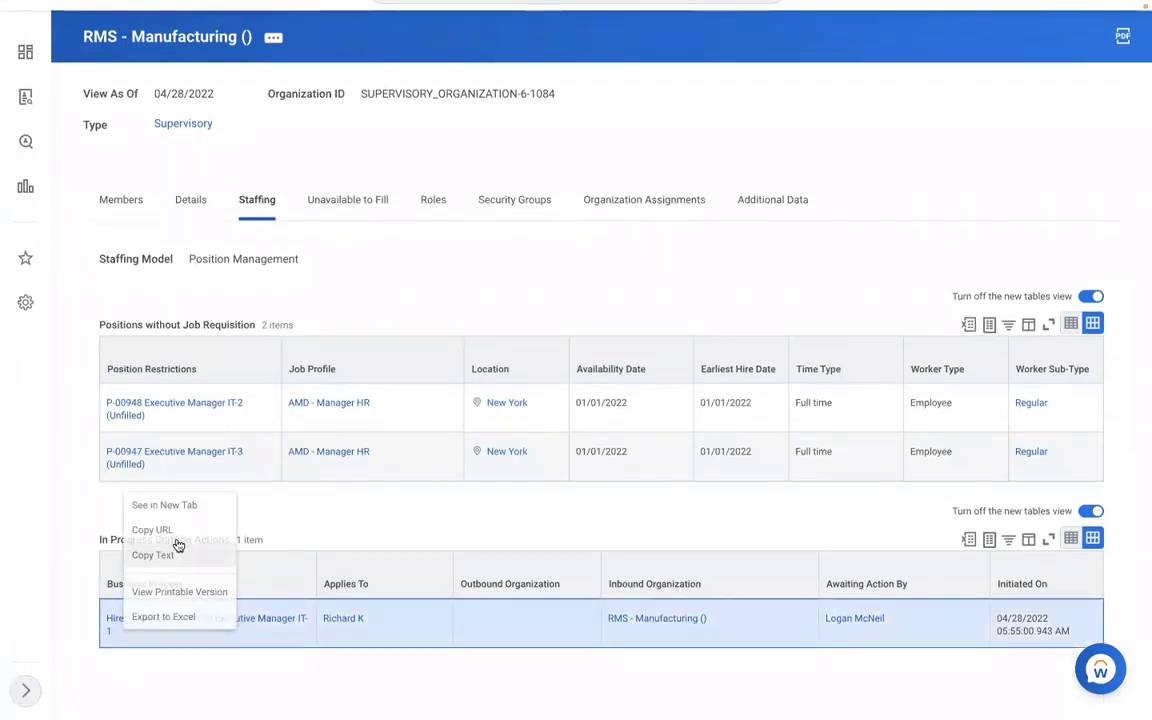
{"action": "left_click", "coordinate": [180, 545]}
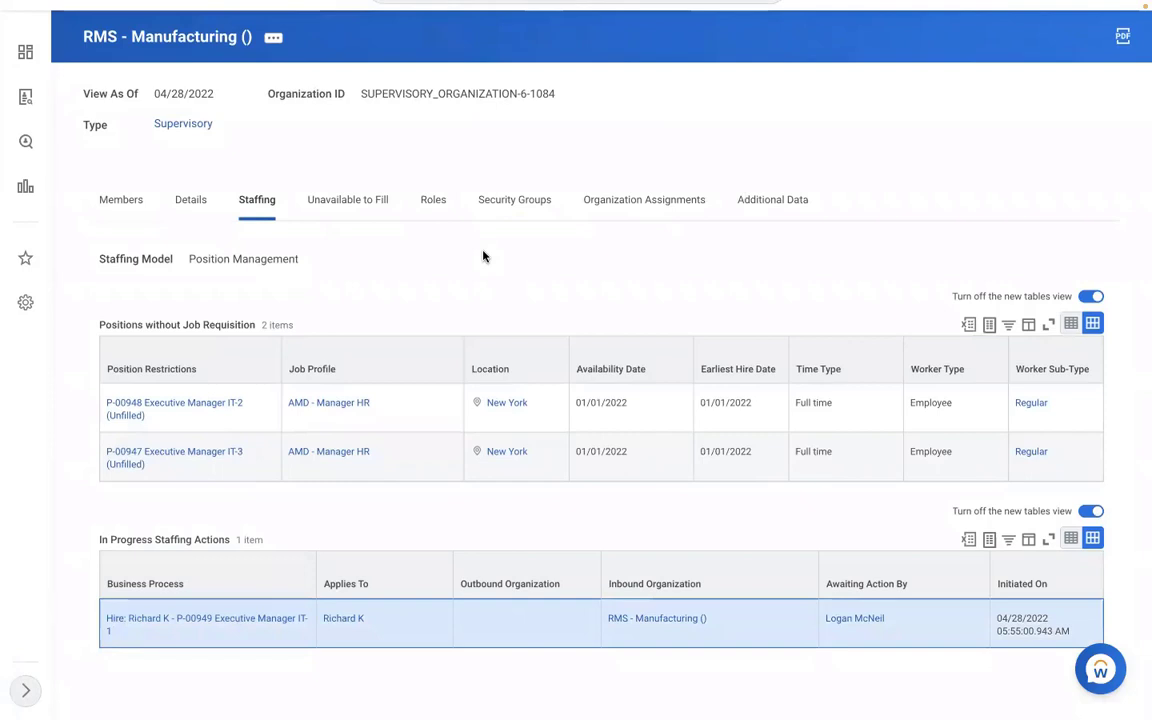
{"action": "scroll", "coordinate": [484, 256], "scroll_direction": "up", "scroll_amount": 1}
{"action": "scroll", "coordinate": [485, 257], "scroll_direction": "up", "scroll_amount": 1}
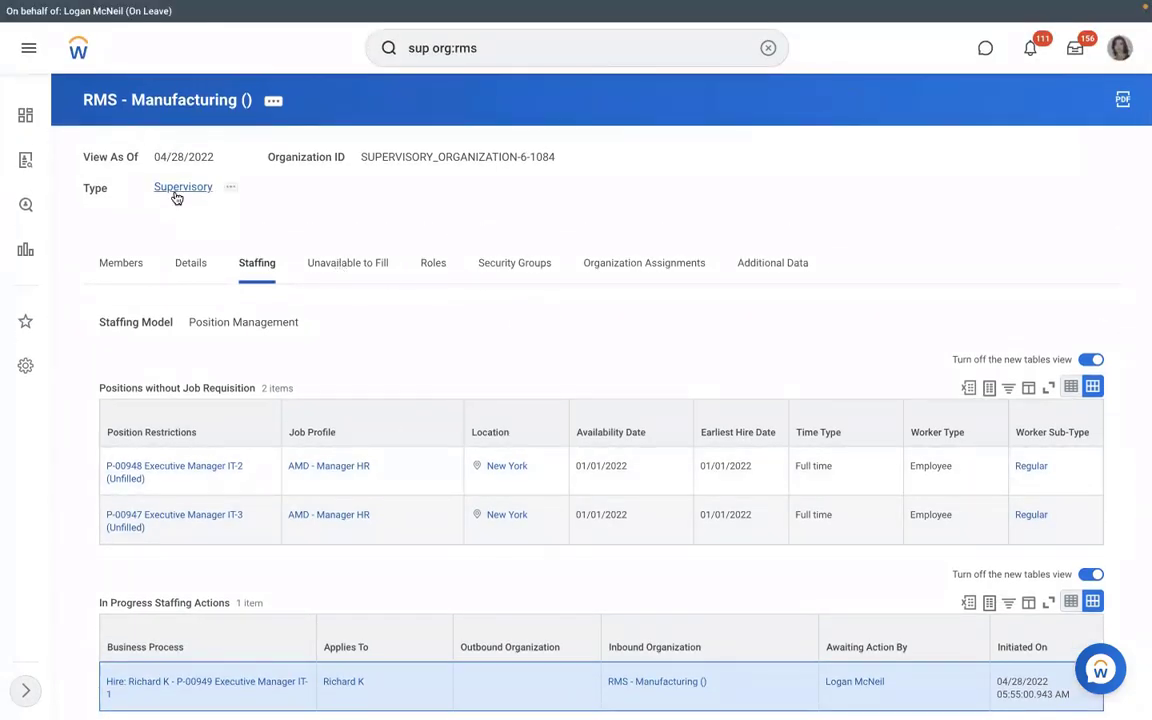
{"action": "left_click", "coordinate": [768, 47]}
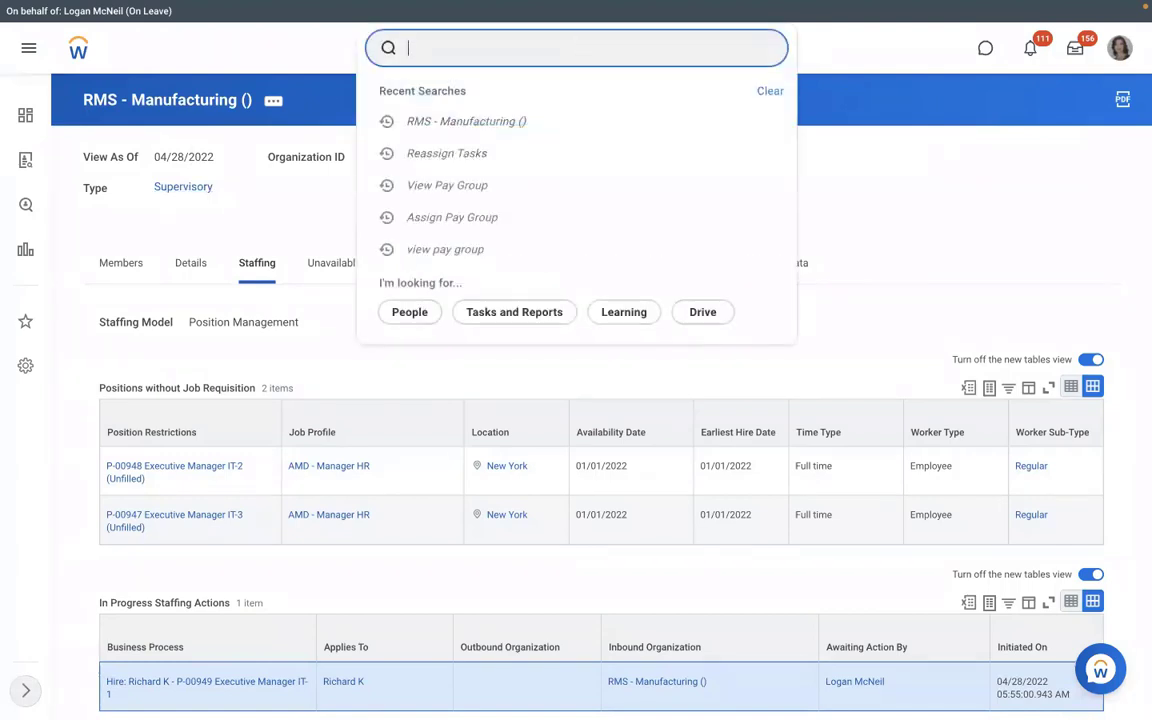
Run View Pay Group, searching rms, rmd, then rbs to find RBS - Monthly PYG.
{"action": "type", "text": "view pay group"}
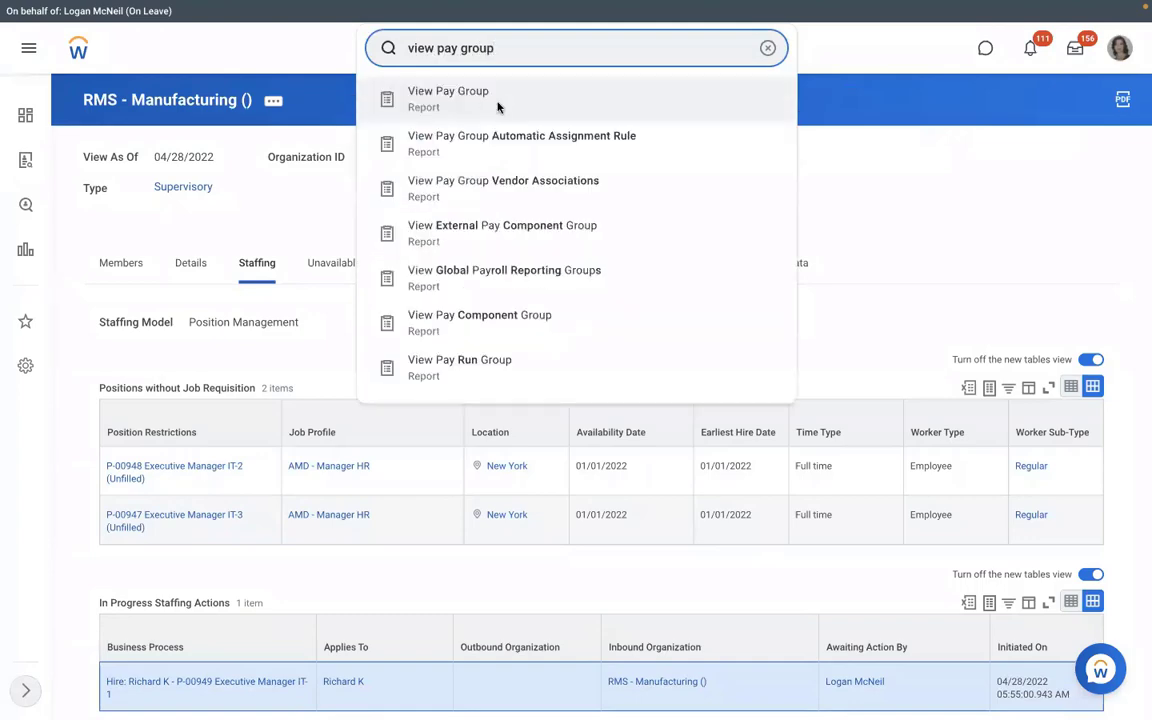
{"action": "left_click", "coordinate": [498, 100]}
{"action": "left_click", "coordinate": [458, 206]}
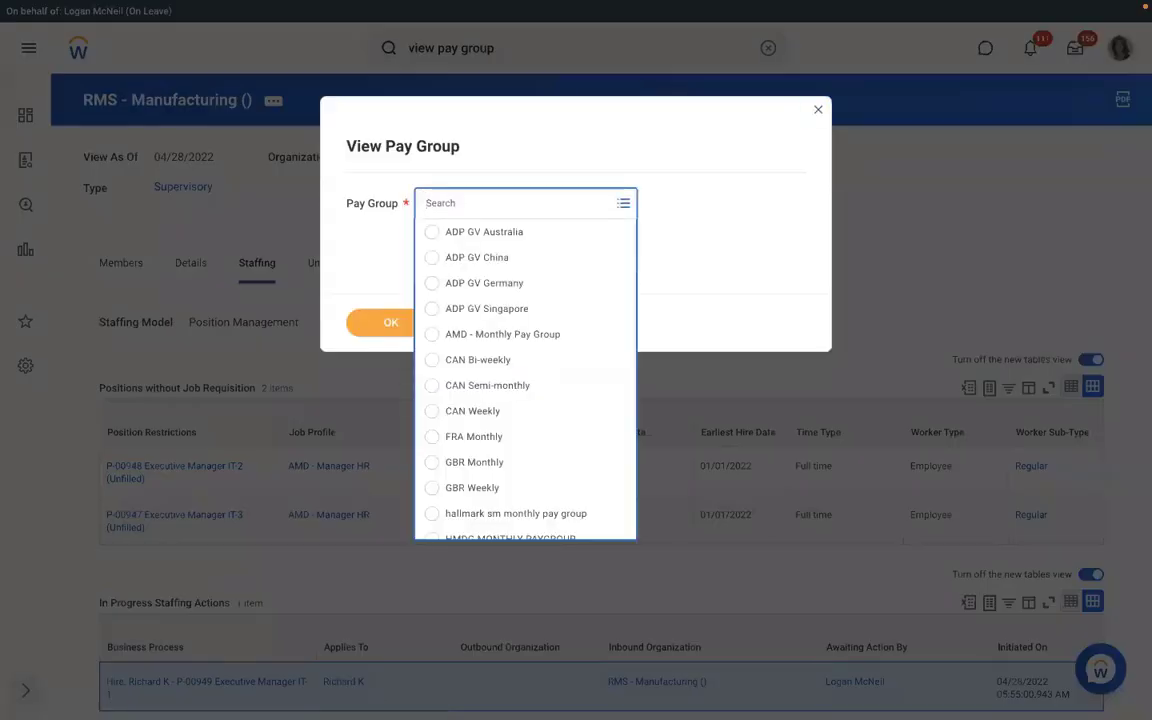
{"action": "type", "text": "rms"}
{"action": "key", "text": "Return"}
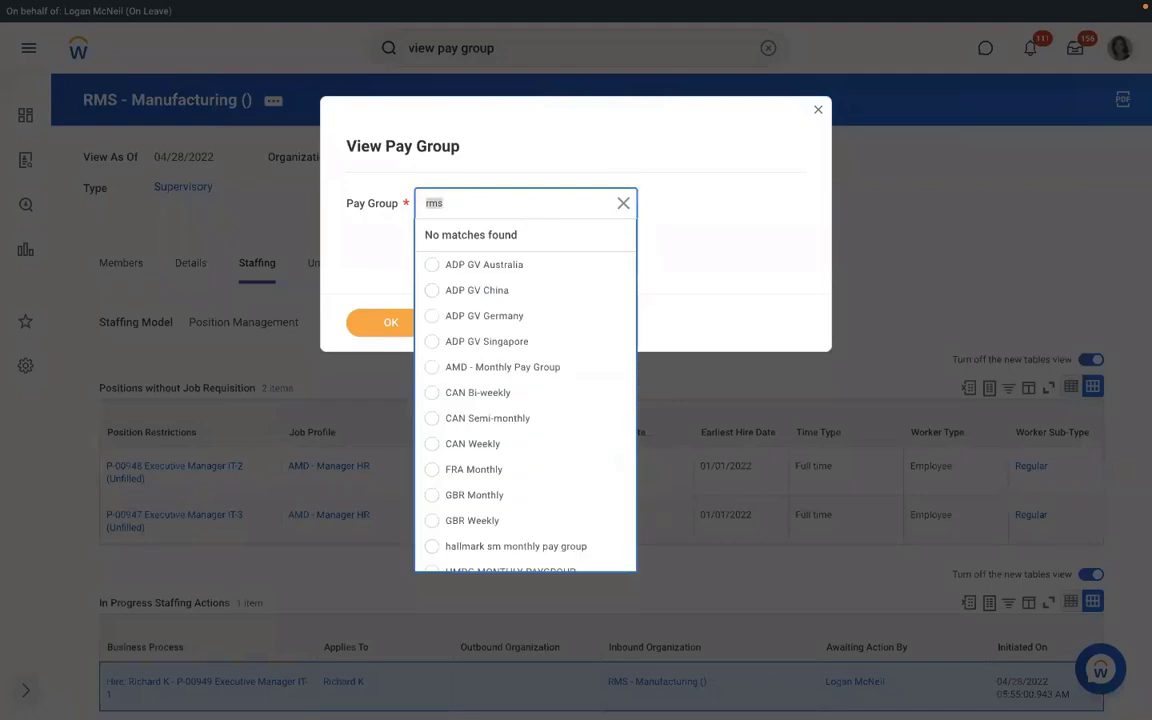
{"action": "type", "text": "rmd"}
{"action": "key", "text": "Return"}
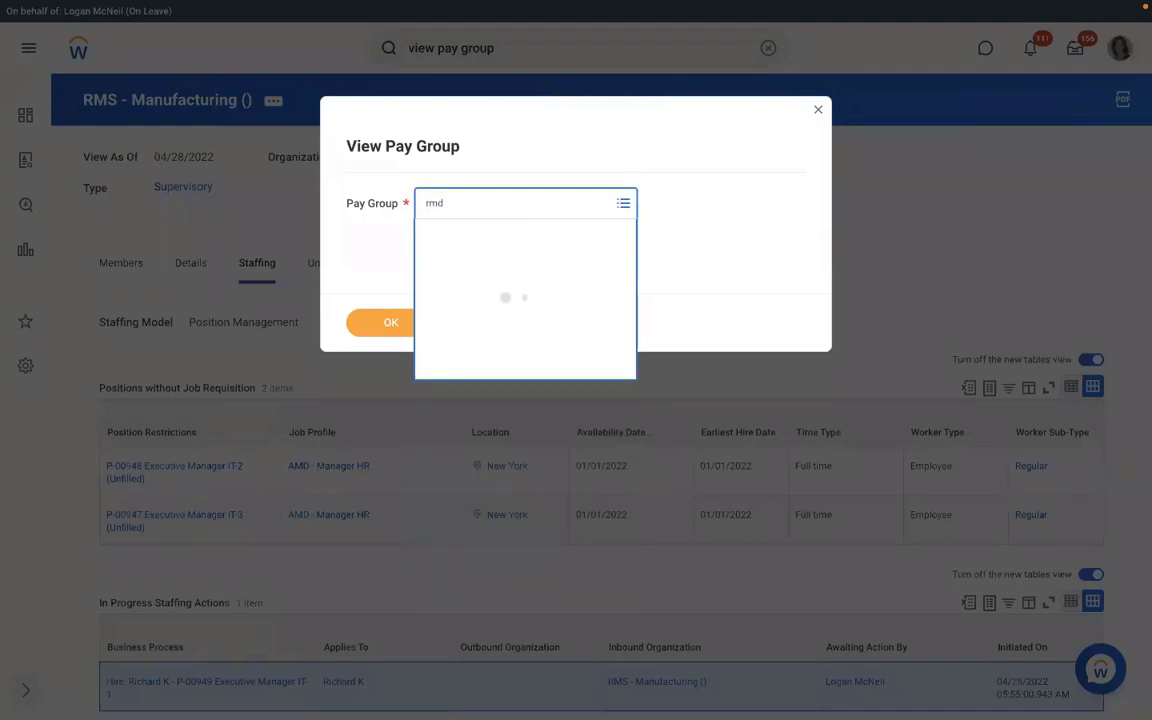
{"action": "type", "text": "rbs"}
{"action": "key", "text": "Return"}
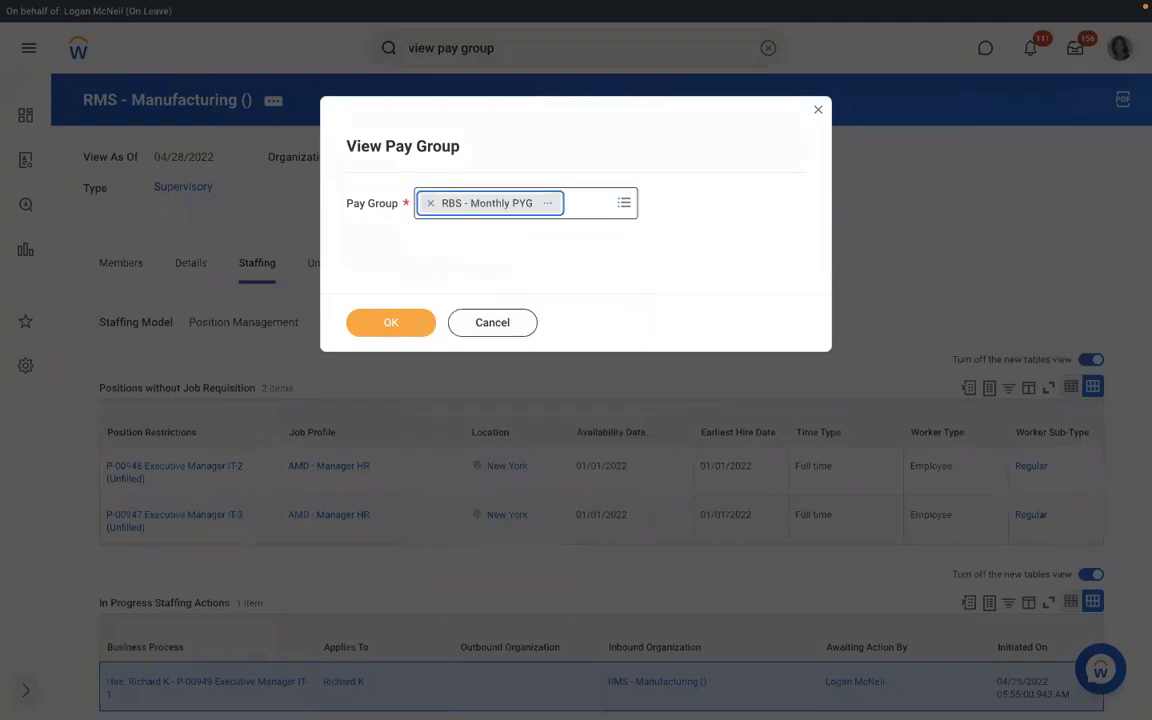
Open the RBS - Monthly PYG pay group and its RBS - PYG Automatic Assignment rule.
{"action": "left_click", "coordinate": [385, 323]}
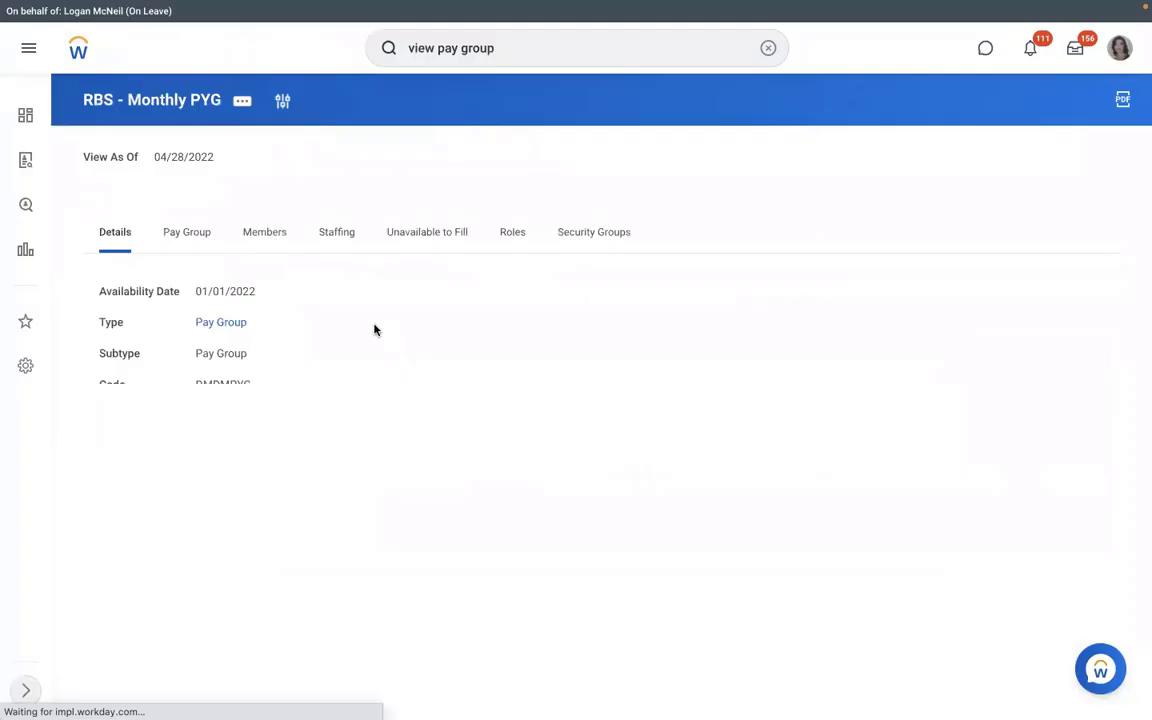
{"action": "left_click", "coordinate": [191, 250]}
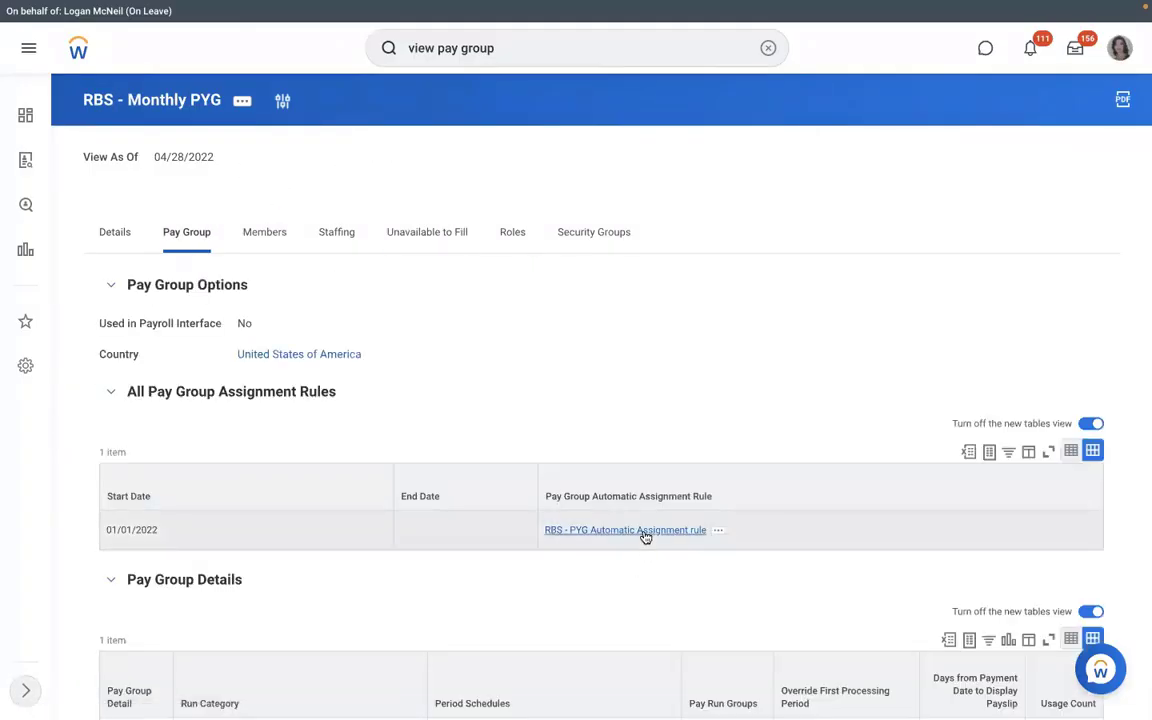
{"action": "left_click", "coordinate": [643, 532]}
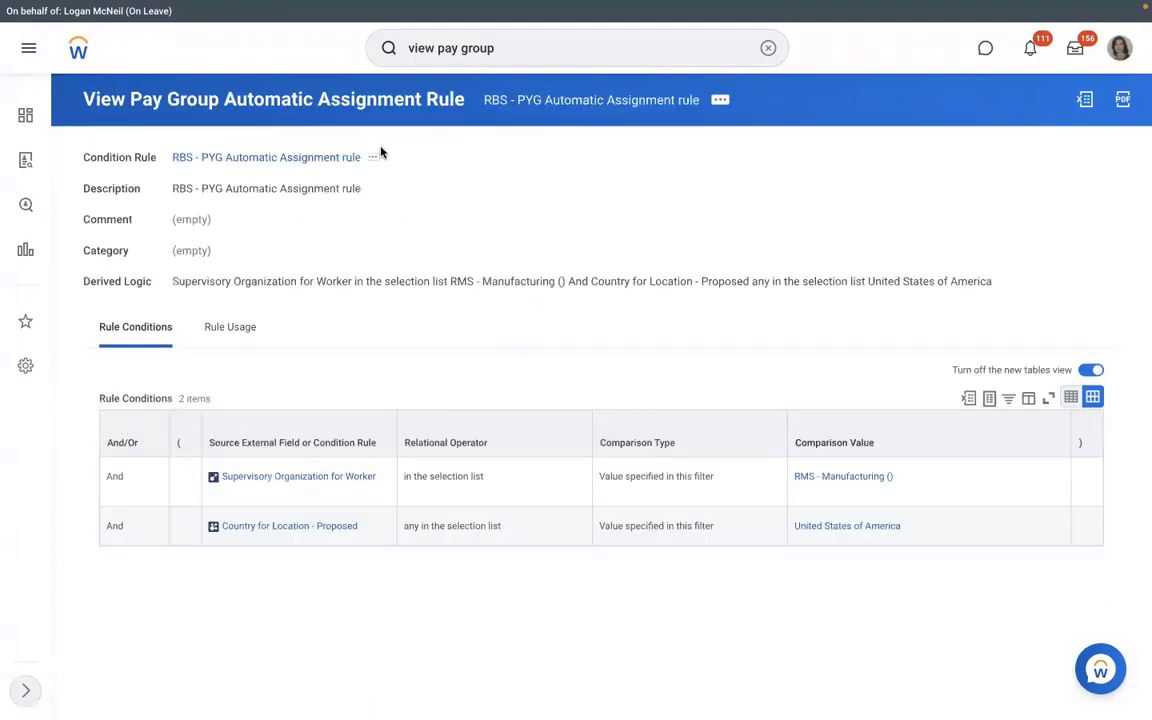
Test the RBS - PYG Automatic Assignment rule against the pre-hire's Assign Pay Group for Hire event.
{"action": "left_click", "coordinate": [721, 102]}
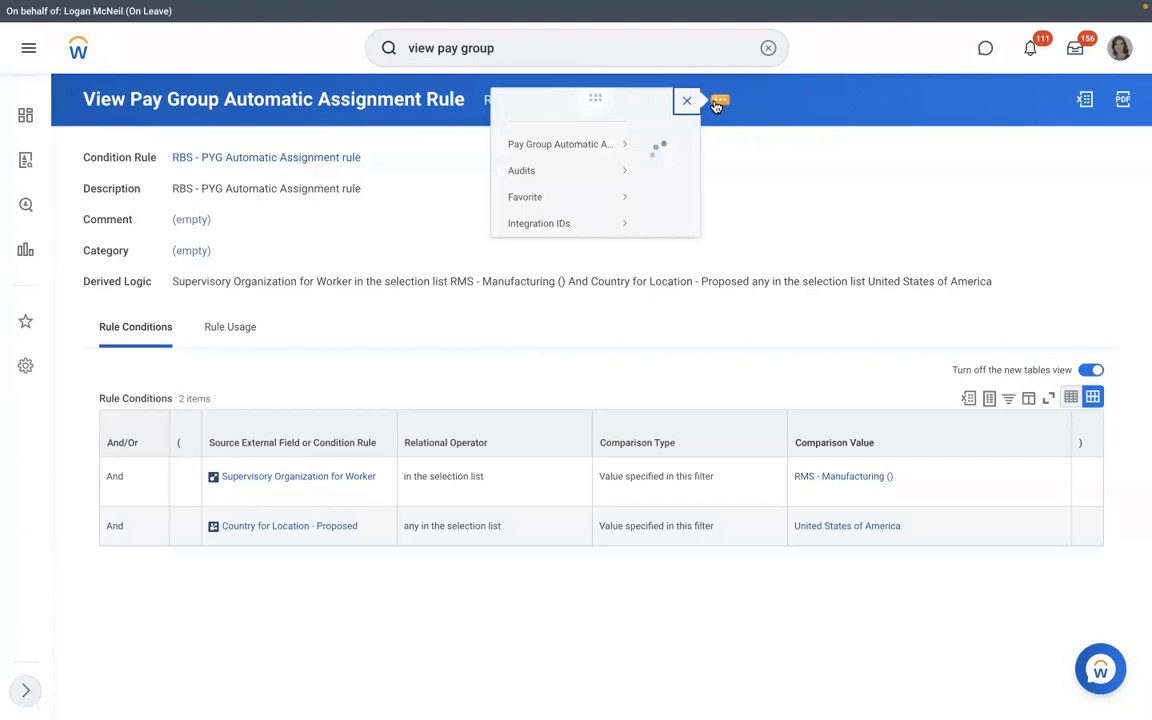
{"action": "mouse_move", "coordinate": [140, 161]}
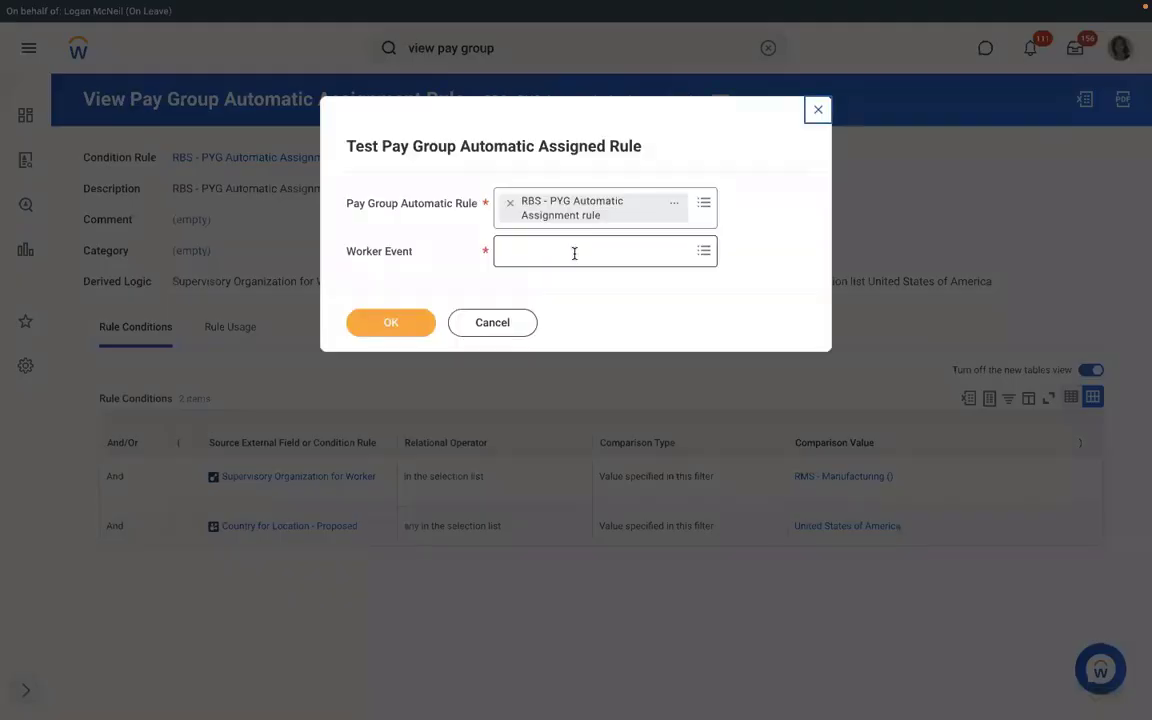
{"action": "left_click", "coordinate": [573, 252]}
{"action": "type", "text": "Richard K - P-00599 Executive Manager IT-1"}
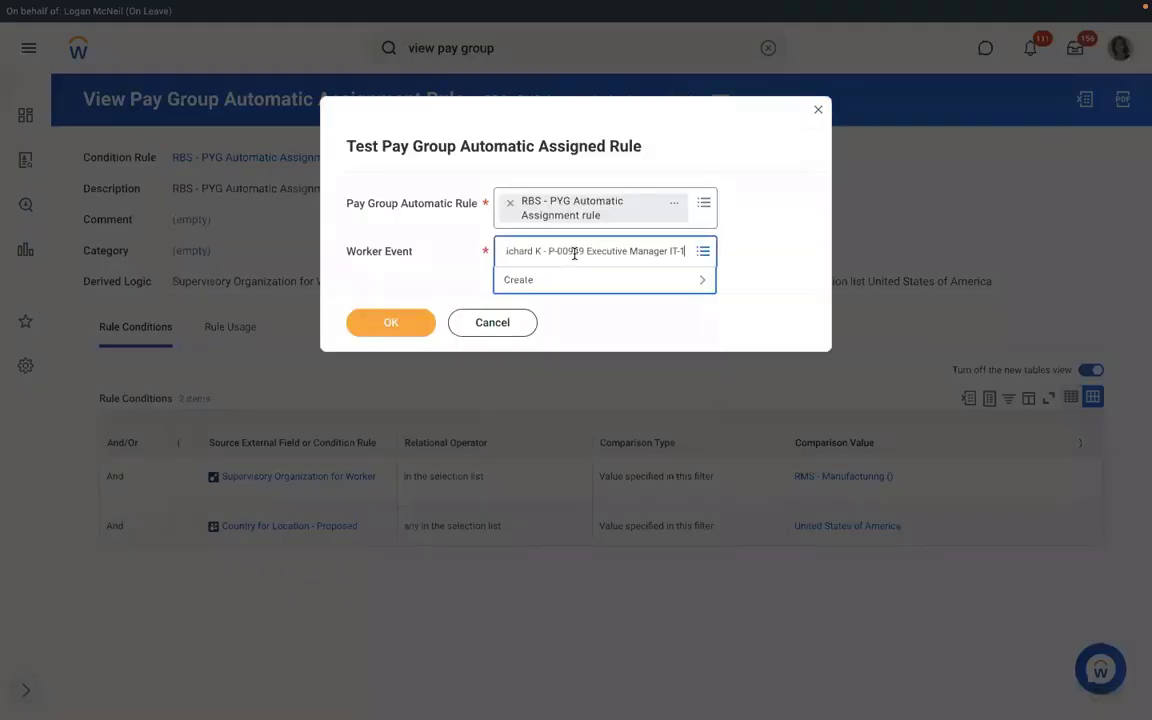
{"action": "key", "text": "Return"}
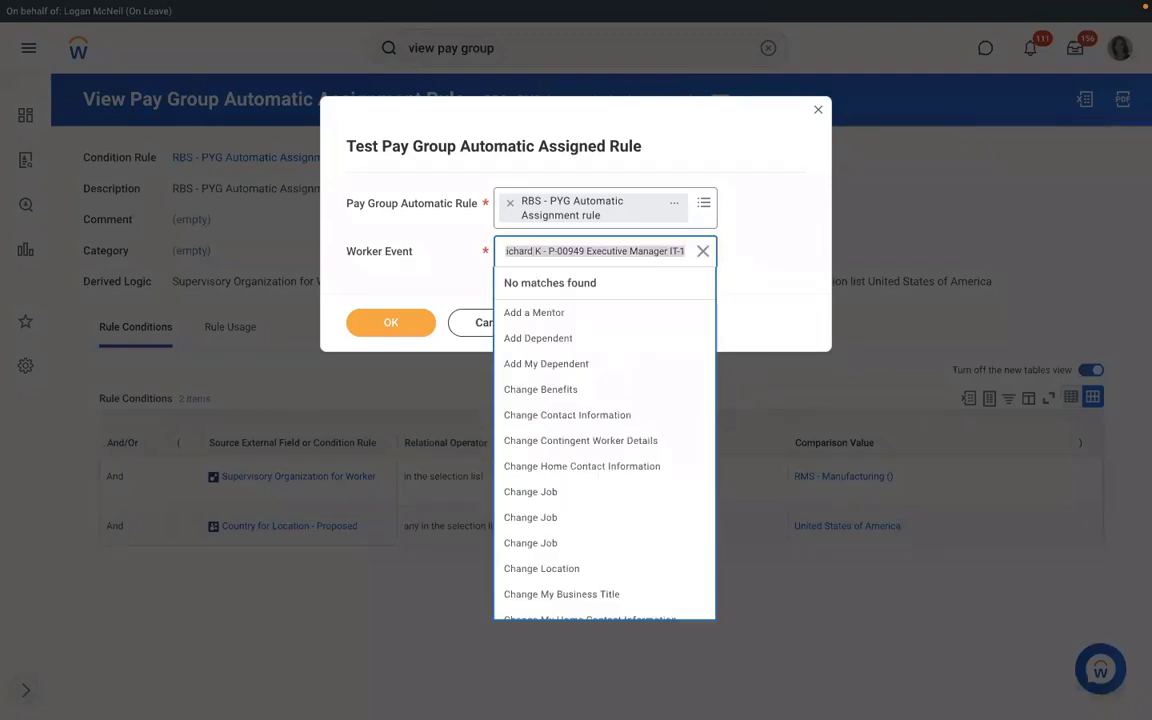
{"action": "type", "text": "richar"}
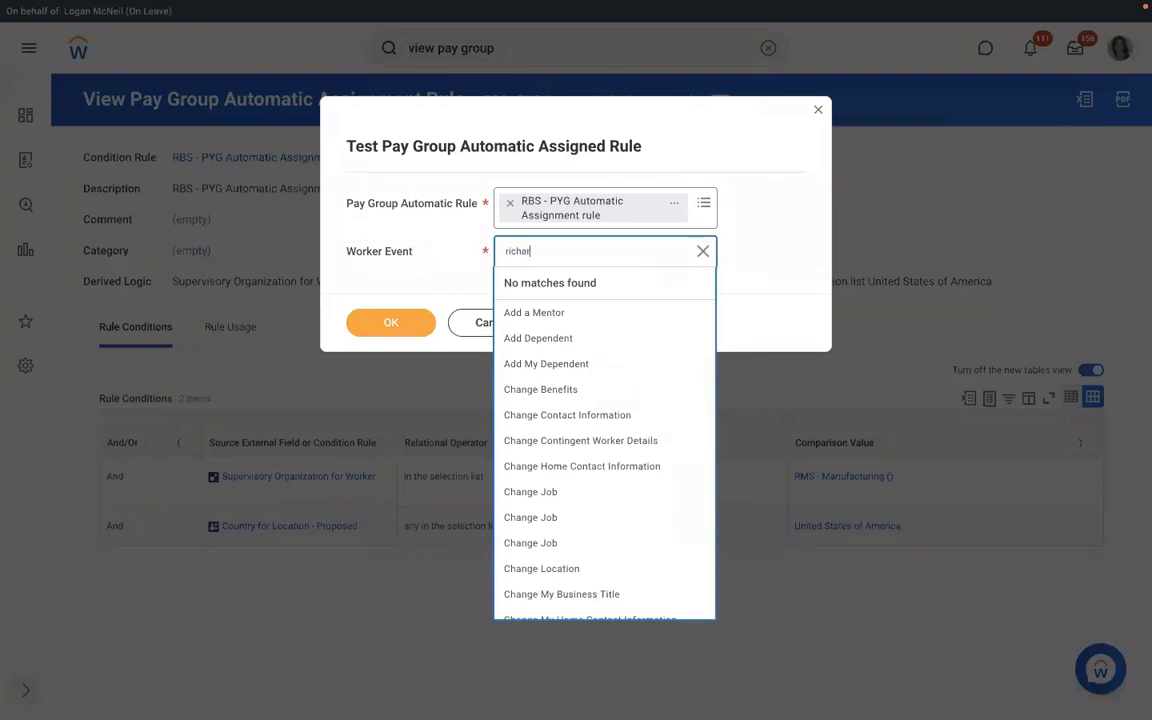
{"action": "type", "text": "d k"}
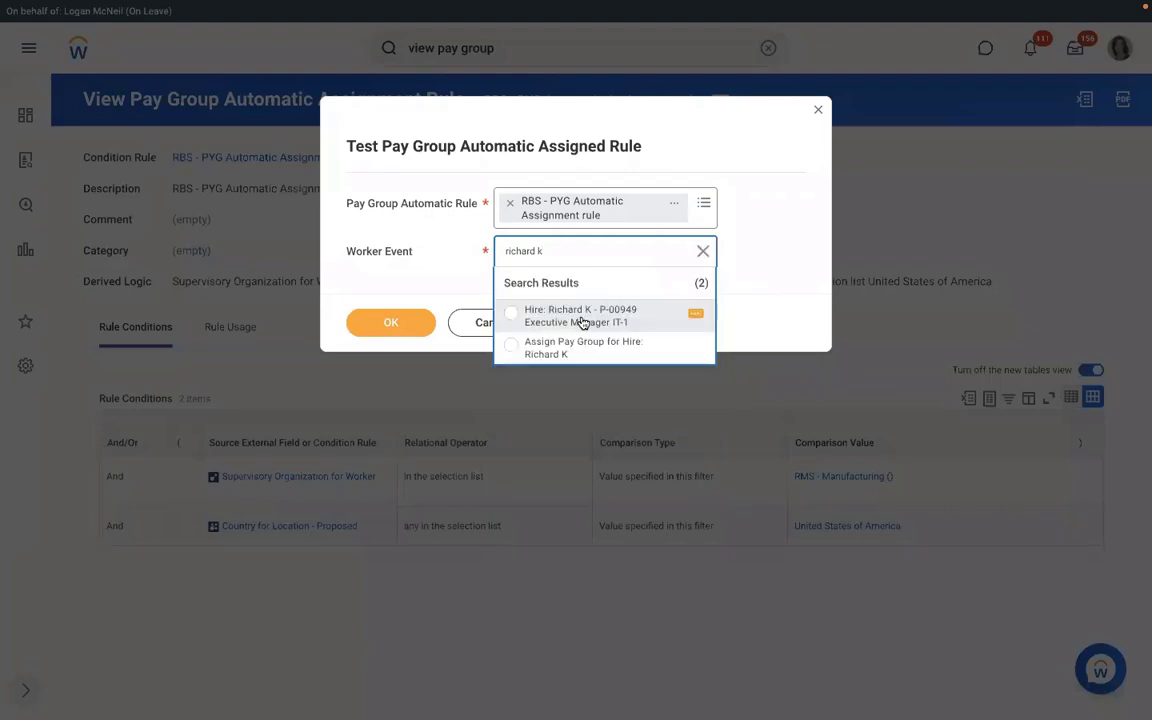
{"action": "left_click", "coordinate": [566, 348]}
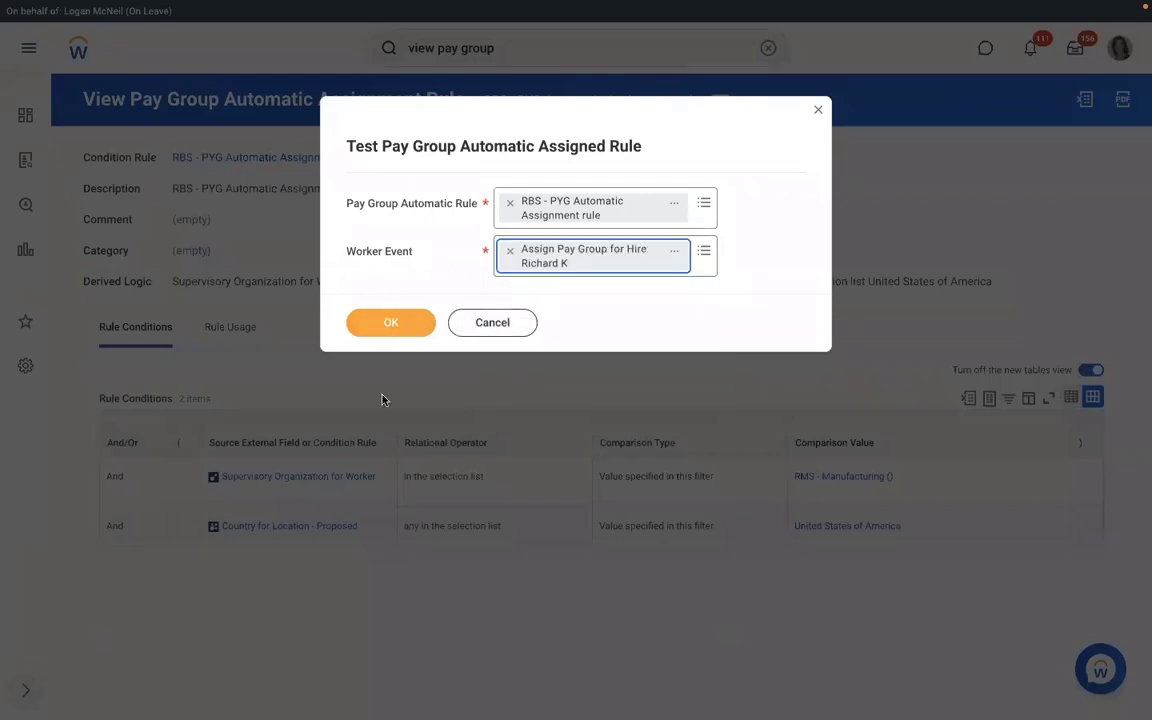
{"action": "left_click", "coordinate": [402, 325]}
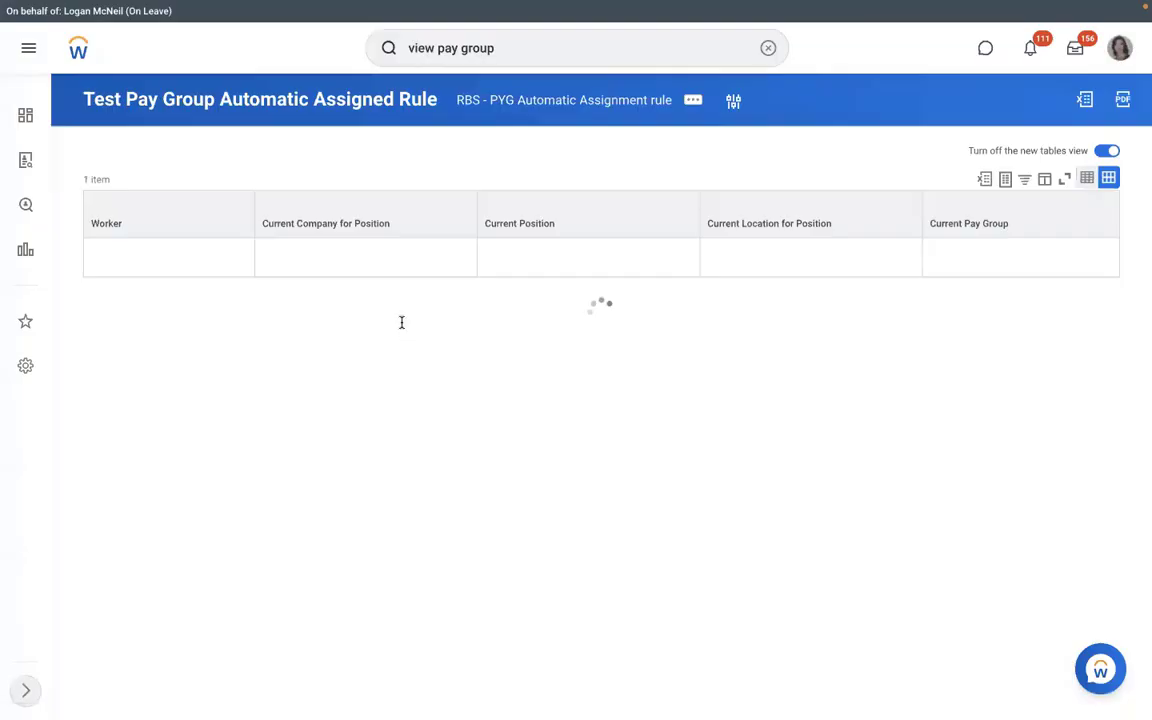
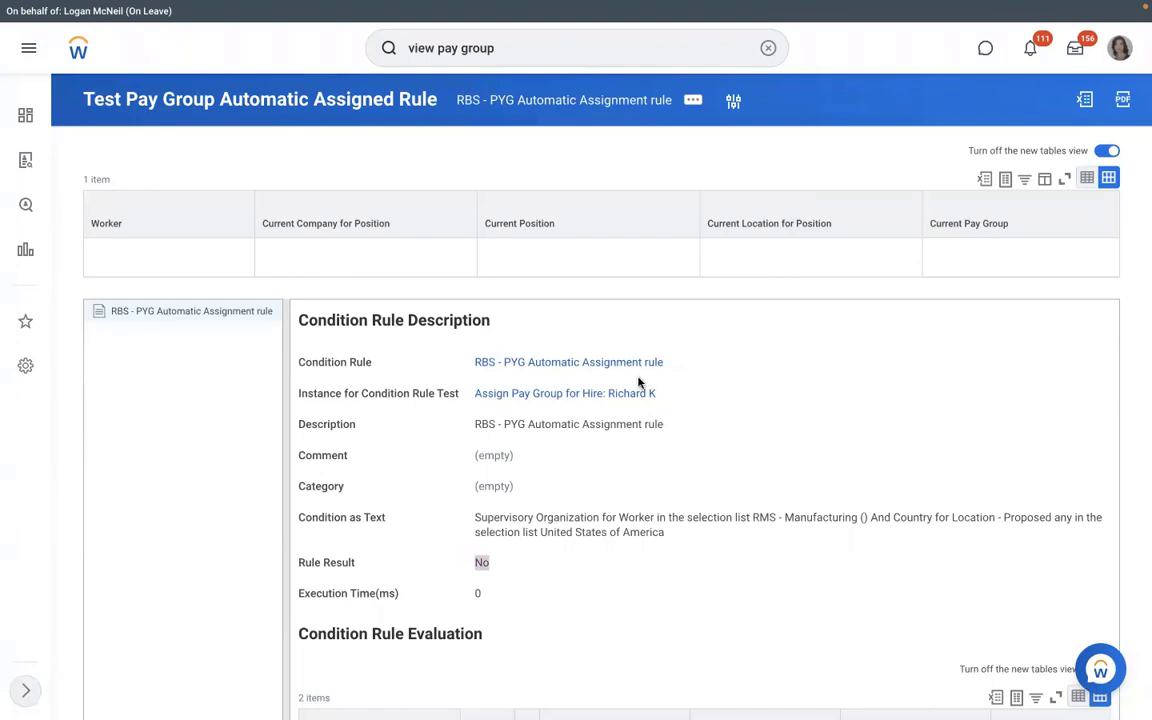
Open the RBS - PYG Automatic Assignment rule from the pay group test result.
{"action": "left_click", "coordinate": [562, 364]}
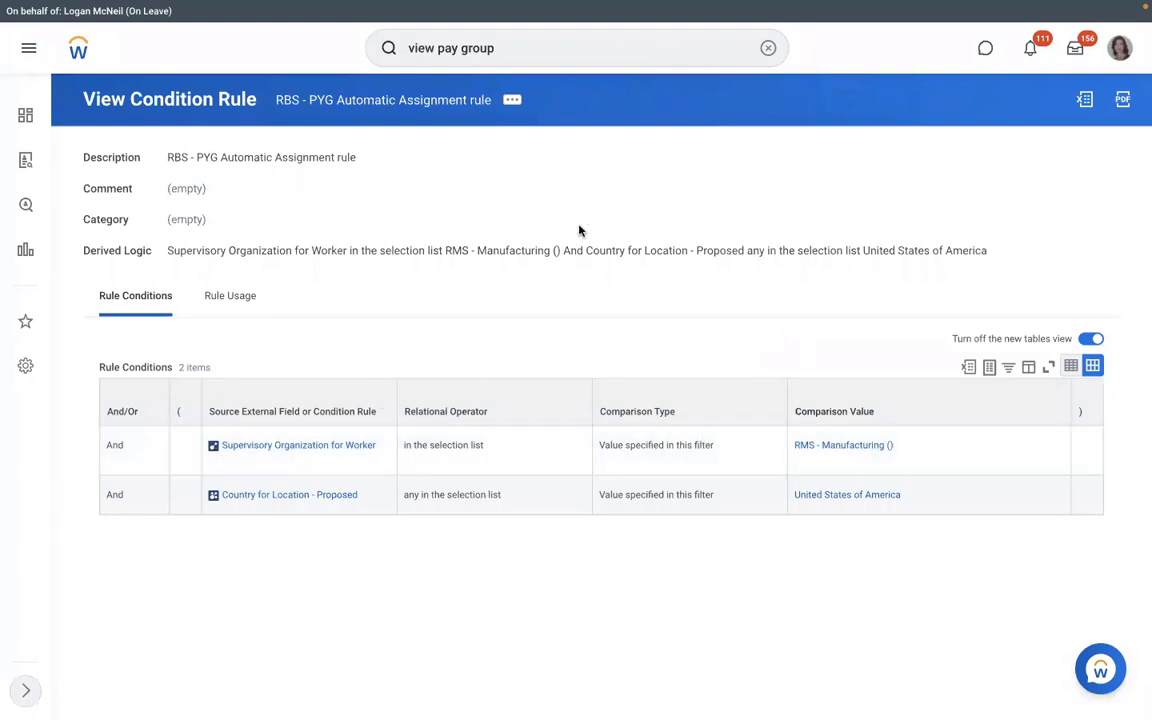
Put the rule into edit mode and blank the first condition's Supervisory Organization for Worker source.
{"action": "left_click", "coordinate": [512, 101]}
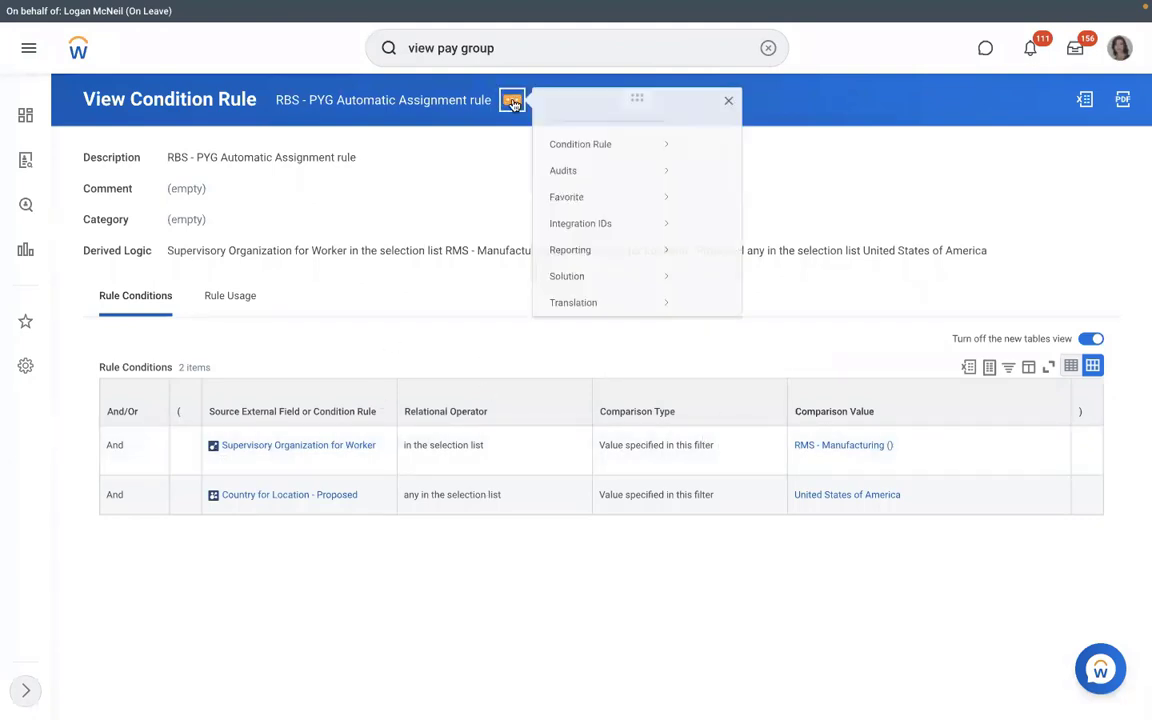
{"action": "mouse_move", "coordinate": [694, 150]}
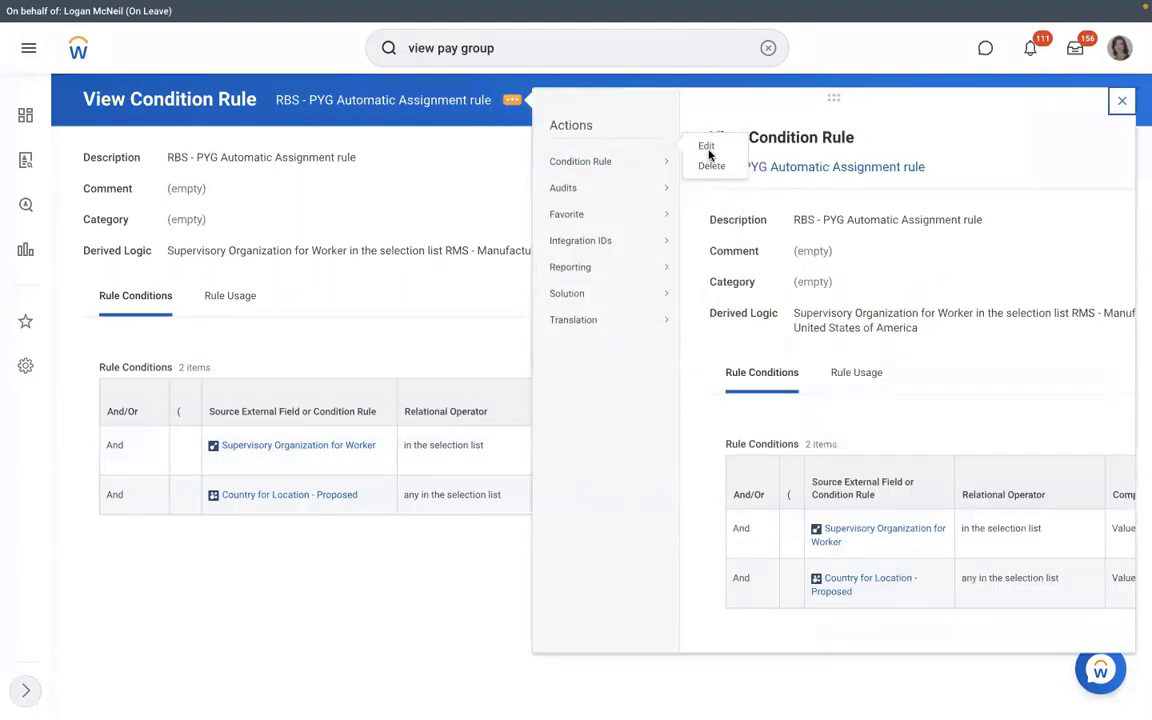
{"action": "mouse_move", "coordinate": [620, 187]}
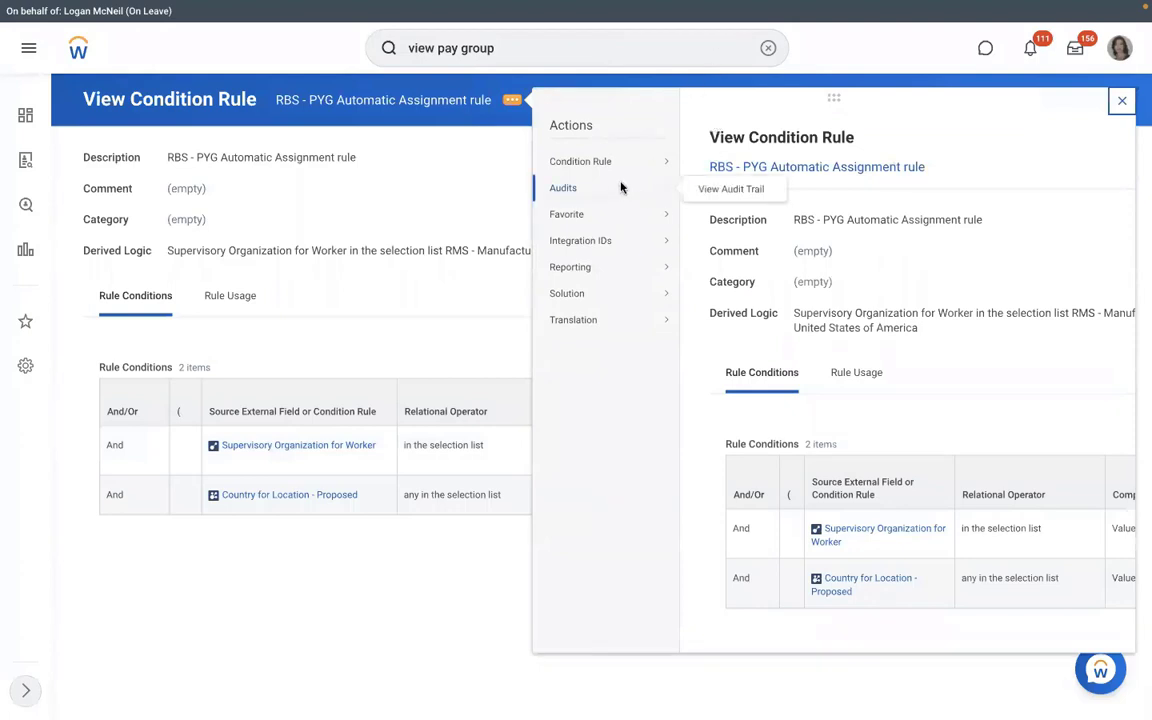
{"action": "left_click", "coordinate": [712, 167]}
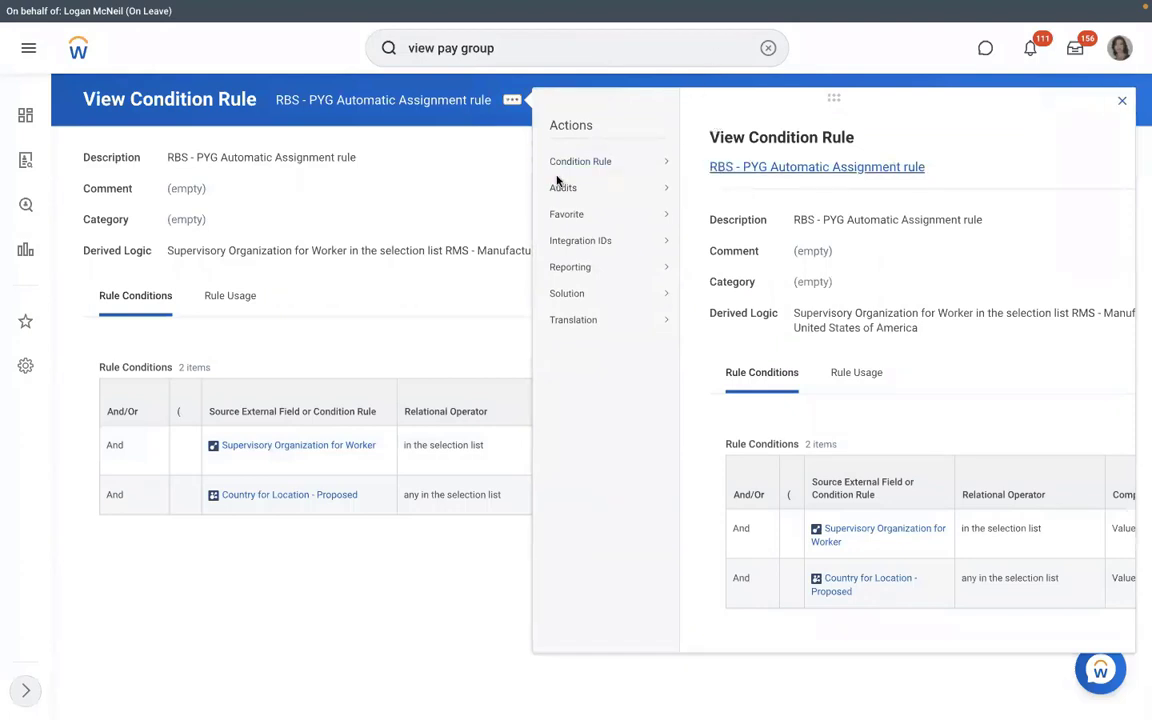
{"action": "left_click", "coordinate": [493, 503]}
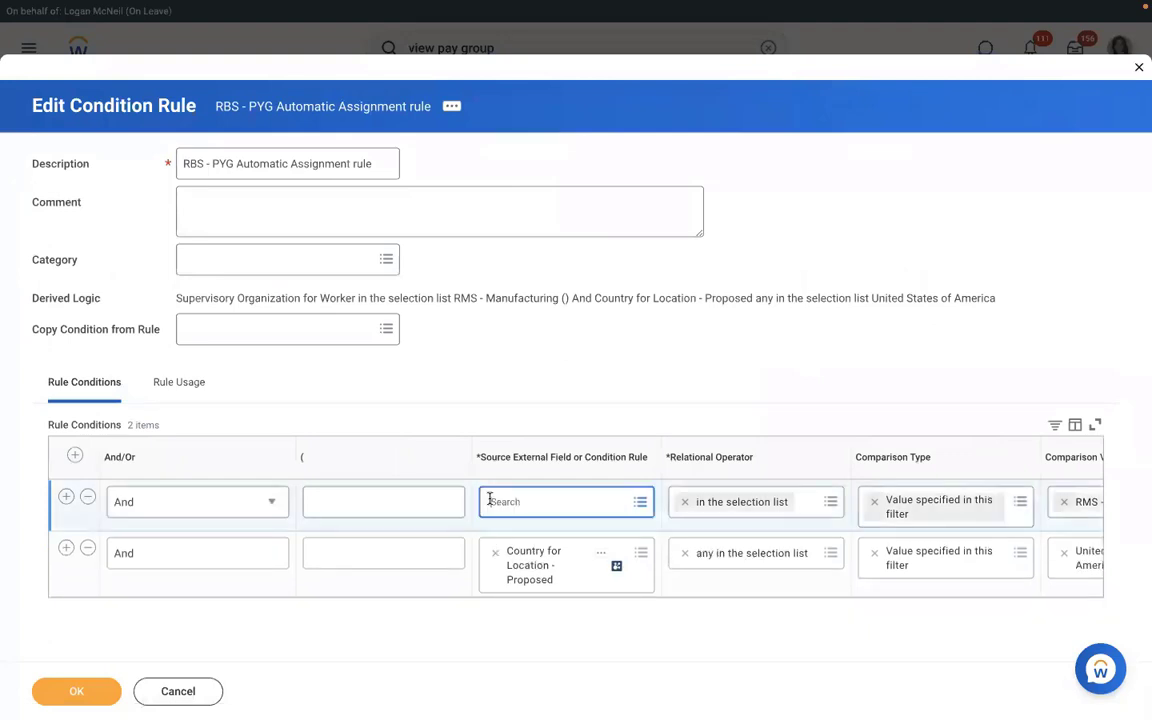
Set the first condition to Supervisory Organization - Proposed equals RMS - Manufacturing.
{"action": "type", "text": "supervis"}
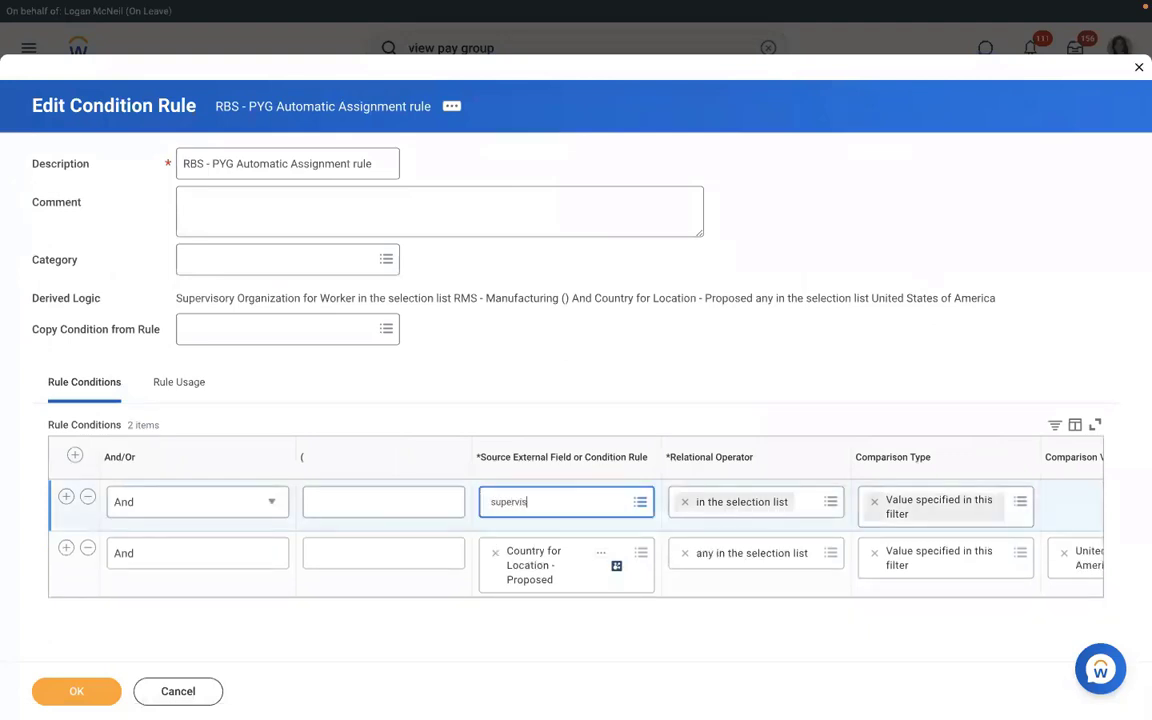
{"action": "type", "text": "ory org"}
{"action": "key", "text": "Return"}
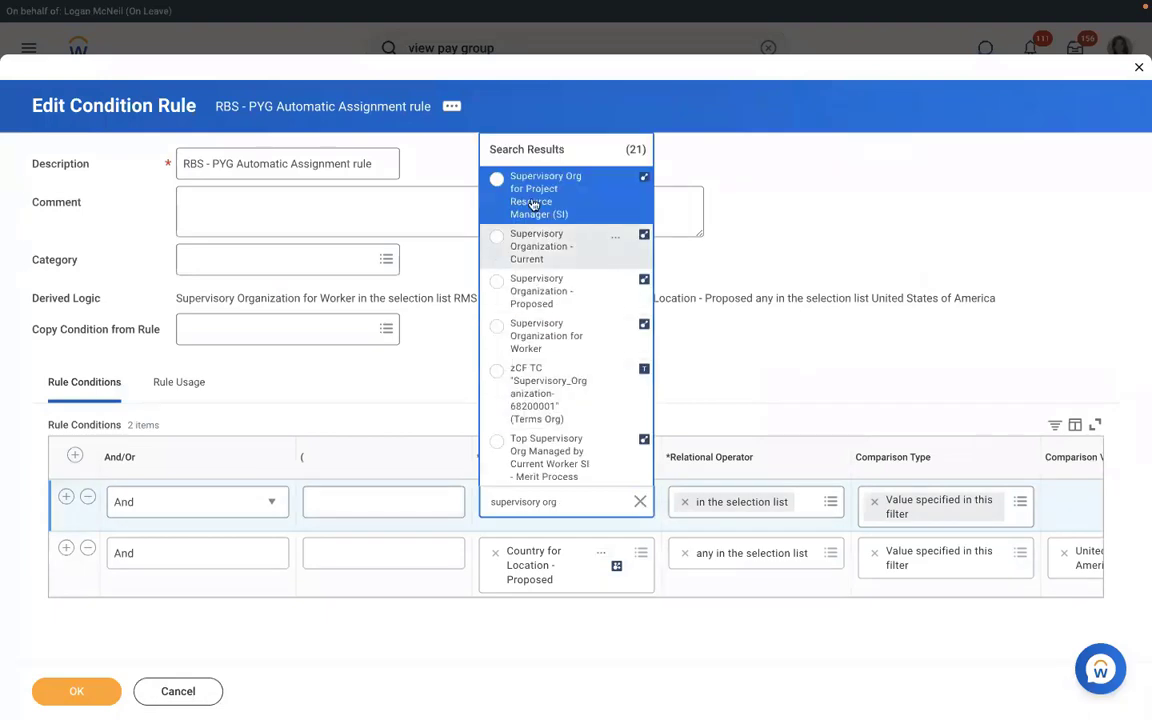
{"action": "left_click", "coordinate": [536, 290]}
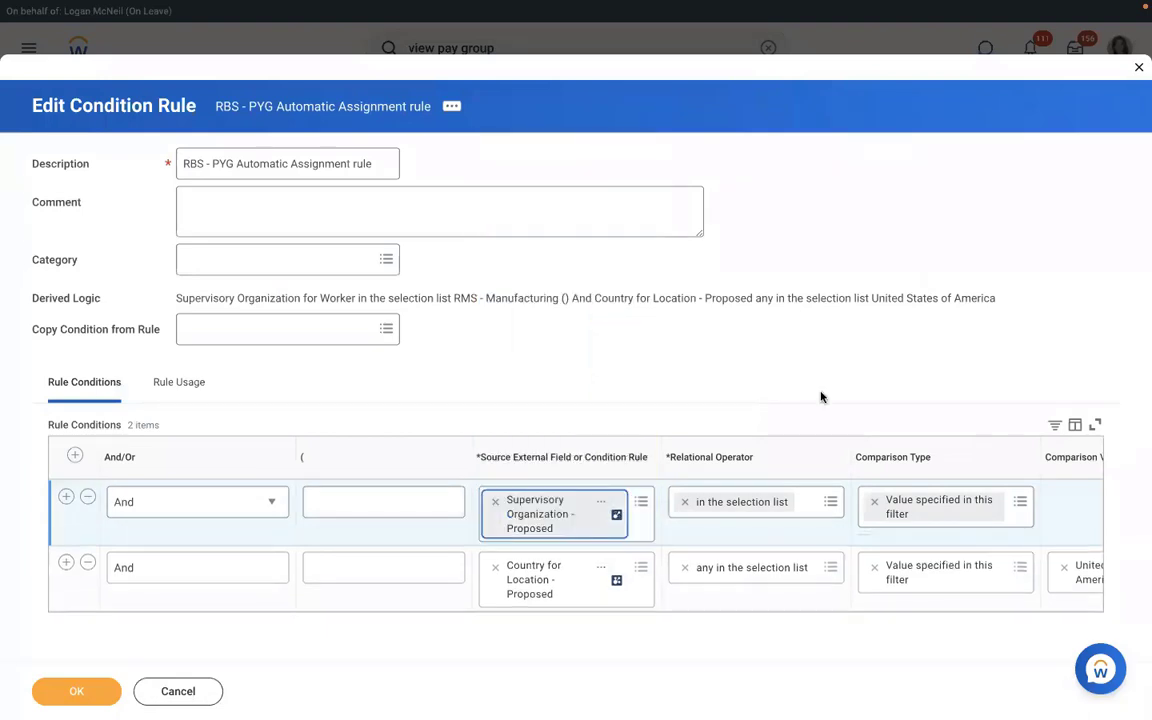
{"action": "left_click", "coordinate": [1073, 501]}
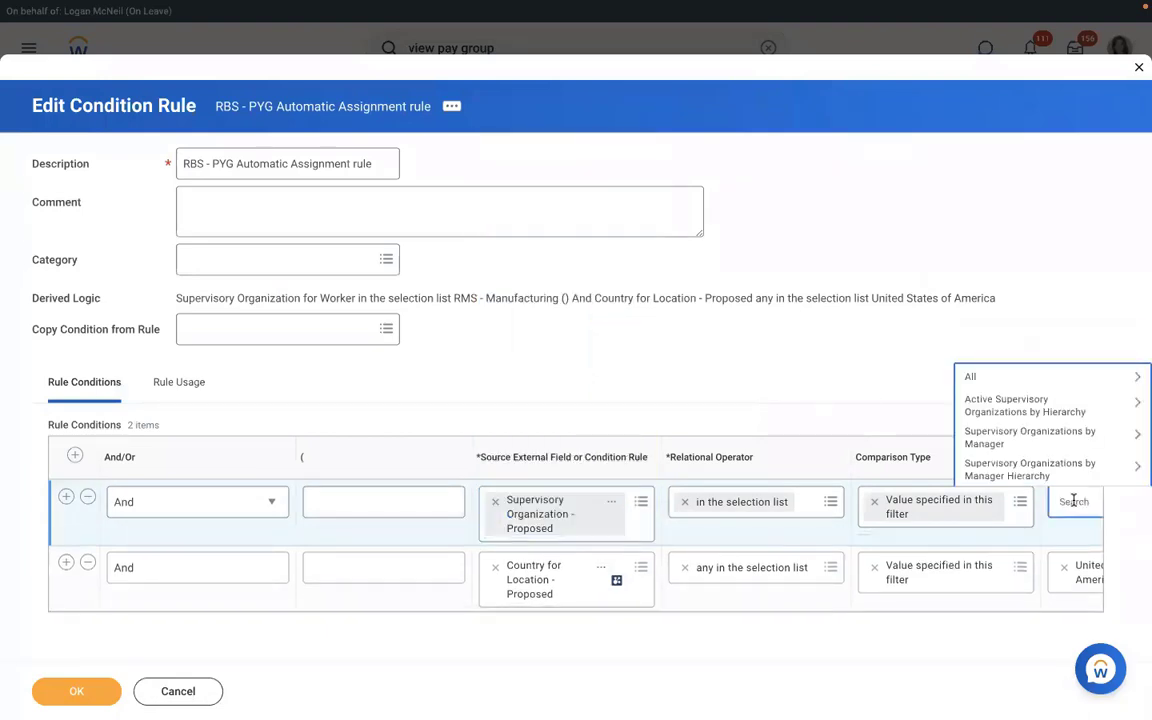
{"action": "type", "text": "rms"}
{"action": "key", "text": "Return"}
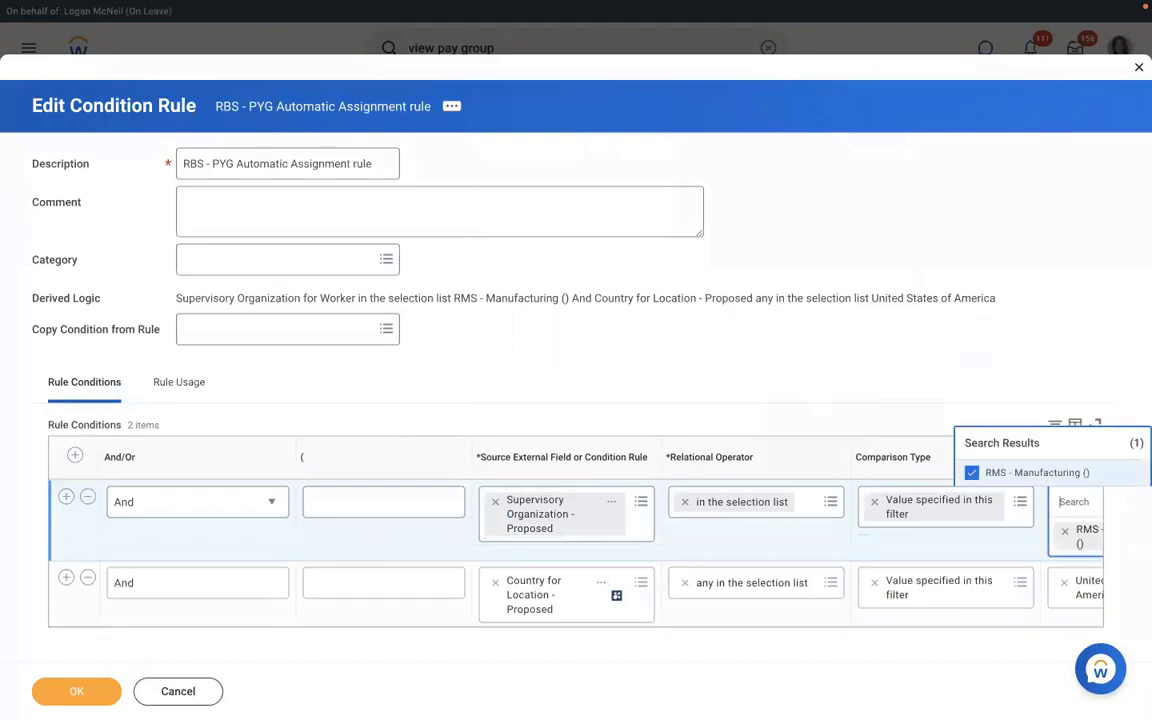
{"action": "left_click", "coordinate": [877, 337]}
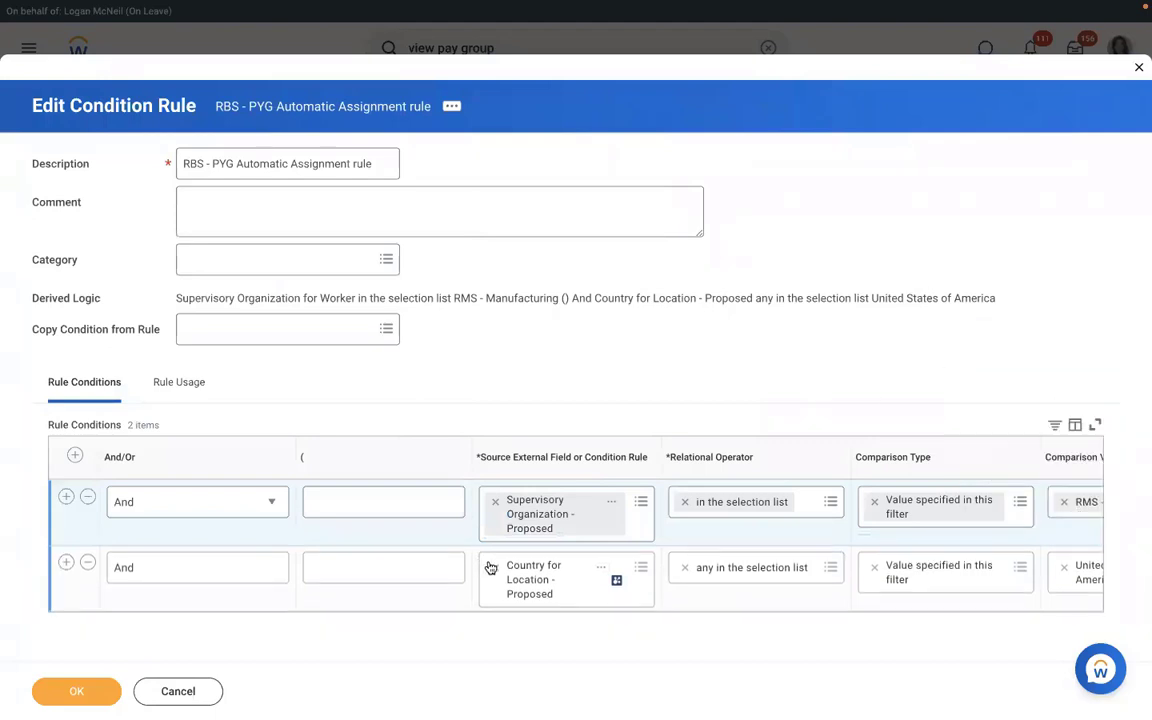
Set the second condition to Country for Location - Proposed is United States of America, and save.
{"action": "left_click", "coordinate": [538, 566]}
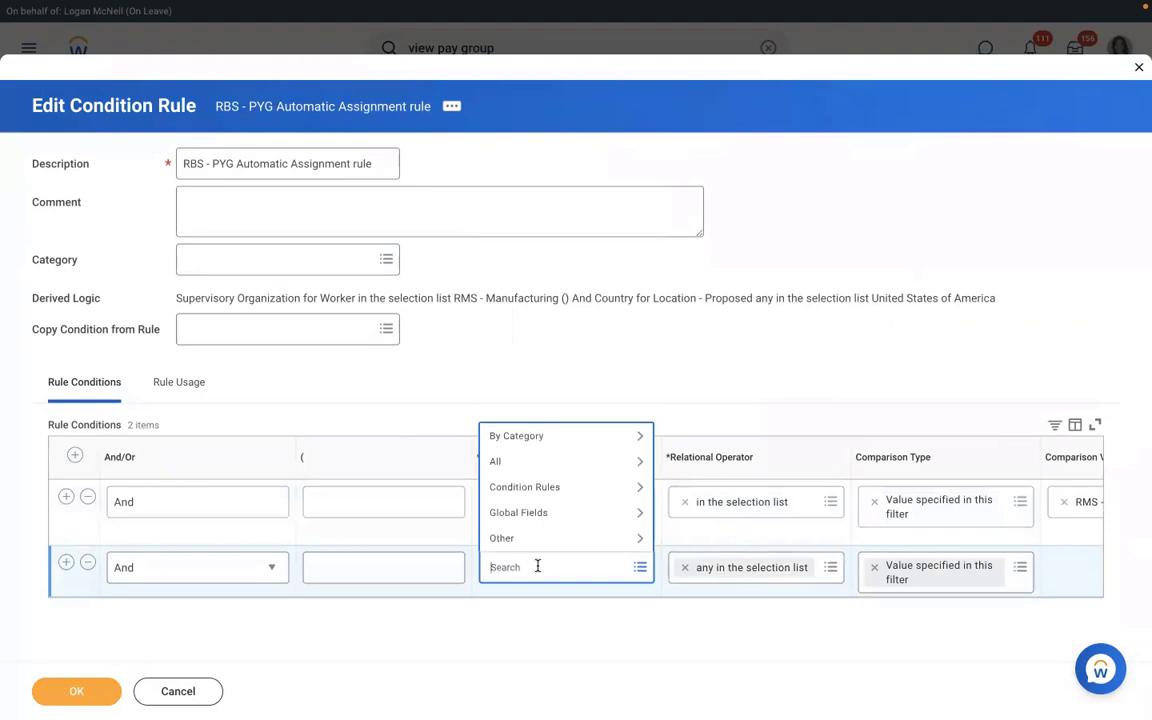
{"action": "type", "text": "c"}
{"action": "type", "text": "cou"}
{"action": "key", "text": "Return"}
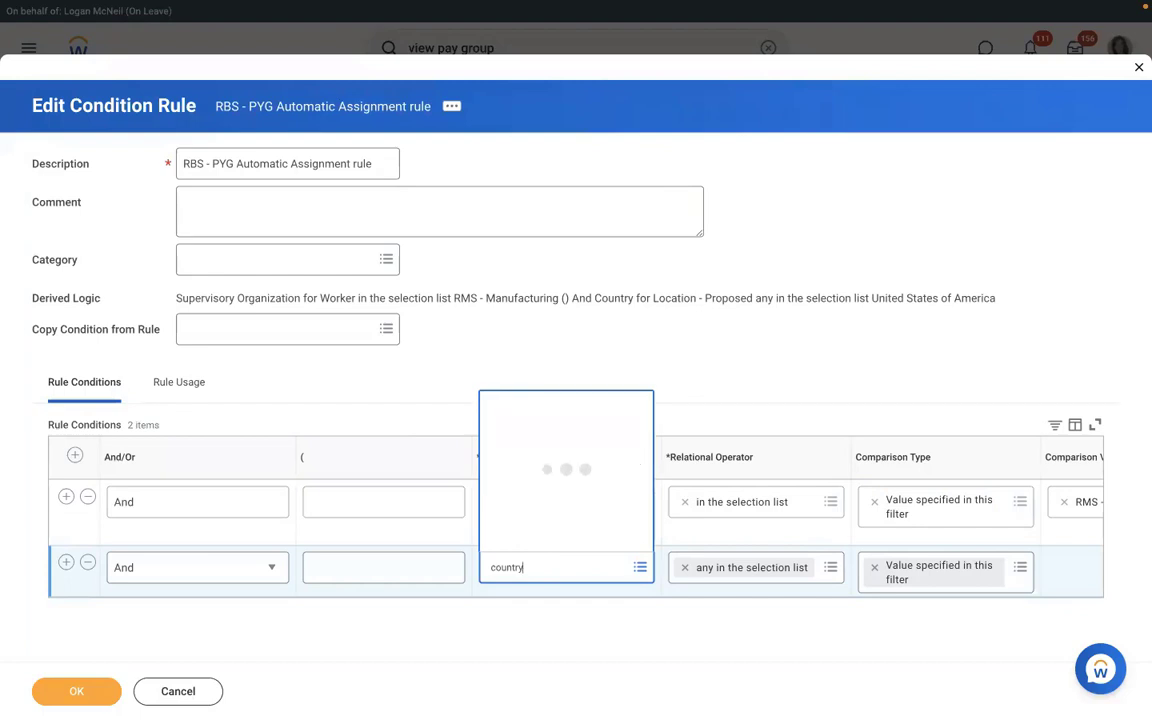
{"action": "key", "text": "Down"}
{"action": "key", "text": "Down"}
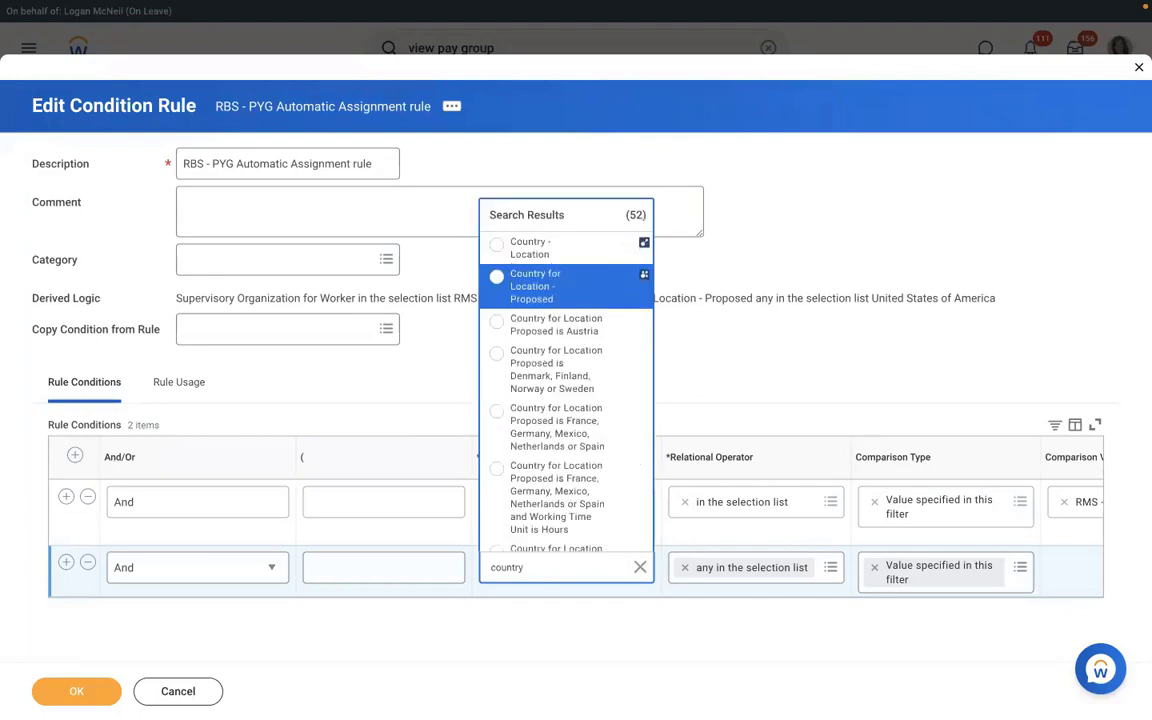
{"action": "key", "text": "Up"}
{"action": "key", "text": "Return"}
{"action": "left_click", "coordinate": [1072, 566]}
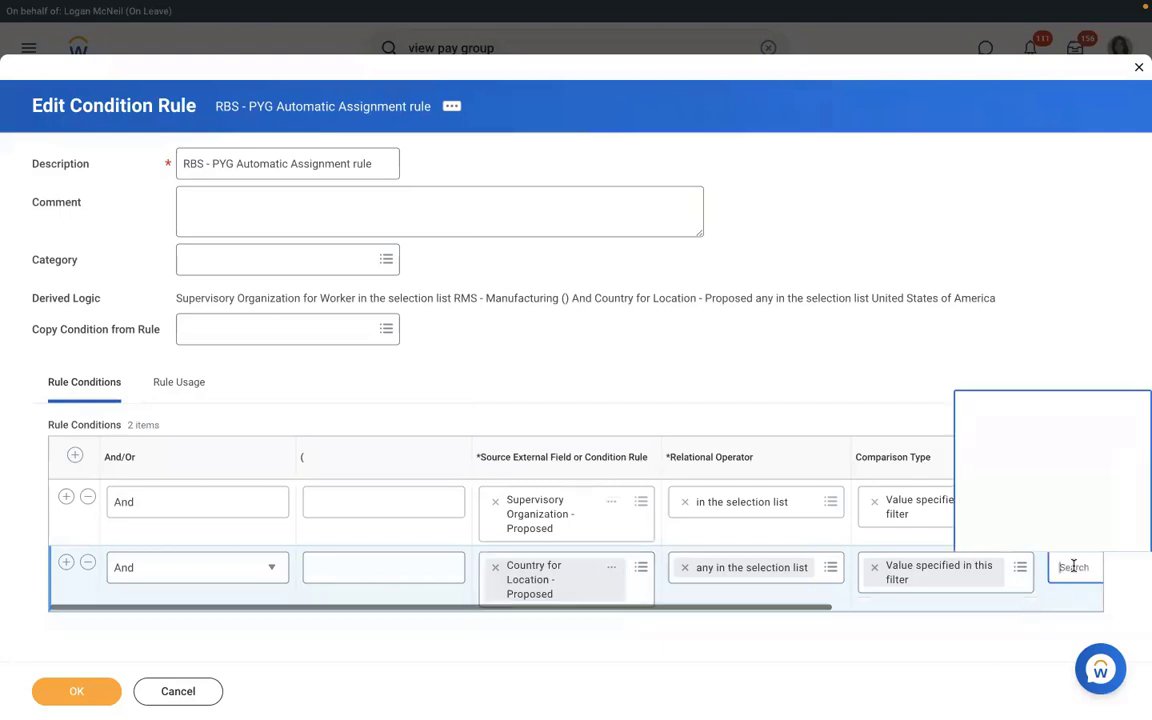
{"action": "type", "text": "u"}
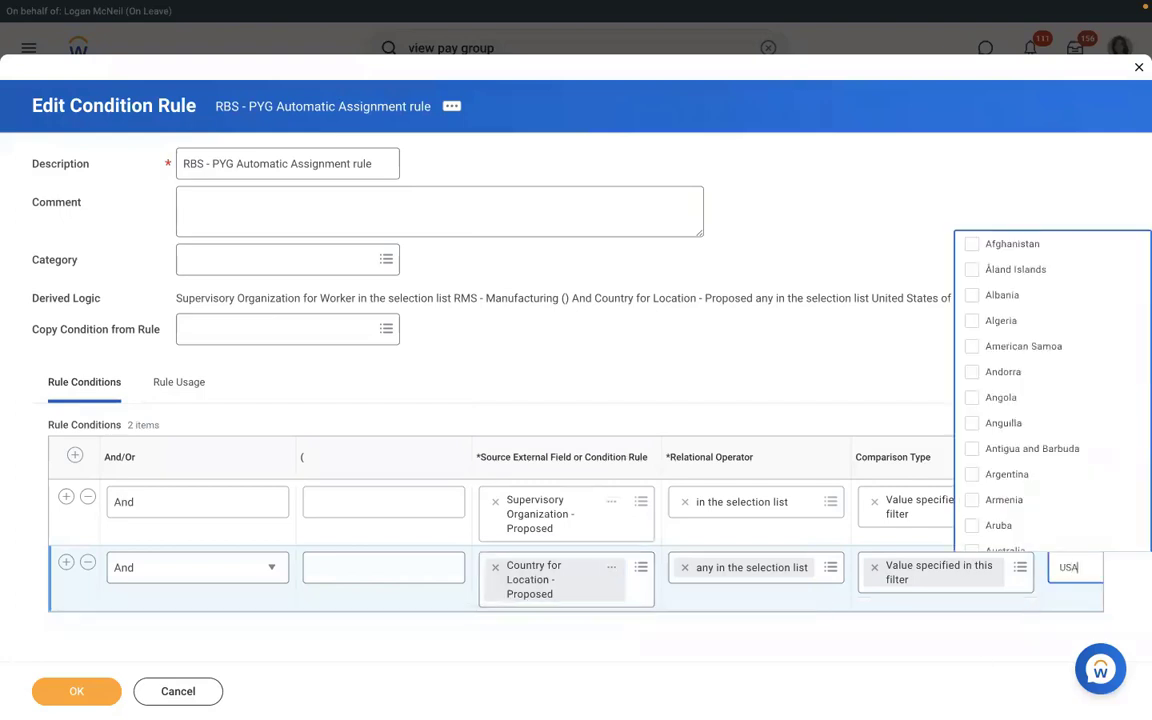
{"action": "type", "text": "SA"}
{"action": "key", "text": "Return"}
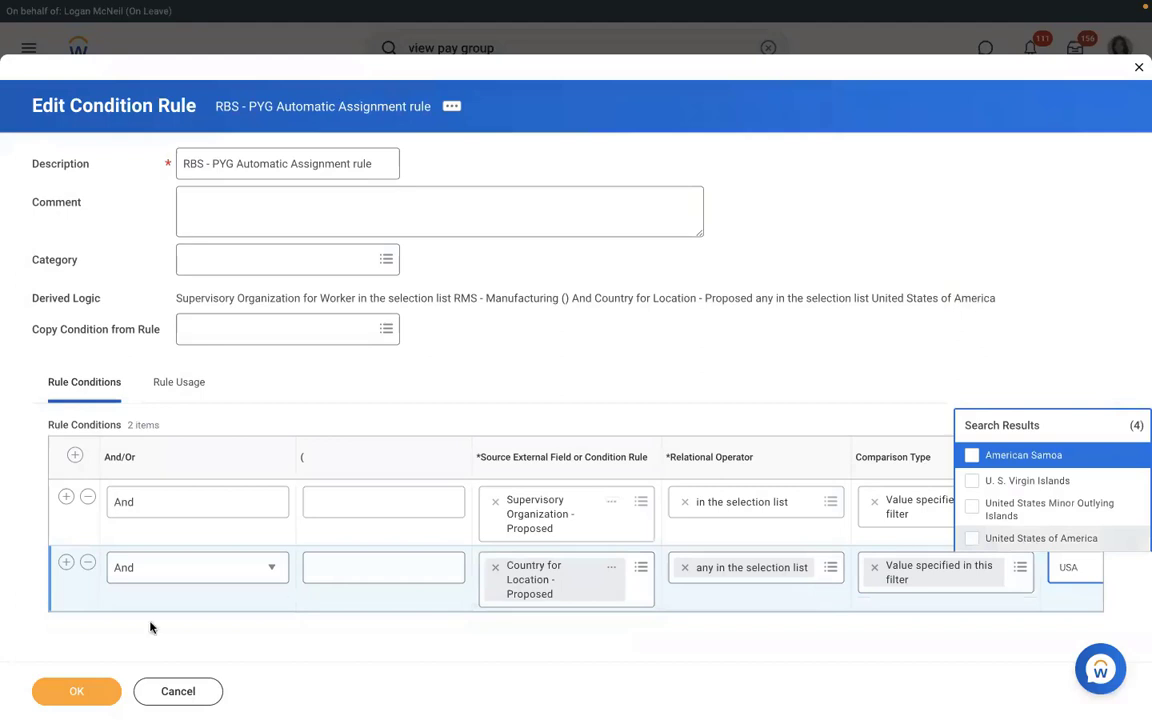
{"action": "left_click", "coordinate": [76, 694]}
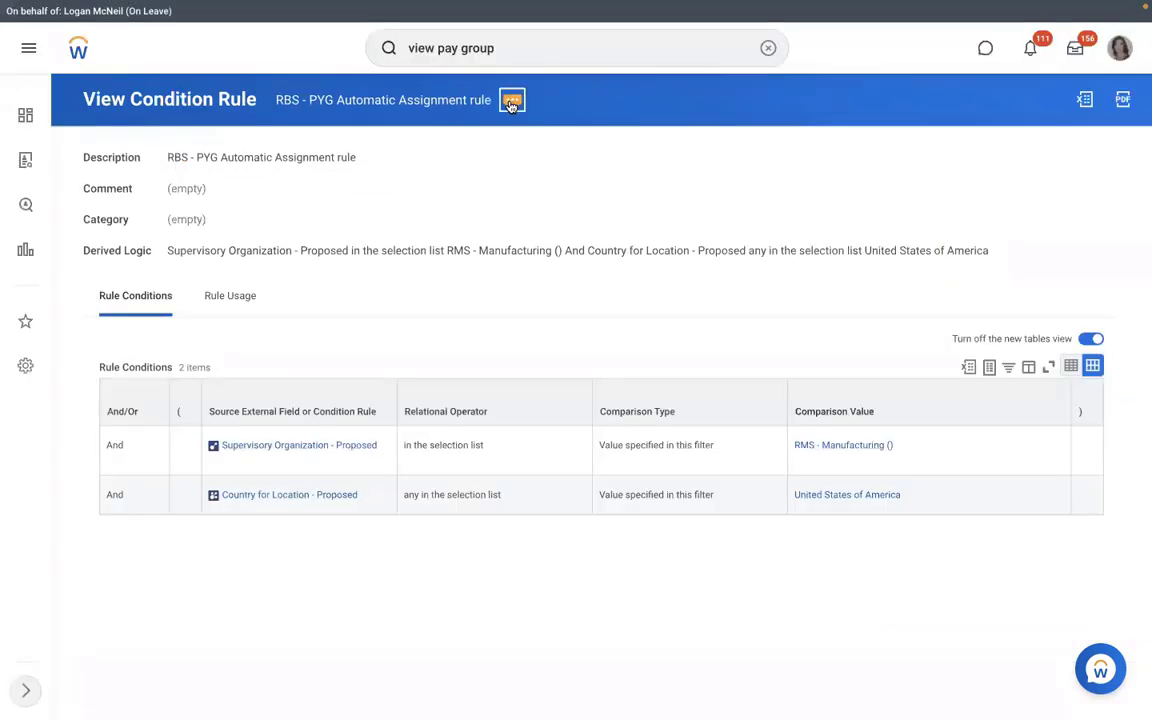
Search Workday for the 'view pay group' task and its related reports.
{"action": "left_click", "coordinate": [511, 101]}
{"action": "mouse_move", "coordinate": [603, 168]}
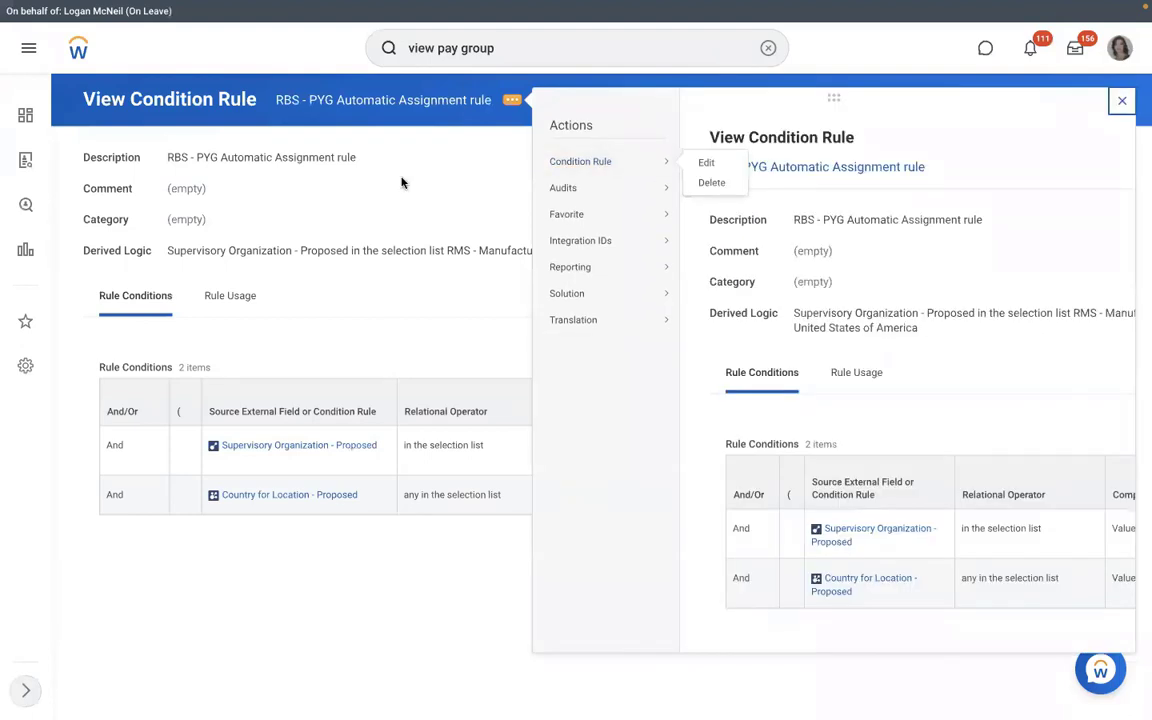
{"action": "left_click", "coordinate": [346, 103]}
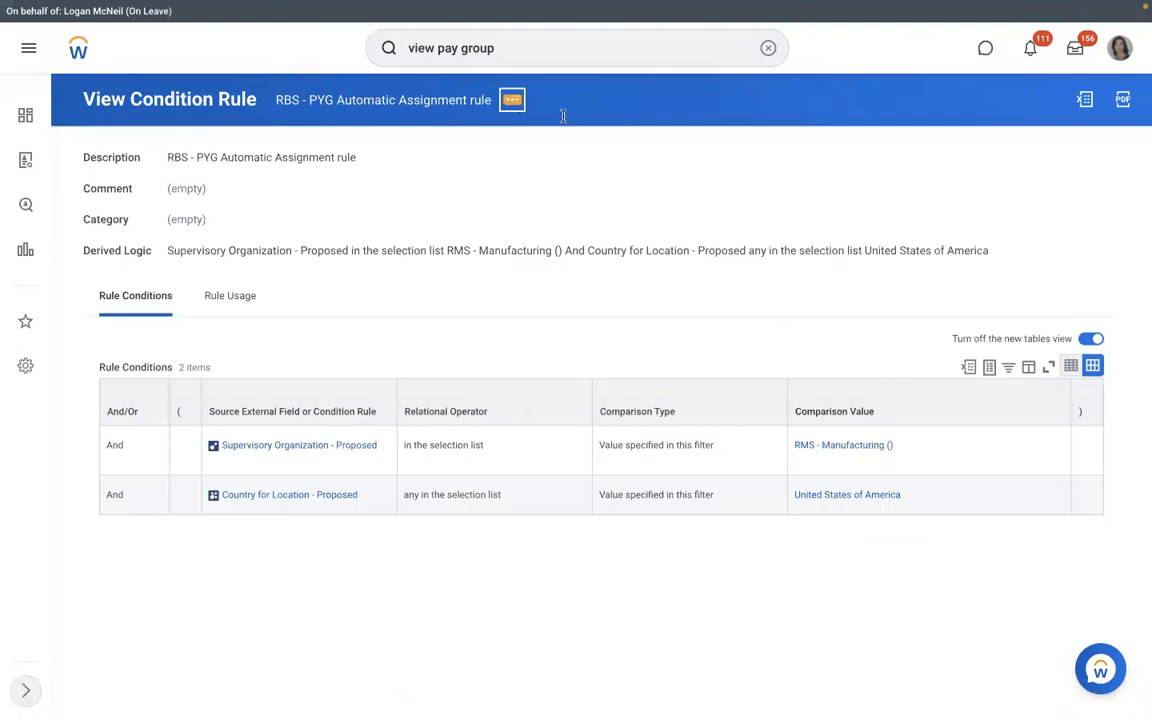
{"action": "mouse_move", "coordinate": [601, 163]}
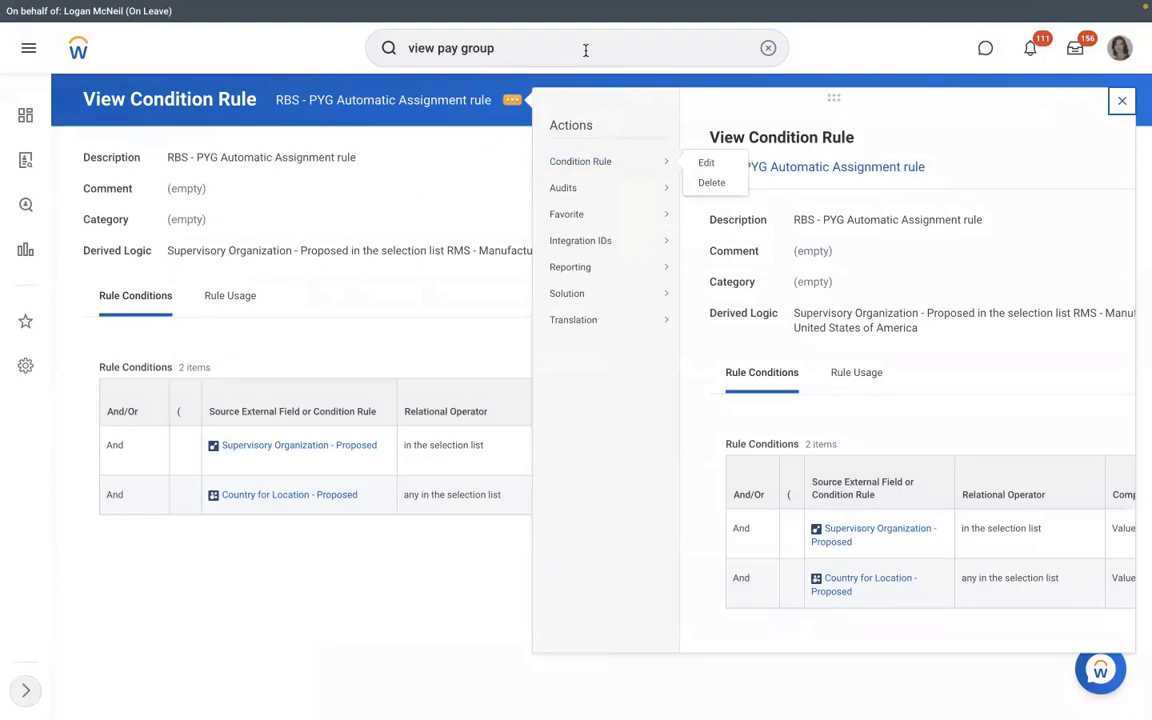
{"action": "key", "text": "Return"}
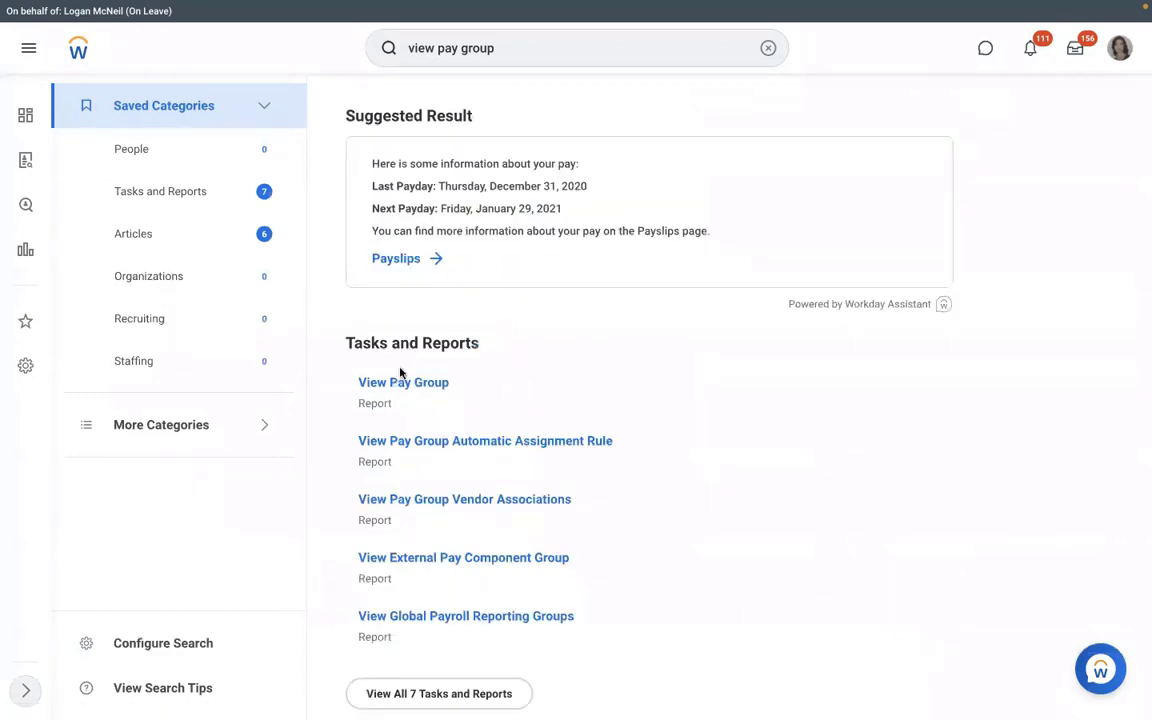
Run View Pay Group for RBS - Monthly PYG and open its details page.
{"action": "left_click", "coordinate": [396, 384]}
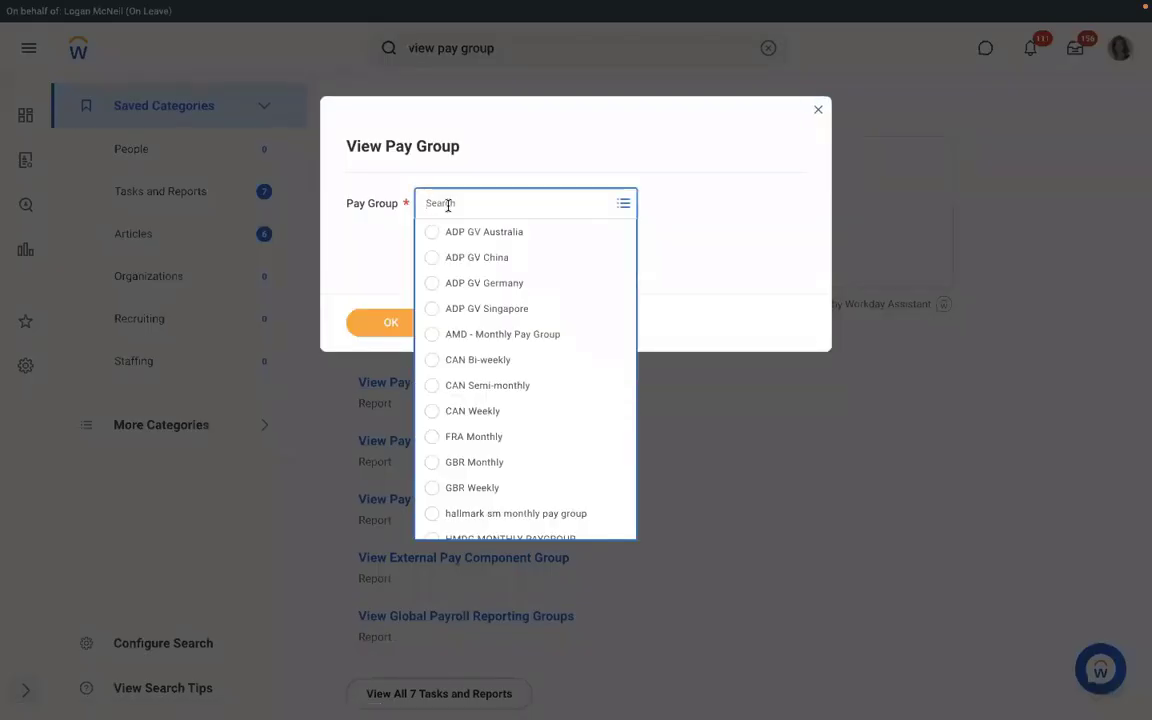
{"action": "type", "text": "RMD"}
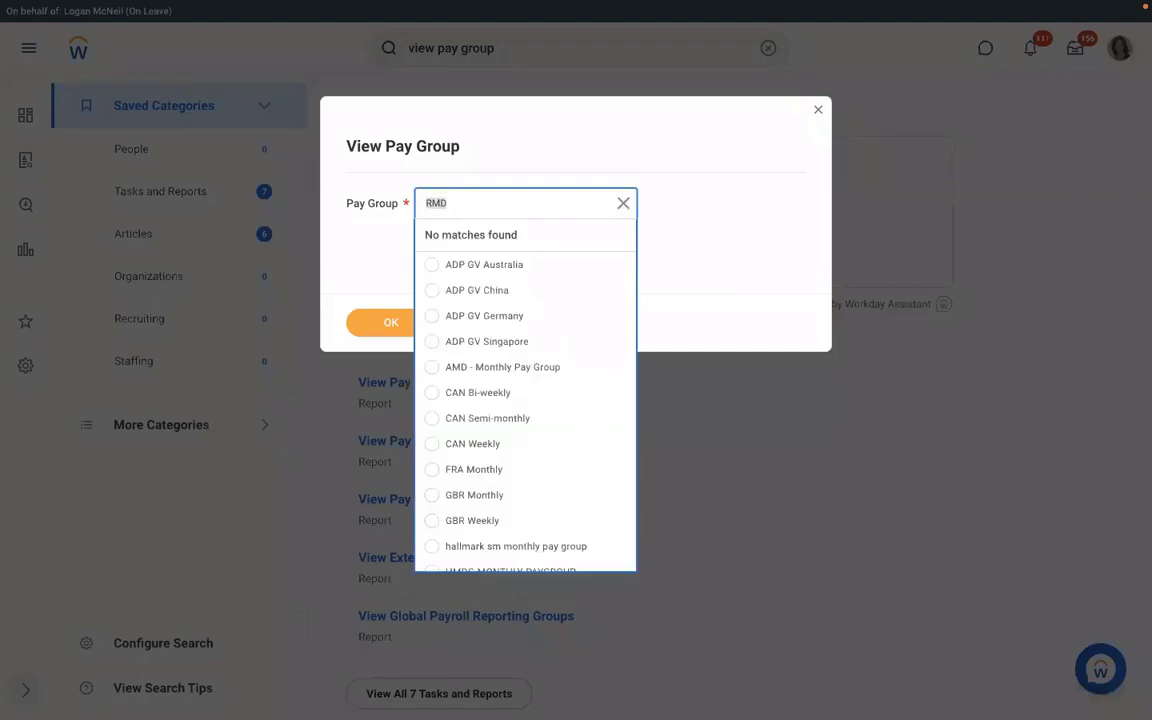
{"action": "type", "text": "RBS"}
{"action": "key", "text": "Return"}
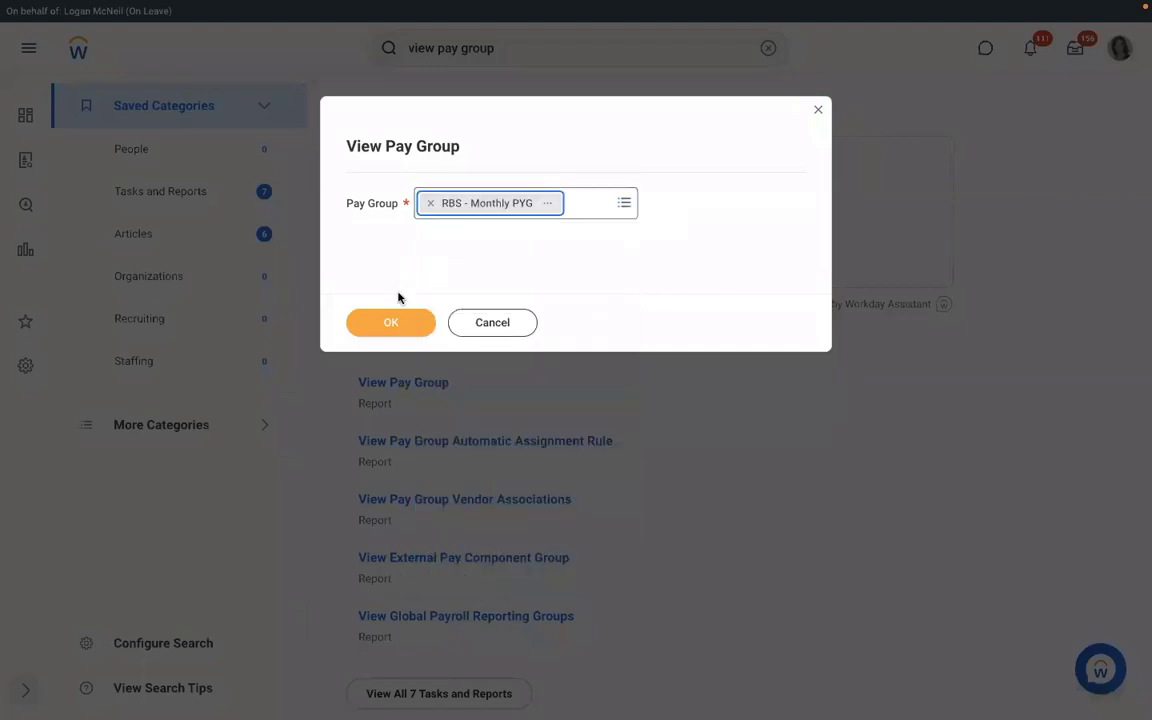
{"action": "left_click", "coordinate": [391, 320]}
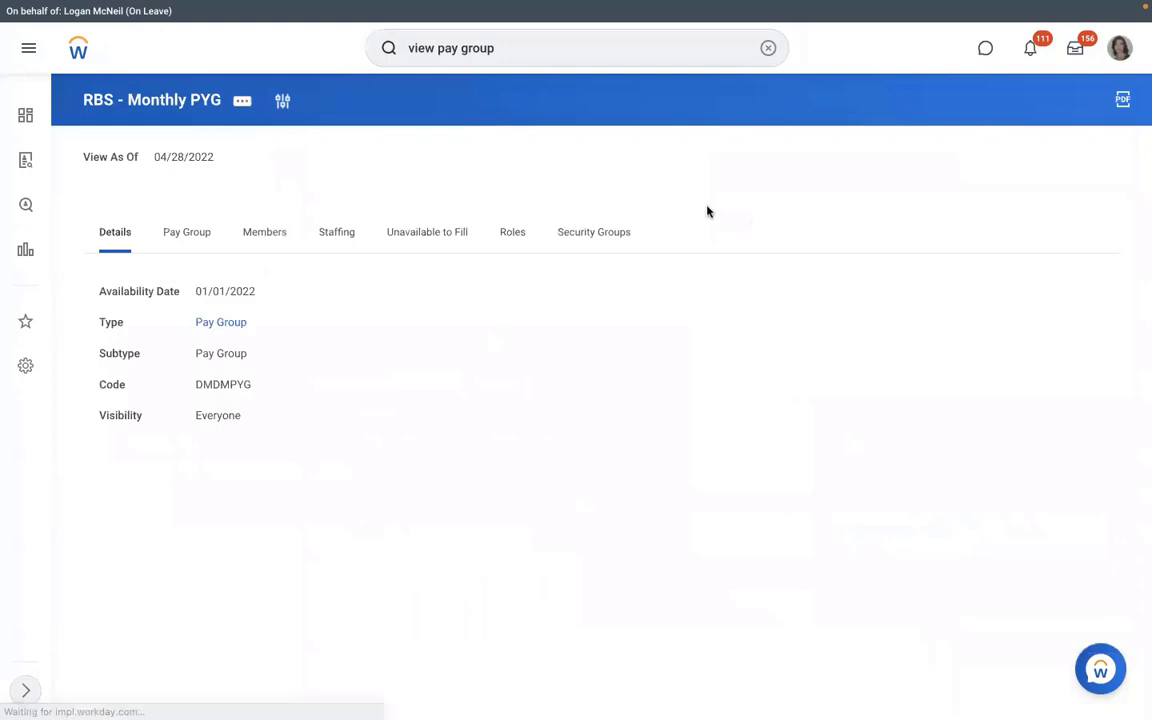
Review RBS - Monthly PYG's assignment rules, then choose Organization > Edit Organization.
{"action": "left_click", "coordinate": [187, 238]}
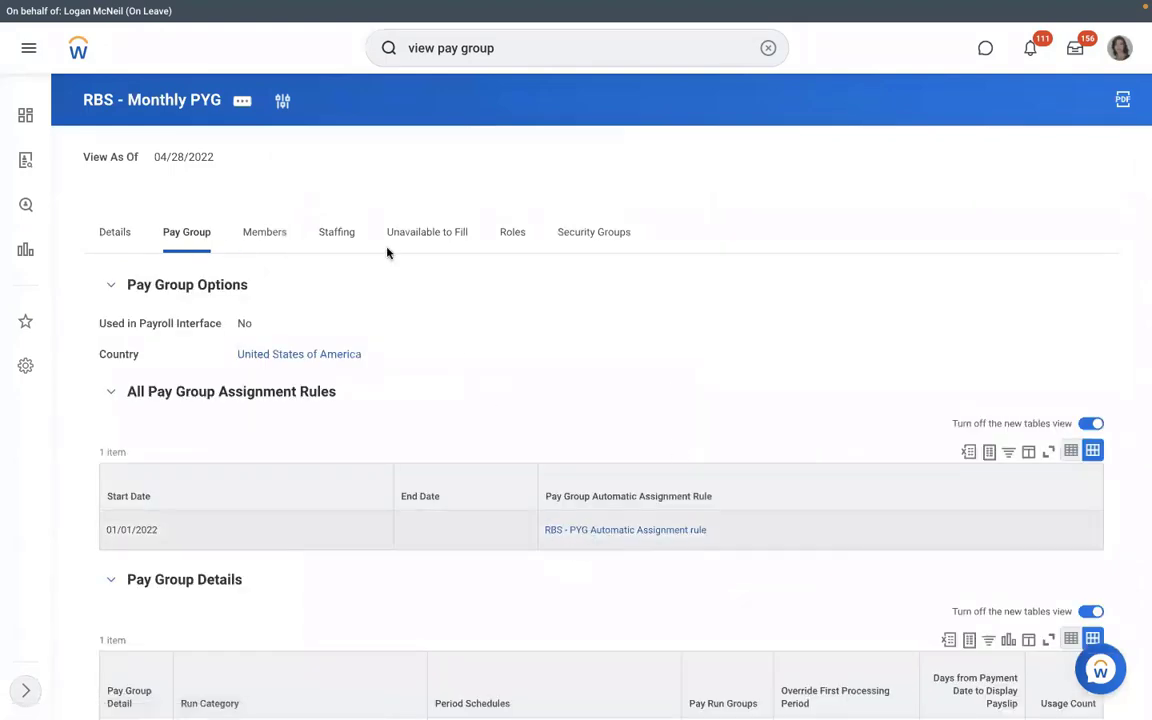
{"action": "left_click", "coordinate": [243, 102]}
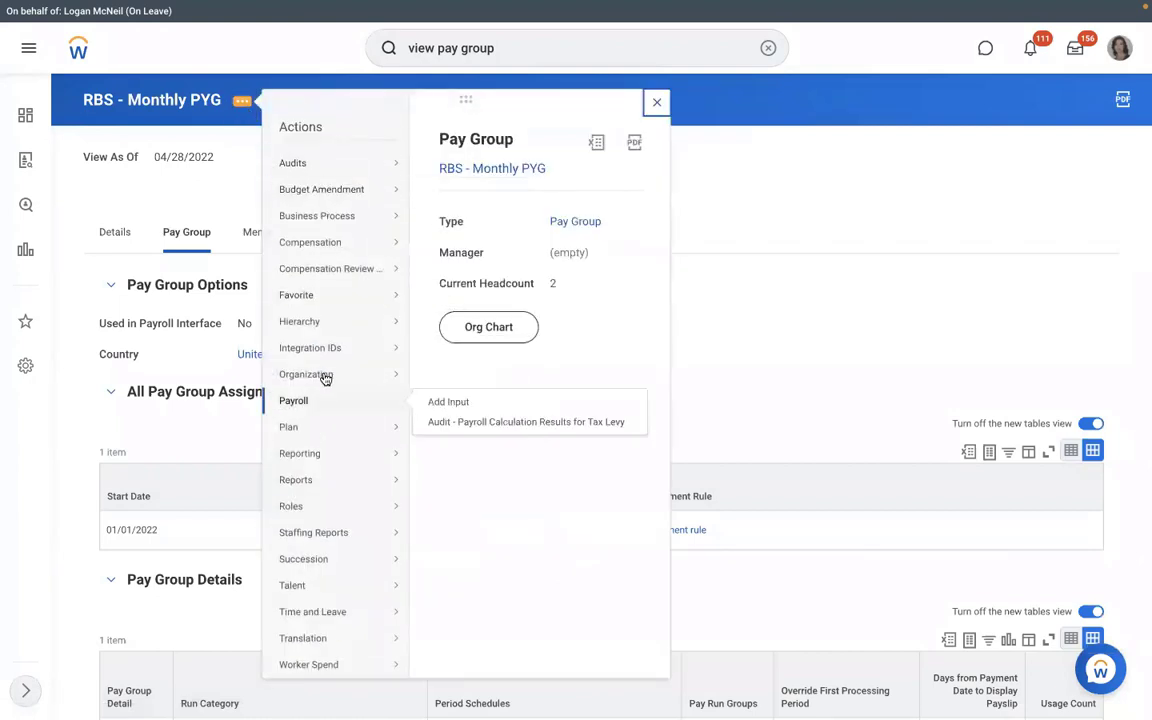
{"action": "mouse_move", "coordinate": [393, 373]}
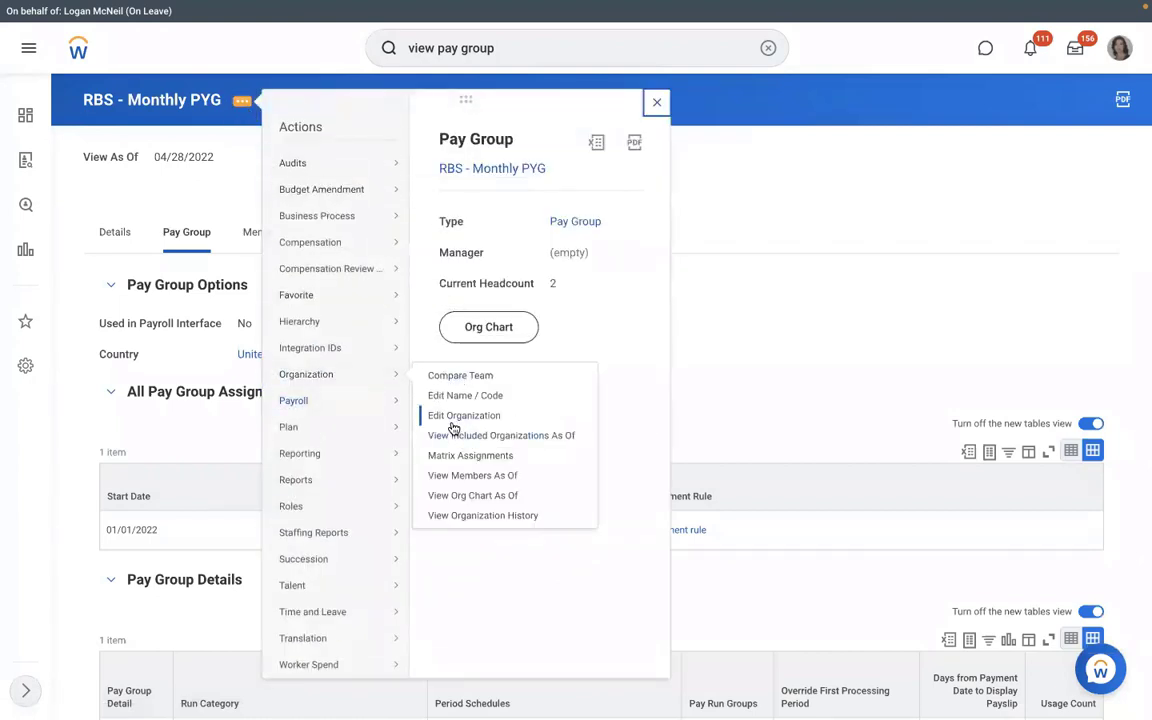
{"action": "left_click", "coordinate": [453, 418]}
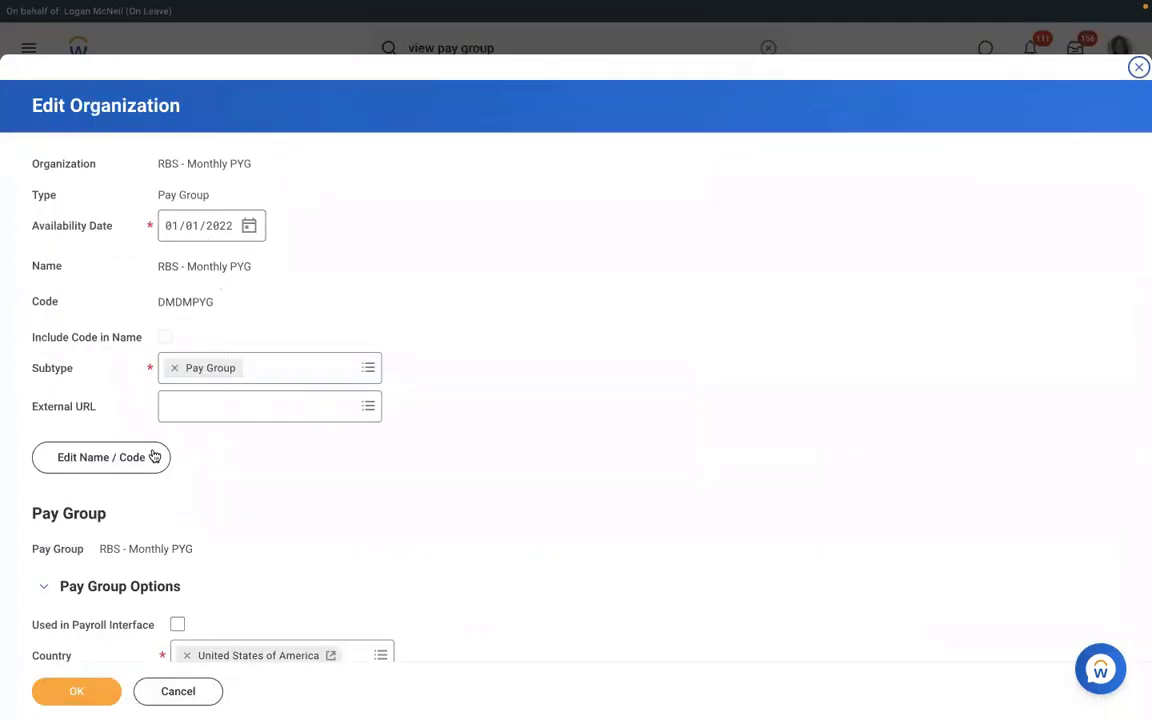
Rename the pay group to RMS - Monthly PYG effective 01/01/2022, keeping code DMDMPYG.
{"action": "left_click", "coordinate": [136, 466]}
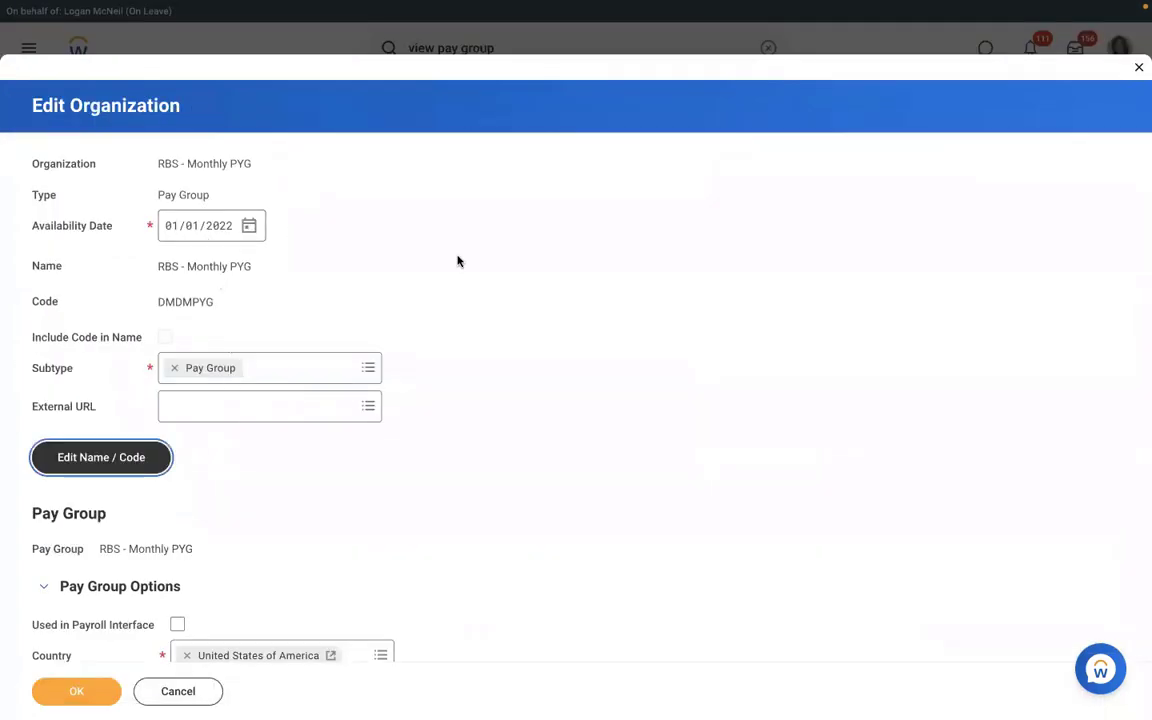
{"action": "left_click", "coordinate": [374, 330]}
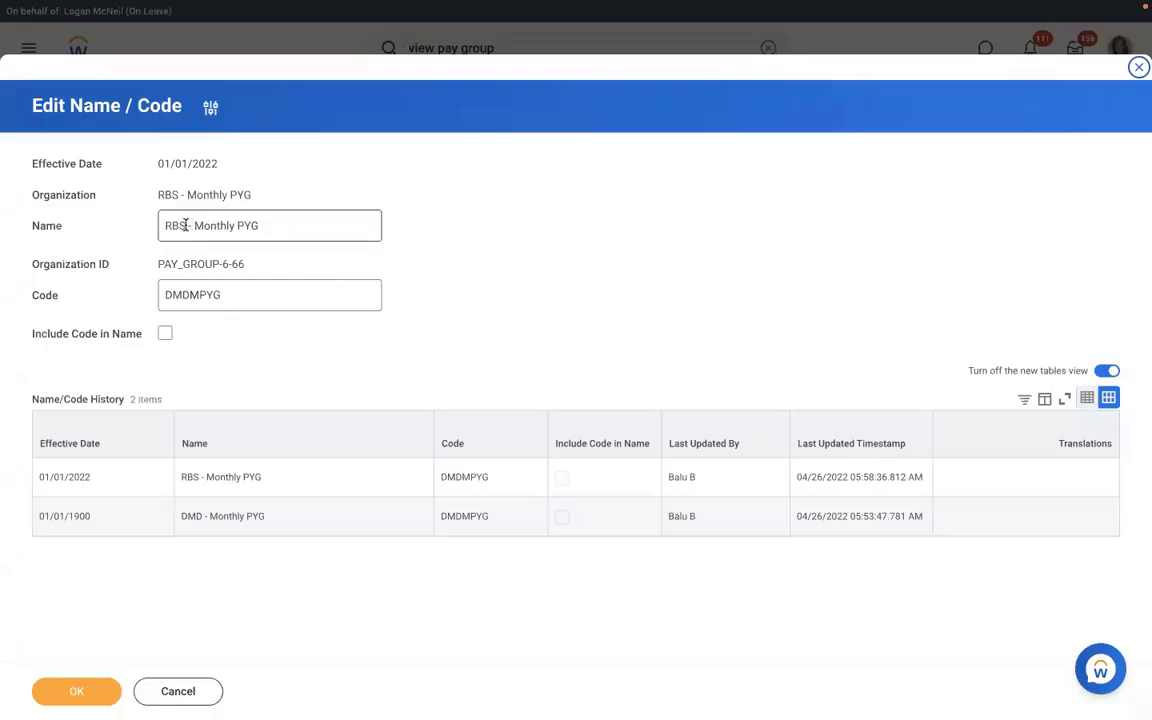
{"action": "left_click", "coordinate": [185, 225]}
{"action": "key", "text": "BackSpace"}
{"action": "key", "text": "BackSpace"}
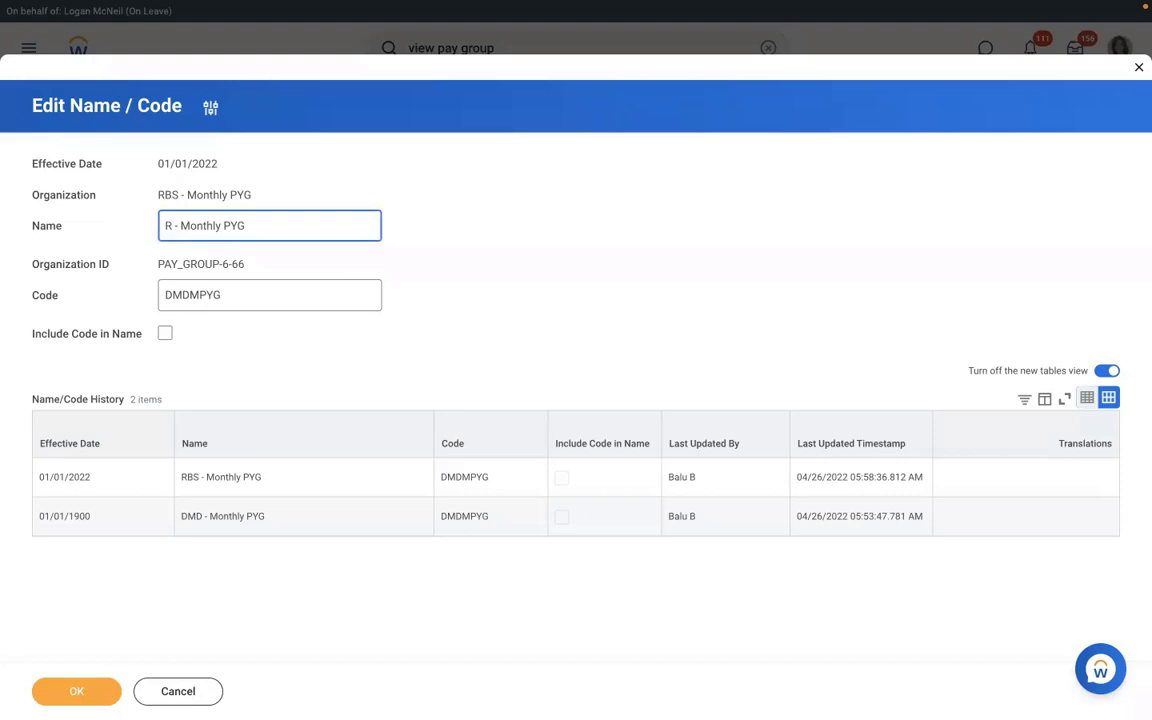
{"action": "type", "text": "MS"}
{"action": "left_click", "coordinate": [76, 691]}
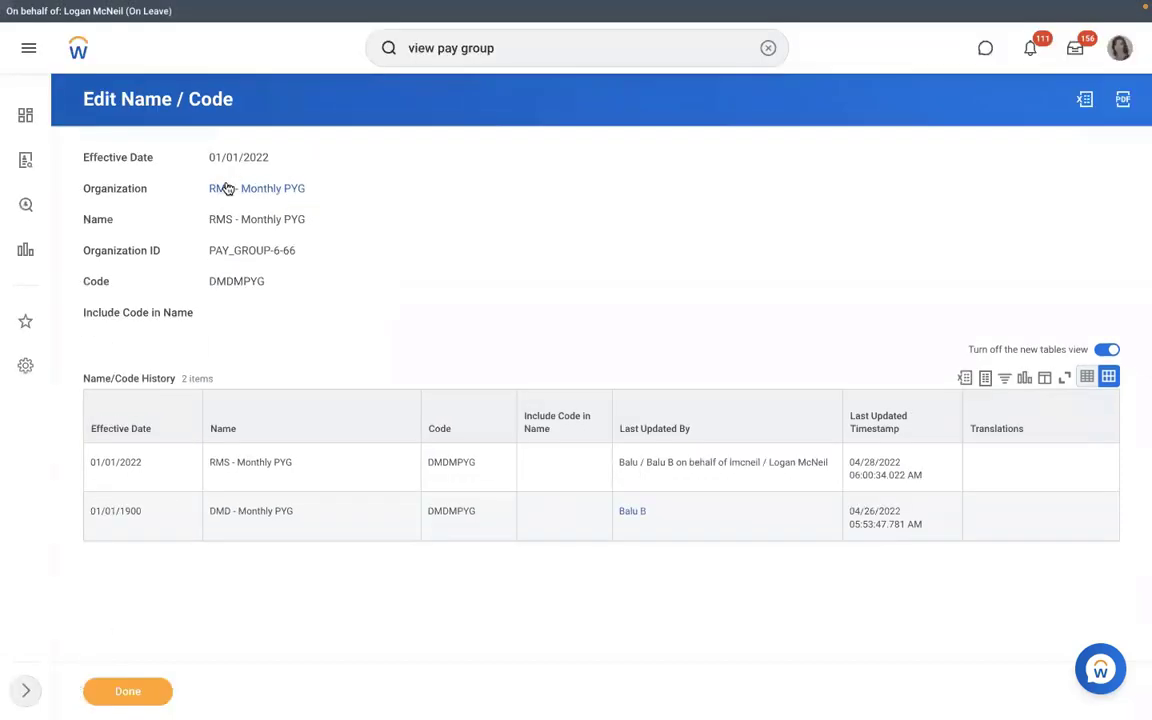
Test the RMS - Monthly PYG assignment rule against the new hire's Assign Pay Group for Hire event.
{"action": "left_click", "coordinate": [224, 189]}
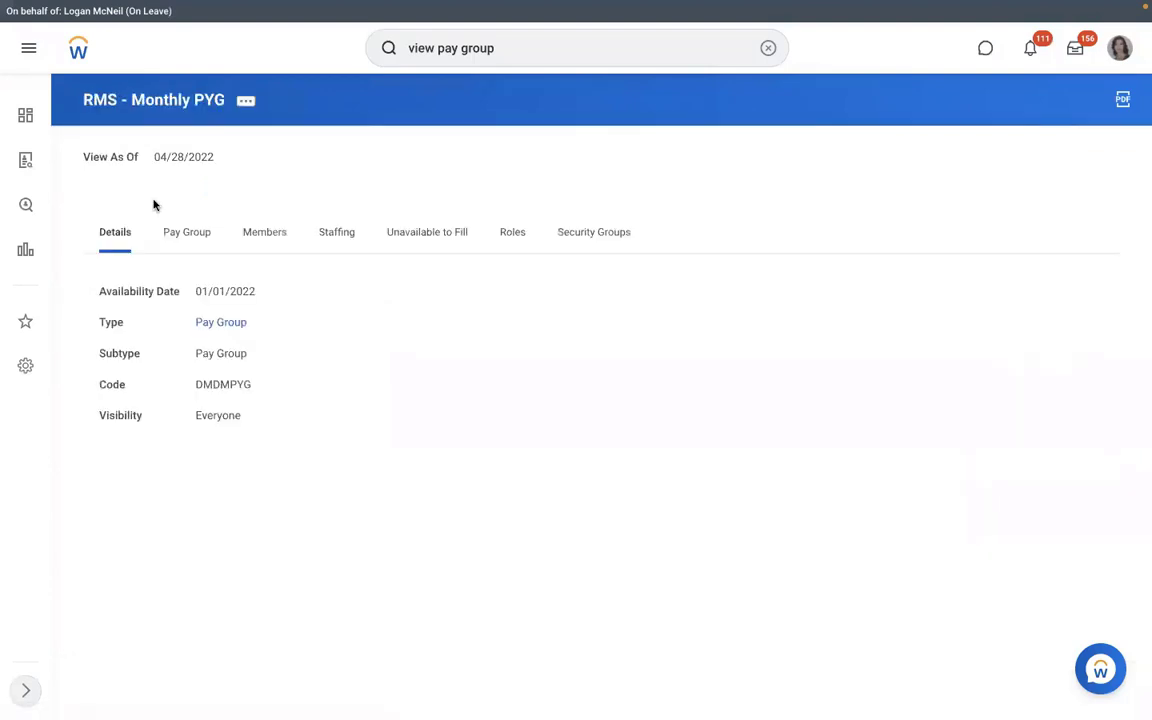
{"action": "left_click", "coordinate": [187, 243]}
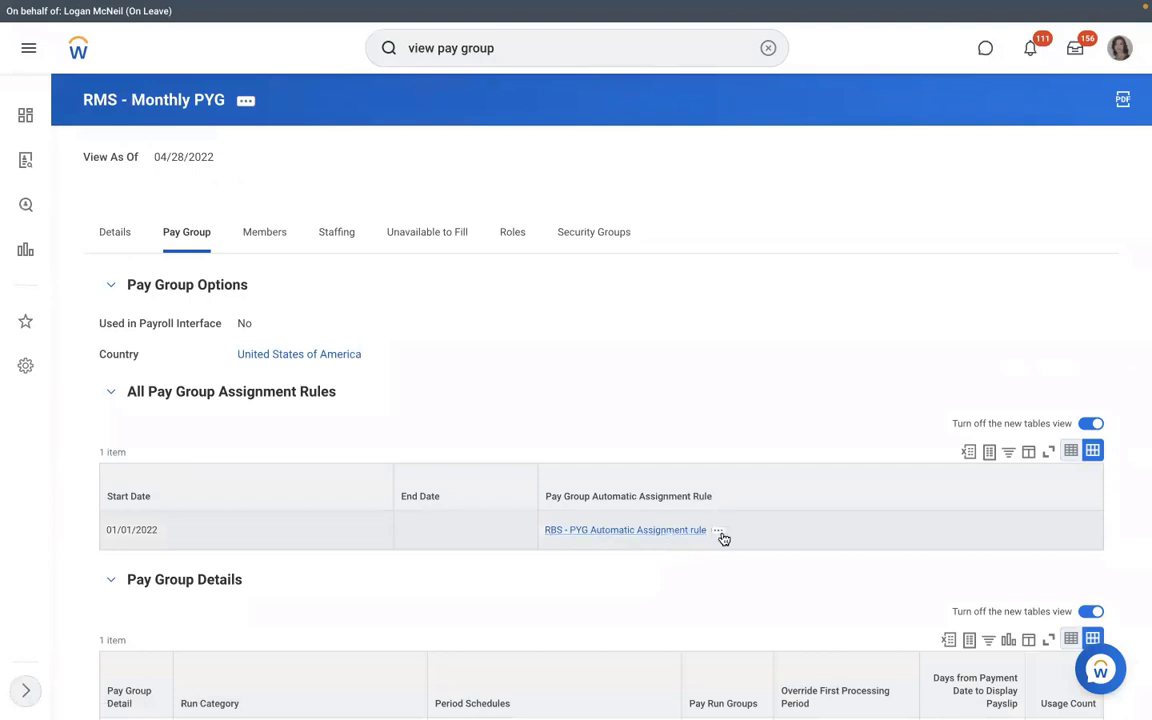
{"action": "left_click", "coordinate": [718, 531]}
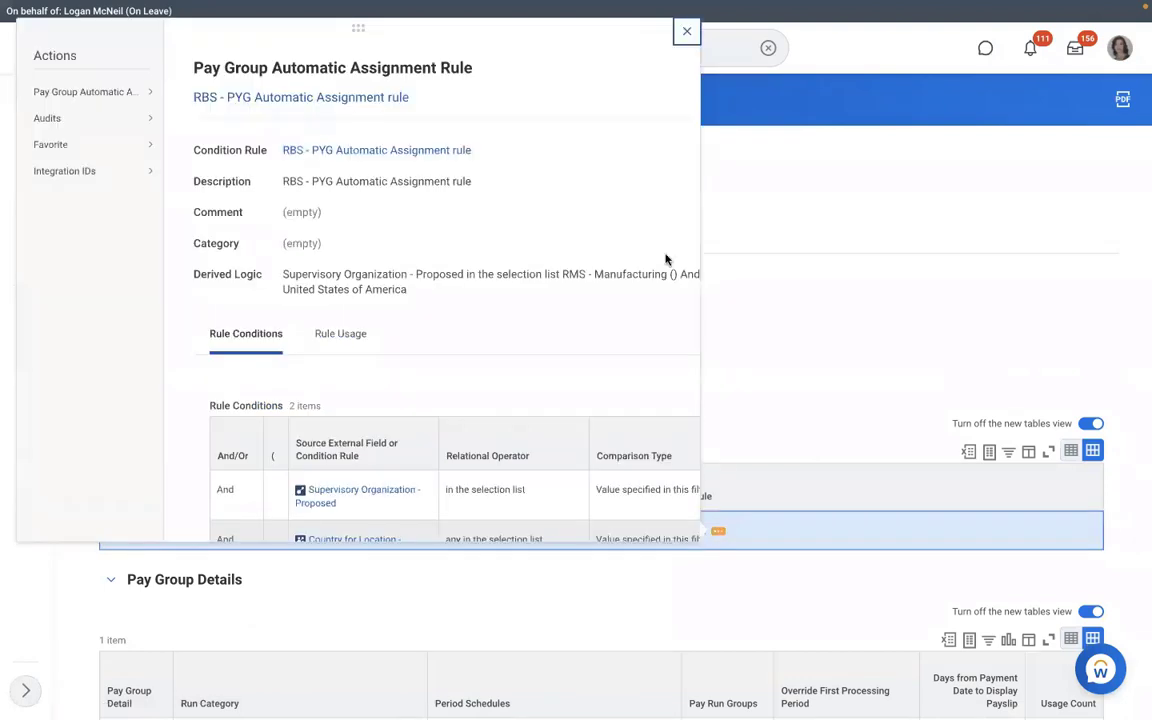
{"action": "mouse_move", "coordinate": [129, 96]}
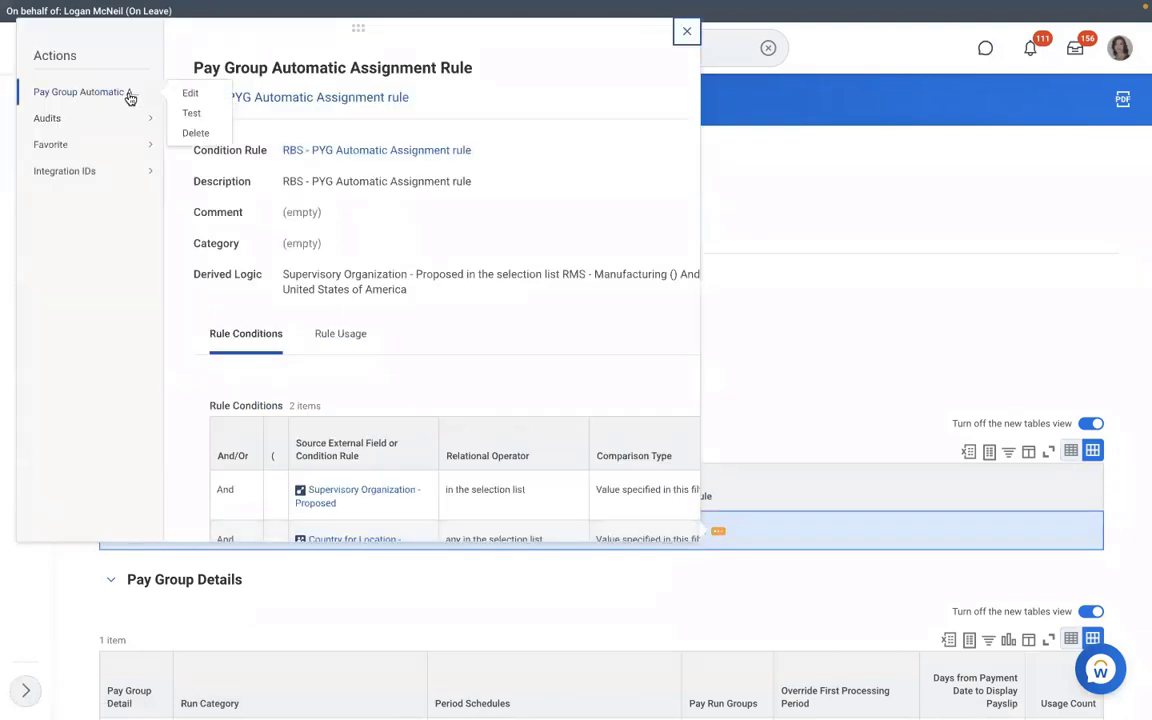
{"action": "left_click", "coordinate": [189, 113]}
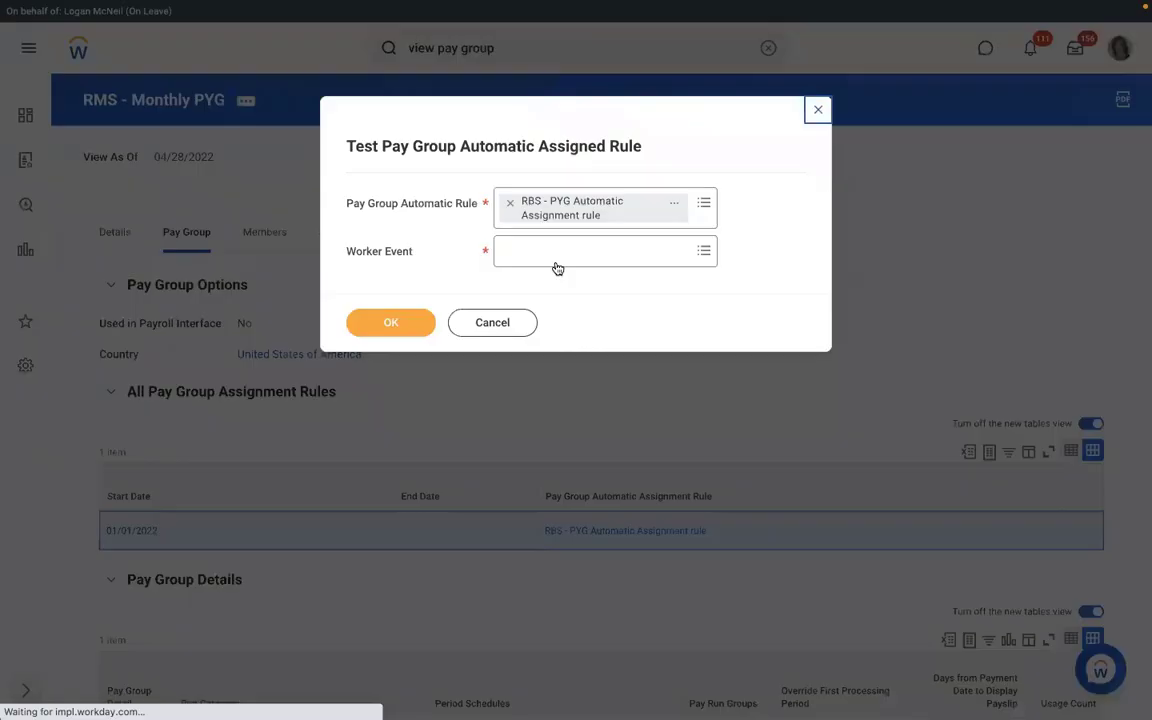
{"action": "left_click", "coordinate": [542, 257]}
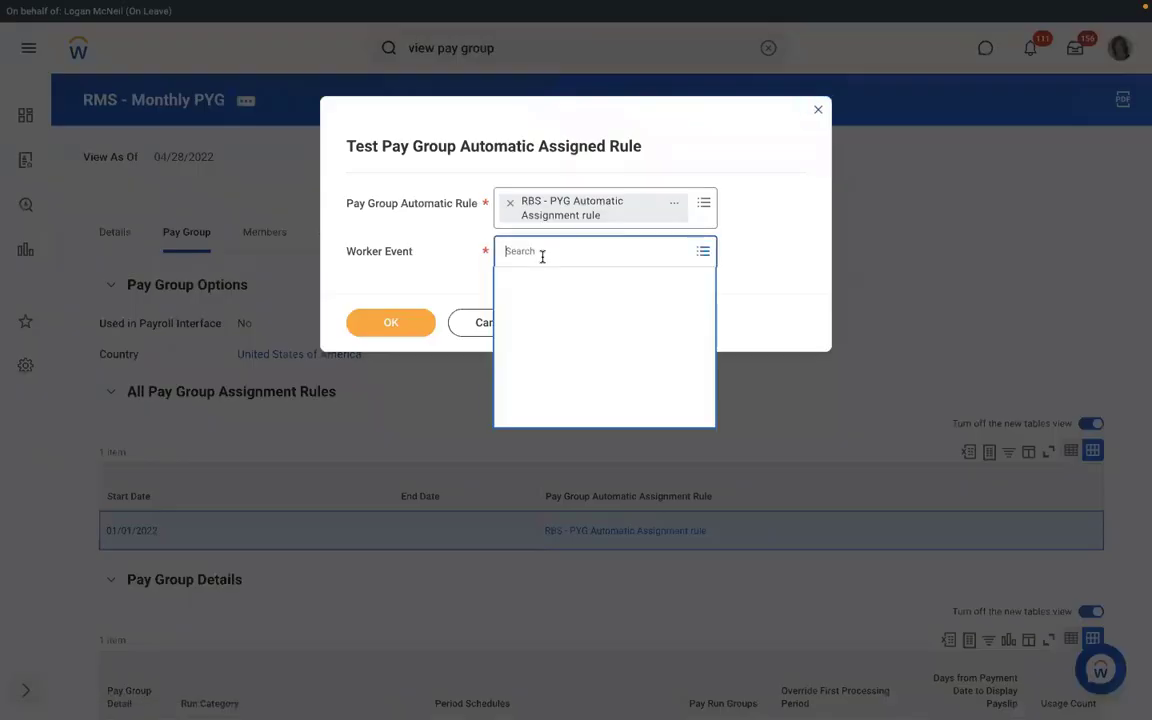
{"action": "type", "text": "RICHAR"}
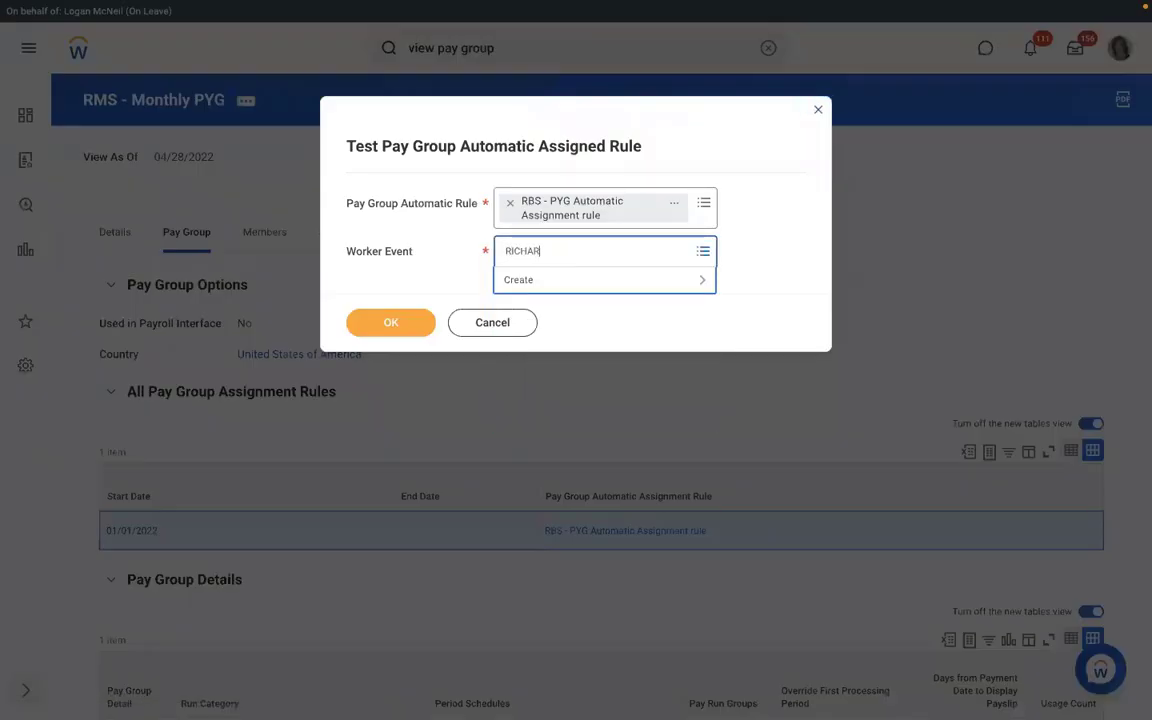
{"action": "type", "text": "D K"}
{"action": "key", "text": "Return"}
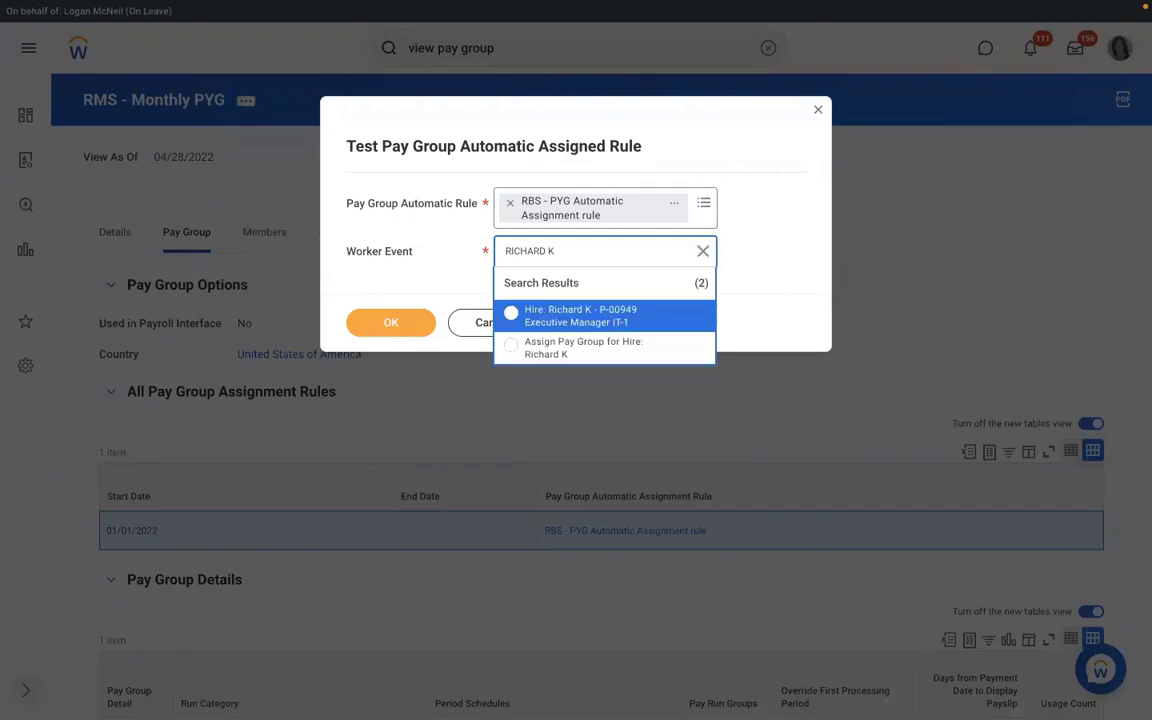
{"action": "left_click", "coordinate": [560, 345]}
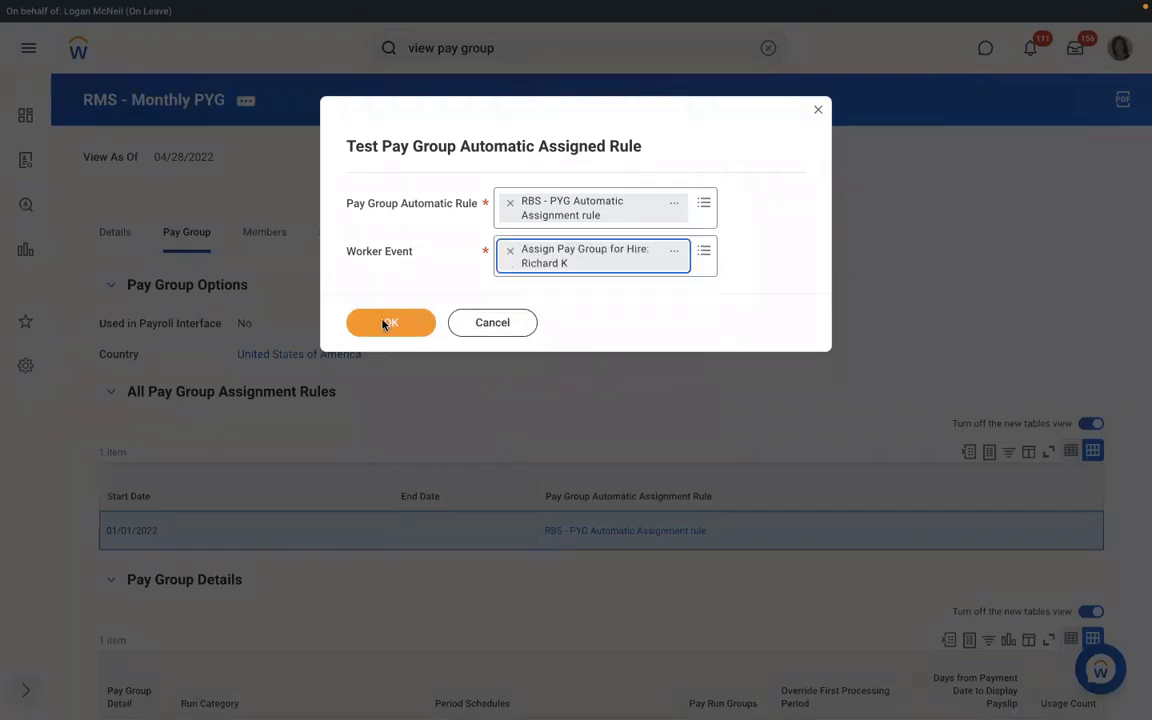
{"action": "left_click", "coordinate": [386, 324]}
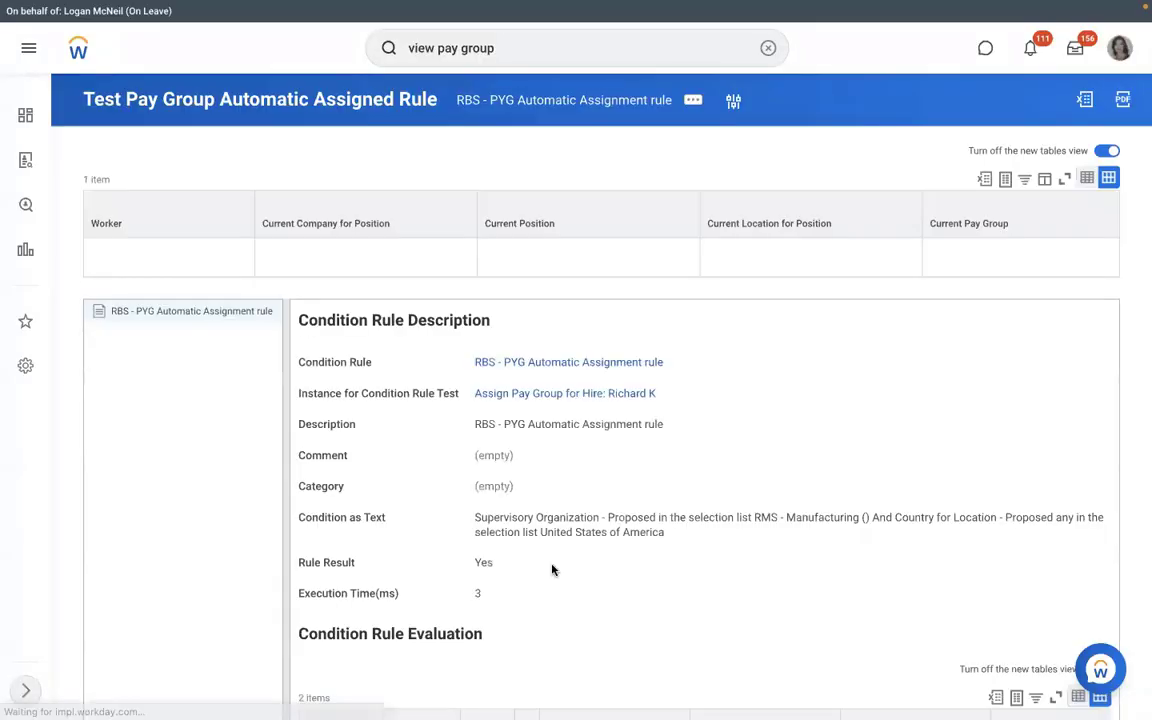
After the Yes result, edit the rule description from RBS to RMS - PYG Automatic Assignment rule.
{"action": "left_click_drag", "start_coordinate": [518, 566], "coordinate": [461, 563]}
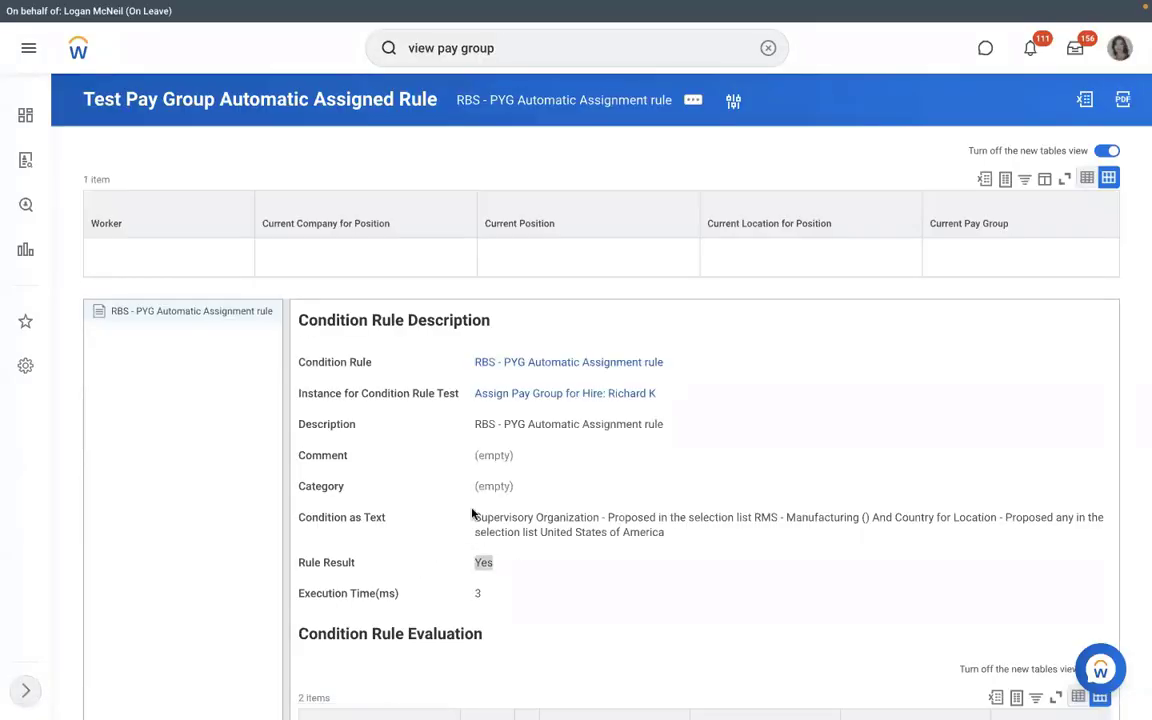
{"action": "left_click", "coordinate": [653, 377]}
{"action": "left_click", "coordinate": [676, 362]}
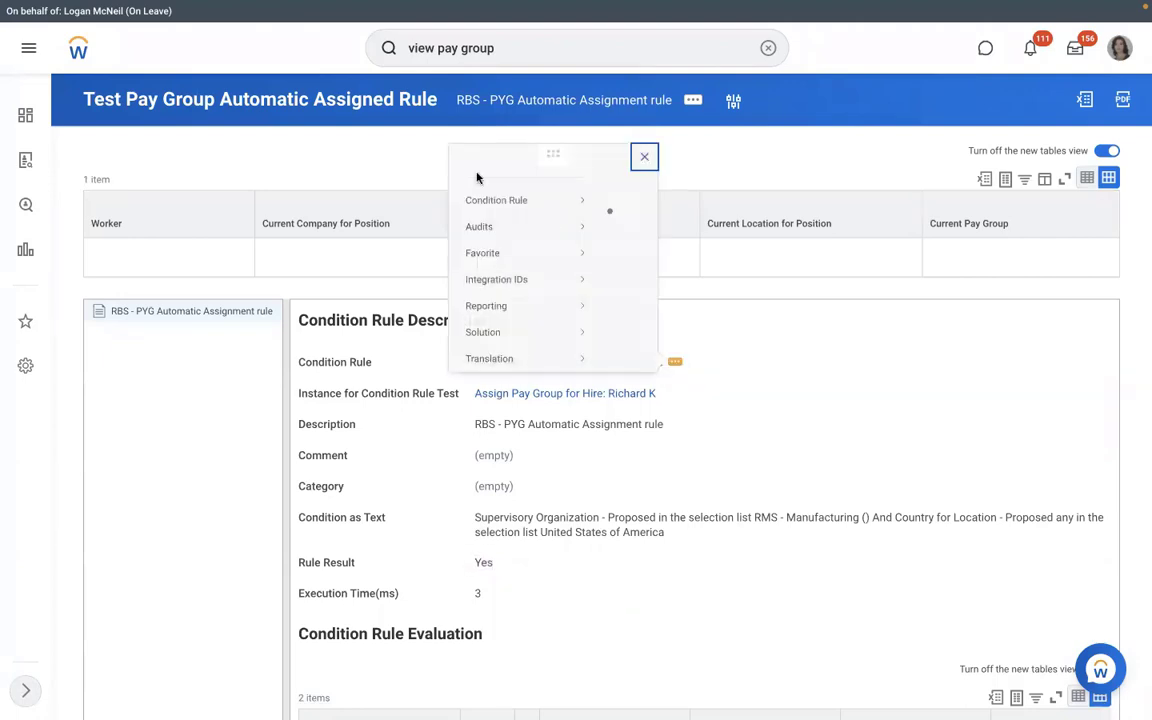
{"action": "left_click", "coordinate": [190, 95]}
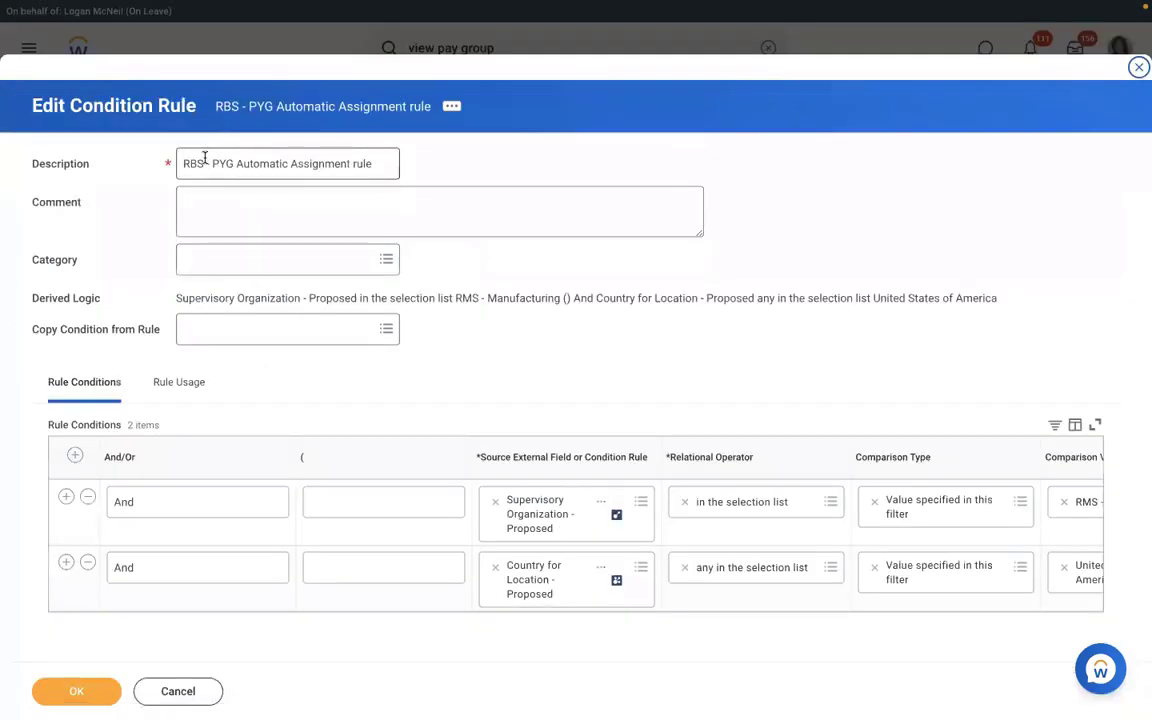
{"action": "left_click", "coordinate": [204, 164]}
{"action": "key", "text": "BackSpace"}
{"action": "key", "text": "BackSpace"}
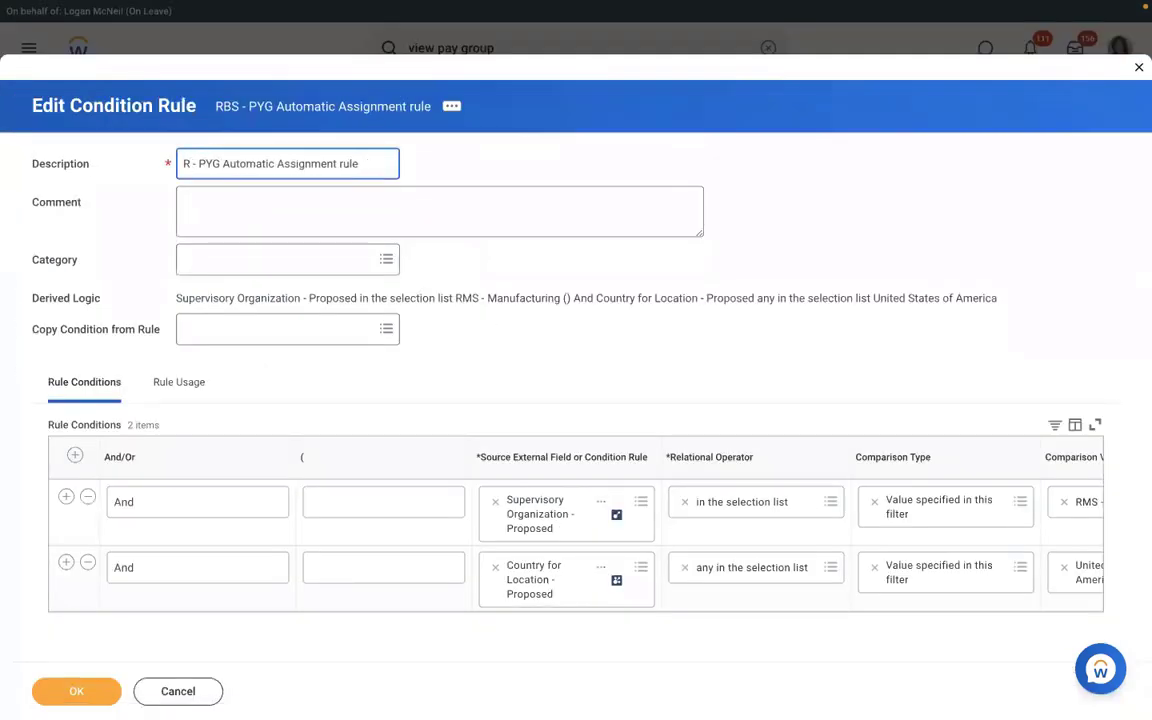
{"action": "type", "text": "MS"}
{"action": "left_click", "coordinate": [91, 680]}
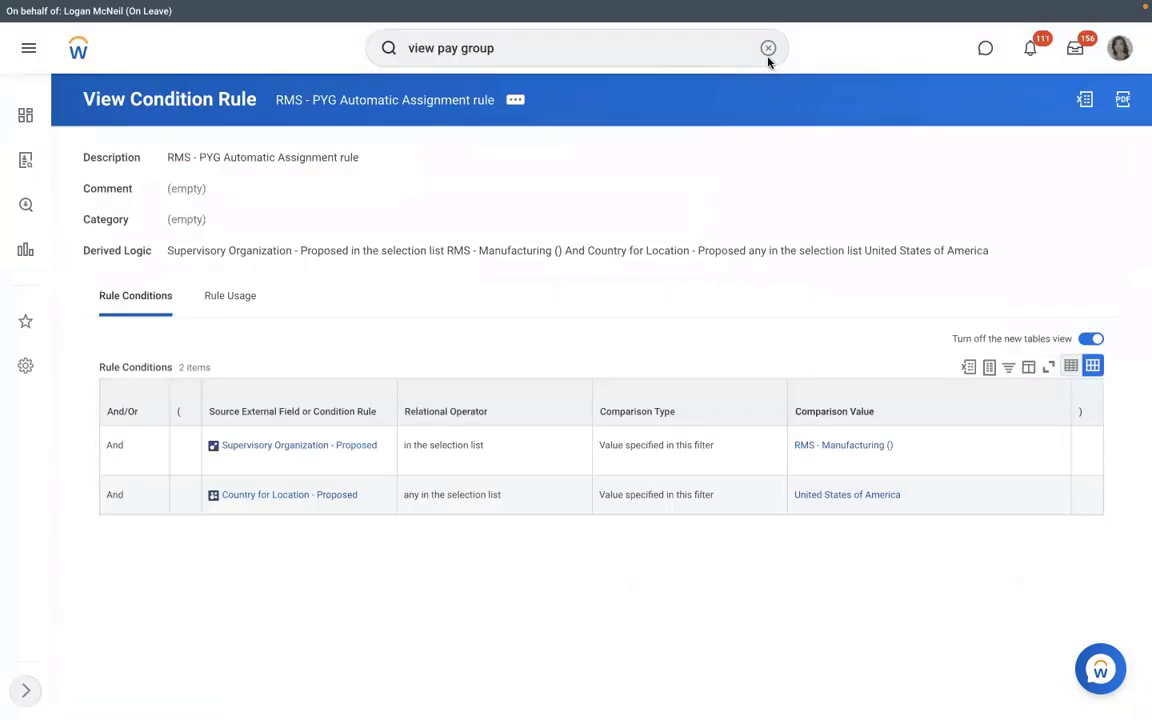
{"action": "left_click", "coordinate": [830, 445]}
Cancel the in-progress hire into P-00949 Executive Manager IT-1 with the comment TEST.
{"action": "left_click", "coordinate": [260, 264]}
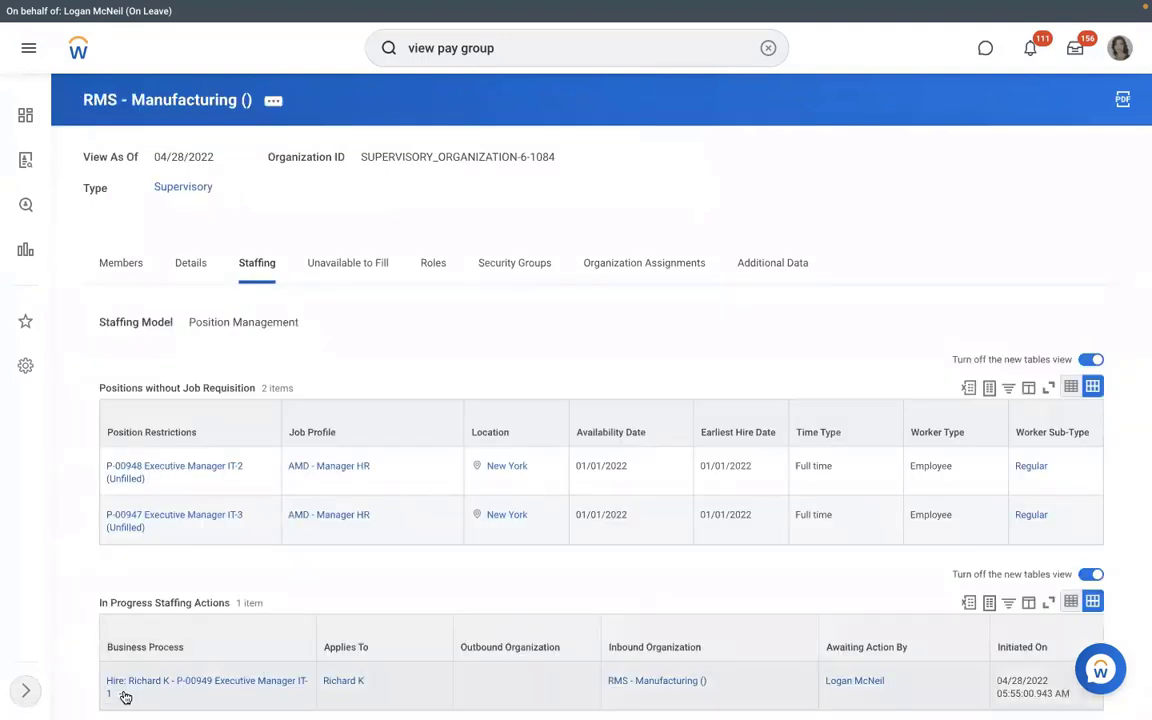
{"action": "left_click", "coordinate": [123, 694]}
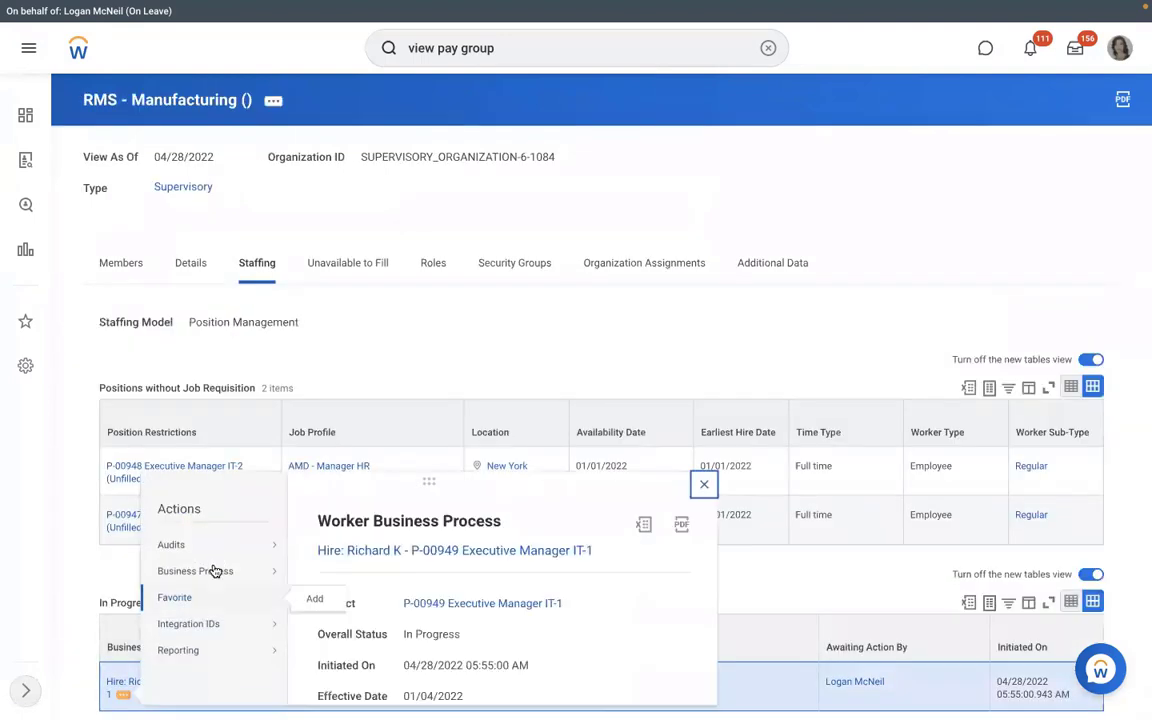
{"action": "mouse_move", "coordinate": [287, 578]}
{"action": "left_click", "coordinate": [672, 313]}
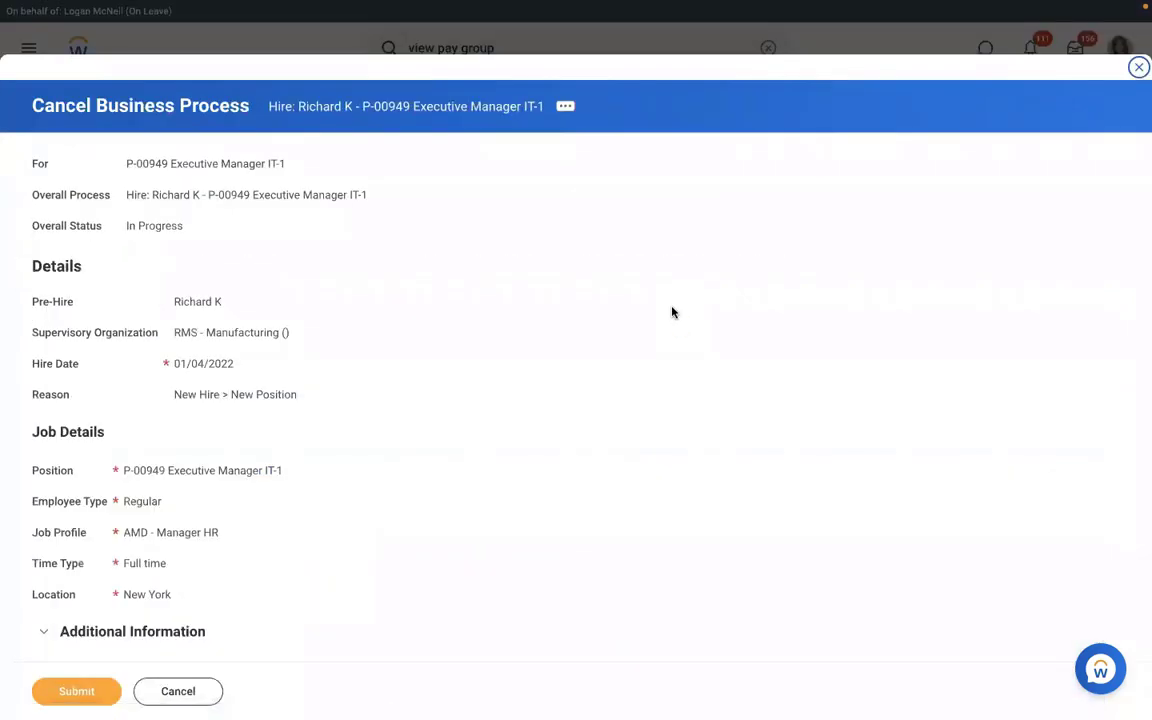
{"action": "scroll", "coordinate": [672, 313], "scroll_direction": "down", "scroll_amount": 5}
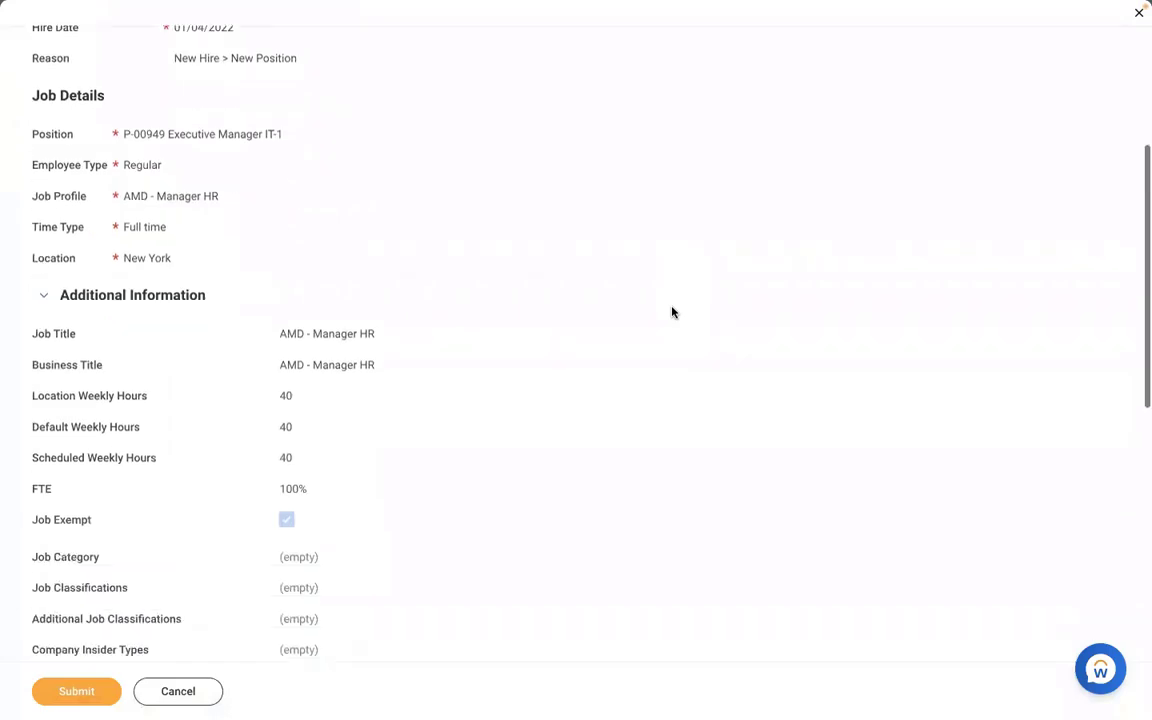
{"action": "scroll", "coordinate": [672, 313], "scroll_direction": "down", "scroll_amount": 9}
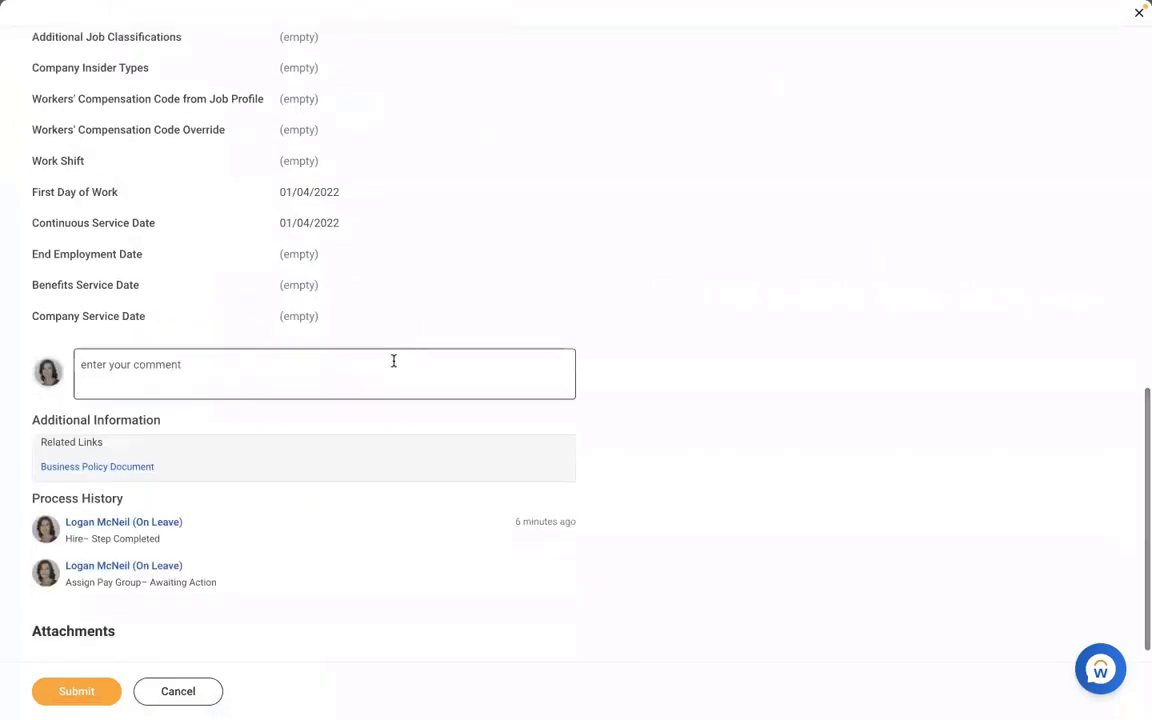
{"action": "left_click", "coordinate": [393, 361]}
{"action": "type", "text": "TEST"}
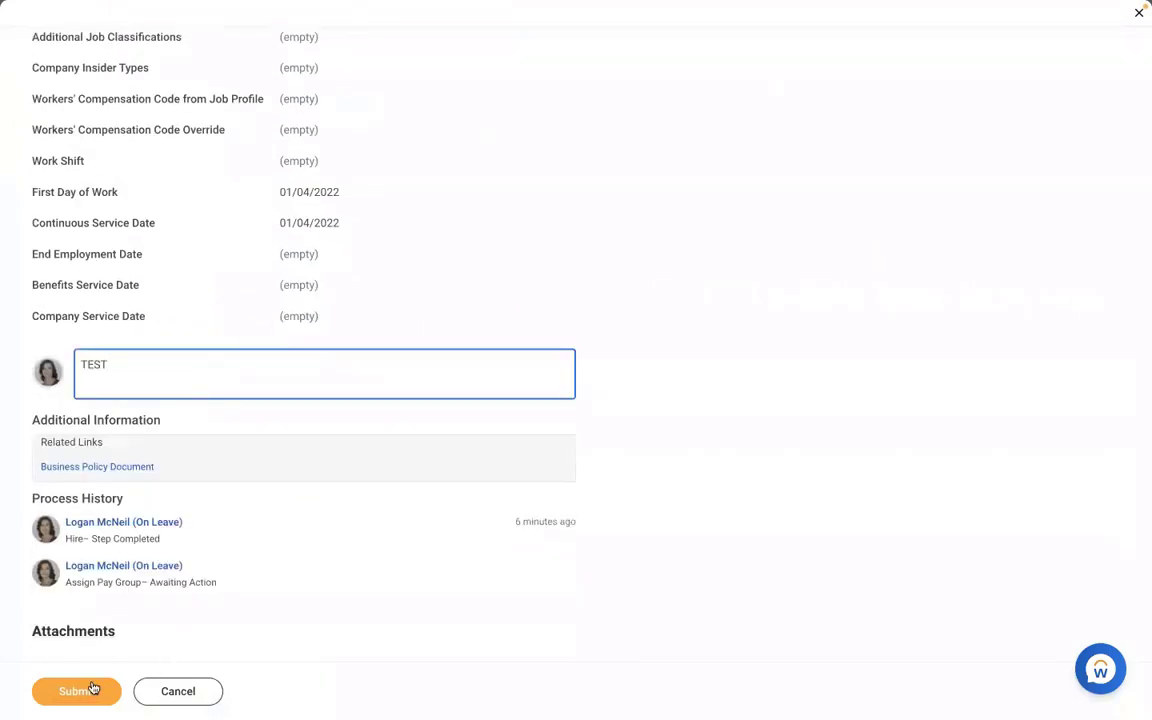
{"action": "left_click", "coordinate": [93, 688]}
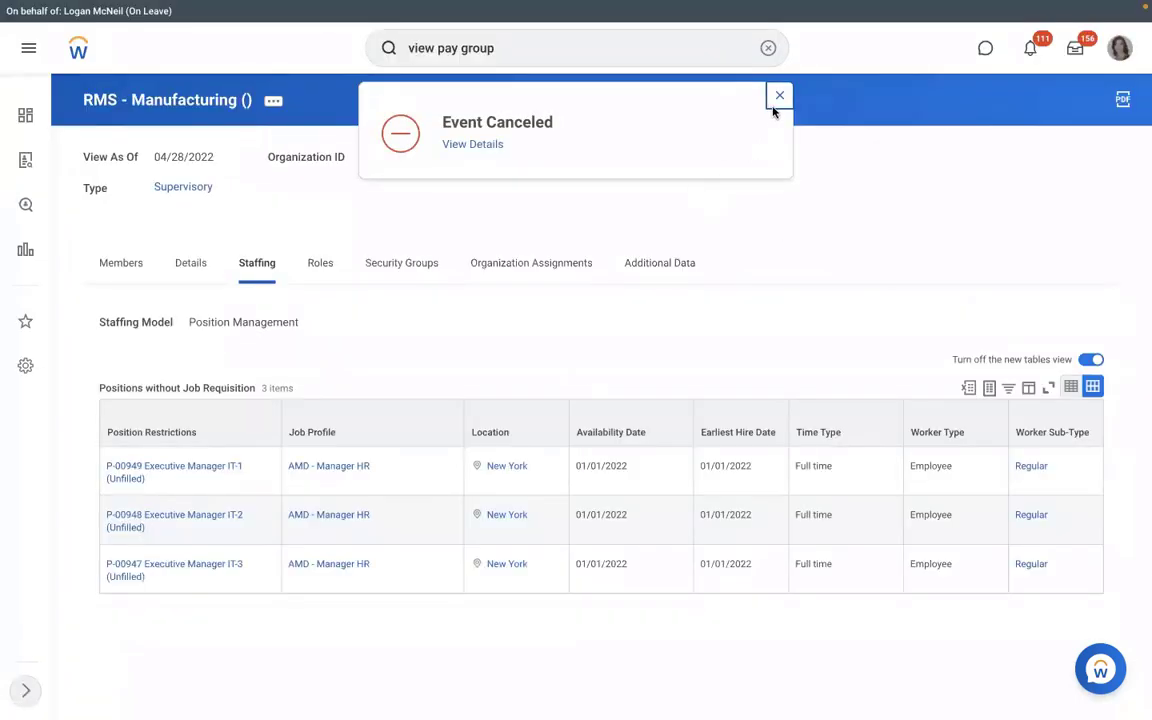
Start a hire into unfilled position P-00949 and search pre-hires by first name and last initial.
{"action": "left_click", "coordinate": [157, 481]}
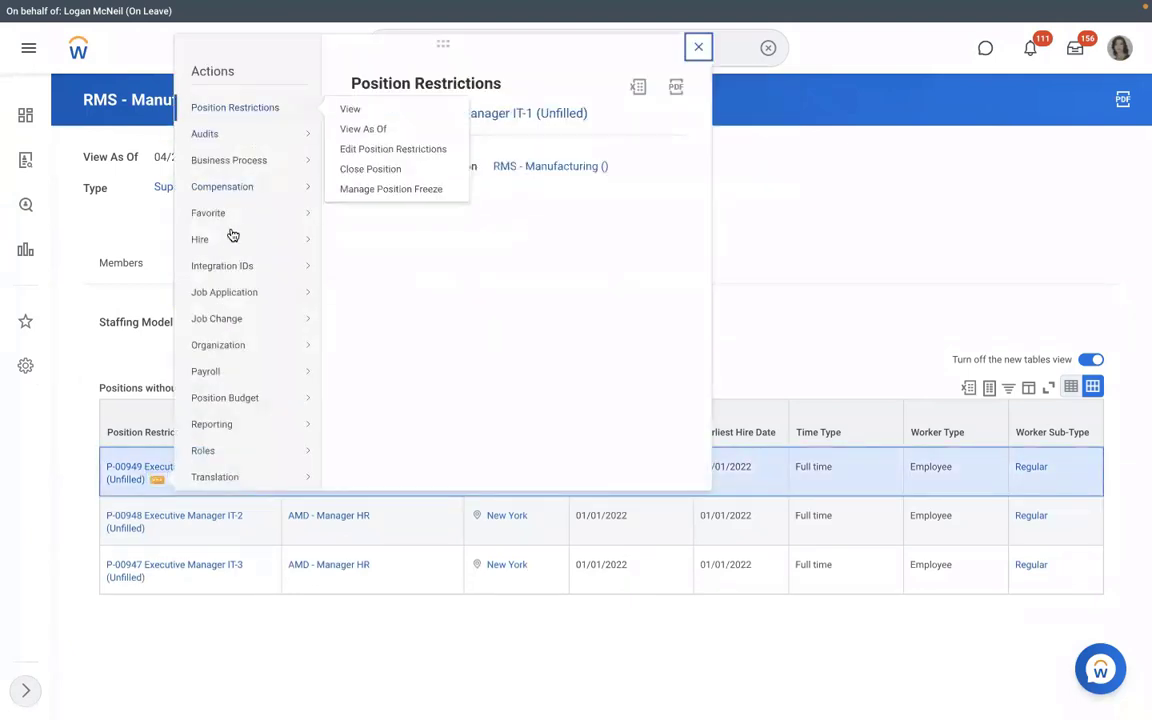
{"action": "mouse_move", "coordinate": [231, 237]}
{"action": "left_click", "coordinate": [394, 240]}
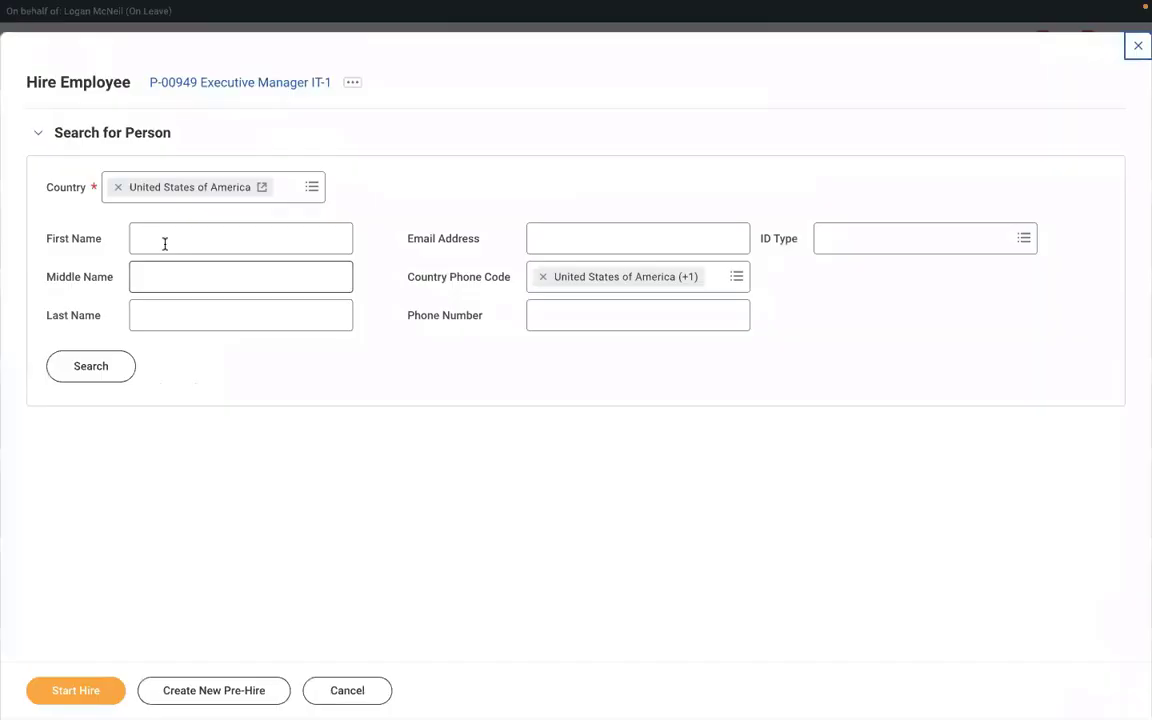
{"action": "left_click", "coordinate": [165, 244]}
{"action": "type", "text": "RICHA"}
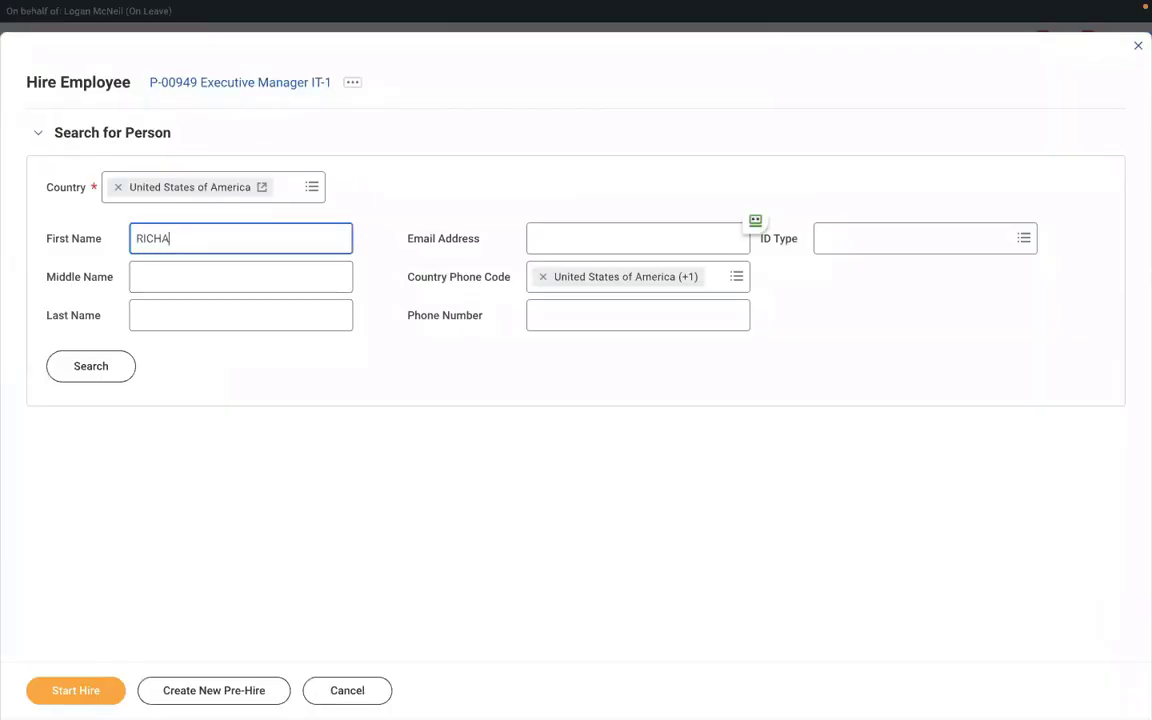
{"action": "type", "text": "RD"}
{"action": "left_click", "coordinate": [162, 315]}
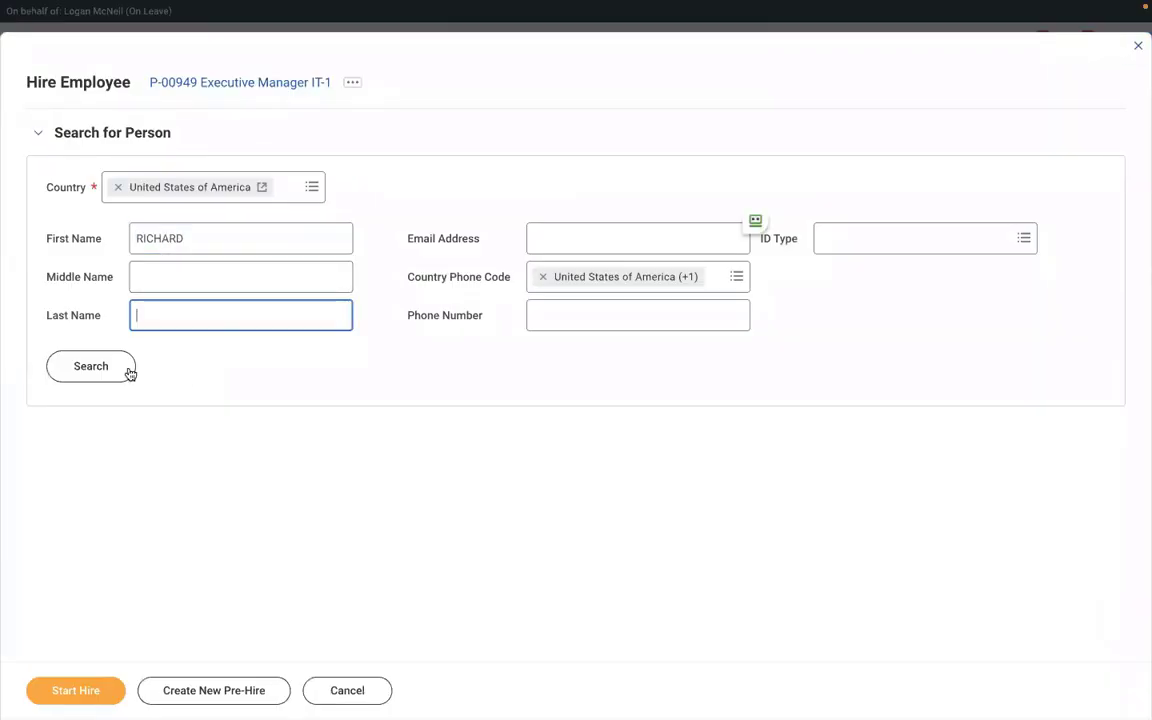
{"action": "type", "text": "K"}
{"action": "left_click", "coordinate": [104, 378]}
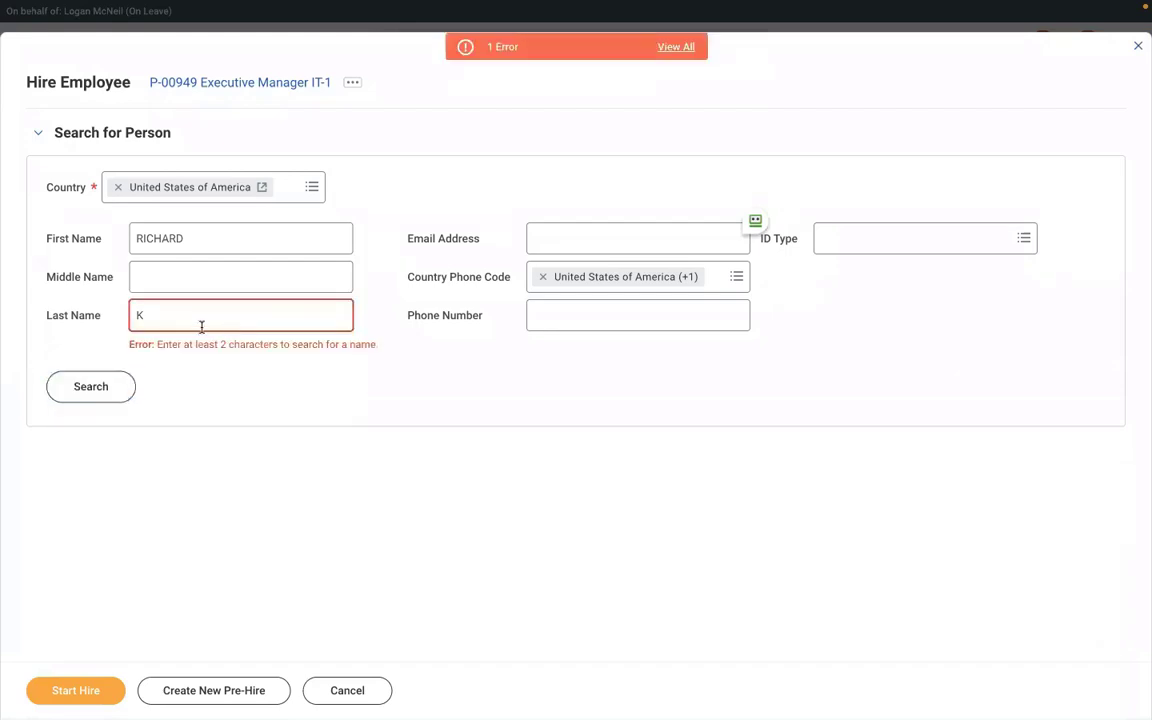
Remove the too-short last name and search pre-hires by first name only, browsing the results.
{"action": "left_click", "coordinate": [159, 316]}
{"action": "key", "text": "BackSpace"}
{"action": "left_click", "coordinate": [91, 386]}
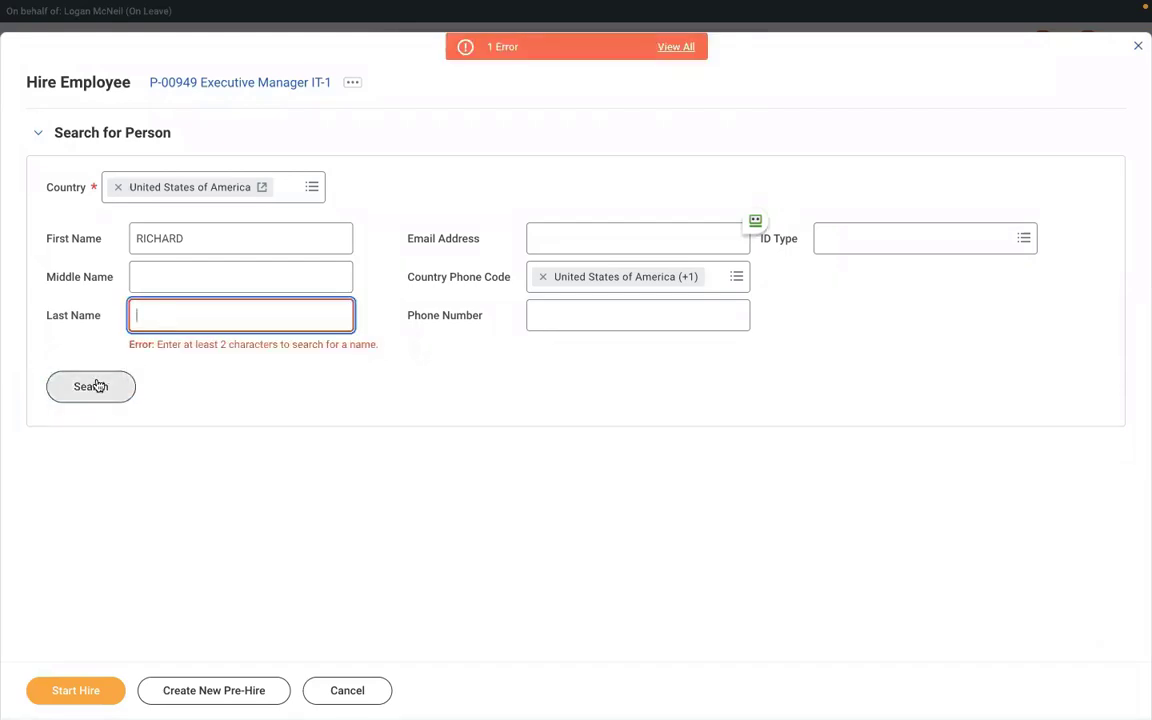
{"action": "left_click", "coordinate": [98, 370]}
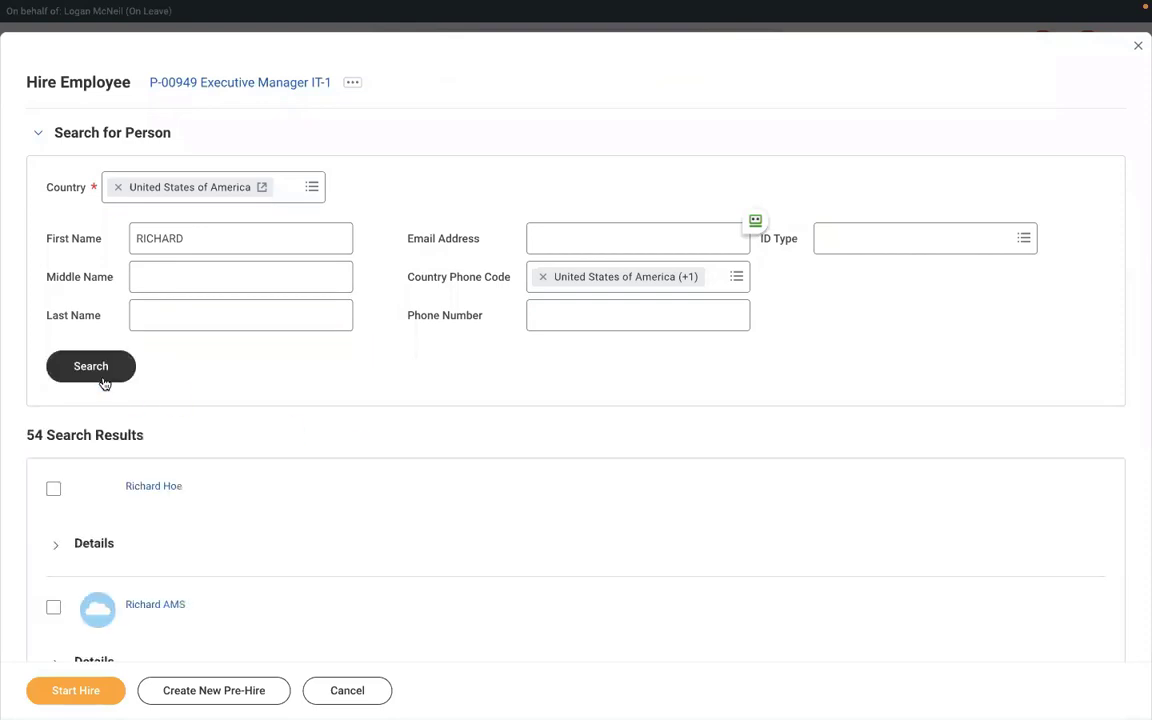
{"action": "scroll", "coordinate": [377, 499], "scroll_direction": "down", "scroll_amount": 5}
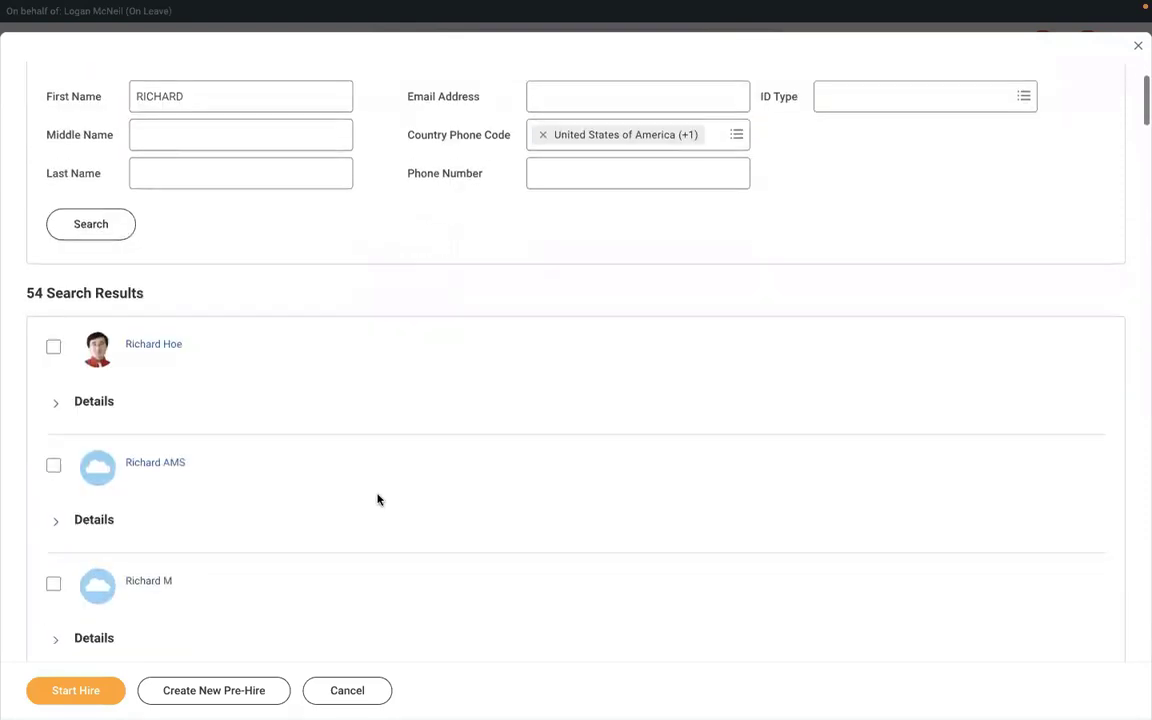
{"action": "scroll", "coordinate": [377, 499], "scroll_direction": "down", "scroll_amount": 4}
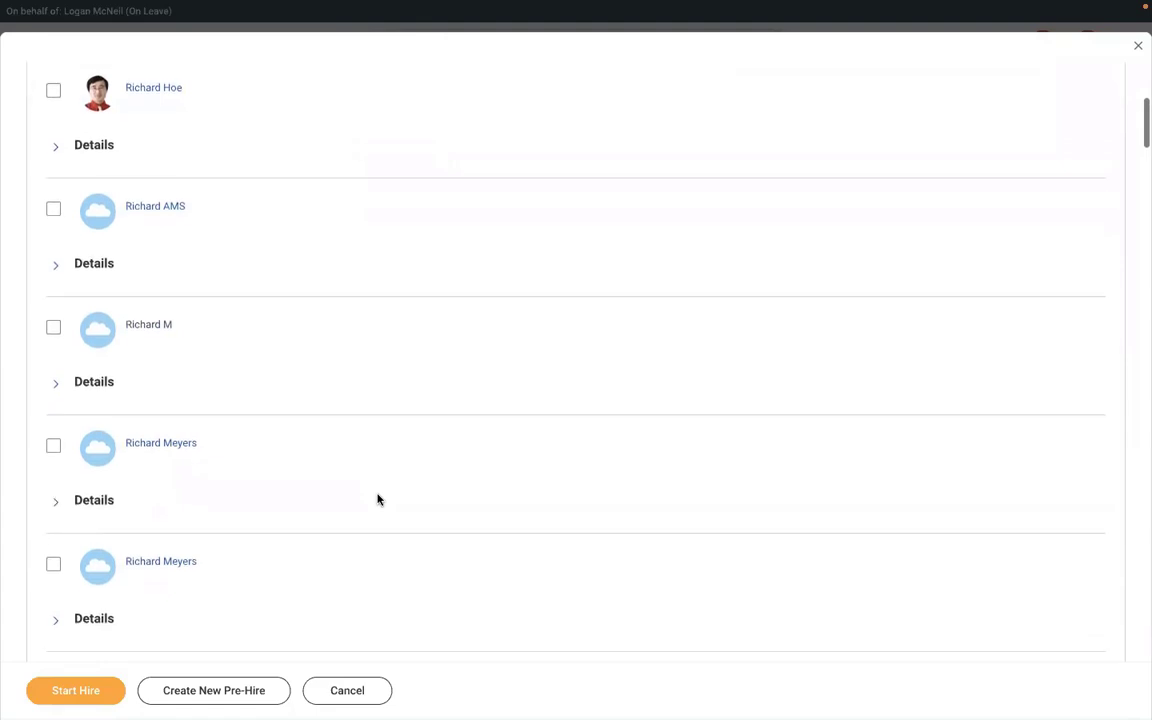
{"action": "scroll", "coordinate": [377, 499], "scroll_direction": "down", "scroll_amount": 5}
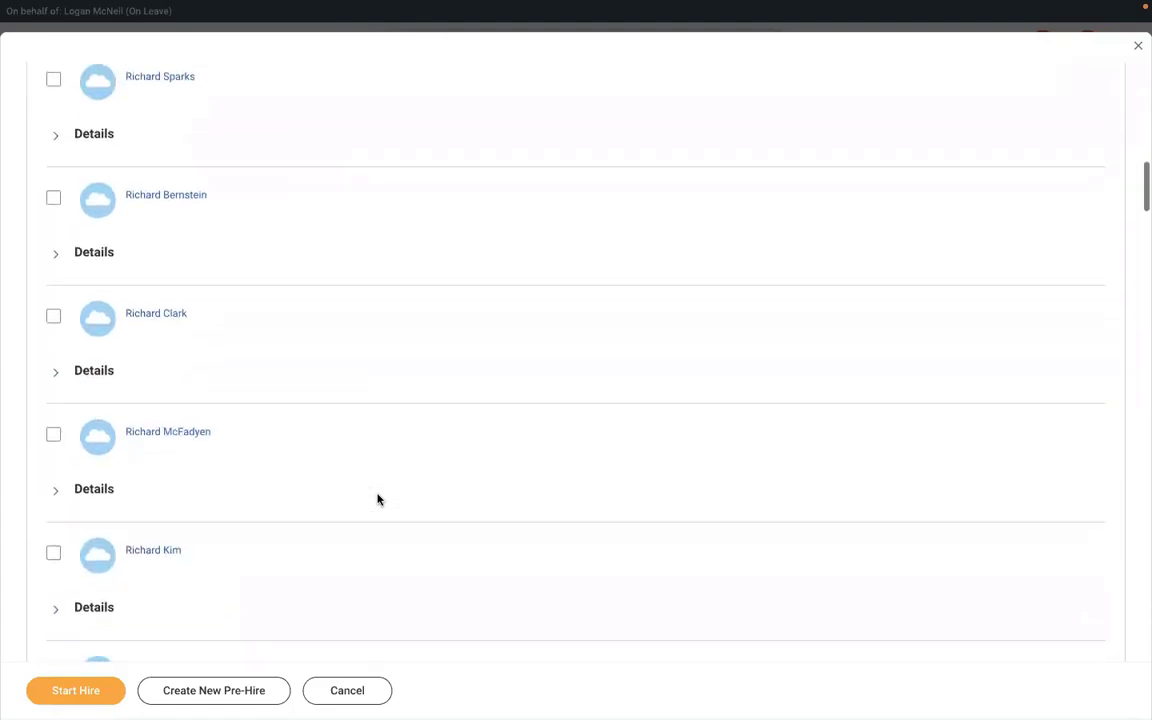
{"action": "scroll", "coordinate": [377, 499], "scroll_direction": "down", "scroll_amount": 3}
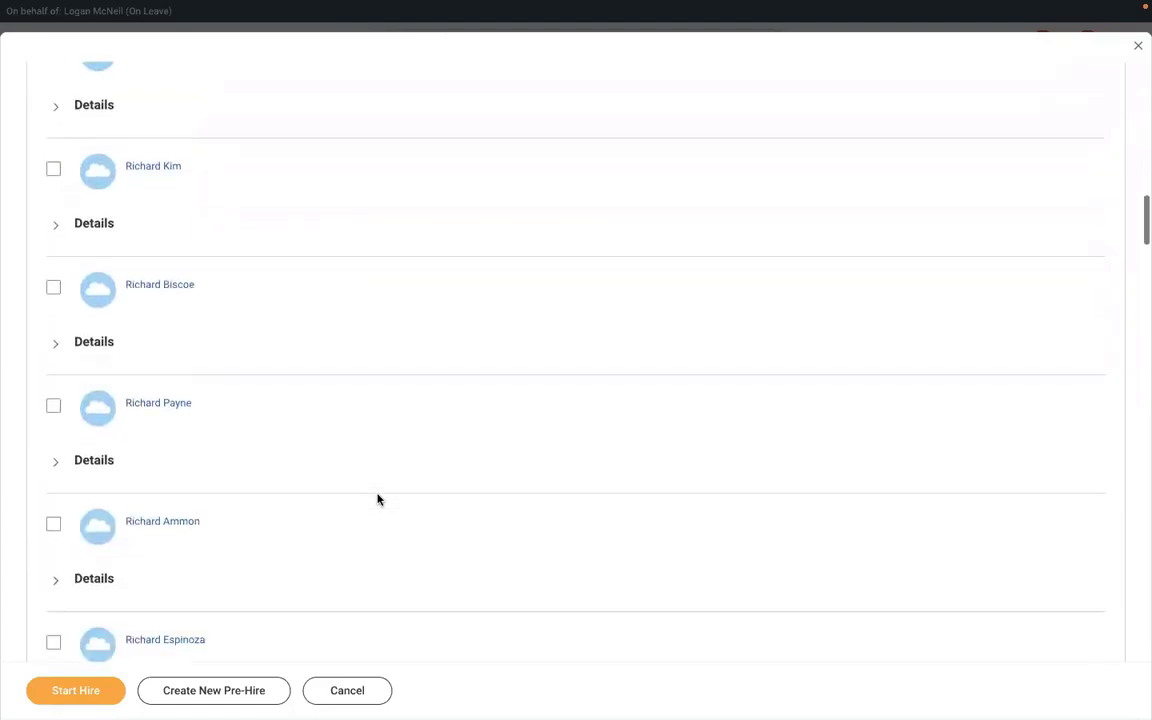
{"action": "scroll", "coordinate": [377, 499], "scroll_direction": "up", "scroll_amount": 2}
{"action": "scroll", "coordinate": [377, 499], "scroll_direction": "up", "scroll_amount": 6}
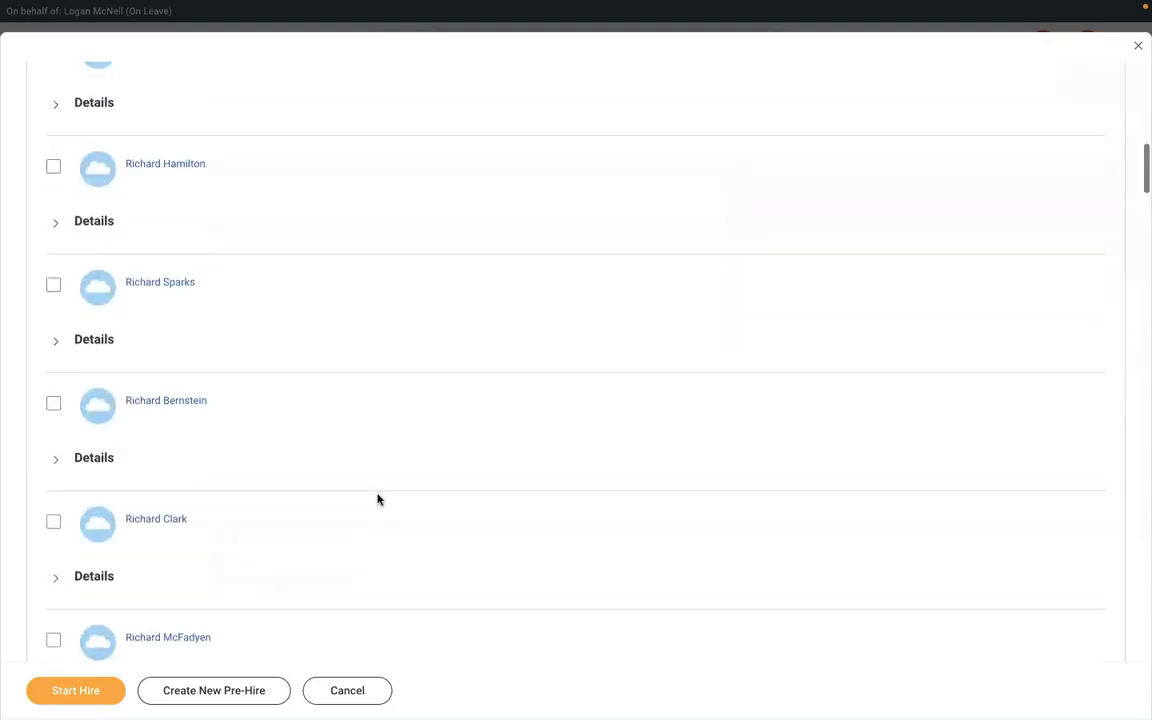
{"action": "scroll", "coordinate": [363, 446], "scroll_direction": "up", "scroll_amount": 5}
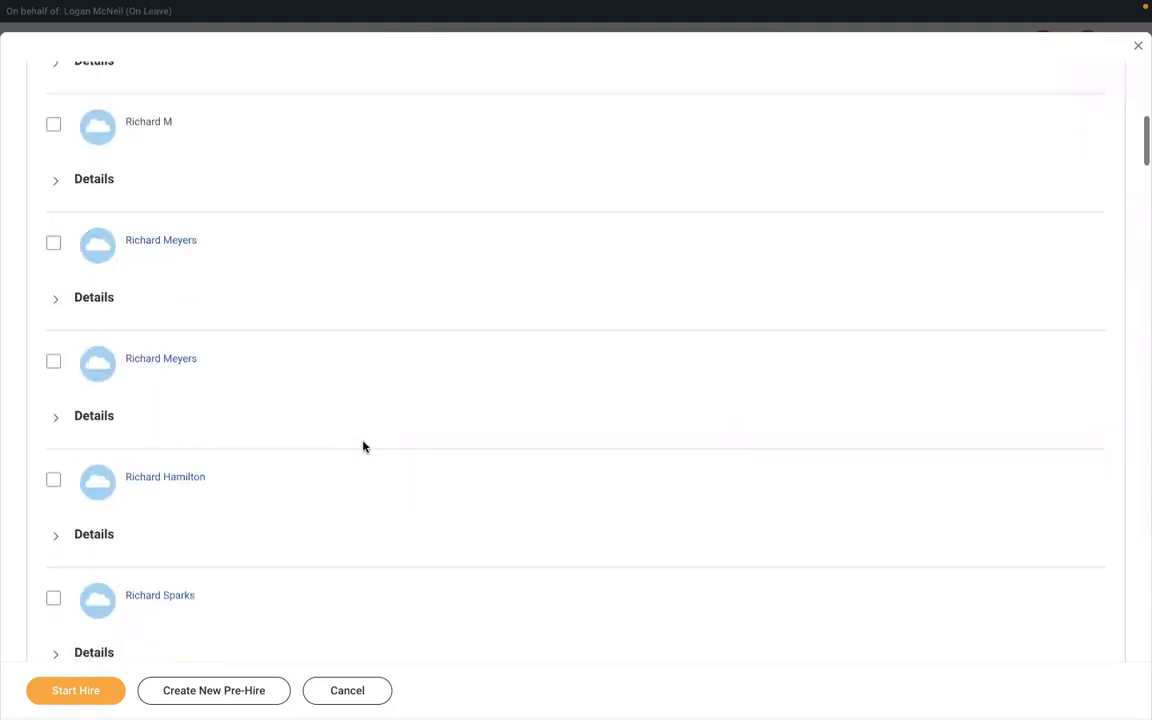
{"action": "scroll", "coordinate": [363, 446], "scroll_direction": "up", "scroll_amount": 3}
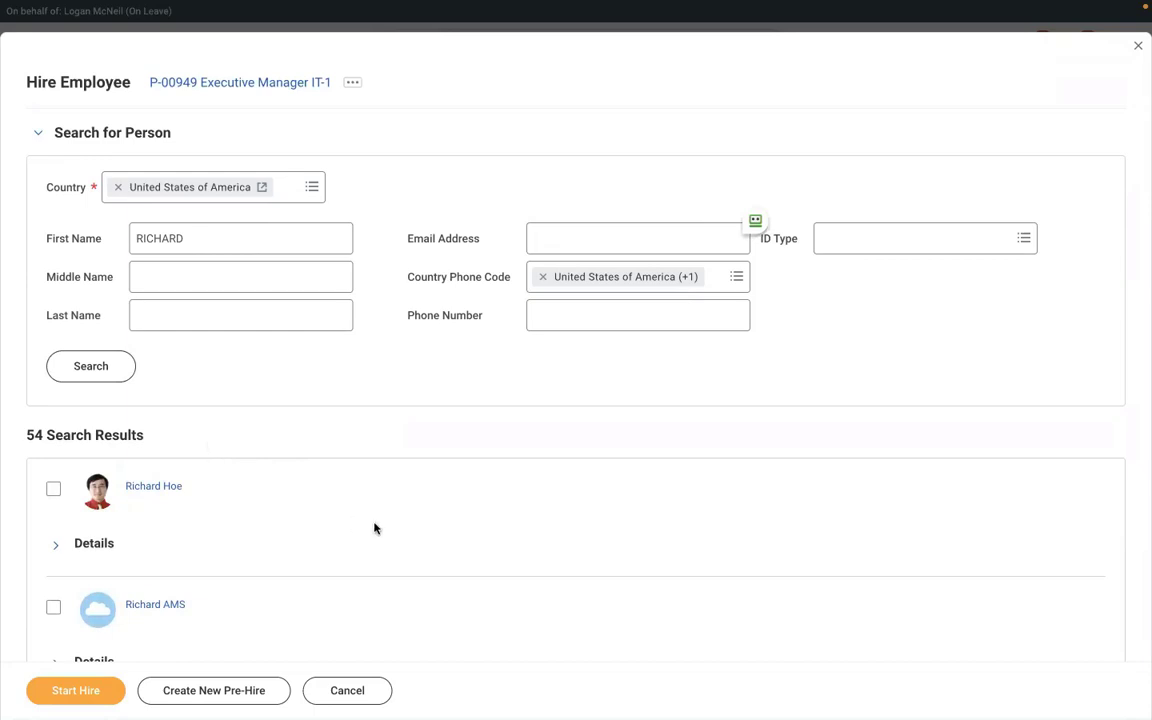
Use browser Find to locate the pre-hire with a last initial, select them, and start the hire.
{"action": "key", "text": "ctrl+f"}
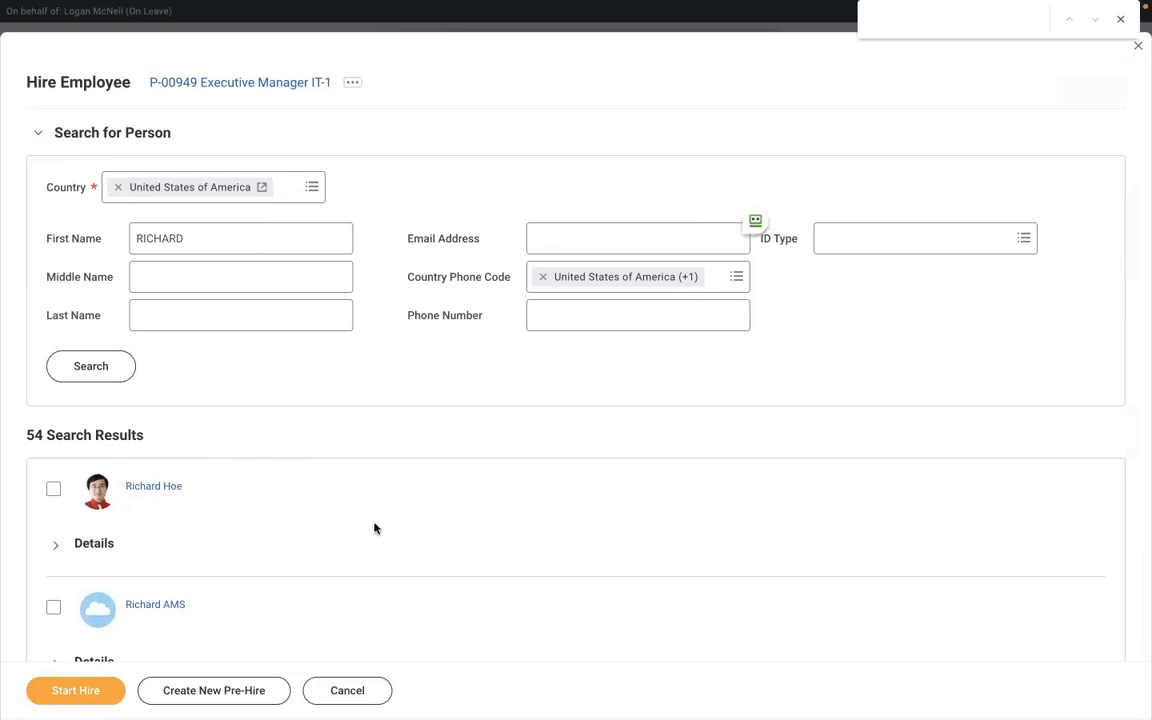
{"action": "type", "text": "RICHARD"}
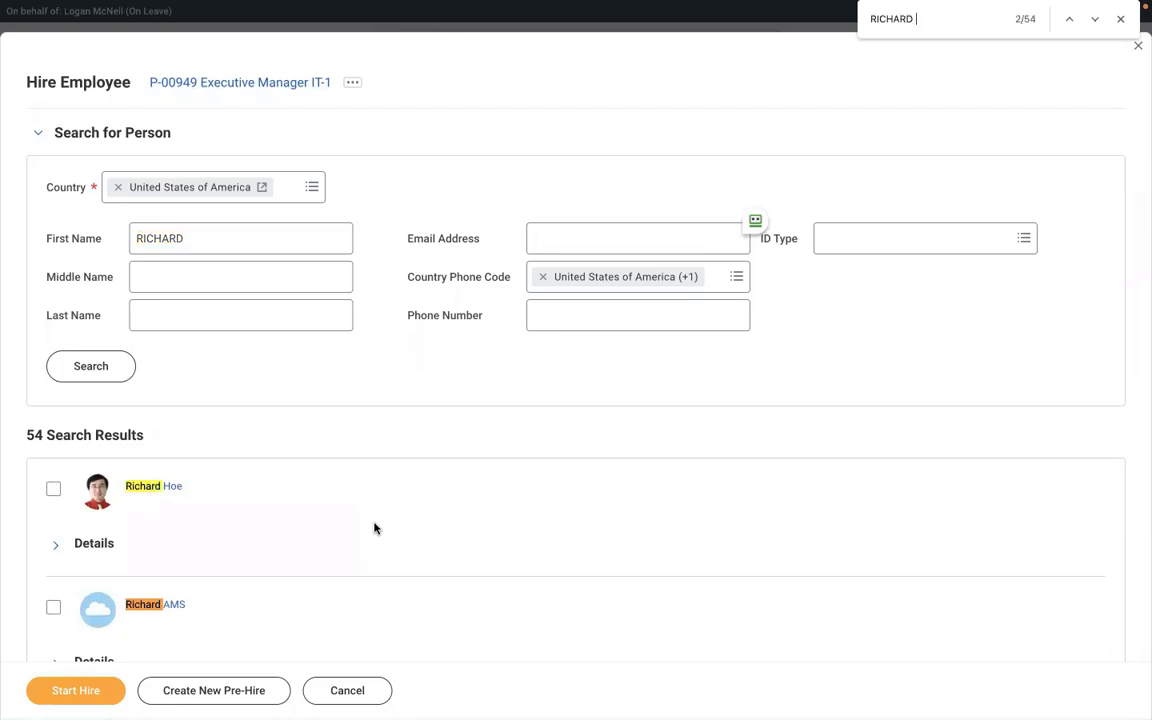
{"action": "type", "text": " K"}
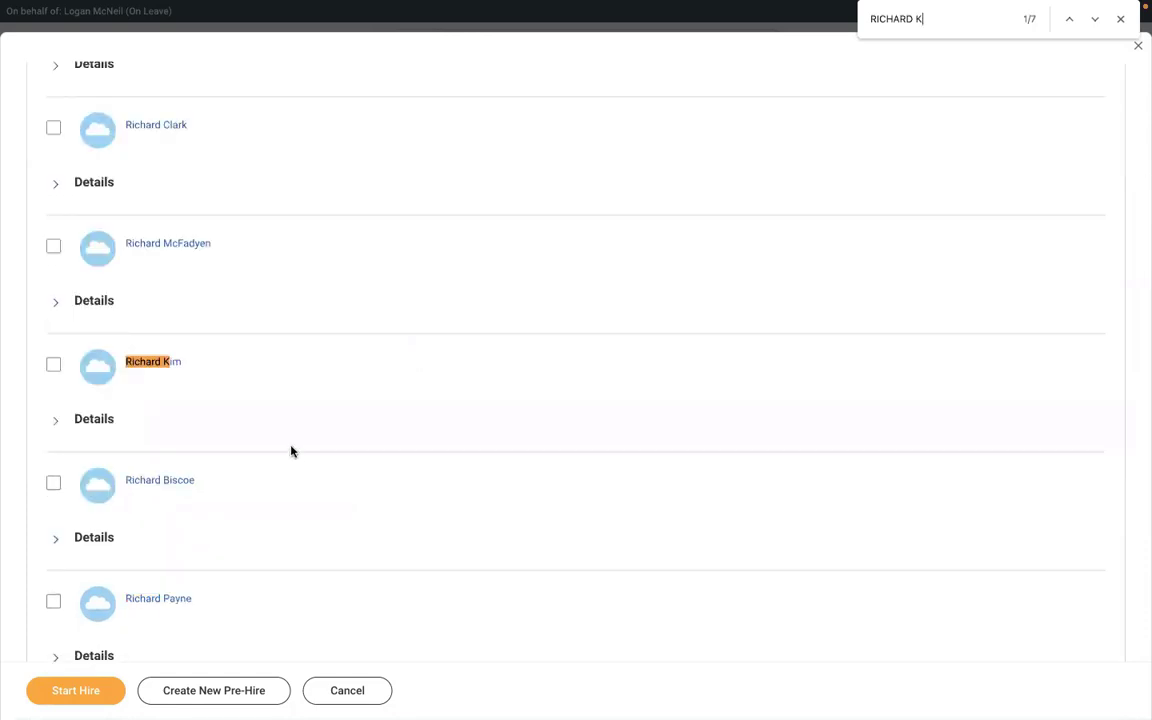
{"action": "left_click", "coordinate": [1094, 20]}
{"action": "left_click", "coordinate": [1094, 20]}
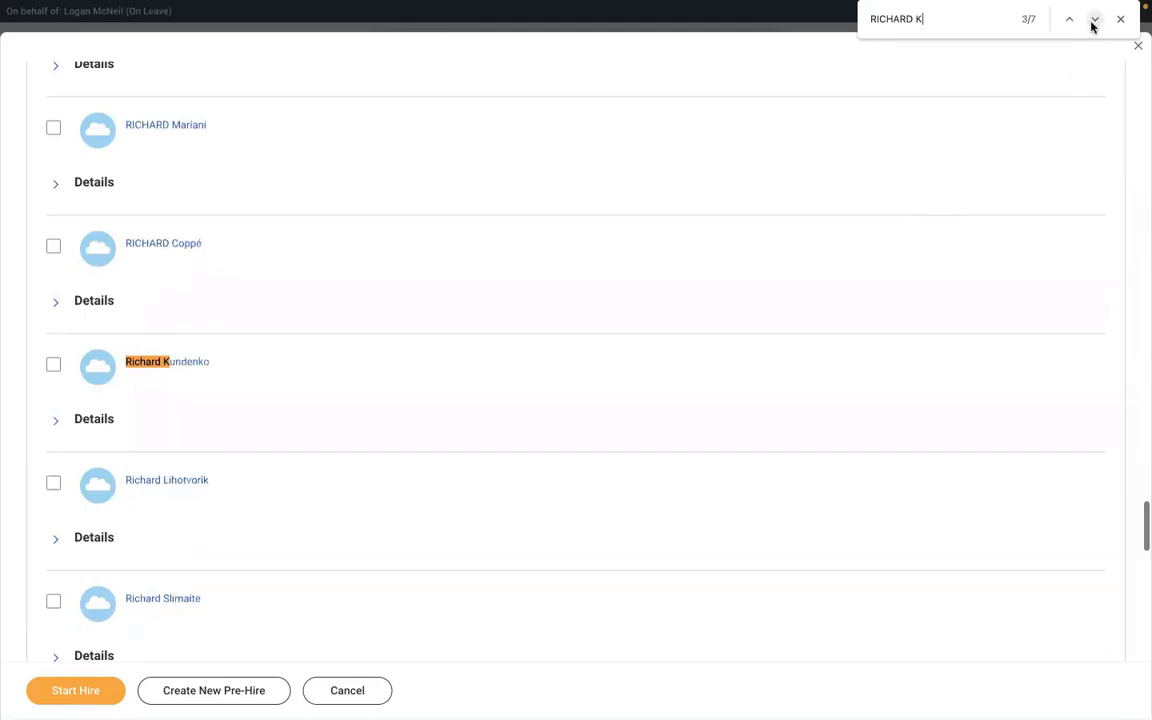
{"action": "left_click", "coordinate": [1093, 22]}
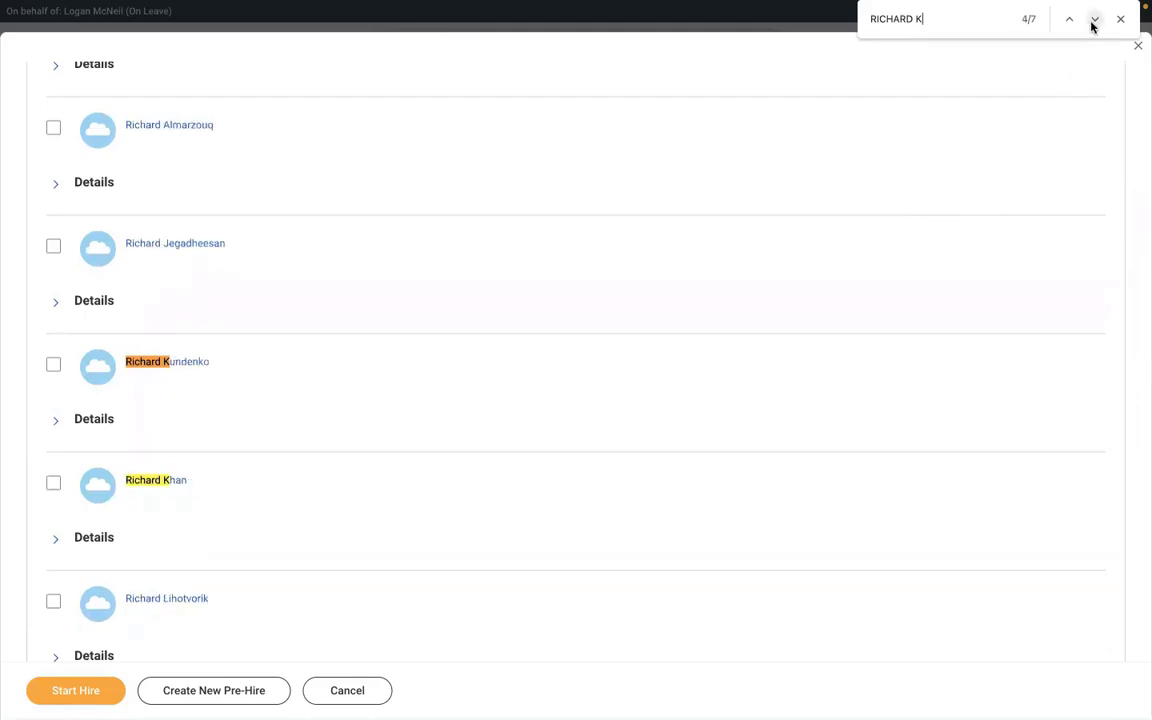
{"action": "left_click", "coordinate": [1094, 20]}
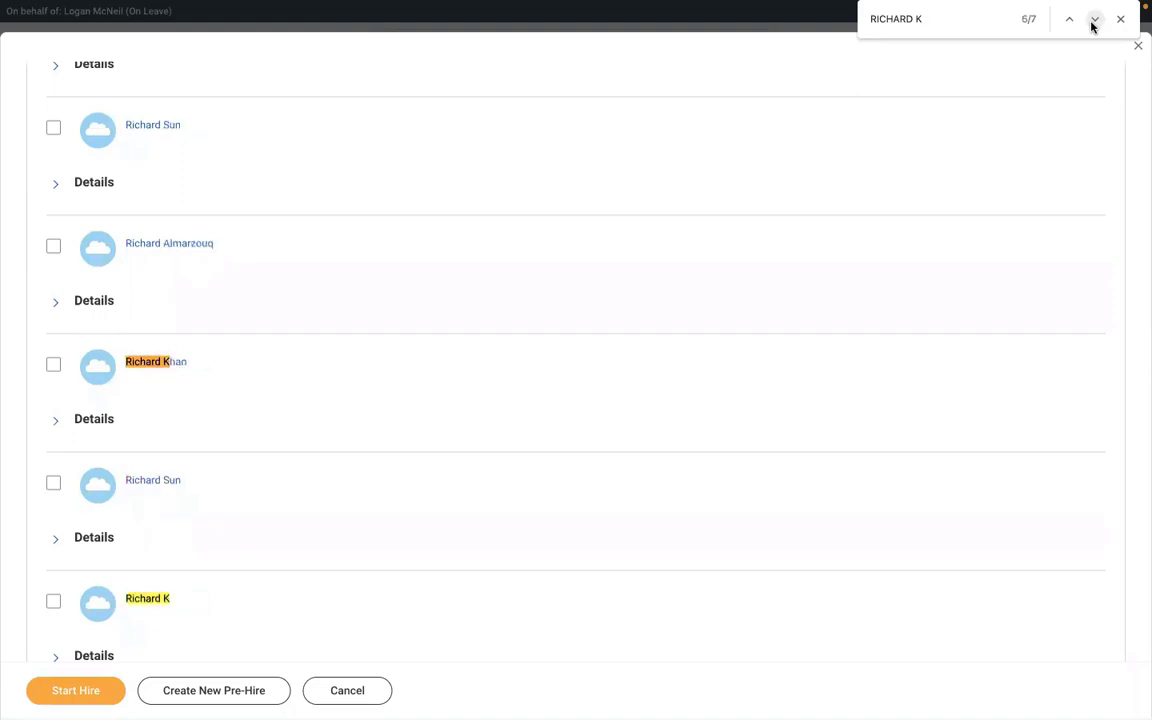
{"action": "left_click", "coordinate": [54, 602]}
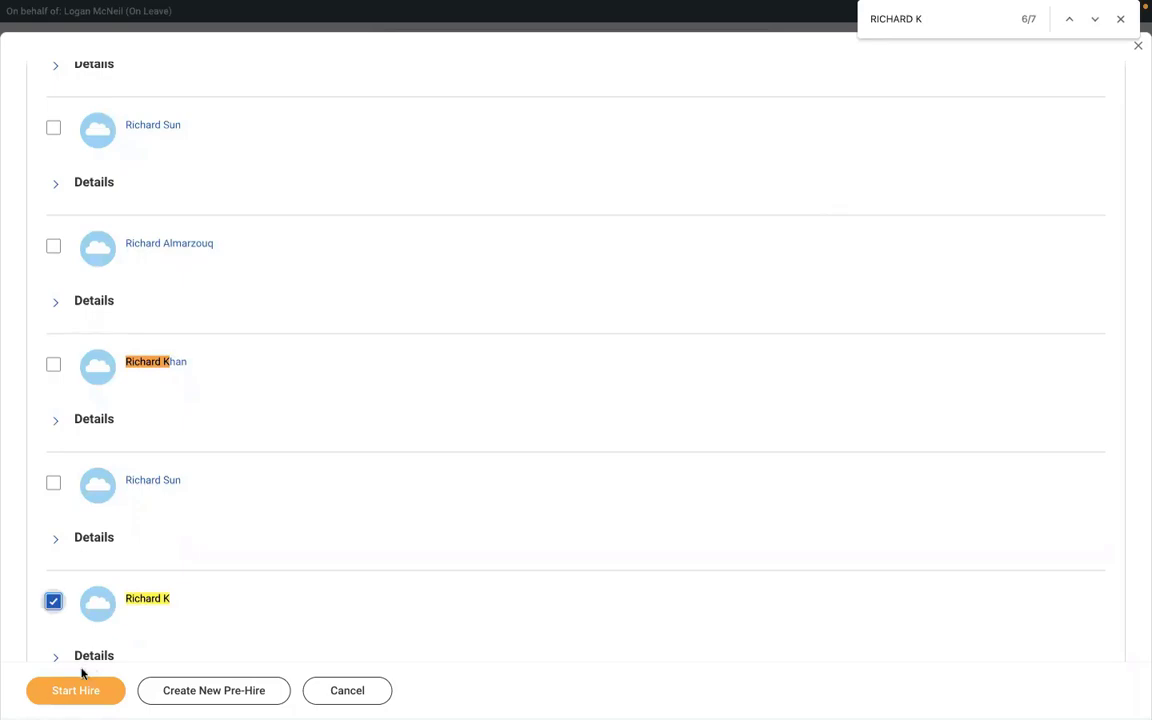
{"action": "left_click", "coordinate": [58, 692]}
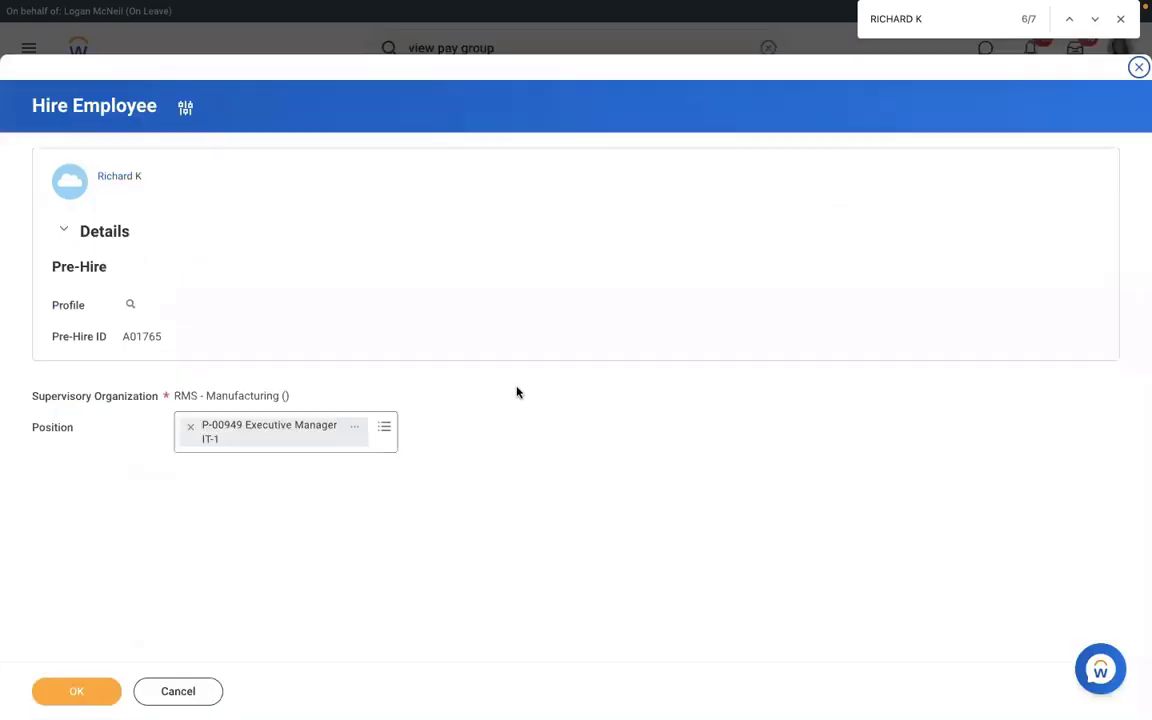
Confirm RMS - Manufacturing and position P-00949, set hire date 01/03/2022, and submit the hire.
{"action": "left_click", "coordinate": [80, 690]}
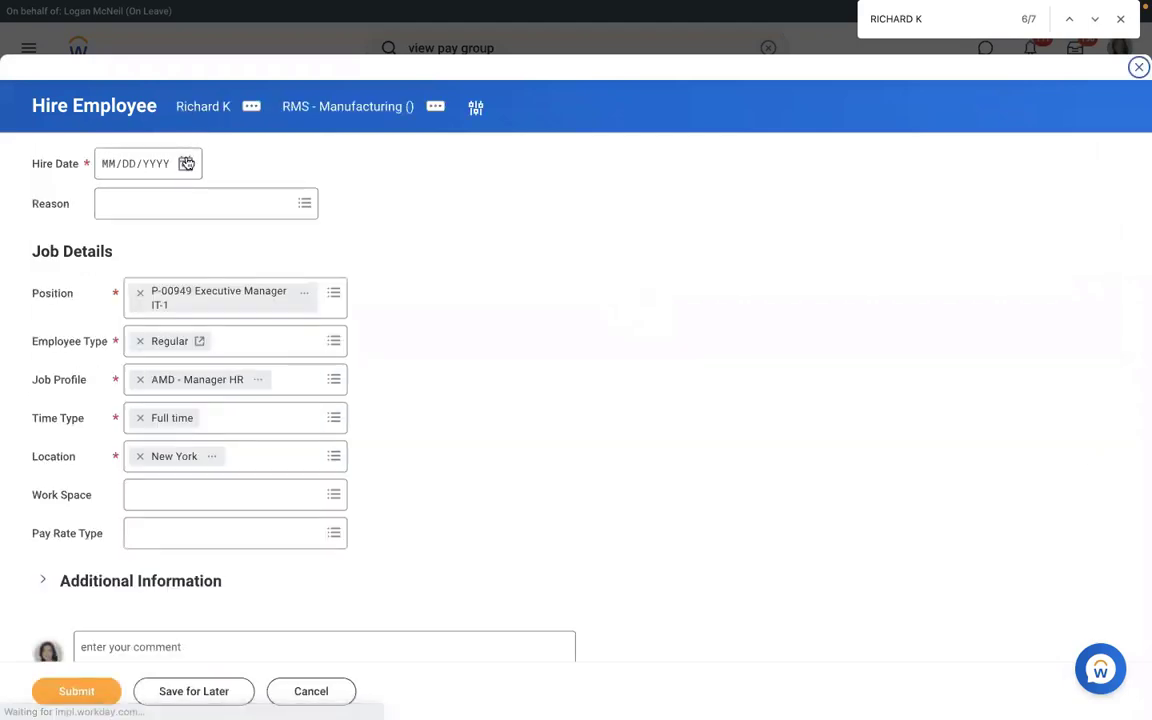
{"action": "left_click", "coordinate": [185, 164]}
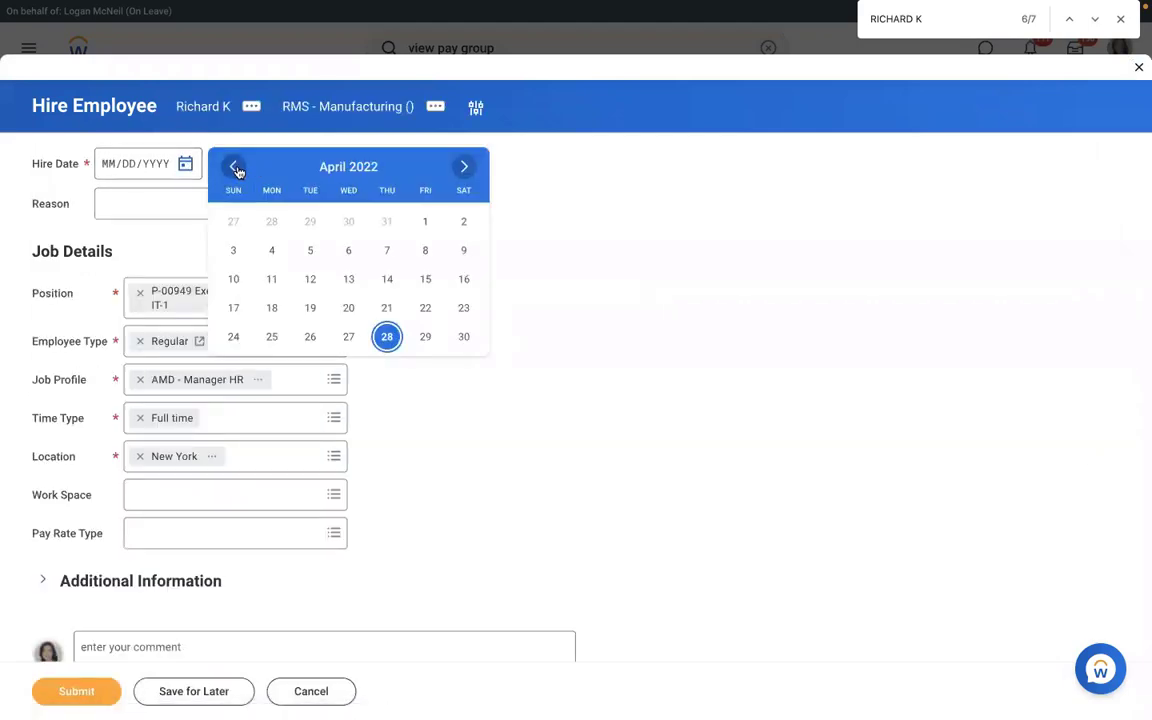
{"action": "left_click", "coordinate": [236, 168]}
{"action": "left_click", "coordinate": [236, 168]}
{"action": "left_click", "coordinate": [236, 168]}
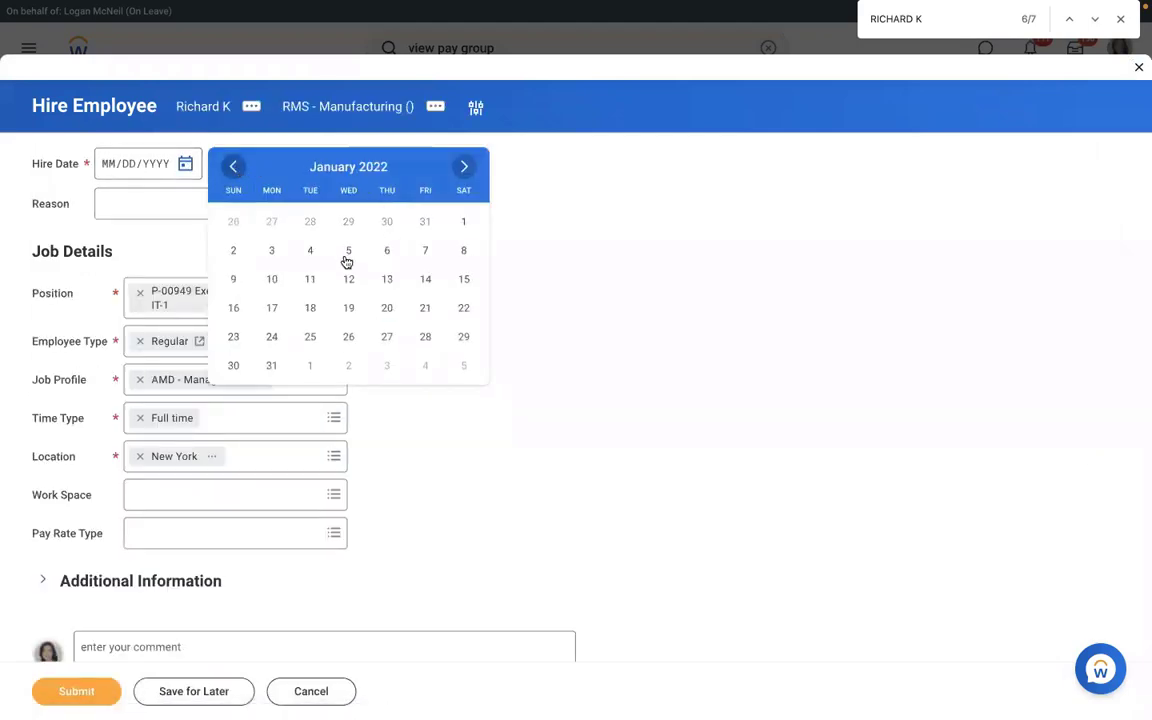
{"action": "left_click", "coordinate": [271, 251]}
{"action": "left_click", "coordinate": [76, 691]}
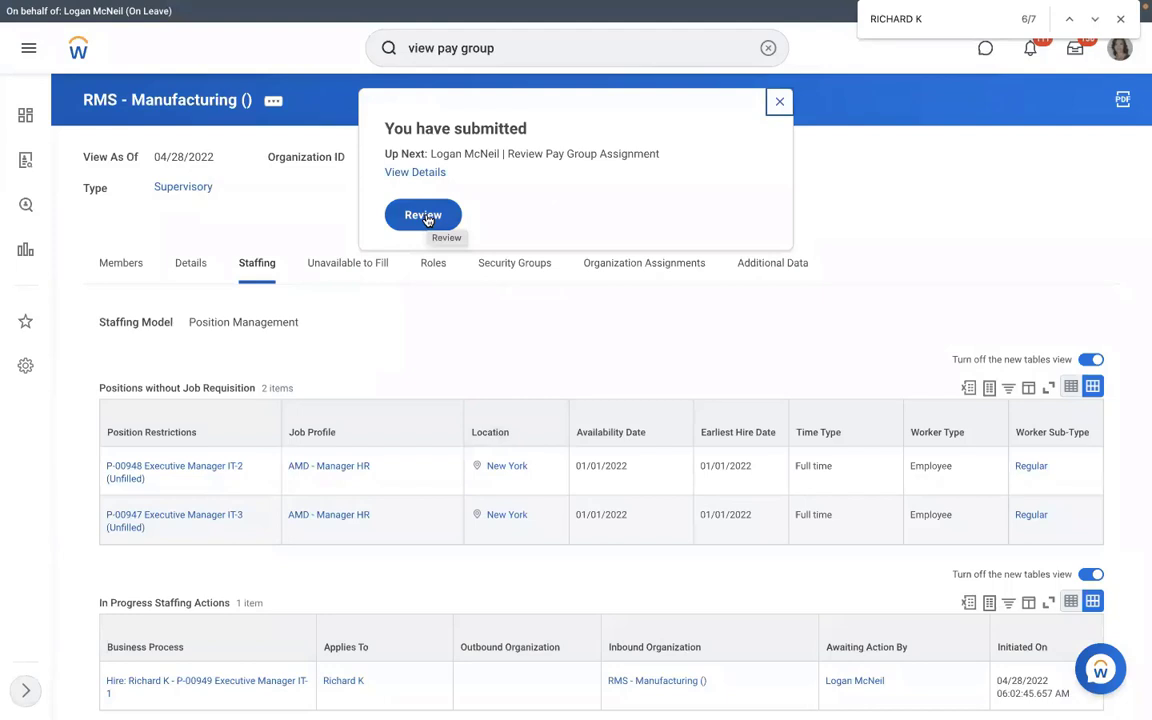
Approve the RMS - Monthly PYG pay group assignment and expand the approved event's details and process.
{"action": "left_click", "coordinate": [425, 216]}
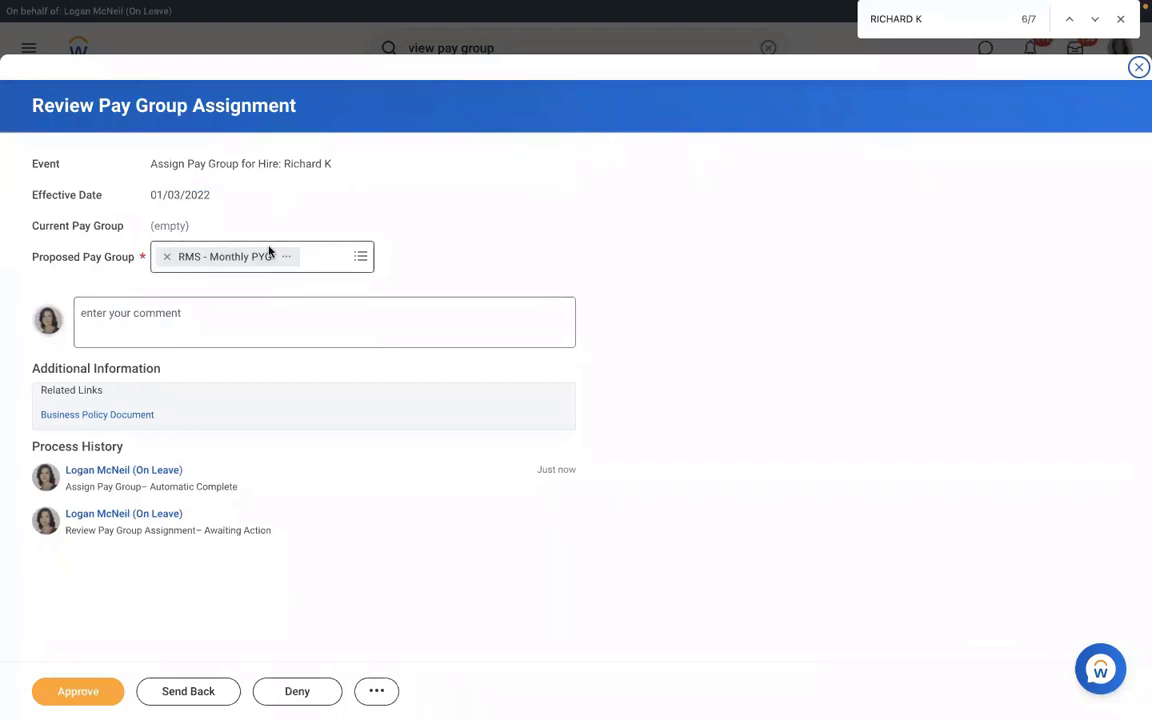
{"action": "left_click", "coordinate": [359, 259]}
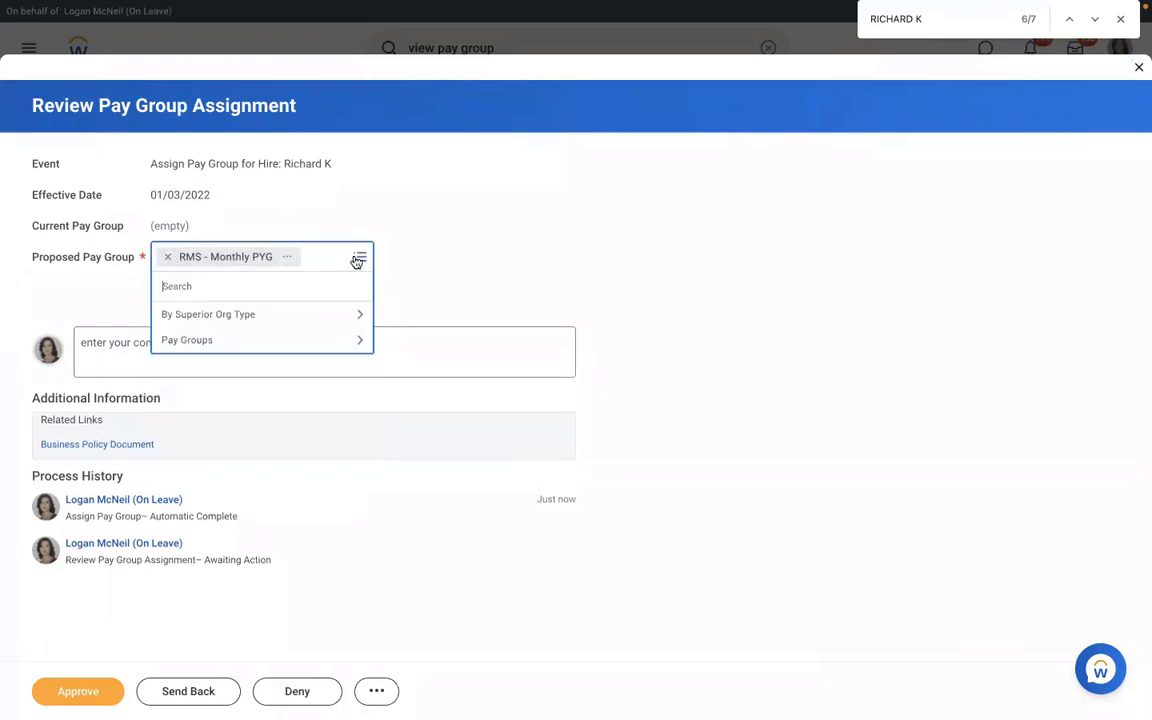
{"action": "left_click", "coordinate": [457, 238]}
{"action": "left_click", "coordinate": [68, 700]}
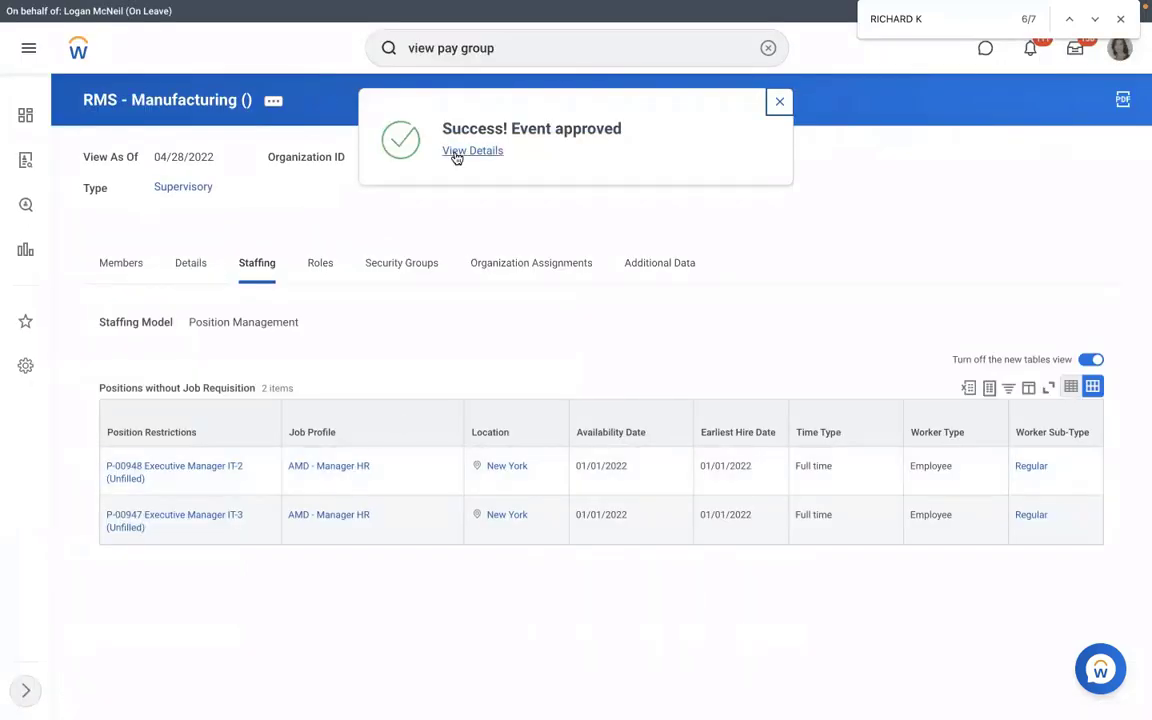
{"action": "left_click", "coordinate": [457, 152]}
{"action": "left_click", "coordinate": [181, 241]}
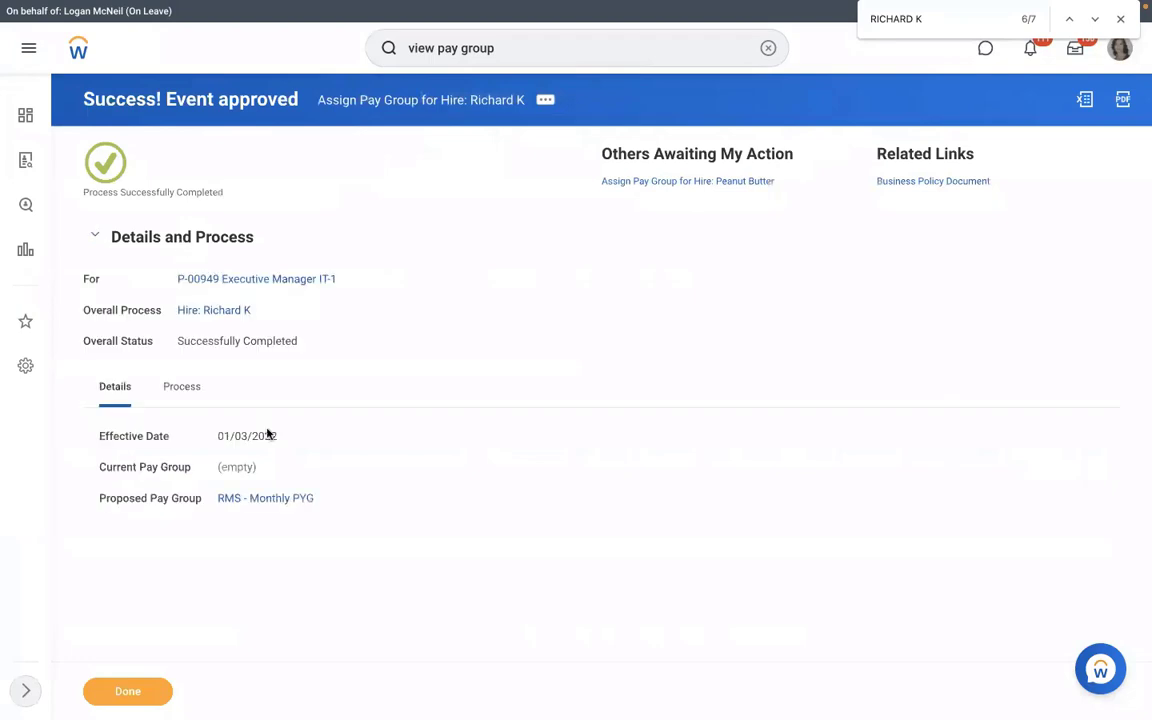
Check RMS - Monthly PYG's members for the new hire, then open the RMS - PYG Automatic Assignment rule.
{"action": "left_click", "coordinate": [265, 498]}
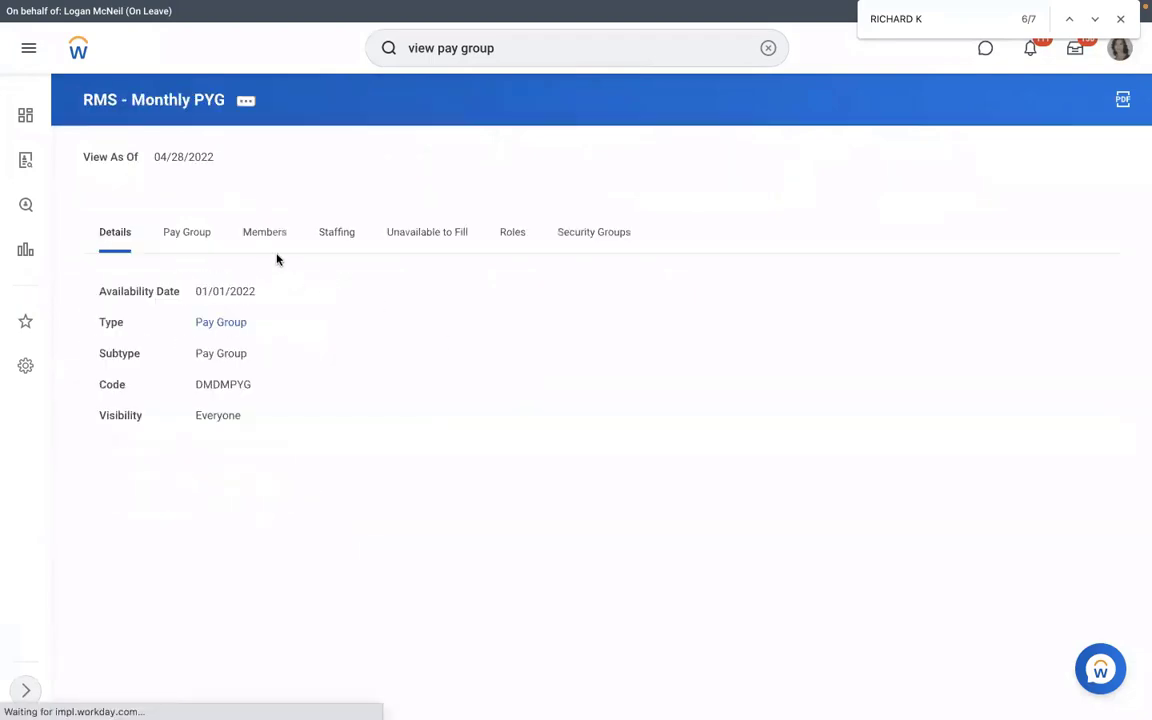
{"action": "left_click", "coordinate": [268, 252]}
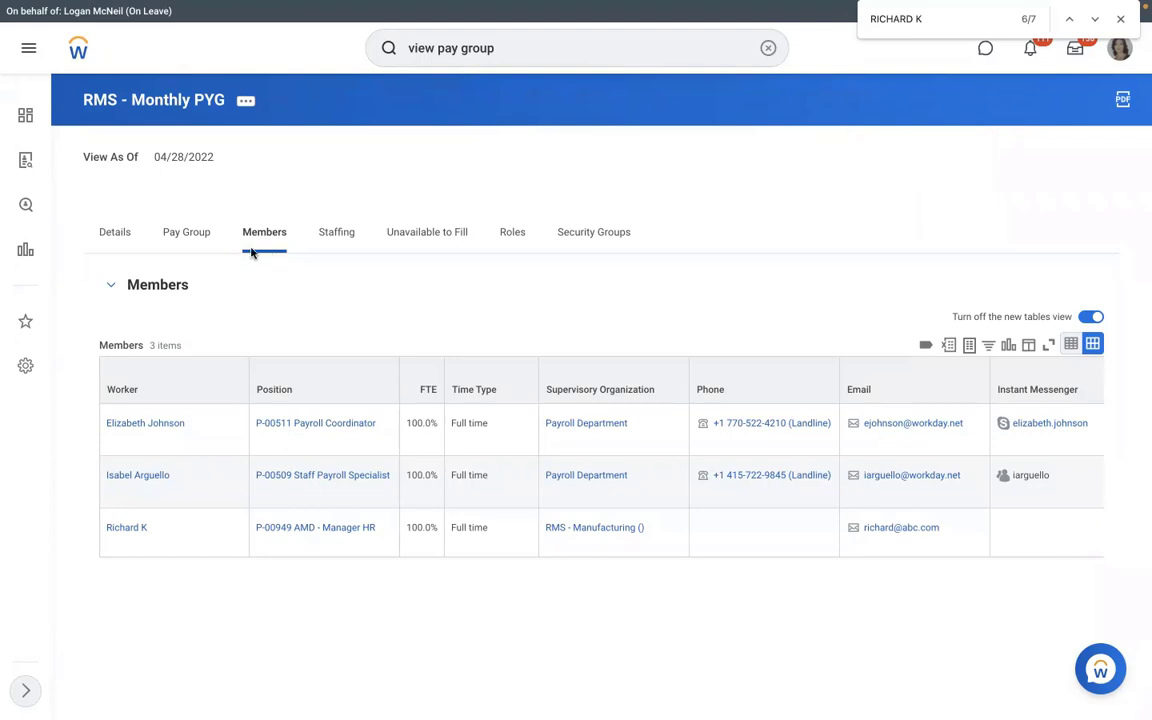
{"action": "left_click", "coordinate": [199, 231]}
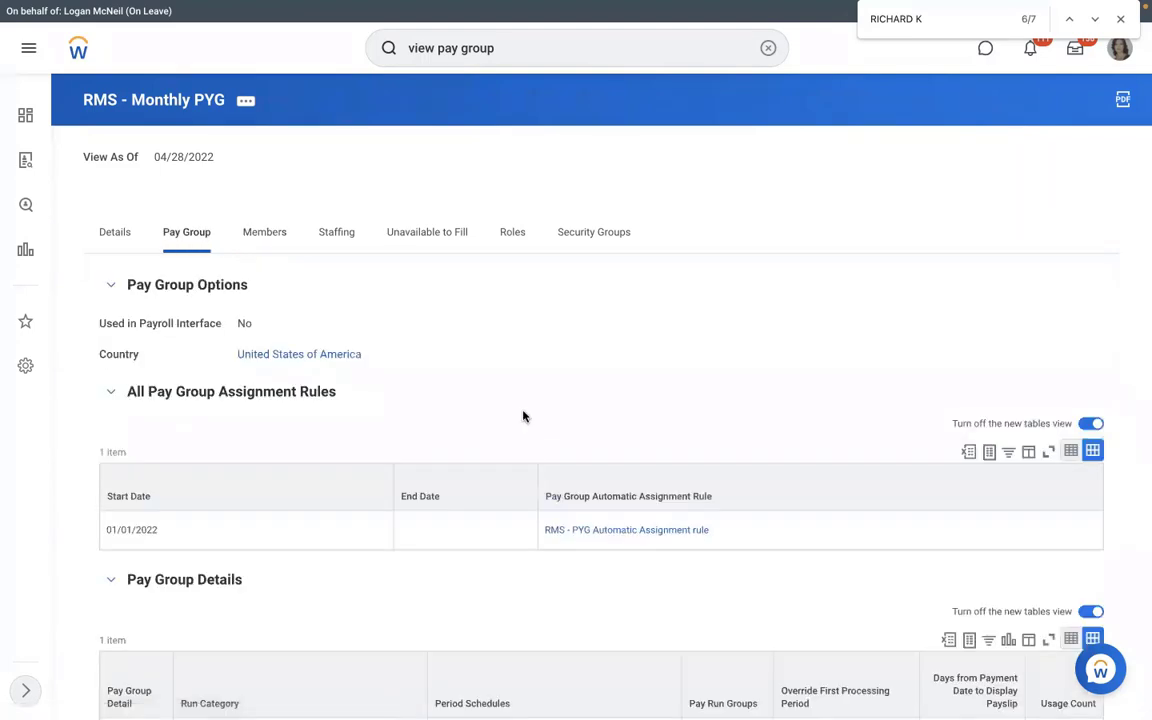
{"action": "left_click", "coordinate": [574, 529]}
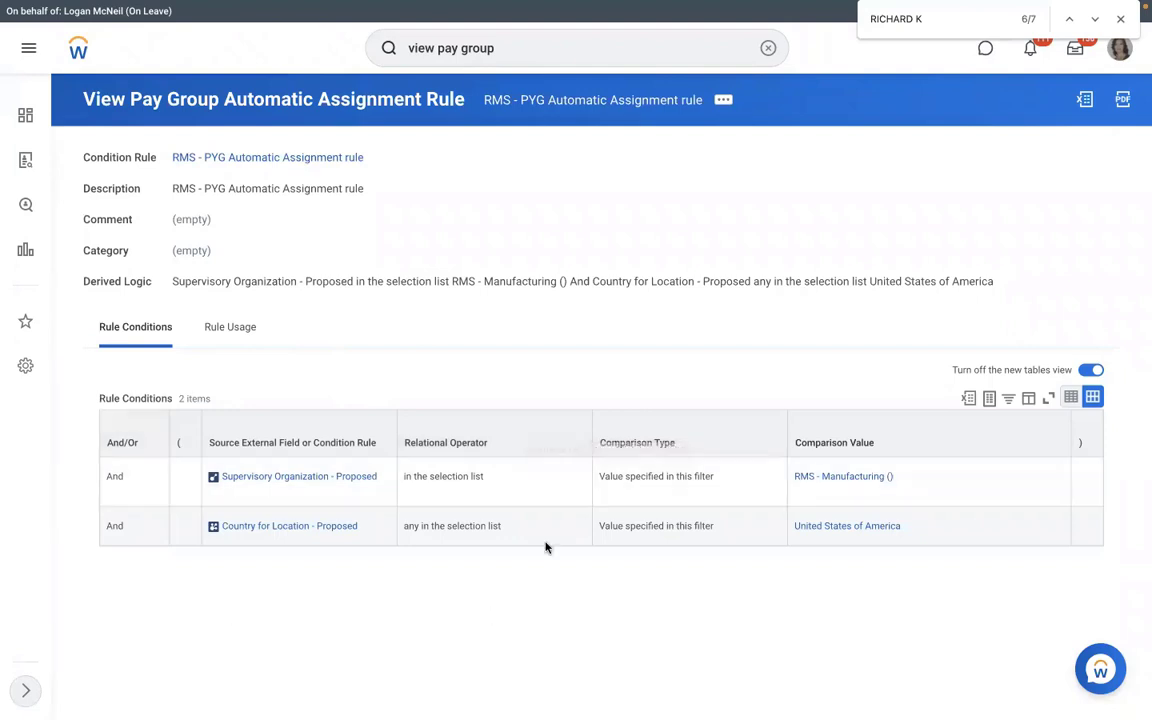
Test the RMS - PYG Automatic Assignment rule against the new hire's Assign Pay Group for Hire event.
{"action": "left_click", "coordinate": [724, 102]}
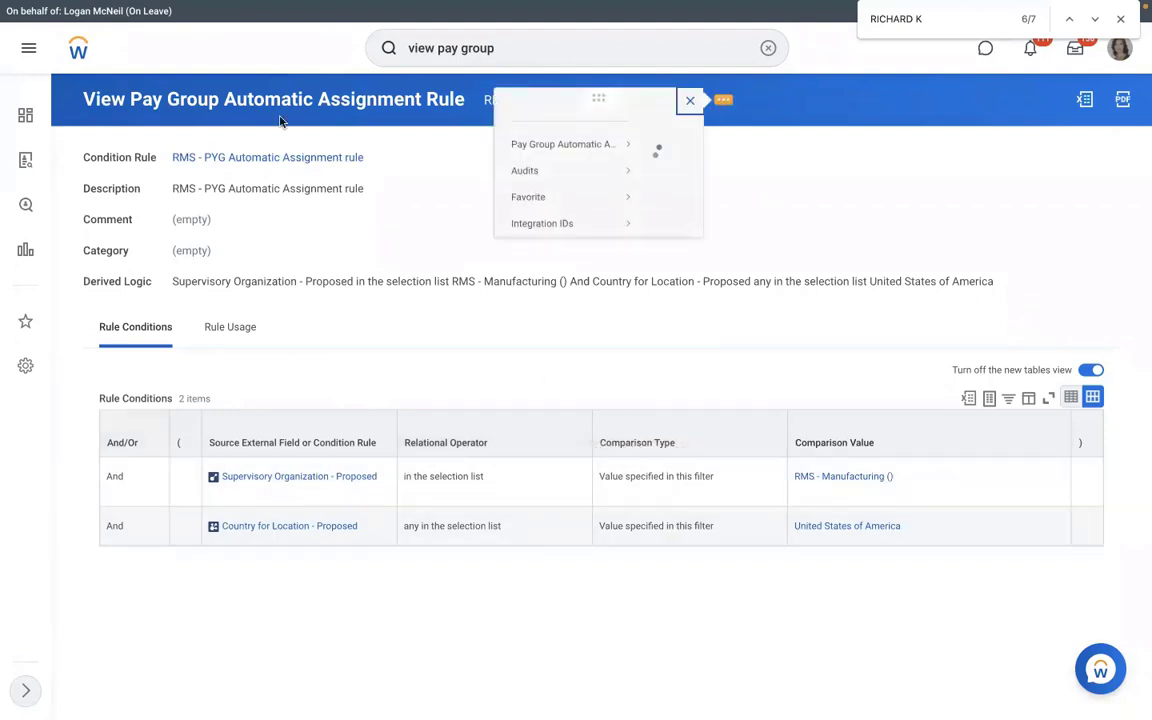
{"action": "mouse_move", "coordinate": [96, 166]}
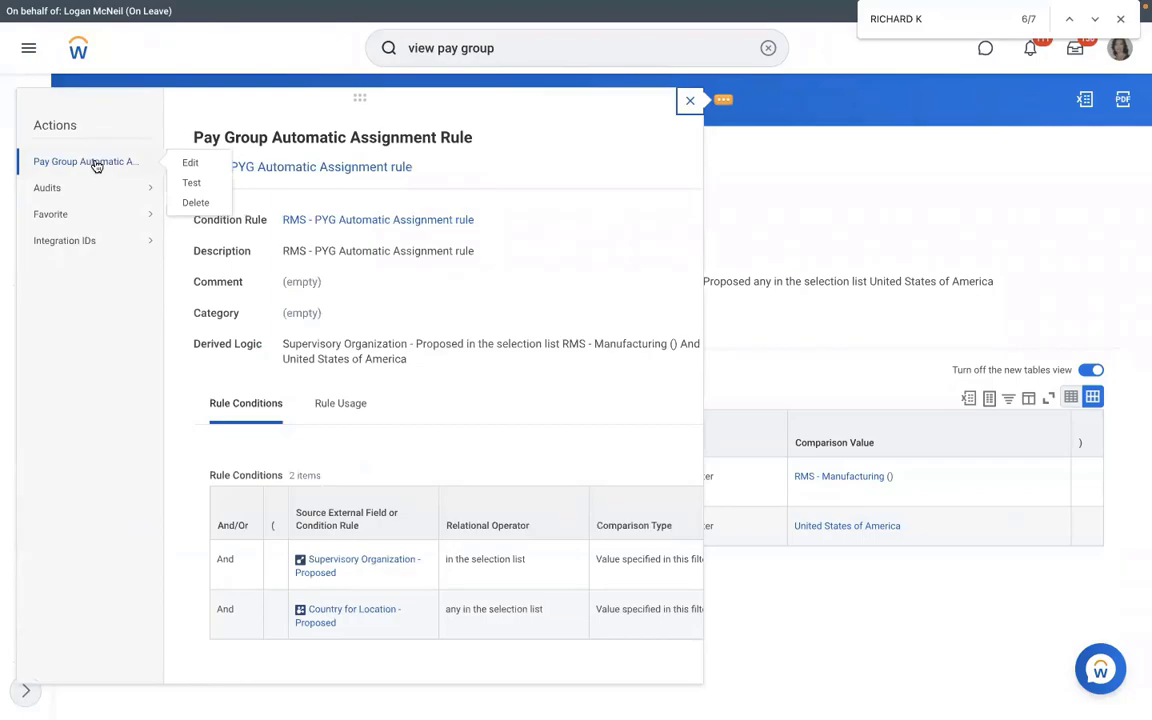
{"action": "left_click", "coordinate": [180, 183]}
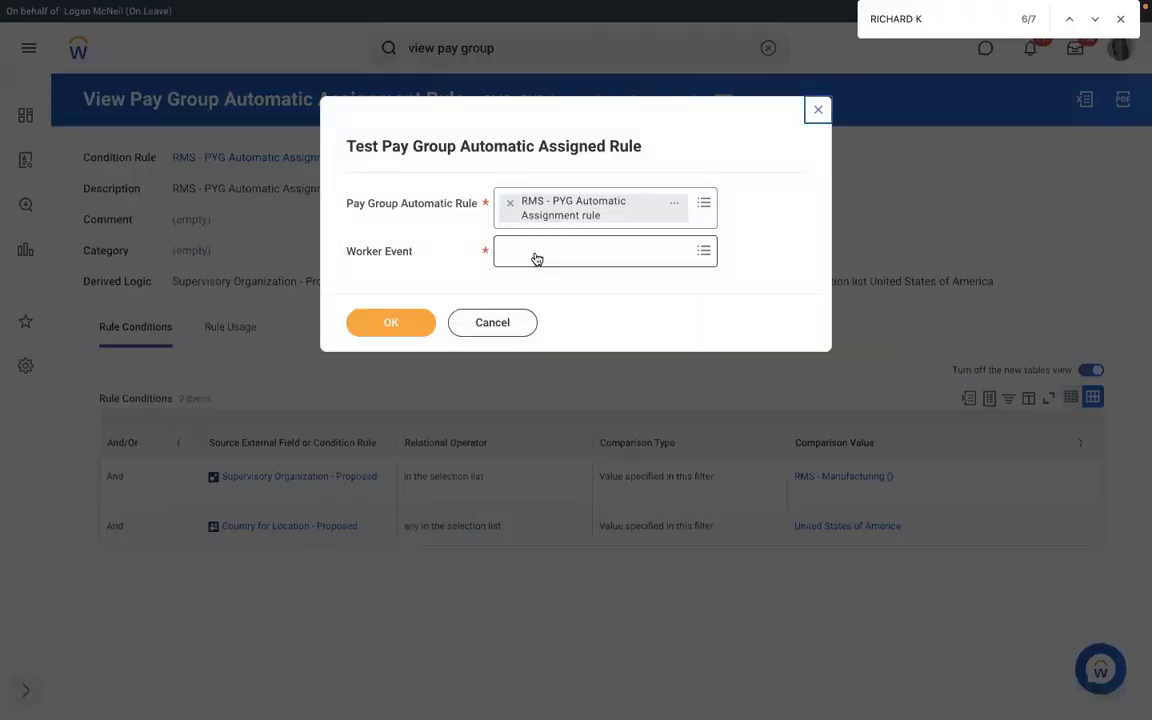
{"action": "left_click", "coordinate": [536, 256]}
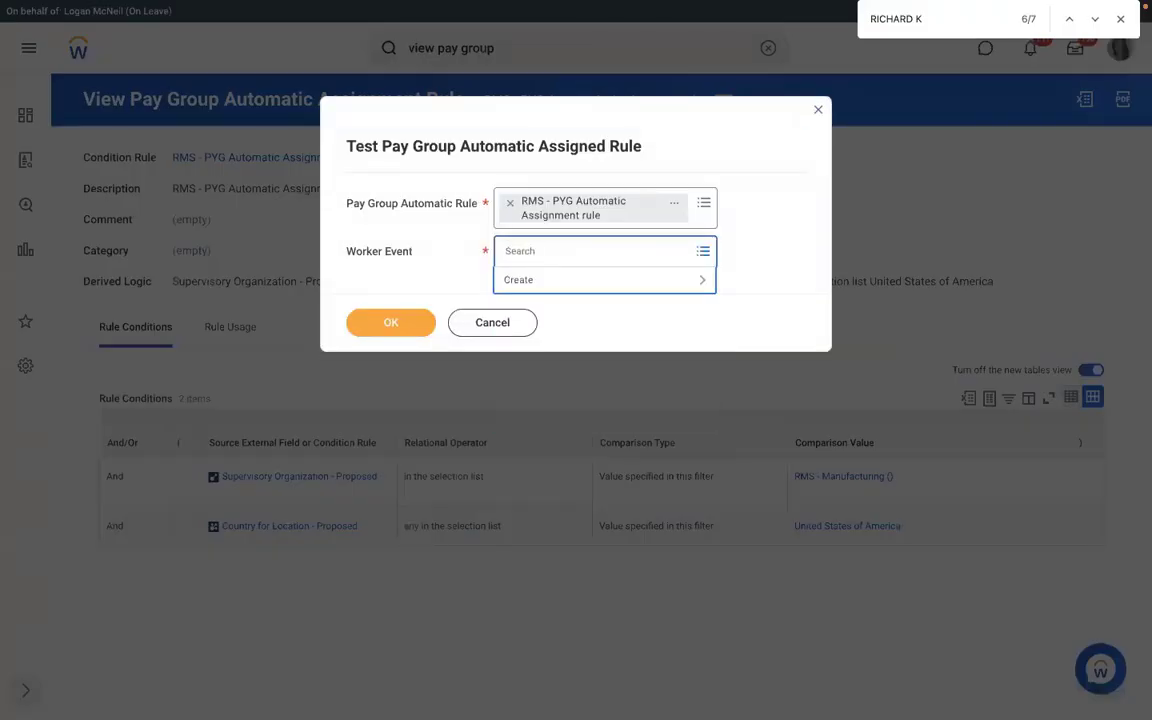
{"action": "type", "text": "RICHARD"}
{"action": "key", "text": "Return"}
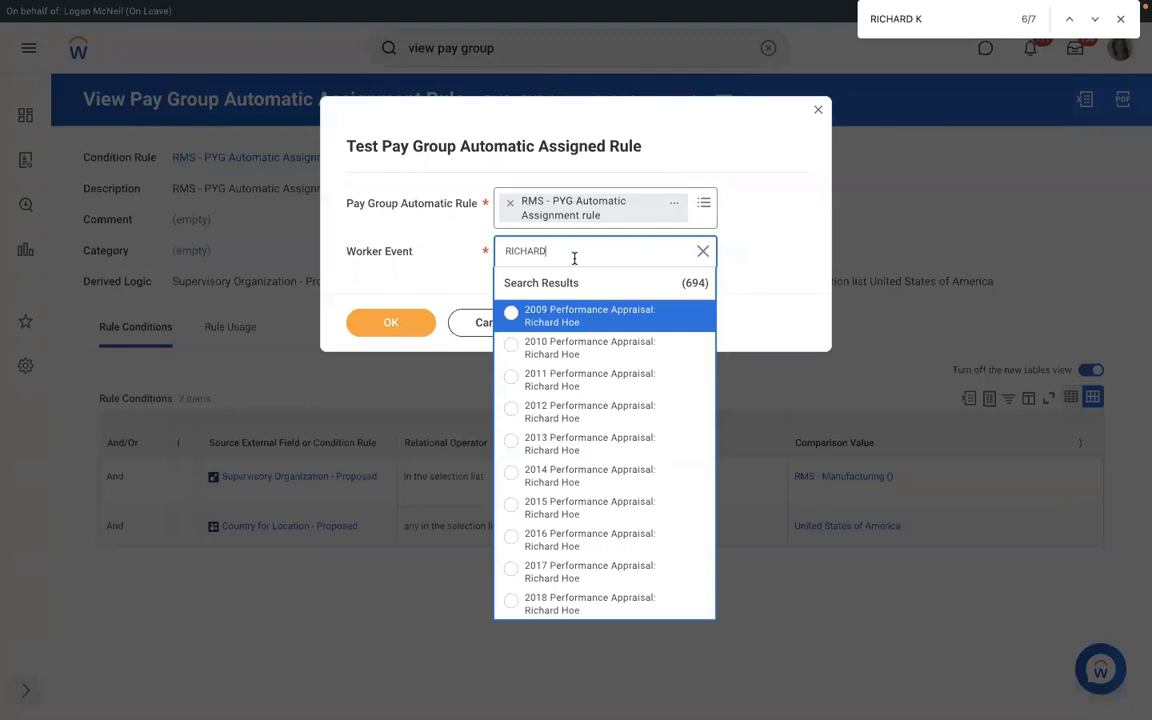
{"action": "type", "text": "K"}
{"action": "key", "text": "Return"}
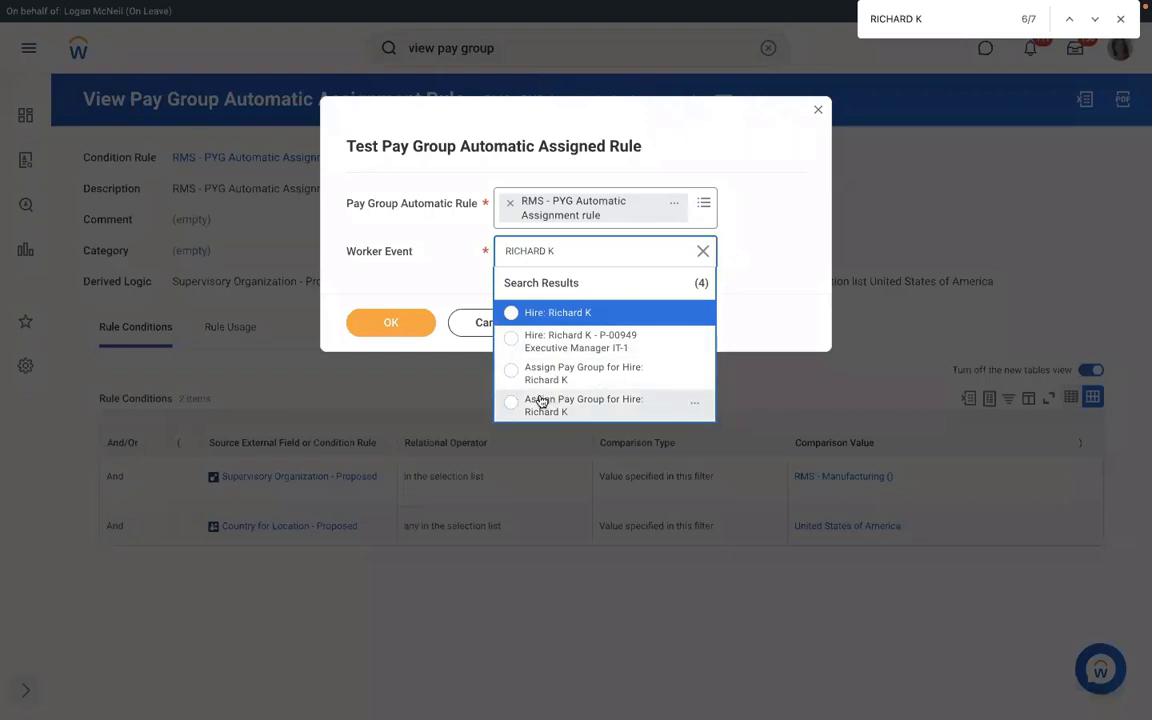
{"action": "left_click", "coordinate": [586, 375]}
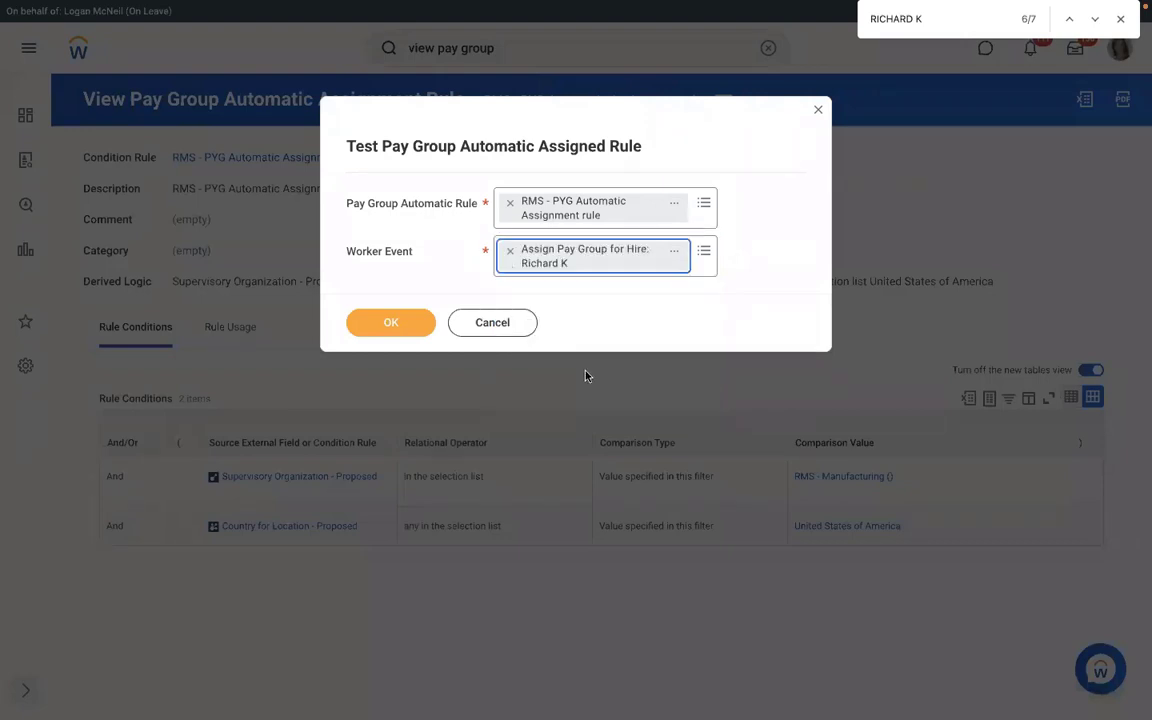
{"action": "left_click", "coordinate": [391, 324]}
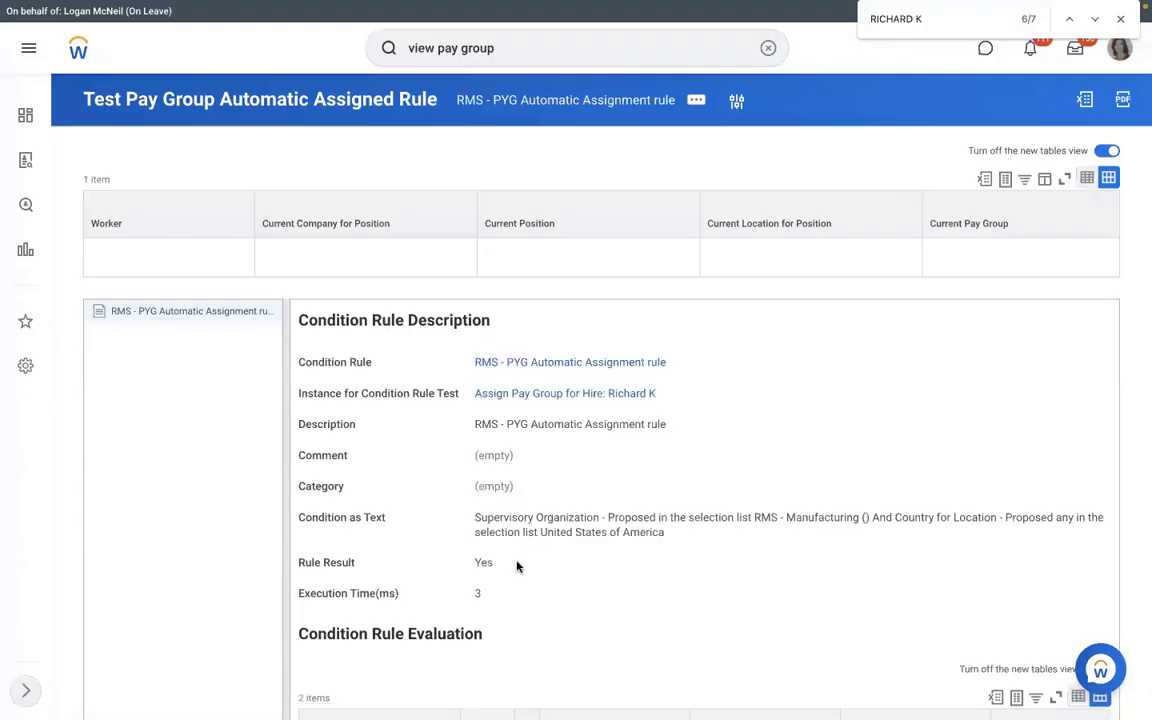
Highlight the Yes test result and open the rule's View Condition Rule page.
{"action": "left_click_drag", "start_coordinate": [517, 566], "coordinate": [466, 565]}
{"action": "double_click", "coordinate": [482, 563]}
{"action": "left_click", "coordinate": [529, 362]}
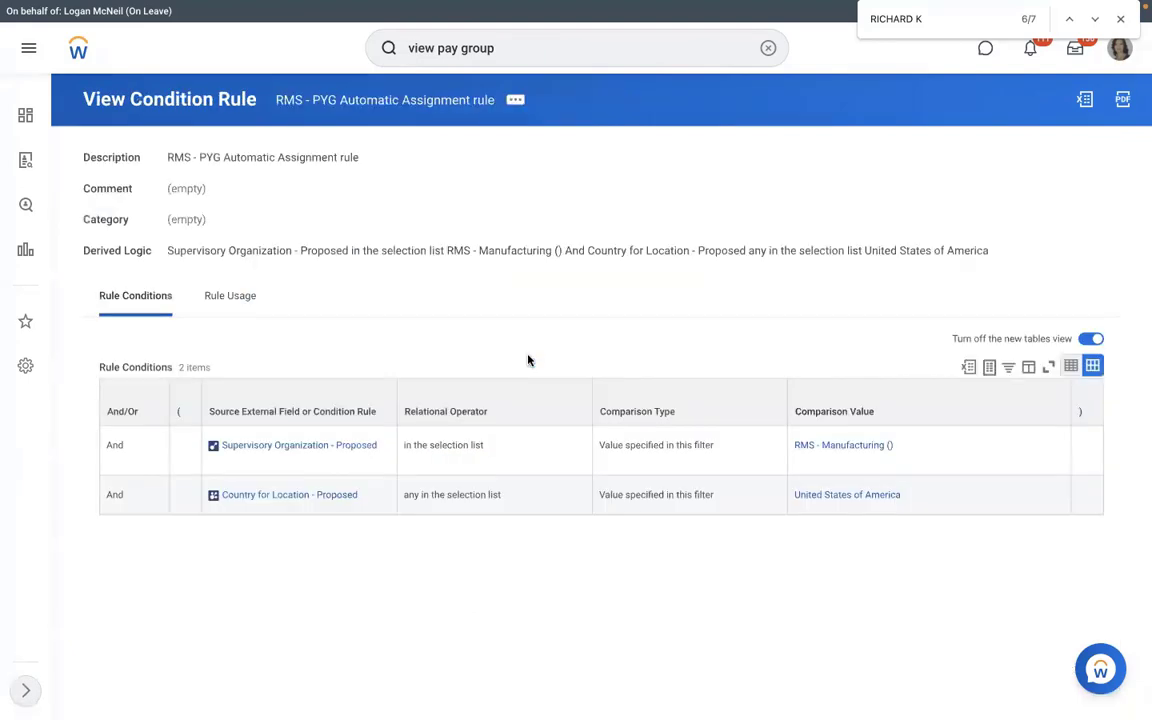